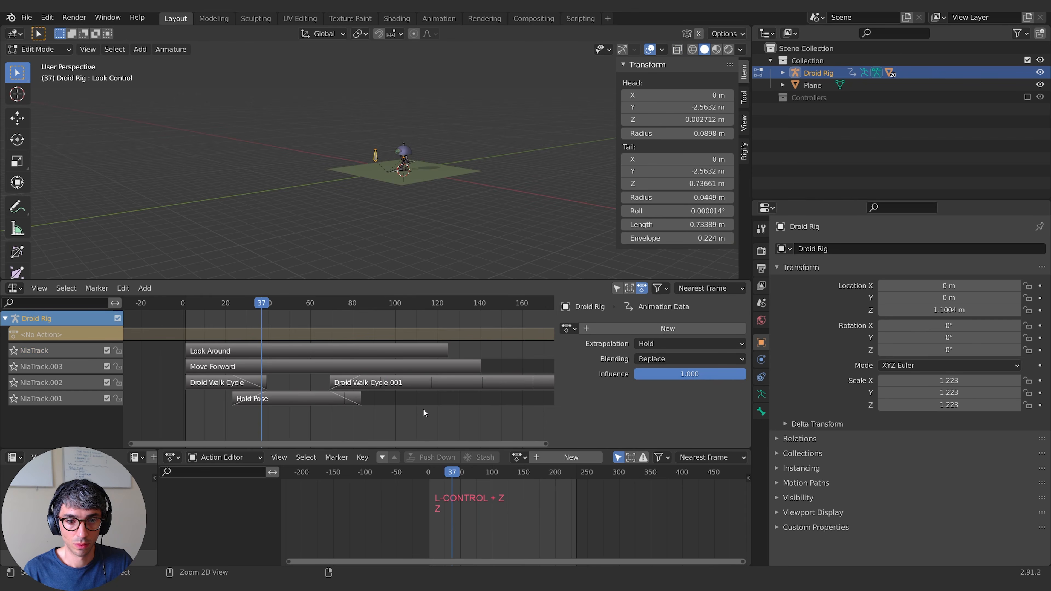
left_click(337, 347)
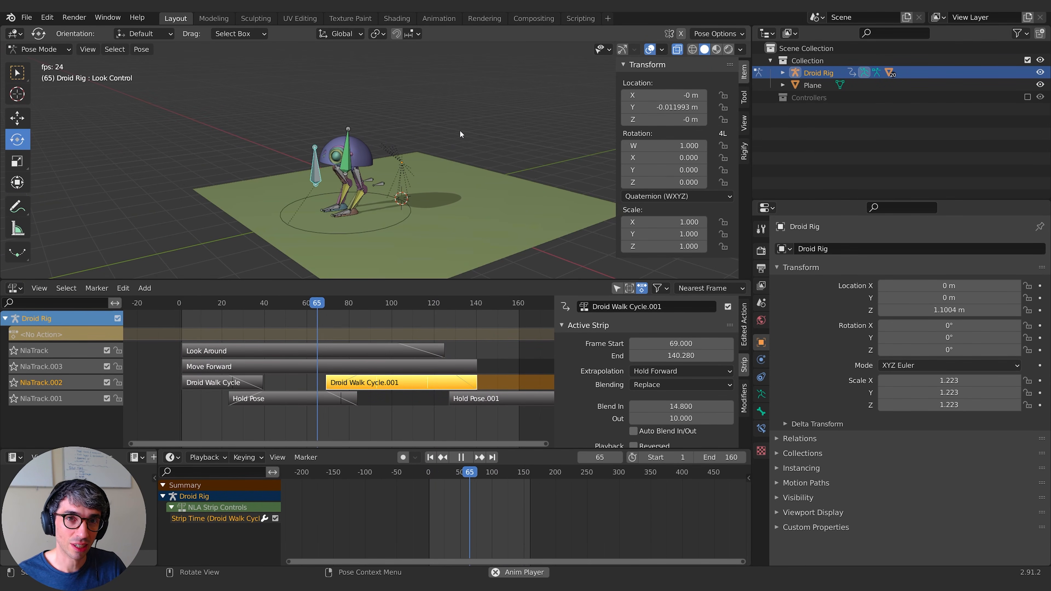
middle_click_drag(408, 145, 468, 158)
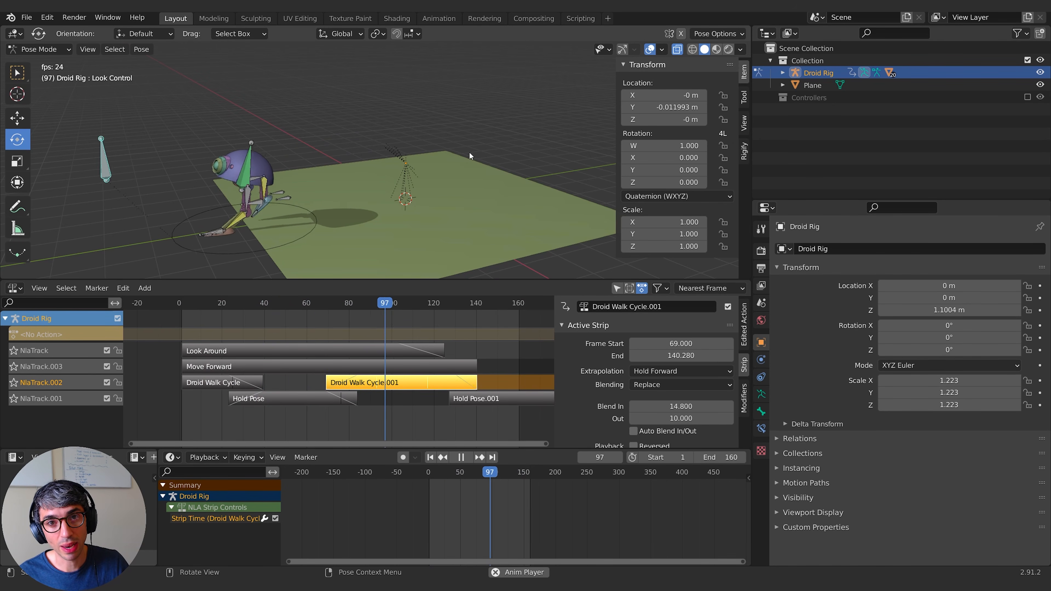
middle_click_drag(469, 153, 471, 160)
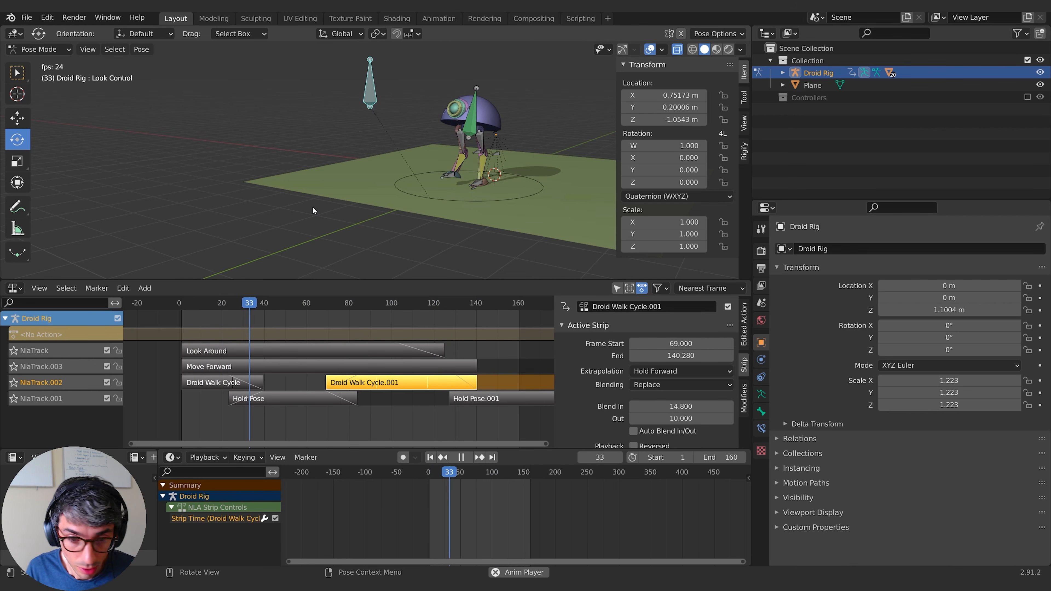
middle_click_drag(312, 206, 481, 138, "shift")
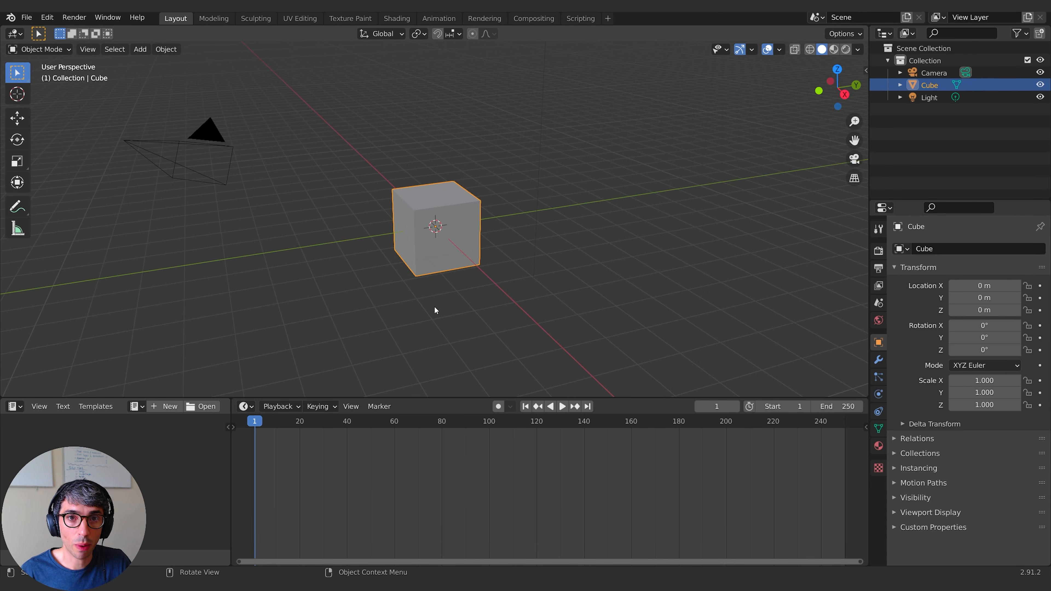
Insert a Location keyframe on the default cube at frame 1 and move the playhead to frame 13
middle_click_drag(419, 317, 442, 257, "shift")
key("i")
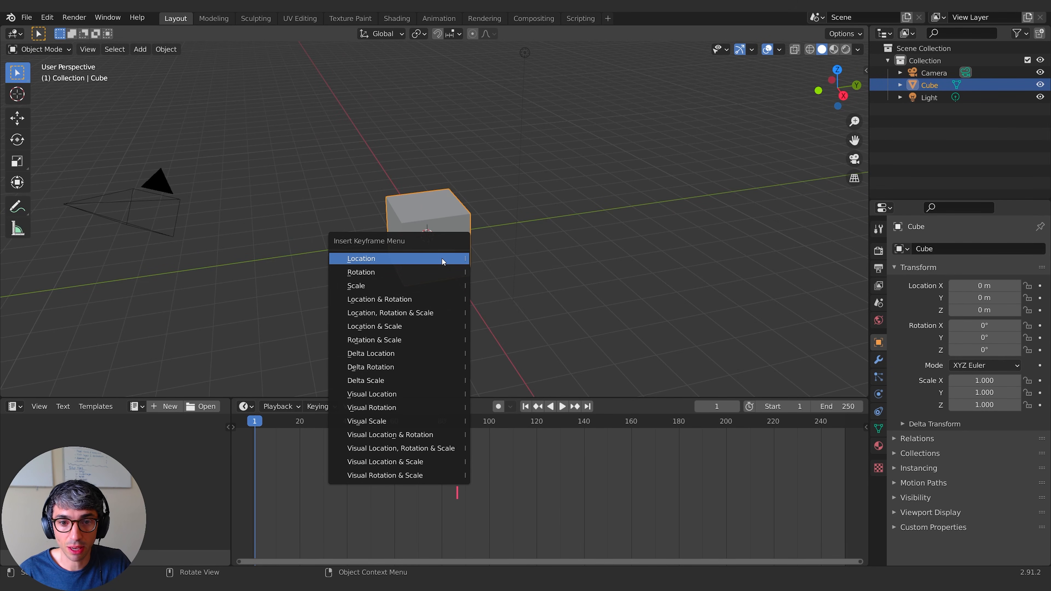
left_click(442, 257)
middle_click_drag(440, 261, 273, 483)
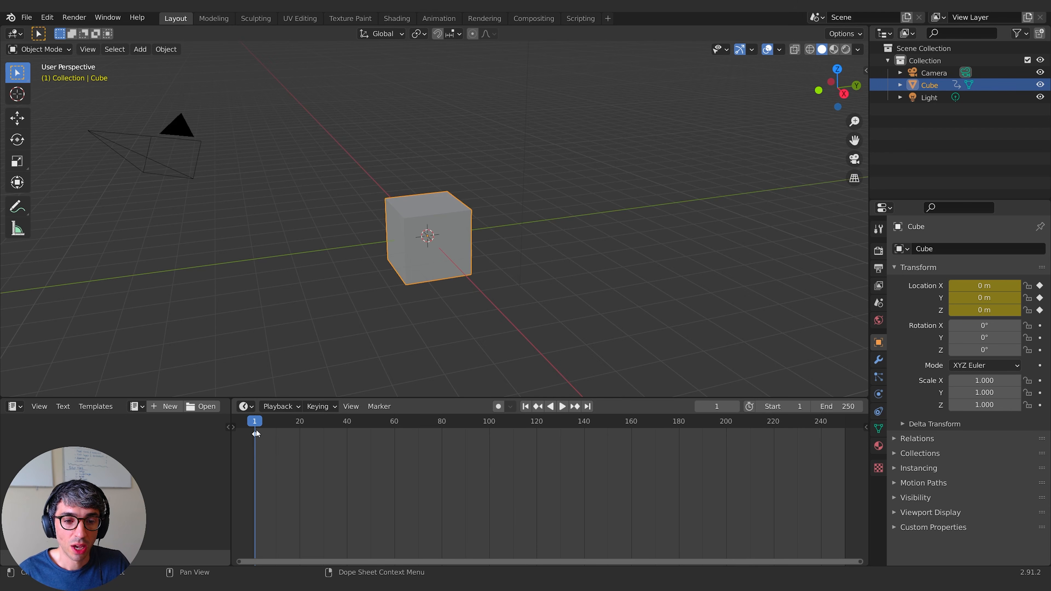
left_click_drag(258, 423, 283, 426)
middle_click_drag(418, 263, 416, 271)
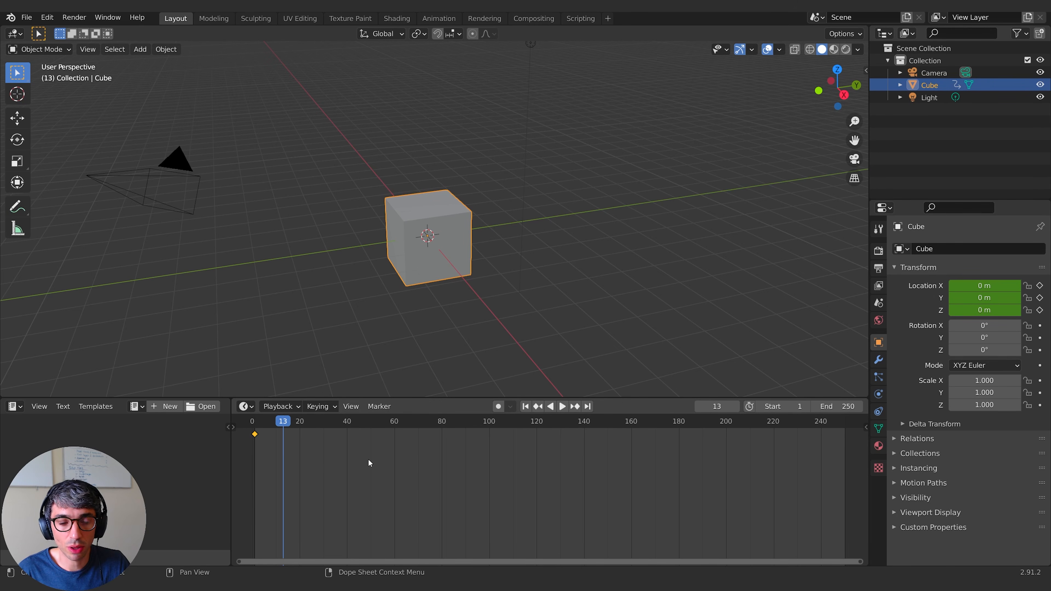
left_click(235, 429)
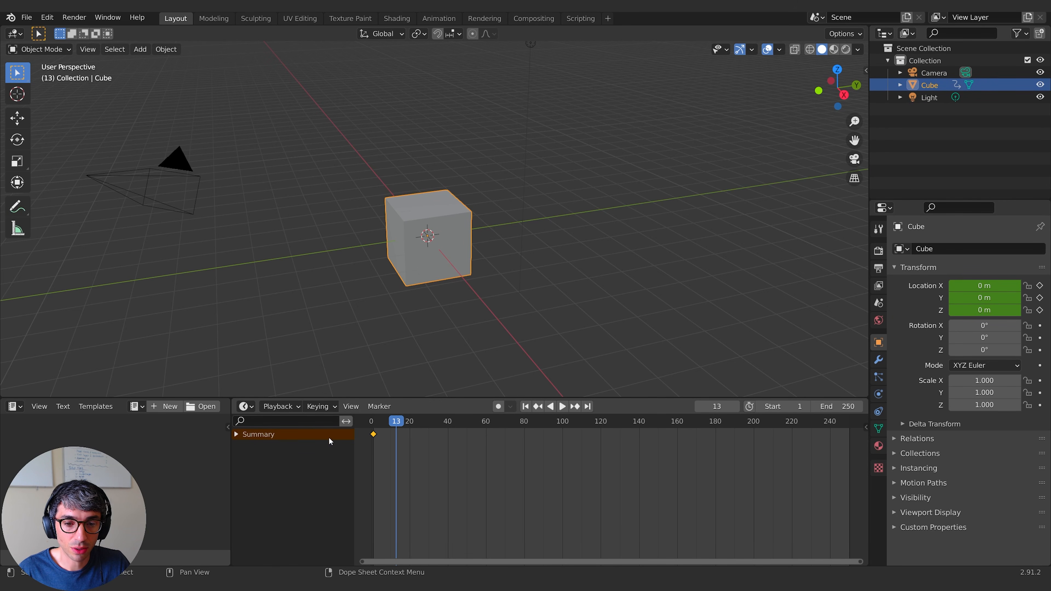
left_click(236, 435)
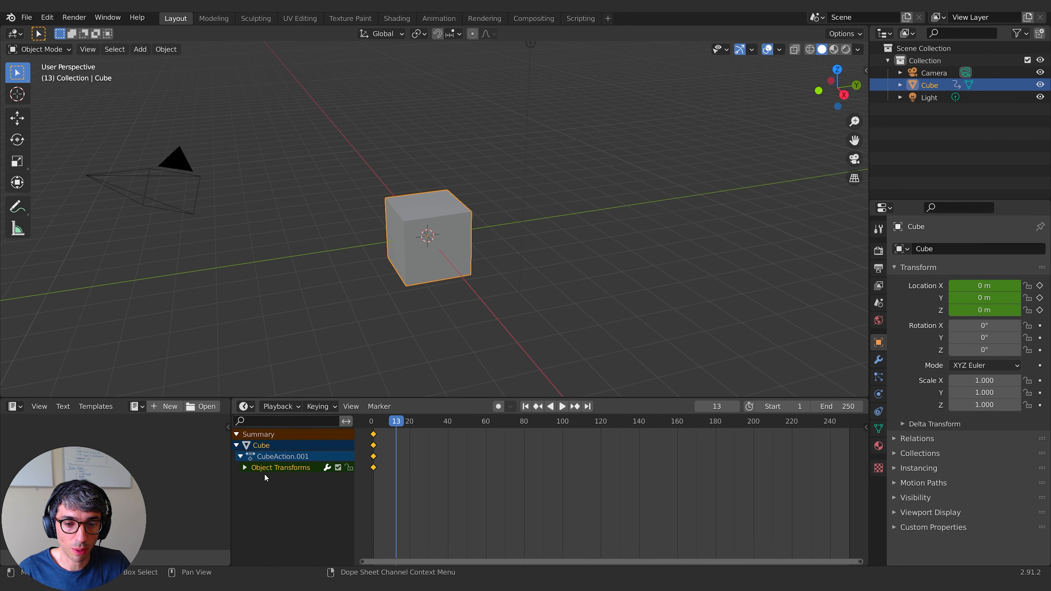
left_click(244, 467)
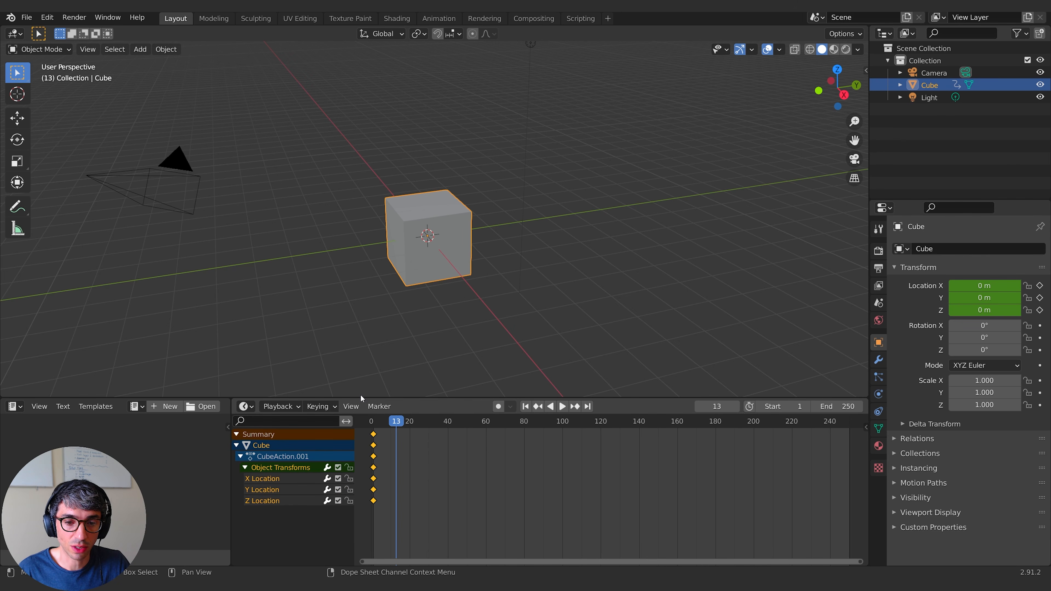
Split the 3D viewport horizontally and turn the lower area into a Dope Sheet
left_click_drag(4, 396, 72, 243)
left_click(15, 251)
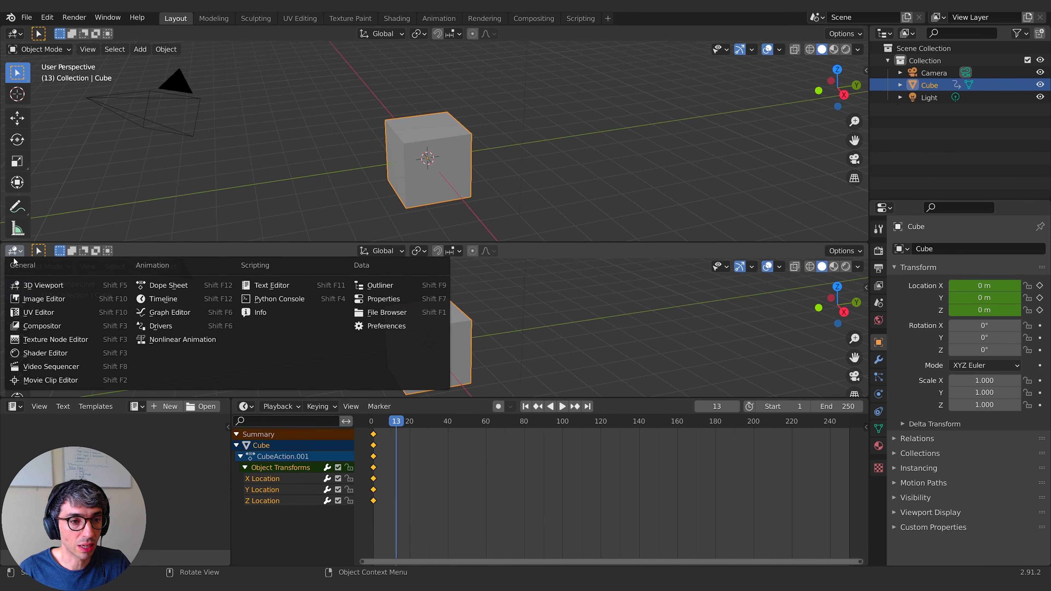
left_click(170, 289)
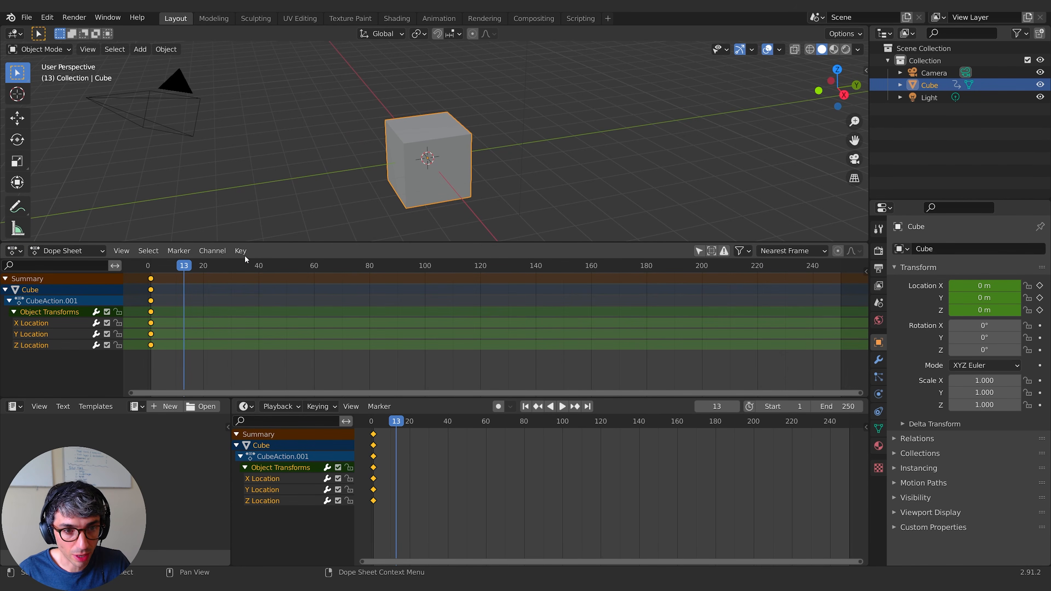
left_click_drag(311, 243, 322, 229)
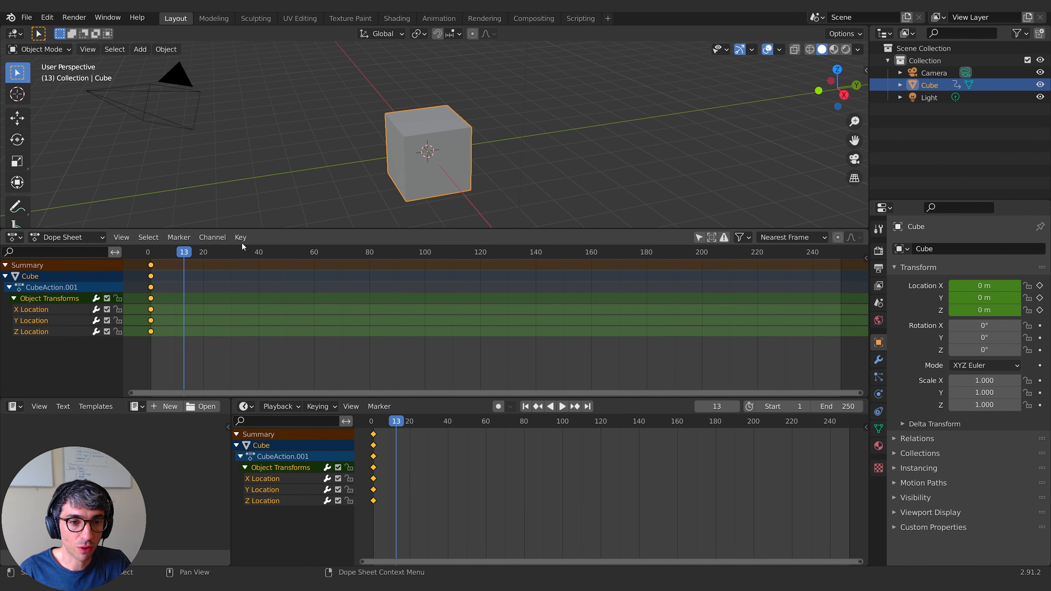
middle_click_drag(317, 247, 359, 339)
middle_click_drag(283, 346, 307, 351)
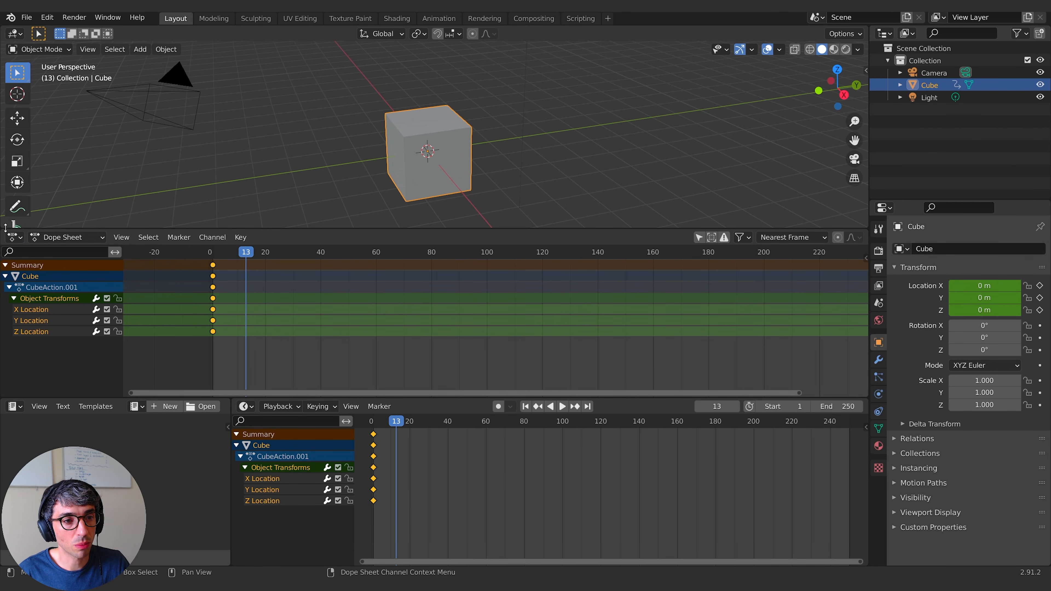
Split the remaining 3D viewport again and turn its lower part into a Nonlinear Animation editor
left_click_drag(4, 224, 438, 118)
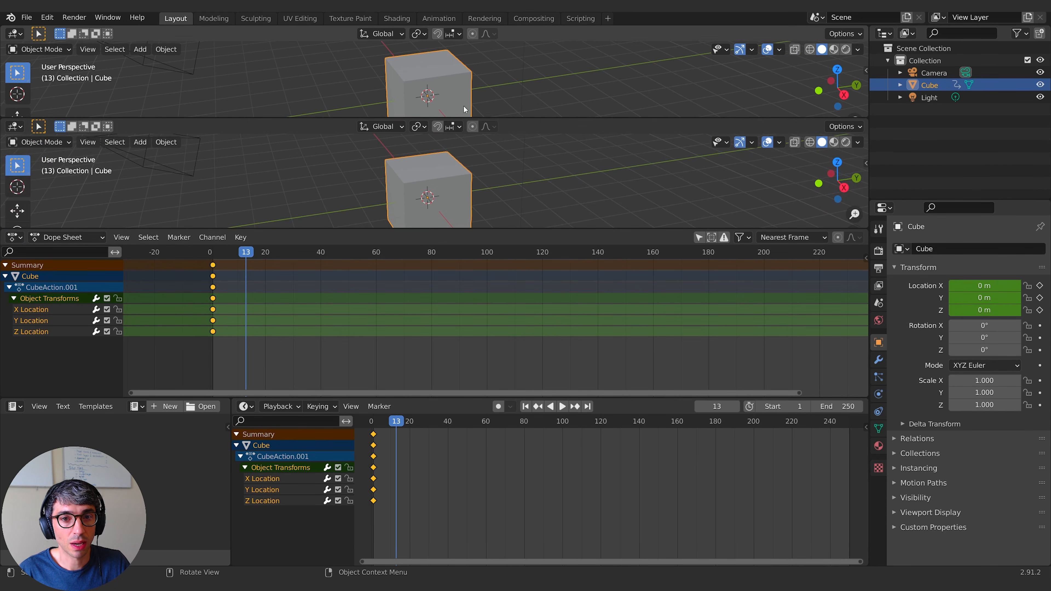
middle_click_drag(447, 76, 509, 51, "shift")
left_click(22, 129)
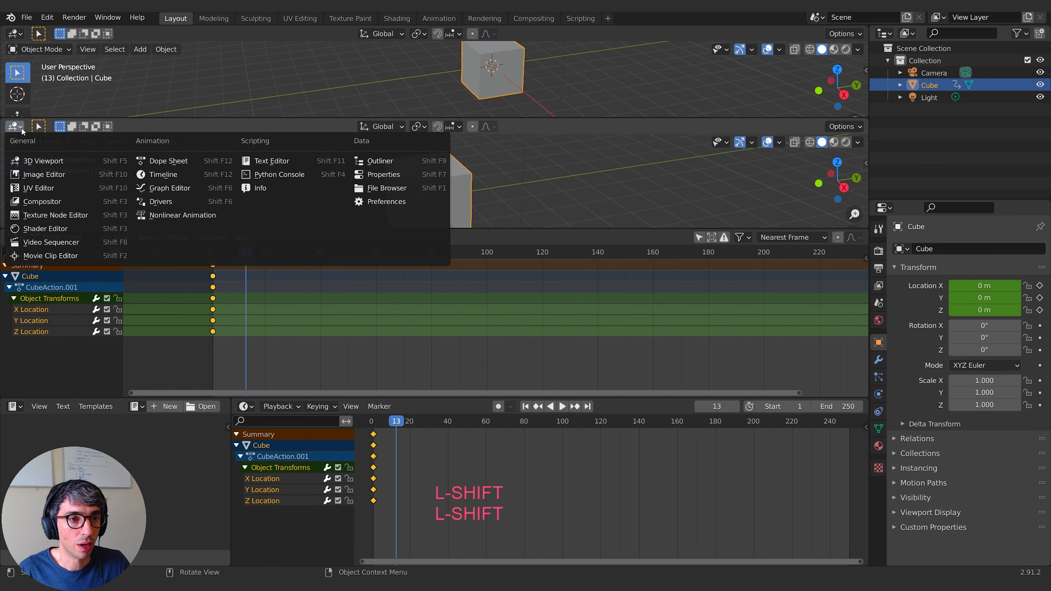
left_click(187, 215)
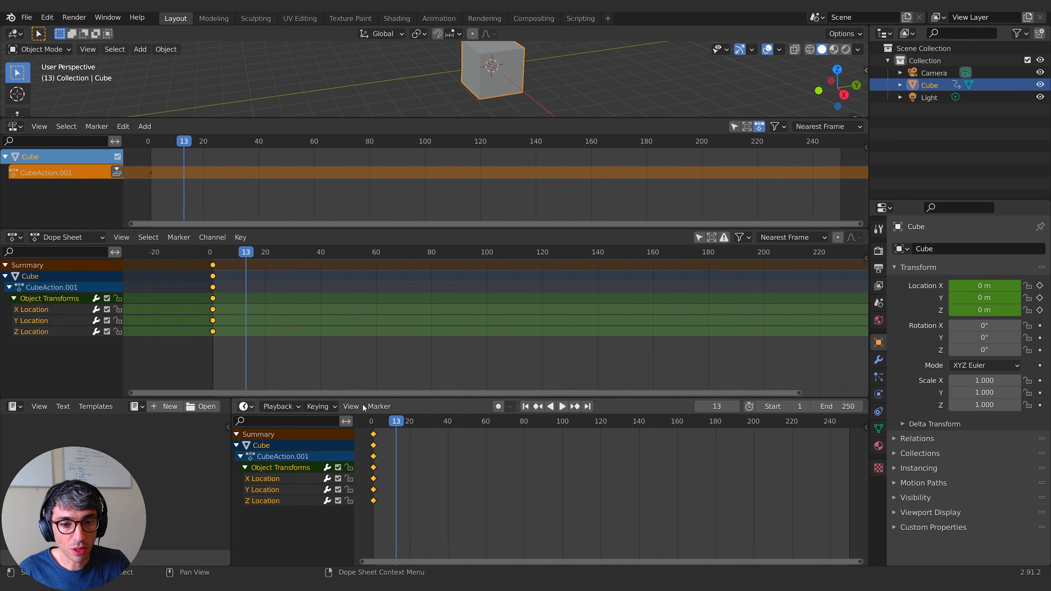
Switch the Dope Sheet to Action Editor mode
left_click(70, 237)
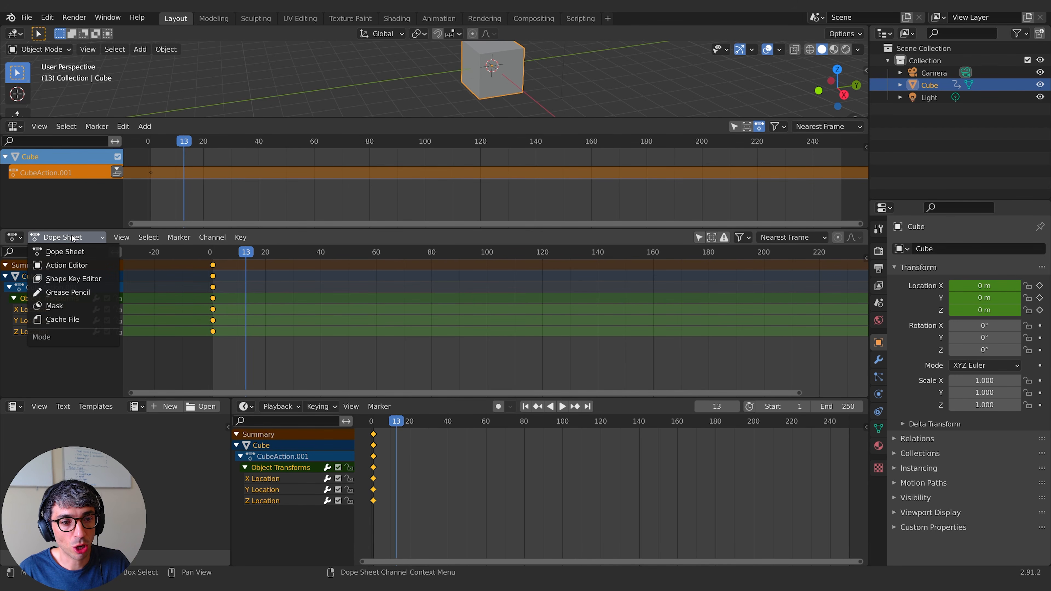
left_click(77, 266)
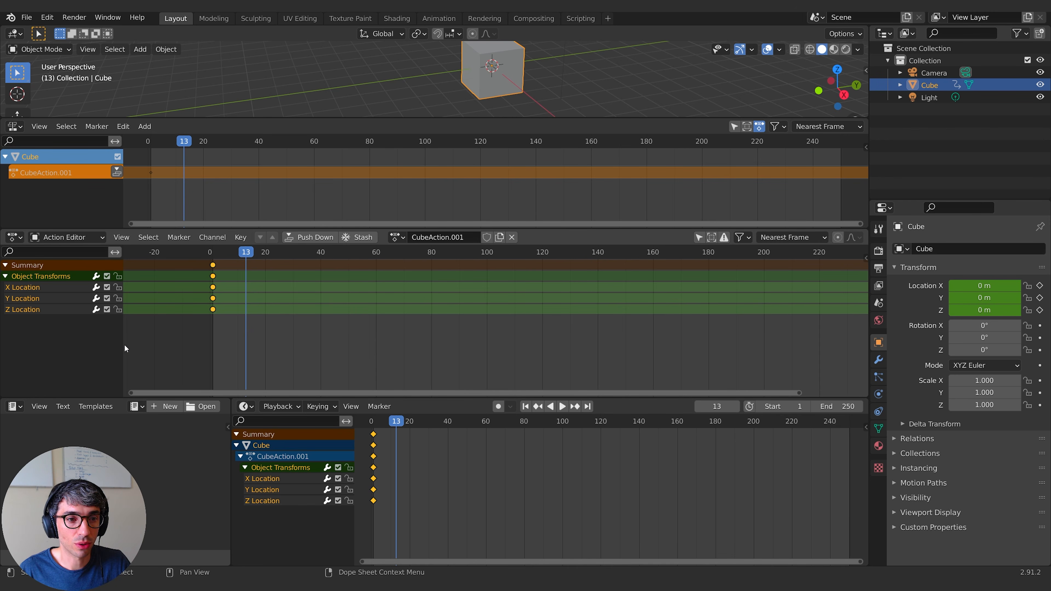
left_click(330, 342)
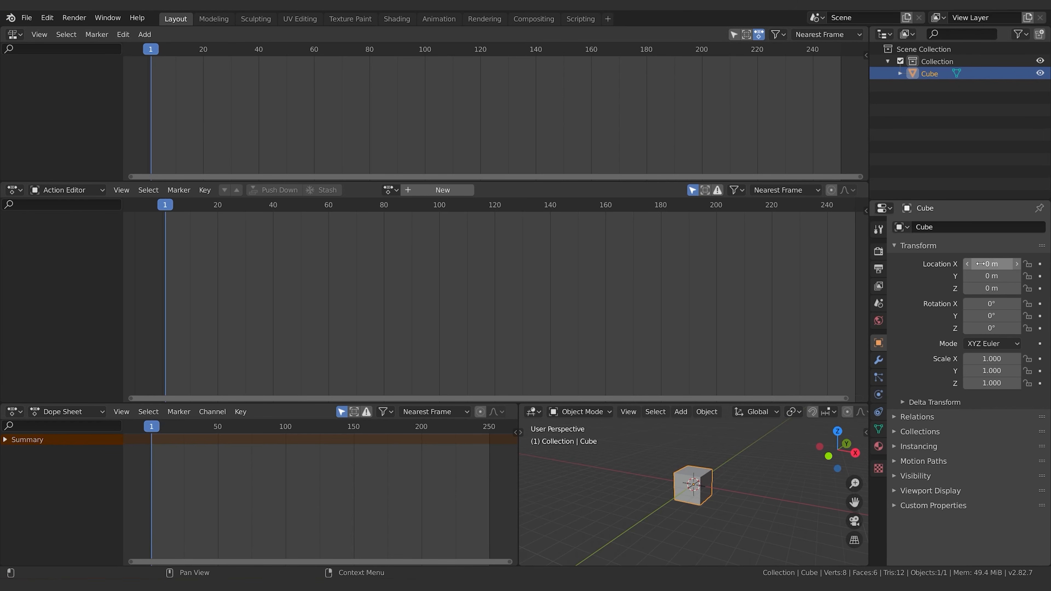
Keyframe the cube's location at frames 1 and 50, raising it about 3.45 m along Z at frame 50
key("i")
left_click(218, 426)
key("g")
key("z")
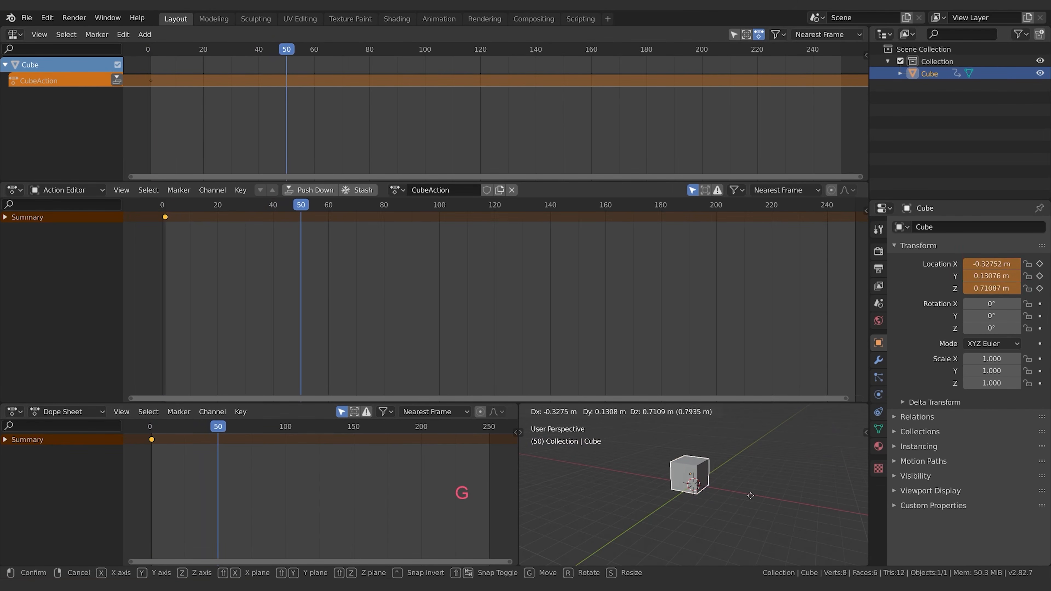
left_click(830, 419)
key("i")
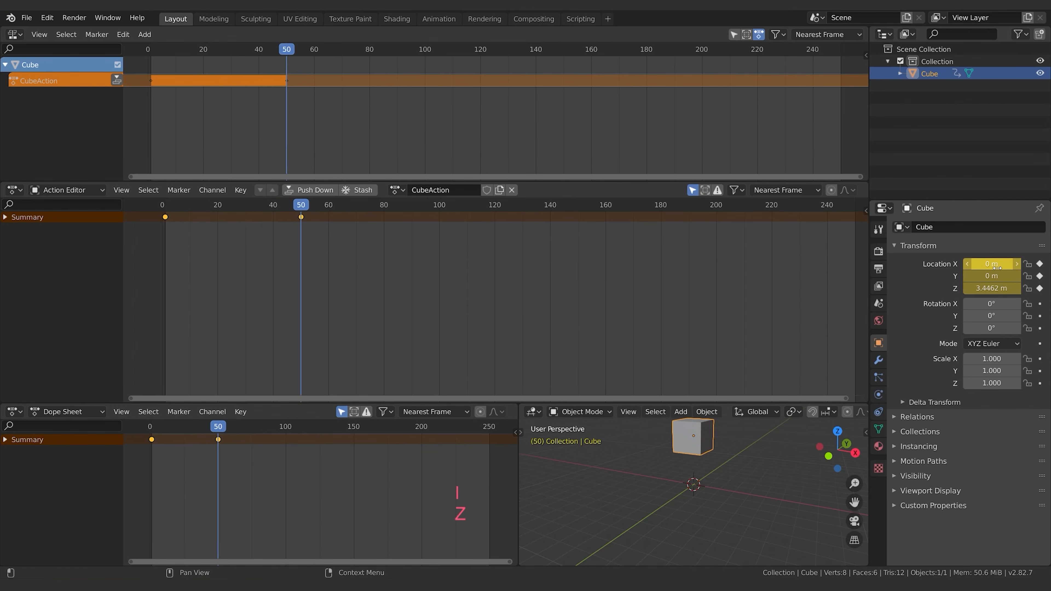
mouse_move(222, 428)
left_mouse_down()
mouse_move(146, 428)
mouse_move(238, 429)
mouse_move(218, 427)
left_mouse_up()
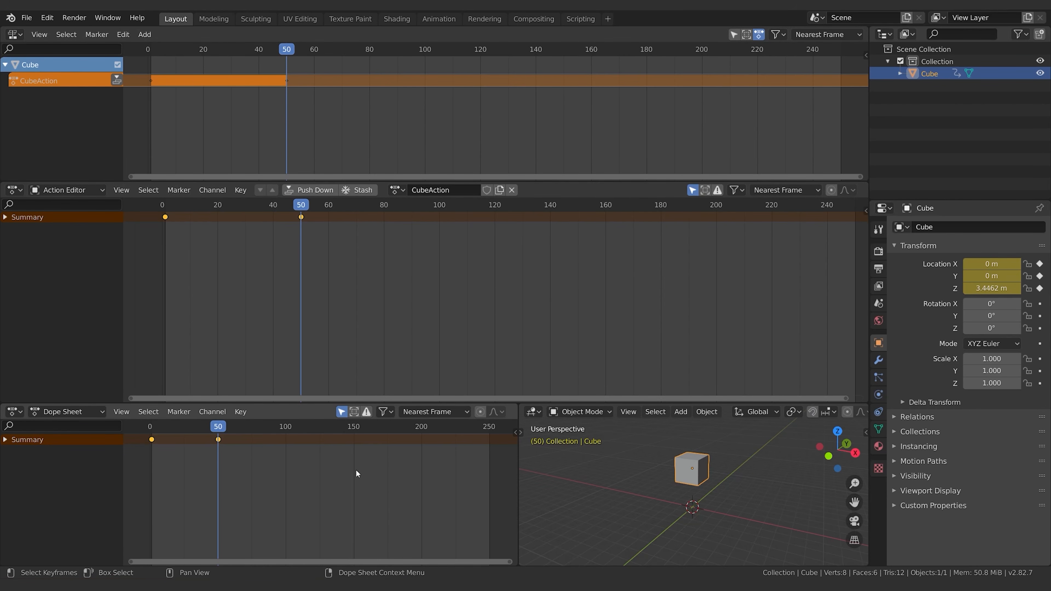
Expand the cube's location channels in the Dope Sheet and check the list of actions in the Action Editor
left_click(5, 439)
left_click(13, 473)
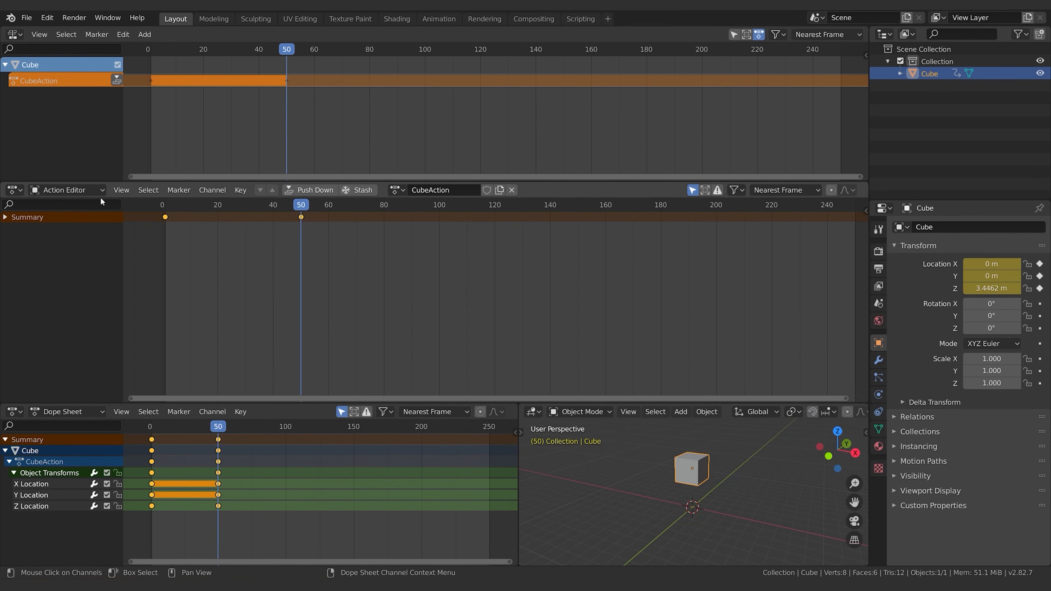
left_click(400, 190)
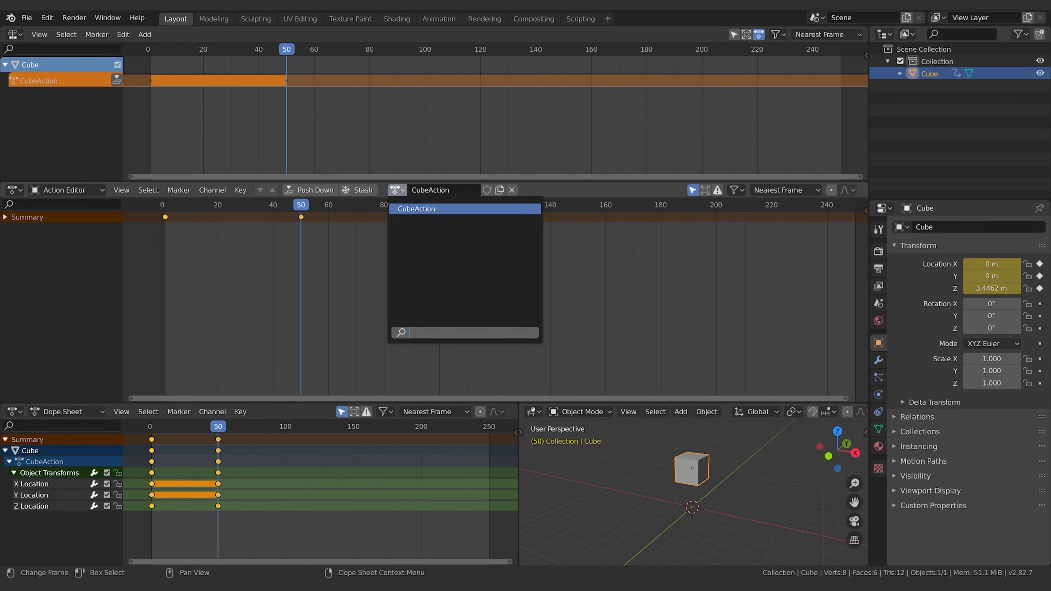
left_click(392, 191)
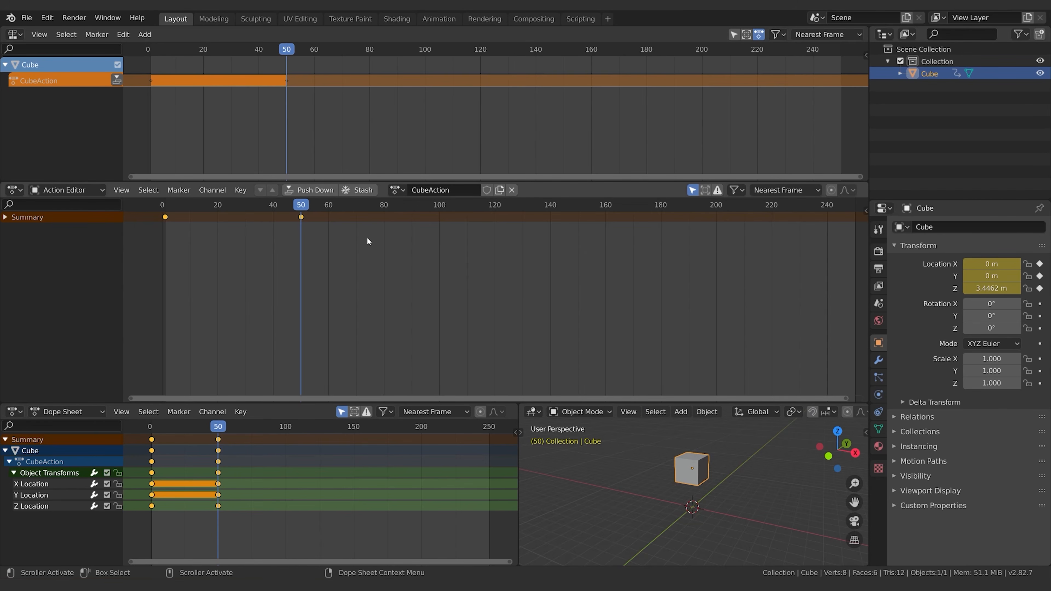
At frame 80, move the cube about 4.71 m along X and keyframe its location, and expand the Action Editor's channels
left_click_drag(312, 206, 384, 205)
key("g")
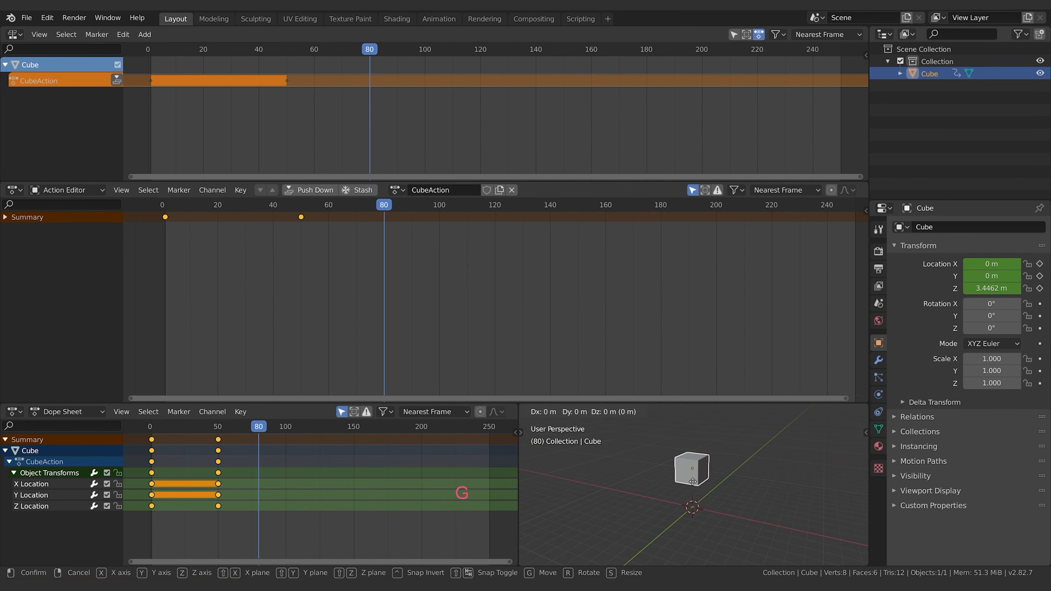
key("x")
left_click(754, 490)
key("i")
left_click_drag(386, 205, 464, 205)
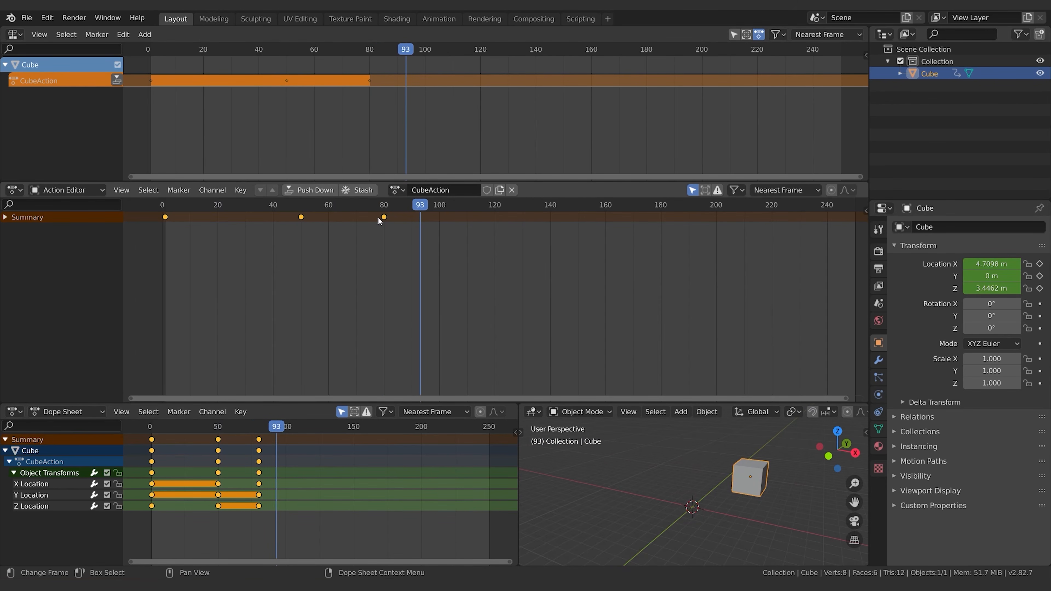
left_click(5, 217)
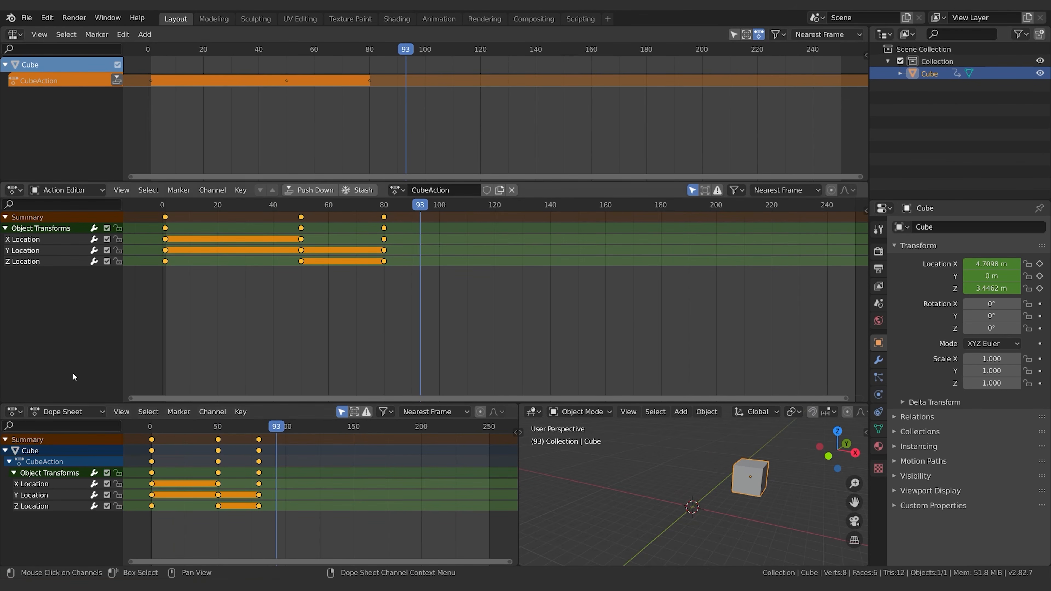
At frame 105, deselect the cube, add a plane at the origin and scale it to about -6.583
left_click(453, 205)
left_click(670, 481)
key("shift+a")
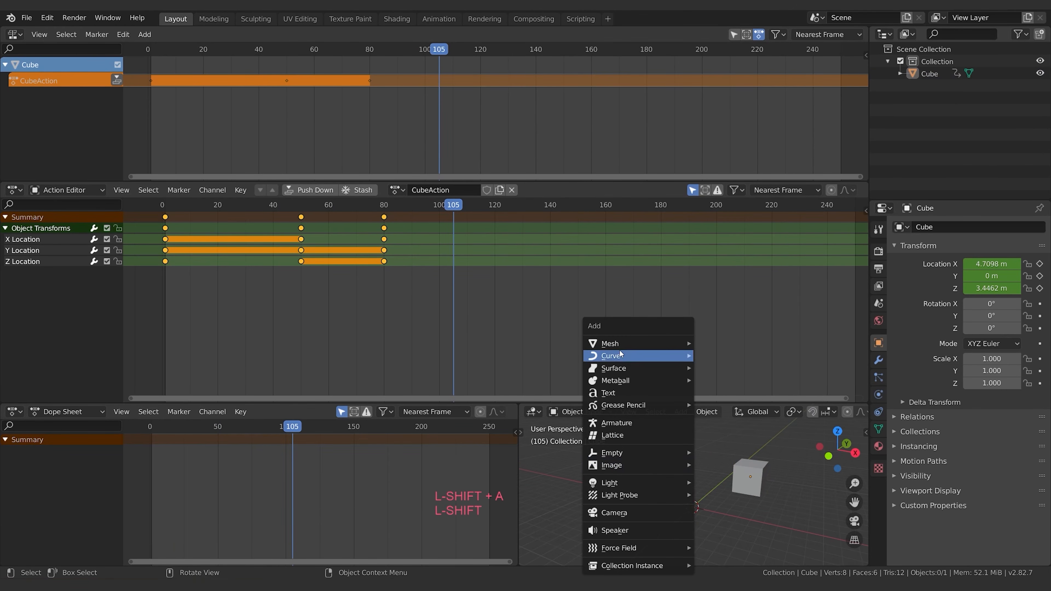
mouse_move(622, 344)
left_click(748, 343)
key("s")
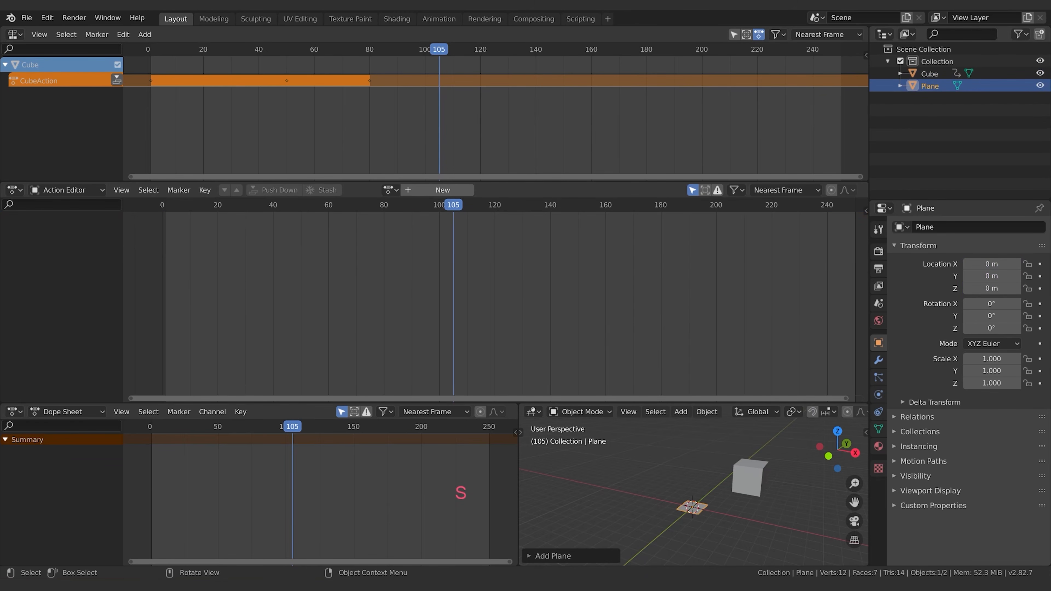
left_click(721, 512)
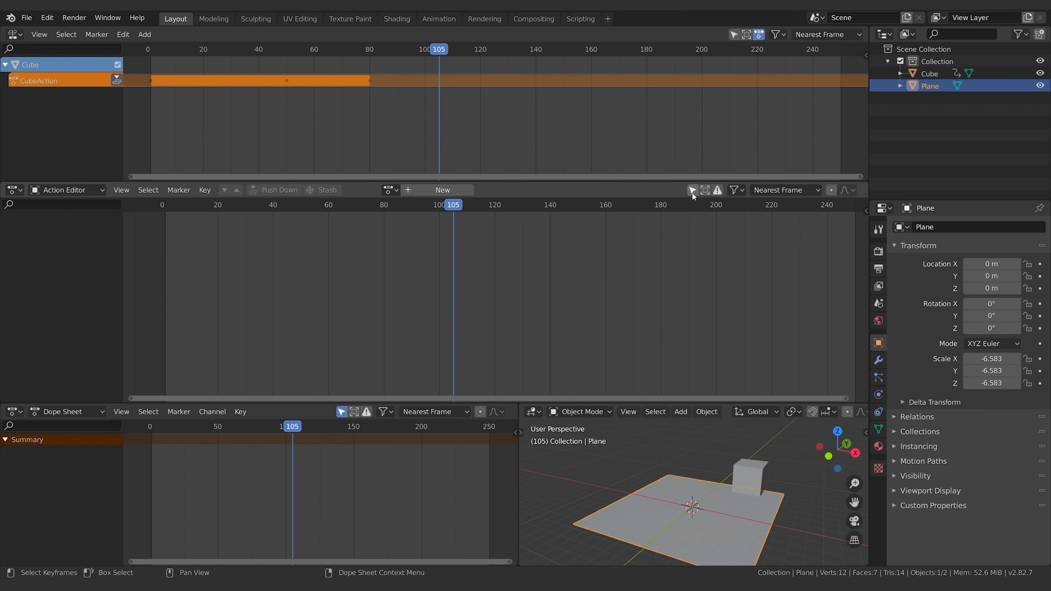
Turn the Dope Sheet's selected-objects-only filter off and back on to compare the channels shown
left_click(341, 412)
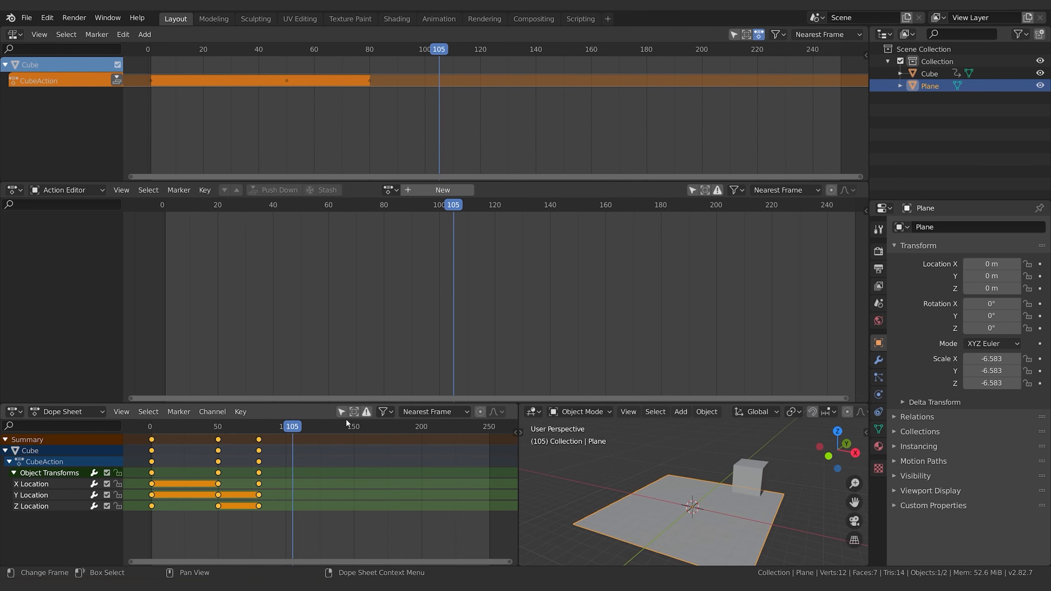
left_click(342, 411)
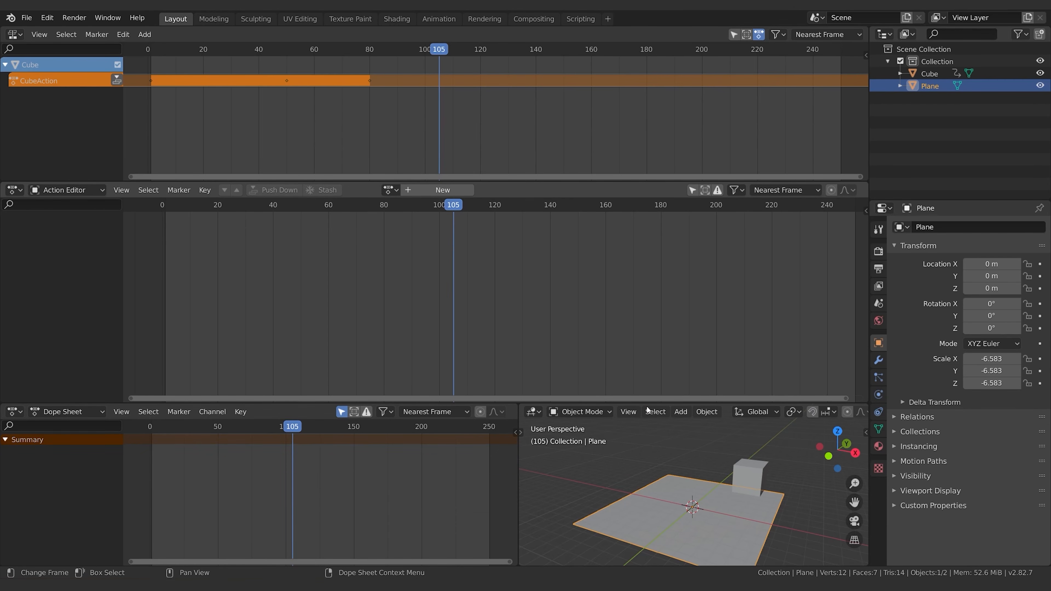
With the plane selected, check which existing actions the Action Editor offers for it
left_click(394, 190)
left_click(394, 190)
left_click(394, 190)
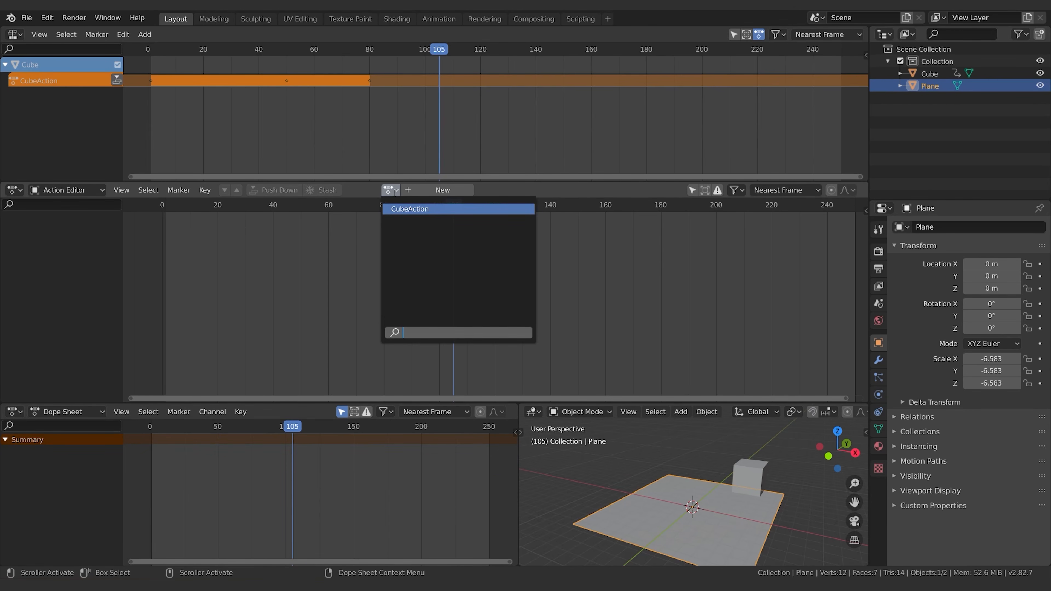
left_click(394, 190)
left_click(393, 190)
left_click(747, 488)
left_click(747, 488)
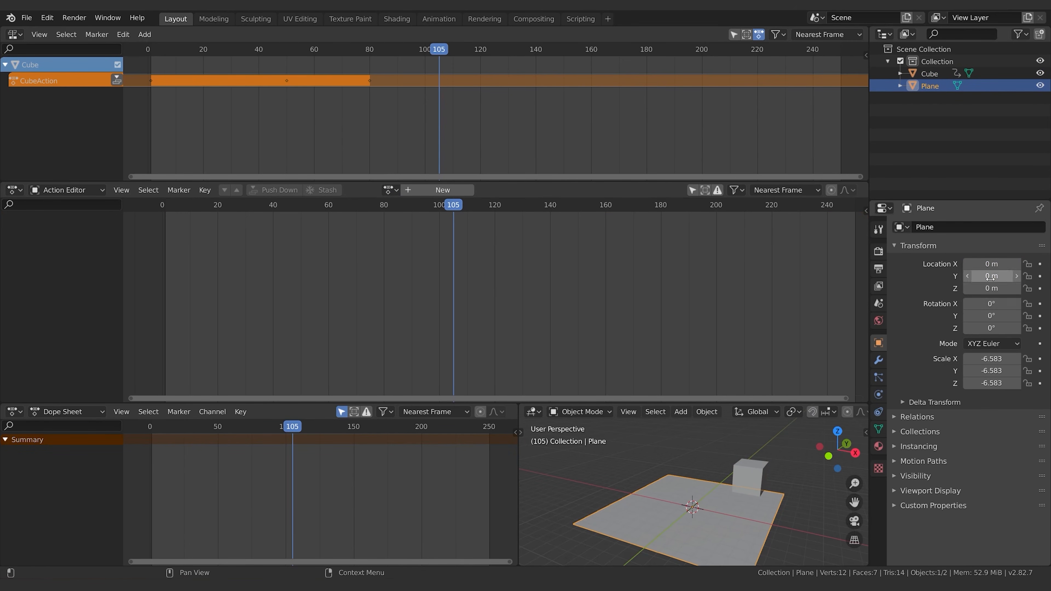
Keyframe the plane's location and scale at frame 105, and keyframe a scale of about -9.496 at frame 150
key("i")
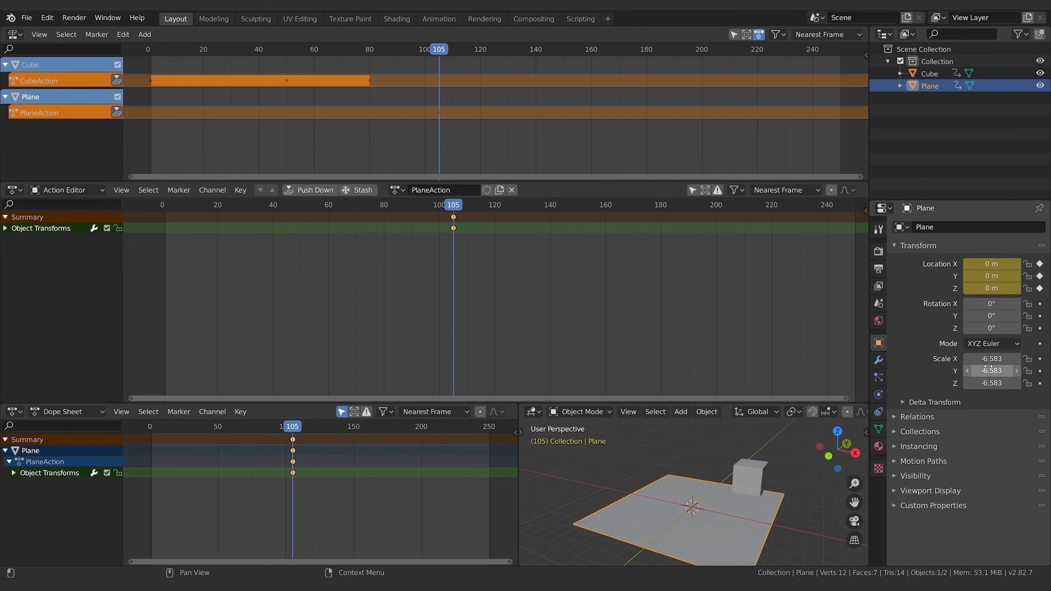
key("i")
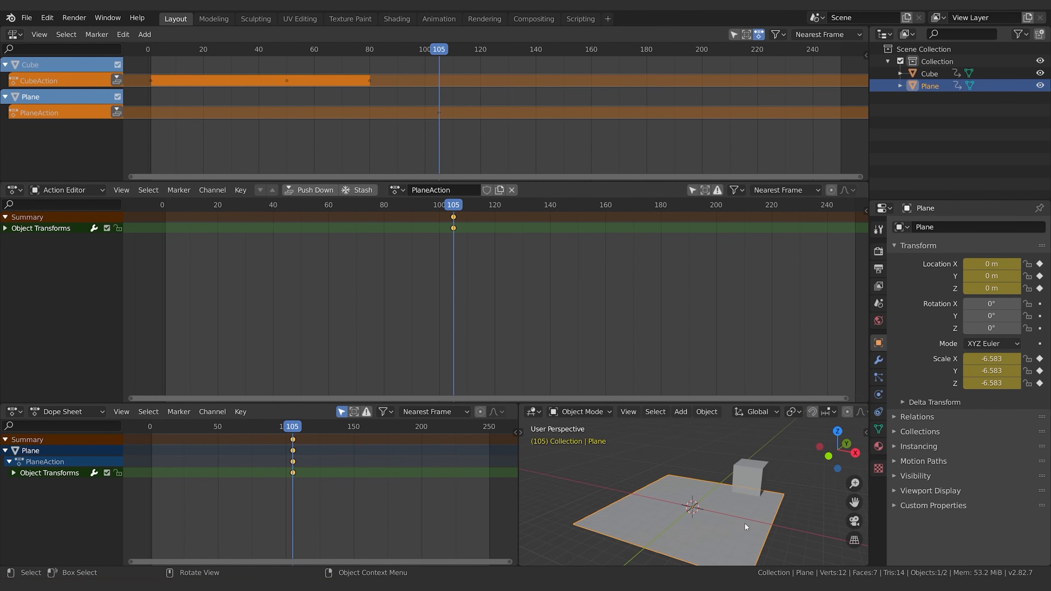
key("s")
left_click(763, 528)
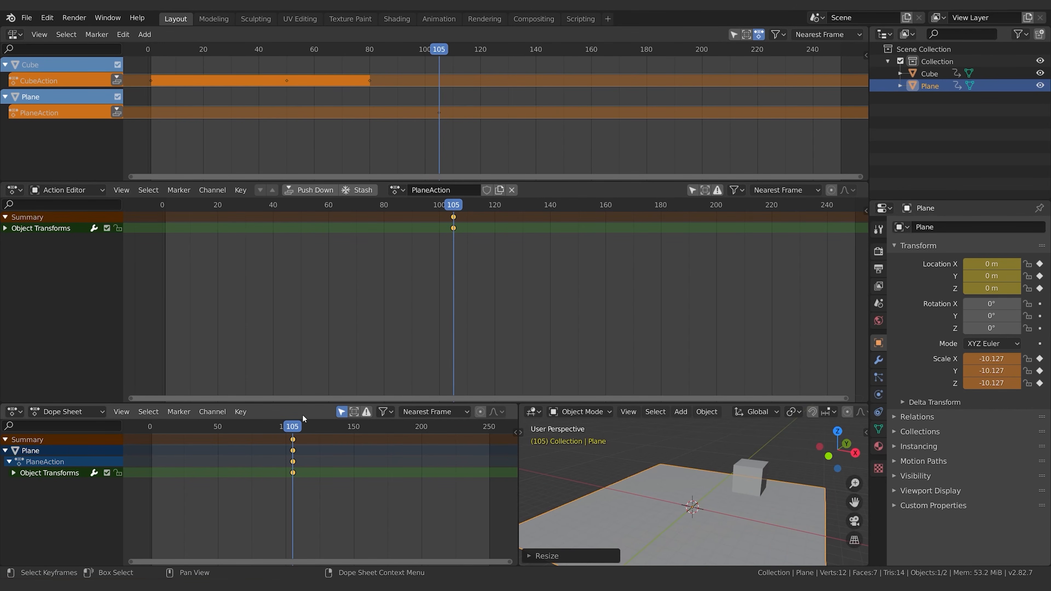
left_click_drag(302, 430, 354, 428)
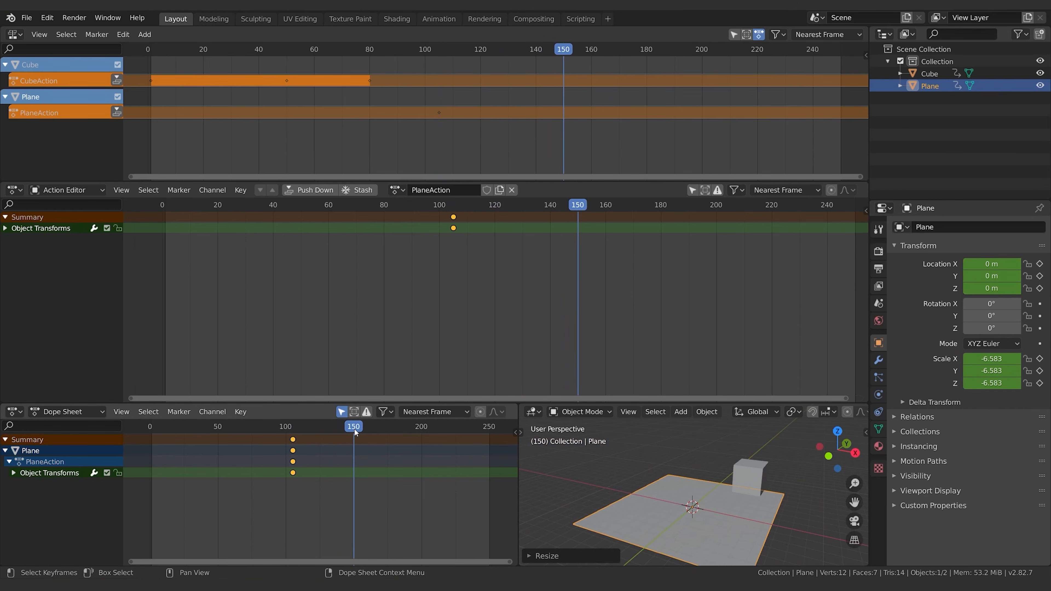
key("s")
left_click(762, 538)
key("i")
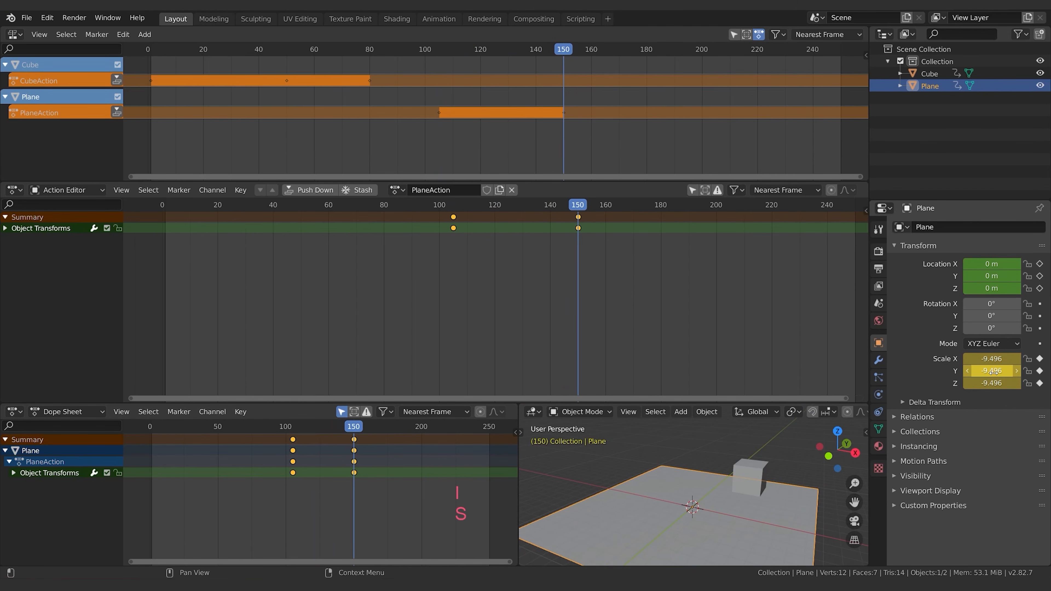
Scrub back through the plane's scaling to frame 132 and check the Action Editor's list of actions
mouse_move(354, 427)
left_mouse_down()
mouse_move(188, 427)
mouse_move(336, 427)
left_mouse_up()
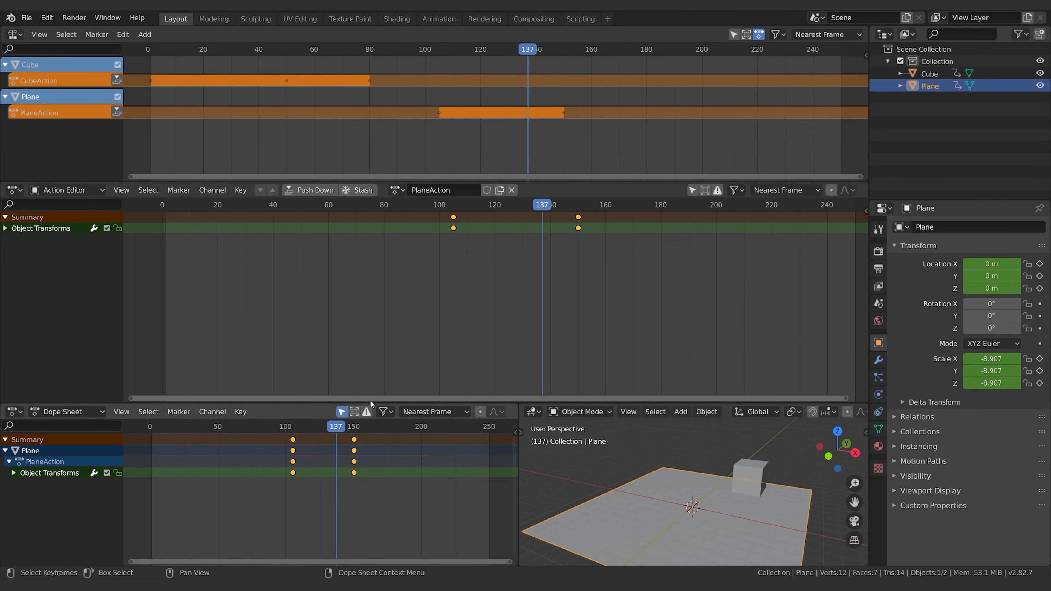
left_click(329, 426)
left_click(396, 189)
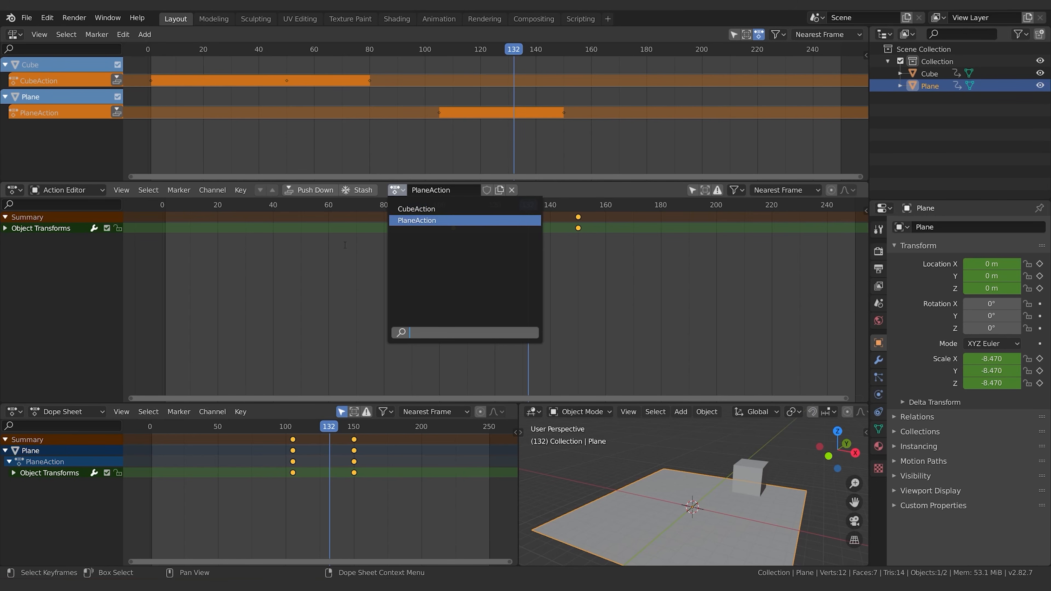
Move to frame 76, deselect the plane and select the cube
left_click_drag(331, 429, 253, 429)
left_click(709, 457)
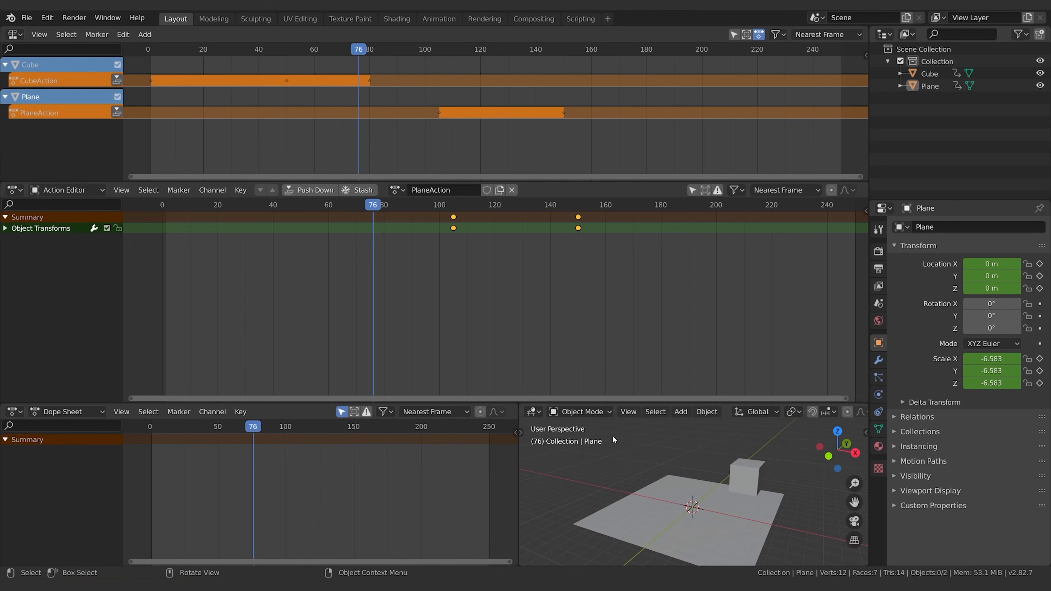
left_click(748, 473)
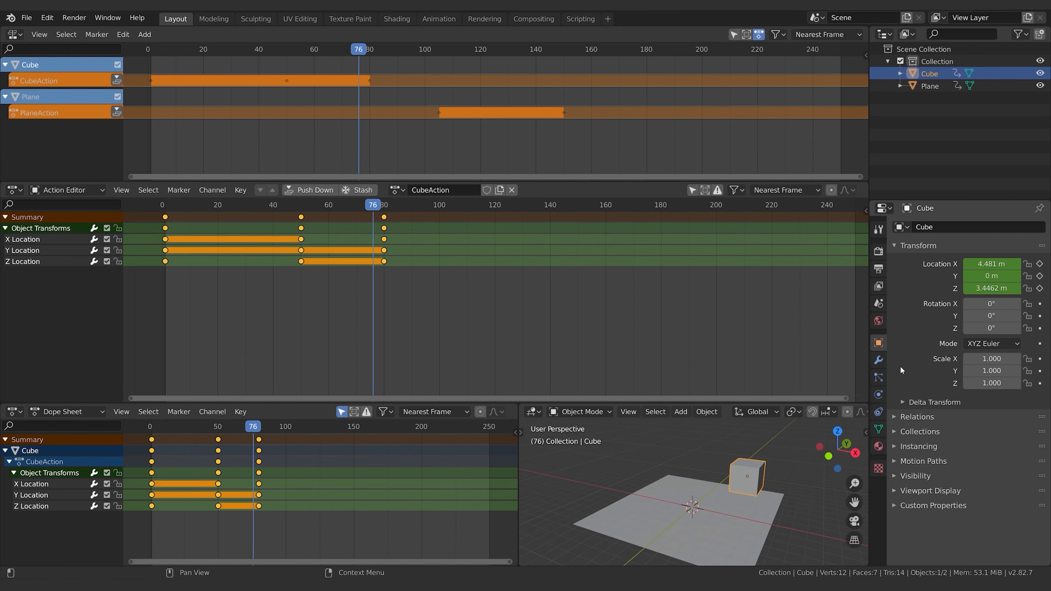
Show the viewport and render visibility toggles in the Outliner and keyframe both for the cube at frame 76
left_click(880, 255)
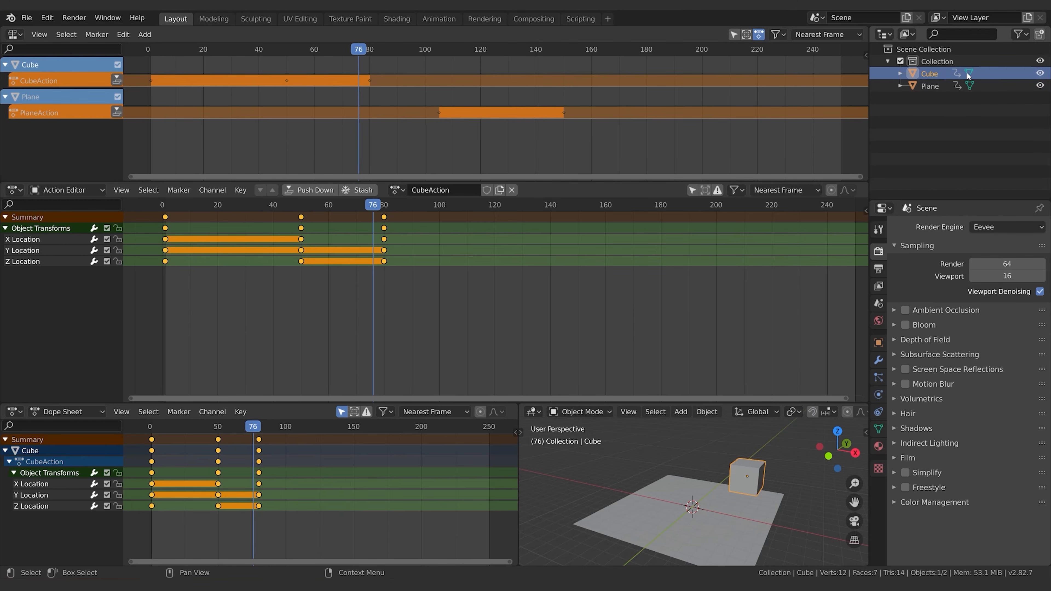
left_click(1020, 33)
left_click(972, 73)
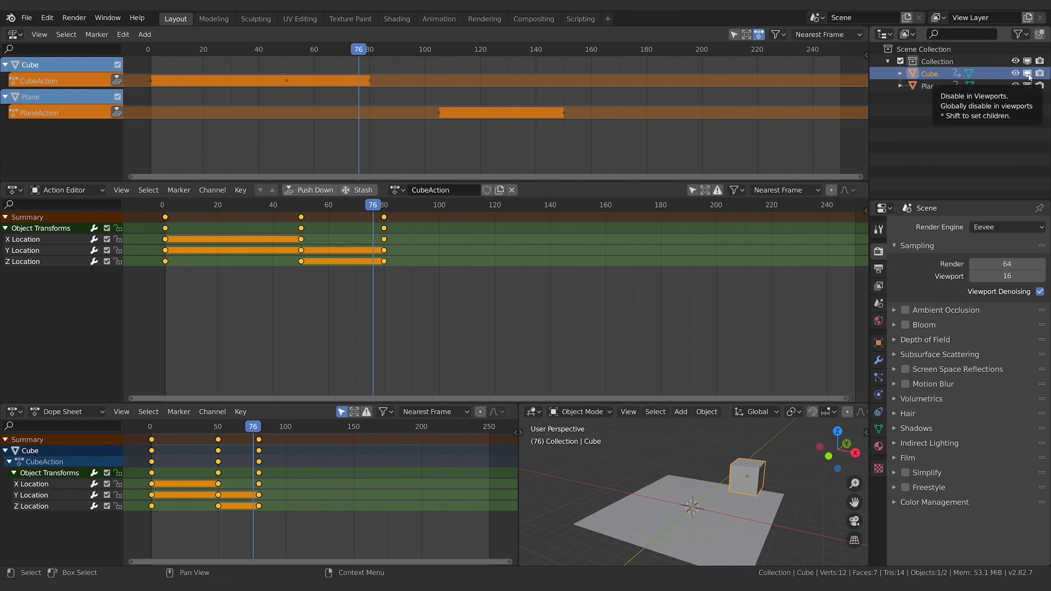
key("i")
key("i")
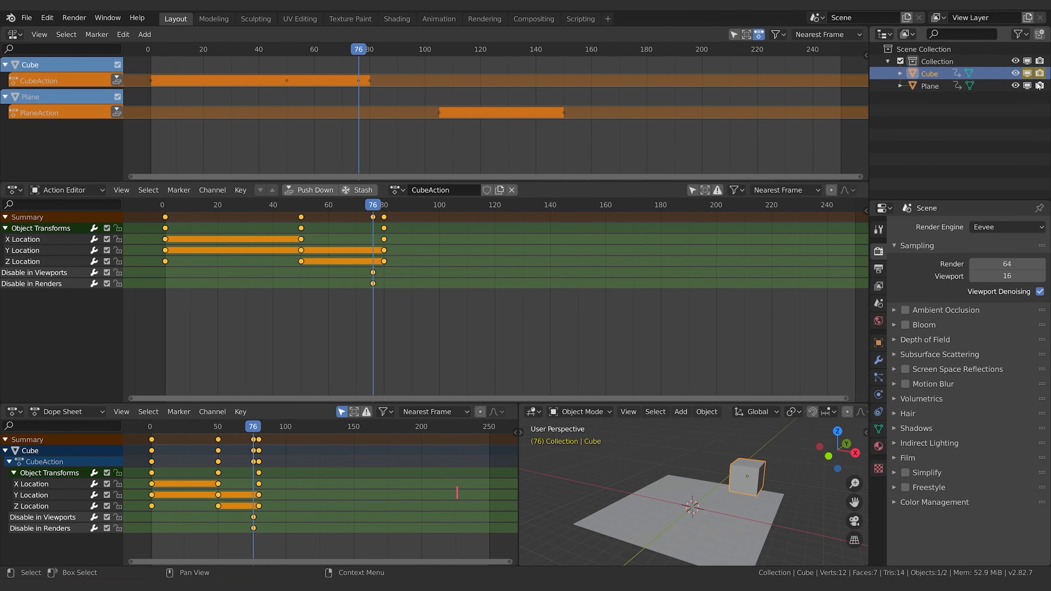
At frame 89, disable the cube in viewports and renders and keyframe both toggles
left_click_drag(265, 425, 271, 426)
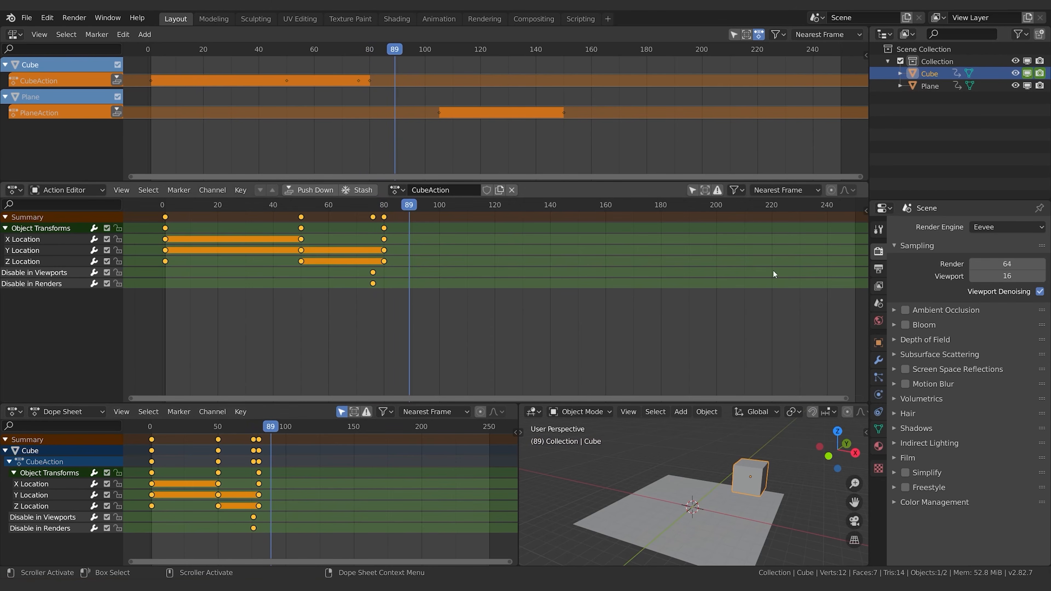
left_click(1027, 73)
key("i")
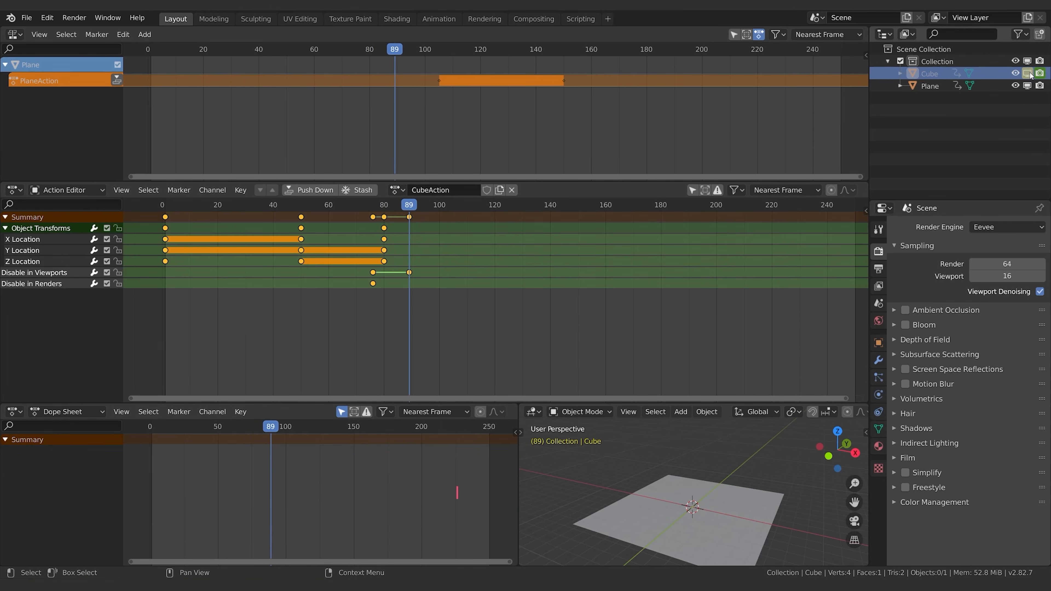
key("i")
Scrub the timeline back to frame 17 and select the plane and the cube in turn to compare their actions
left_click_drag(296, 425, 269, 441)
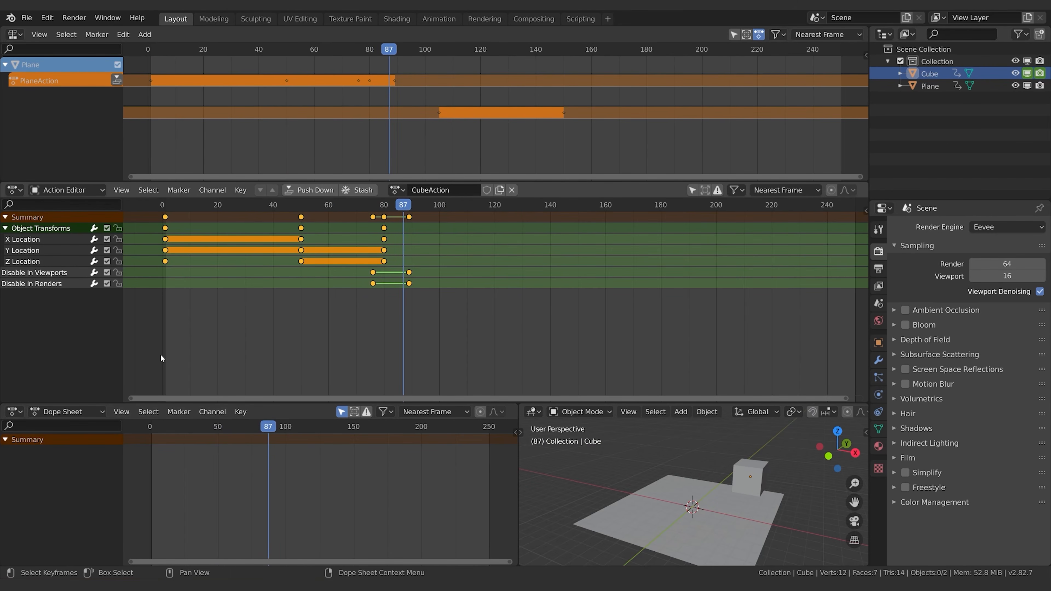
left_click(768, 480)
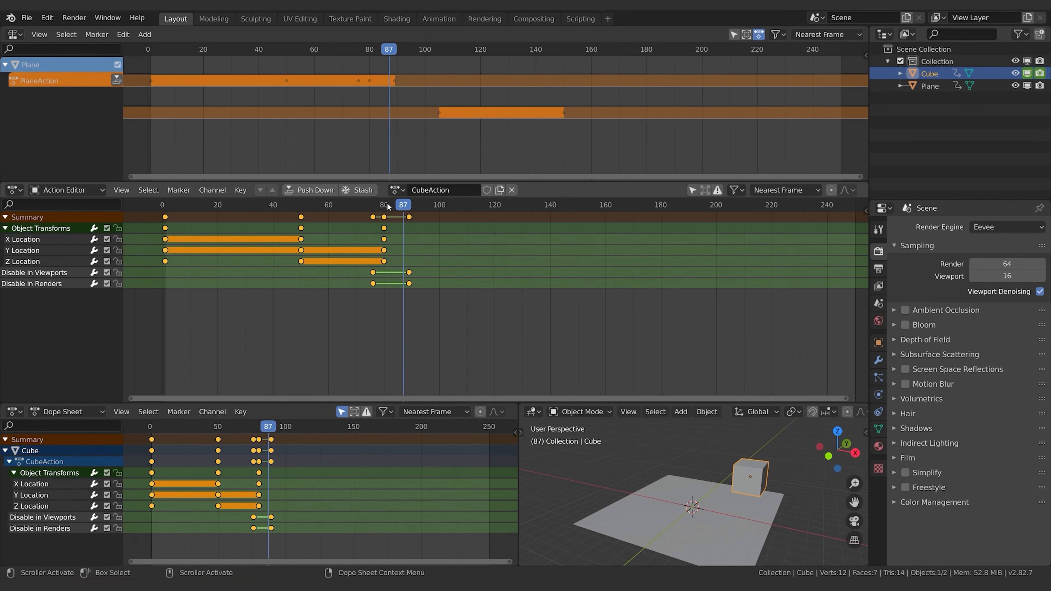
left_click_drag(275, 205, 209, 206)
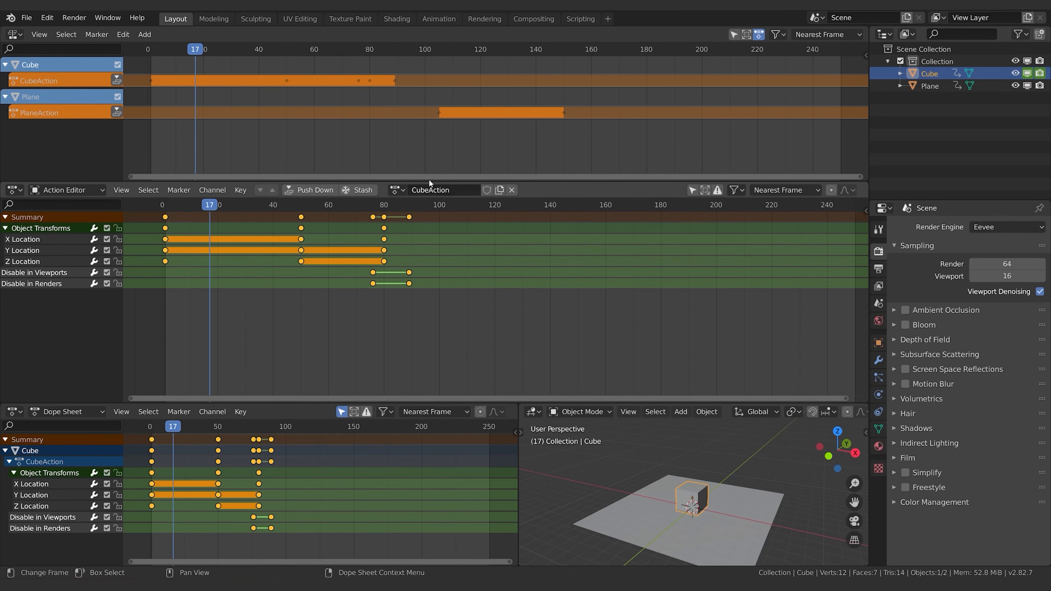
left_click(640, 506)
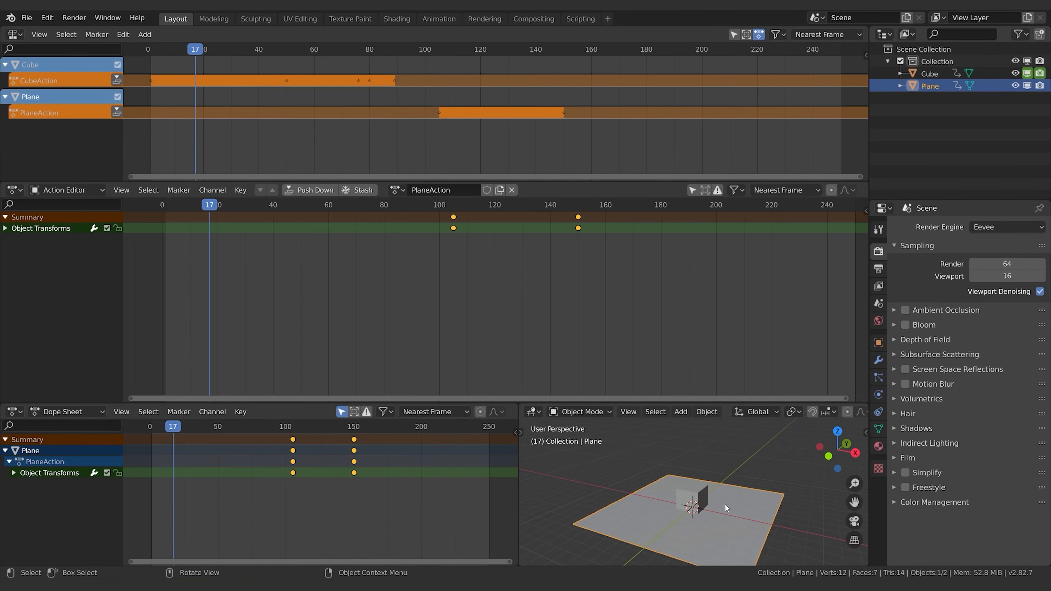
left_click(711, 215)
left_click(682, 492)
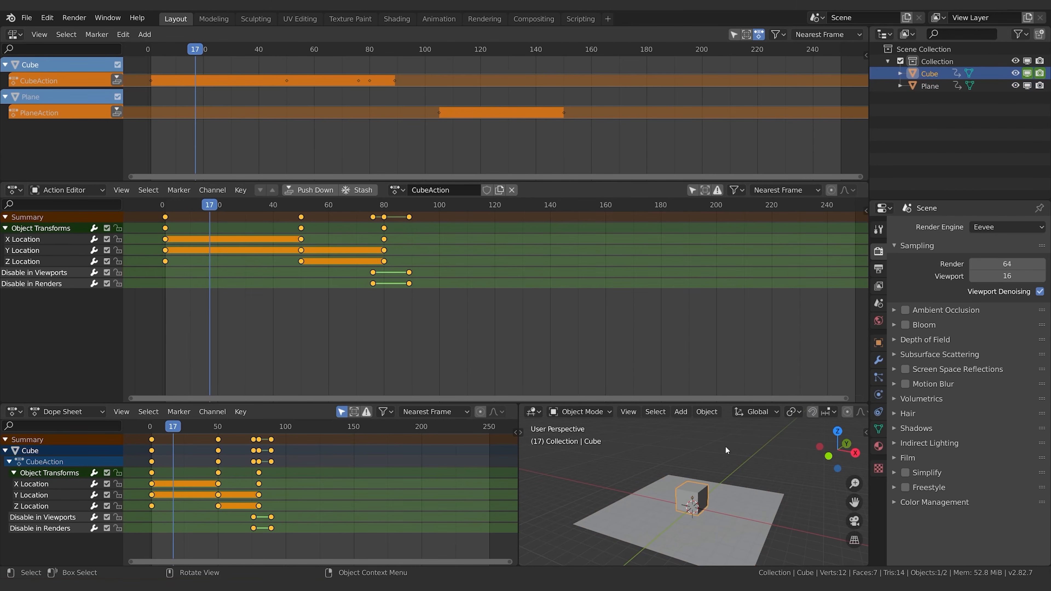
Rename the cube's action as "Move Up Over and off"
double_click(430, 190)
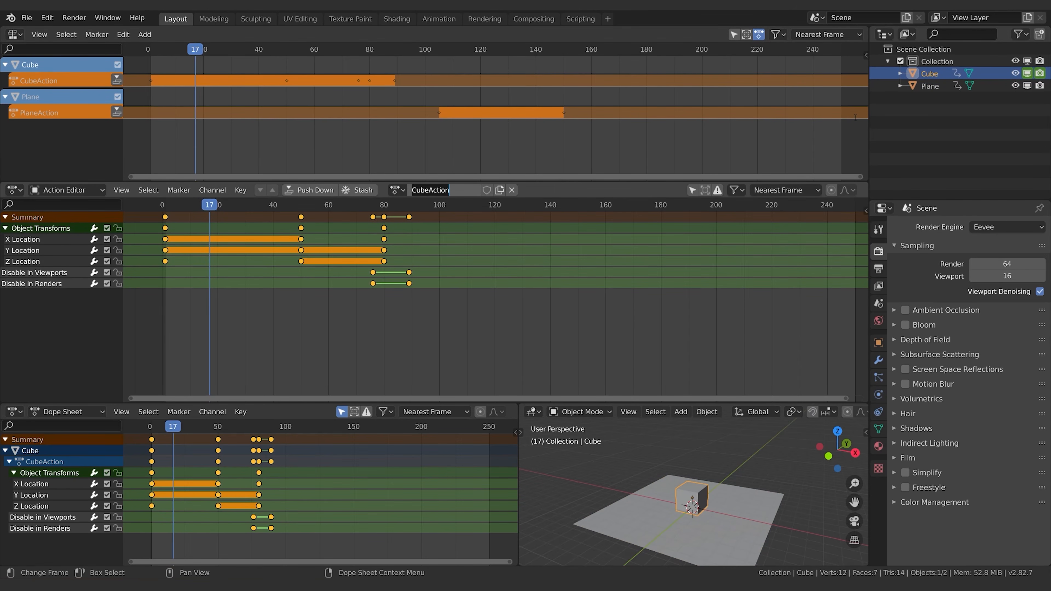
type("Move")
key("Return")
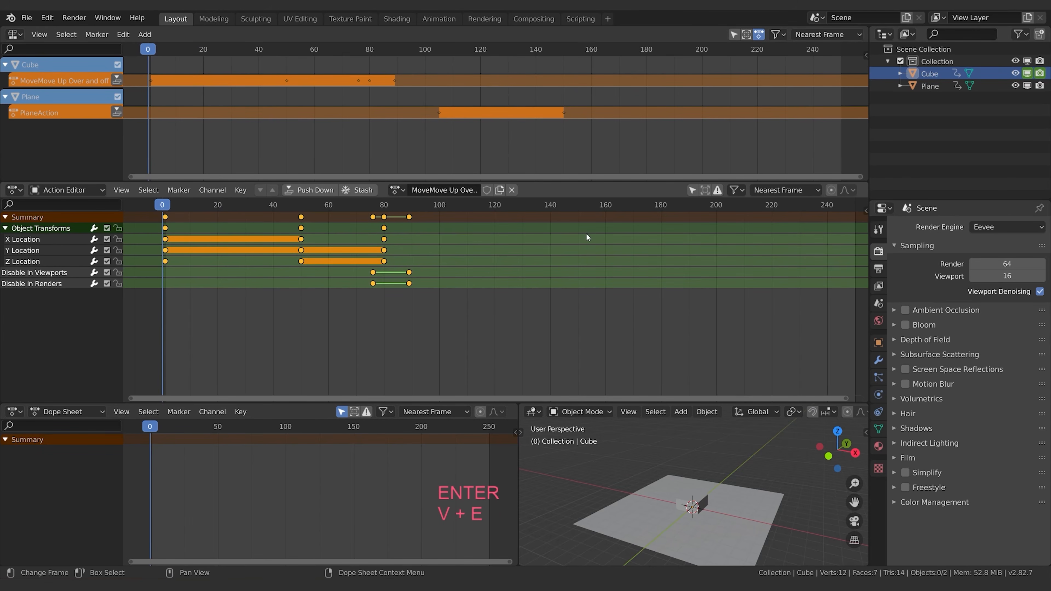
double_click(421, 189)
key("BackSpace")
key("BackSpace")
key("BackSpace")
key("BackSpace")
key("Return")
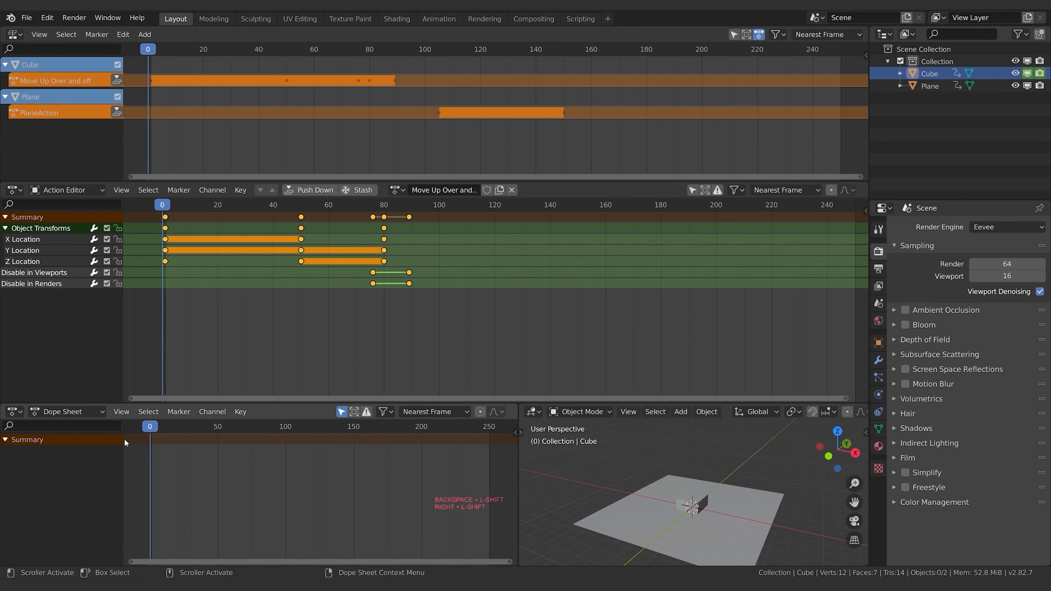
Return to frame 0, select the plane and assign it the "Move Up Over and off" action
left_click_drag(151, 427, 360, 429)
key("shift+Left")
left_click(655, 538)
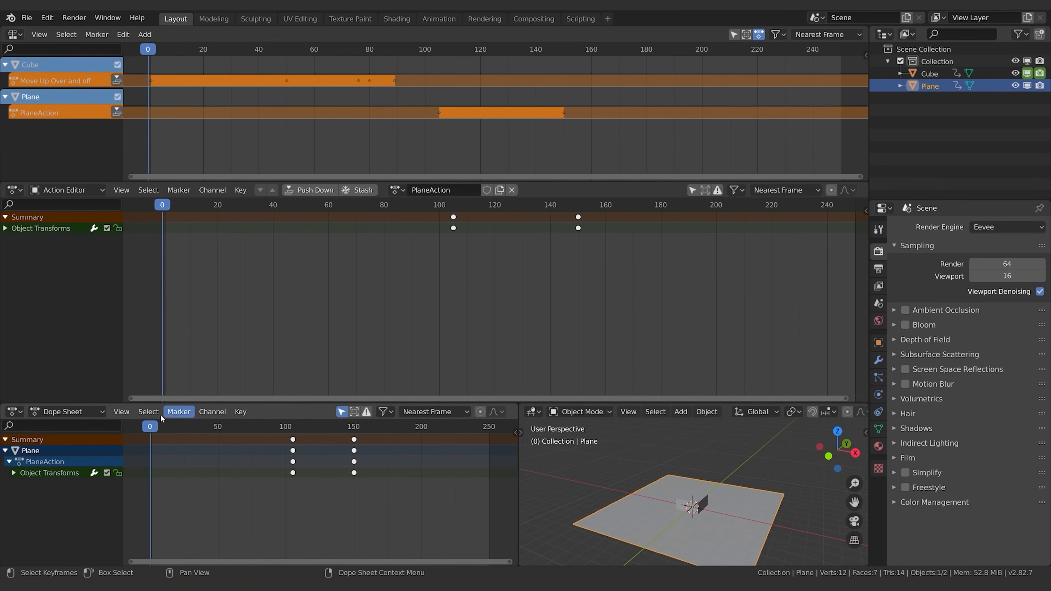
left_click(397, 190)
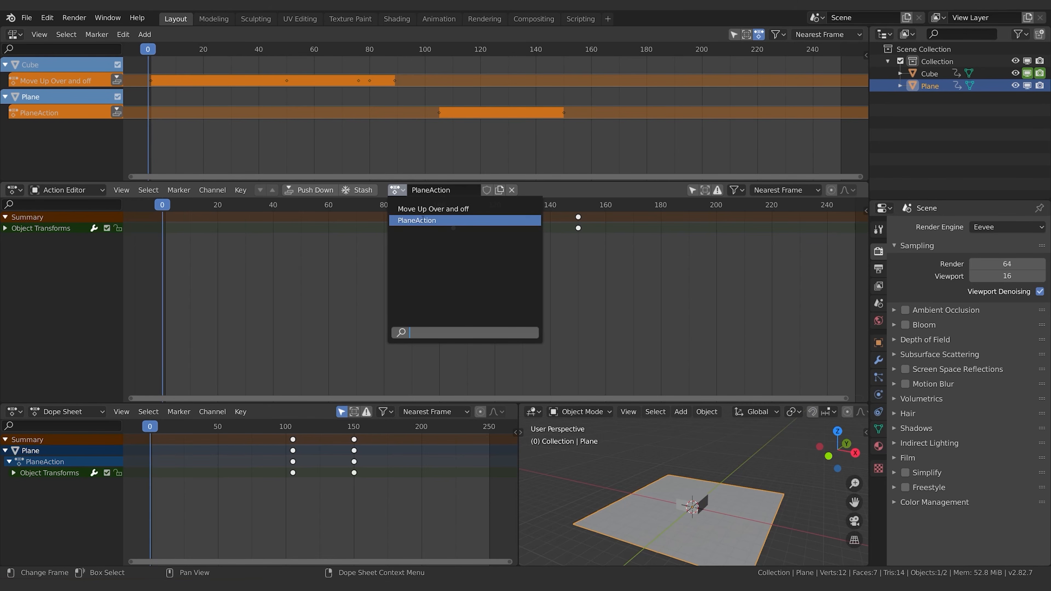
left_click(423, 209)
Play the animation to check how the plane behaves with the shared action, and return to frame 0
key("space")
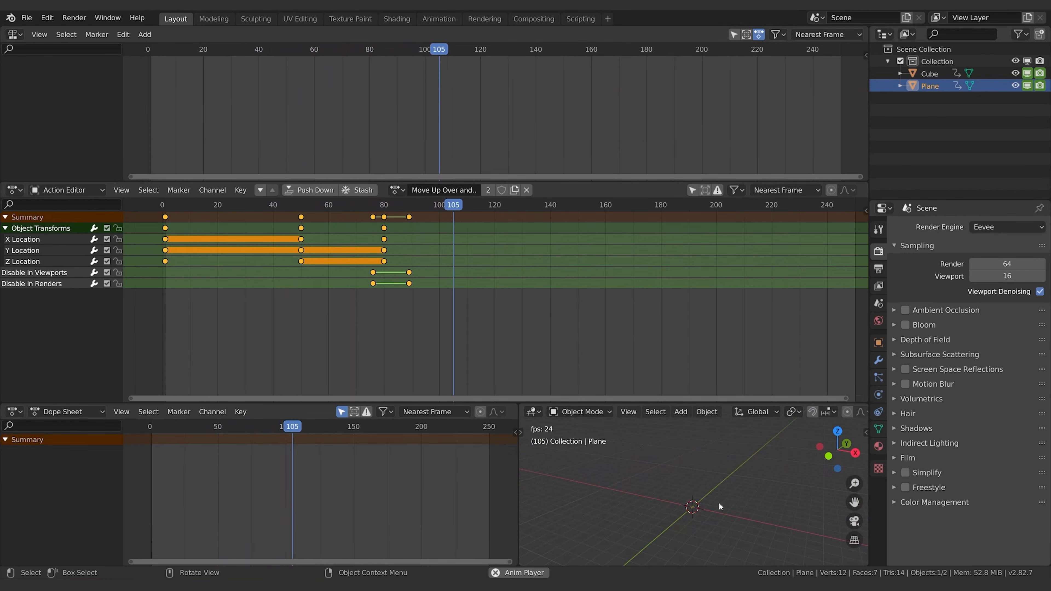
key("space")
left_click_drag(293, 429, 150, 426)
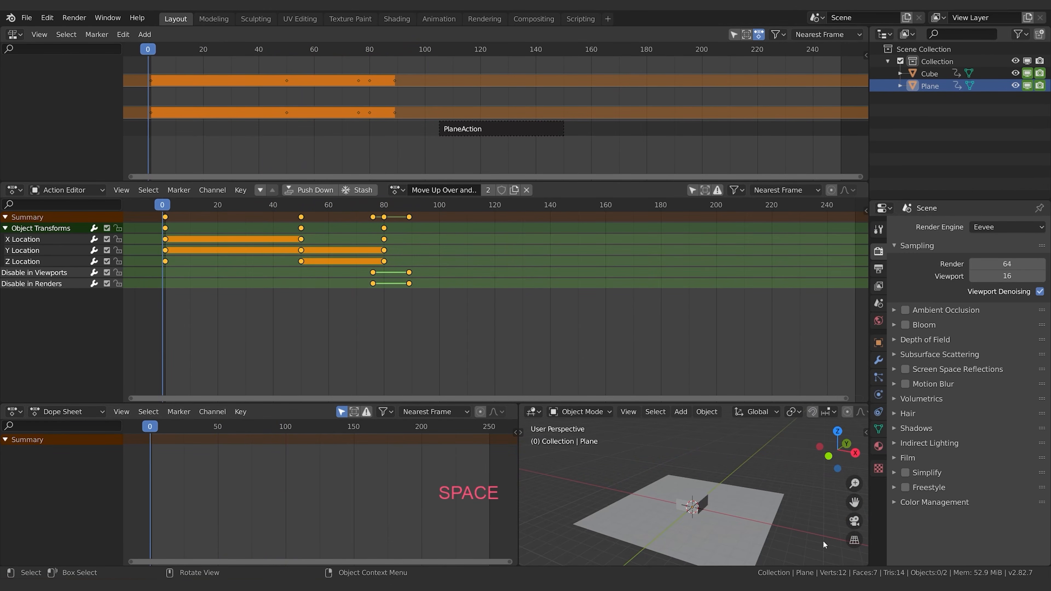
Try assigning PlaneAction to the cube and scrub the timeline to see its effect
left_click(701, 498)
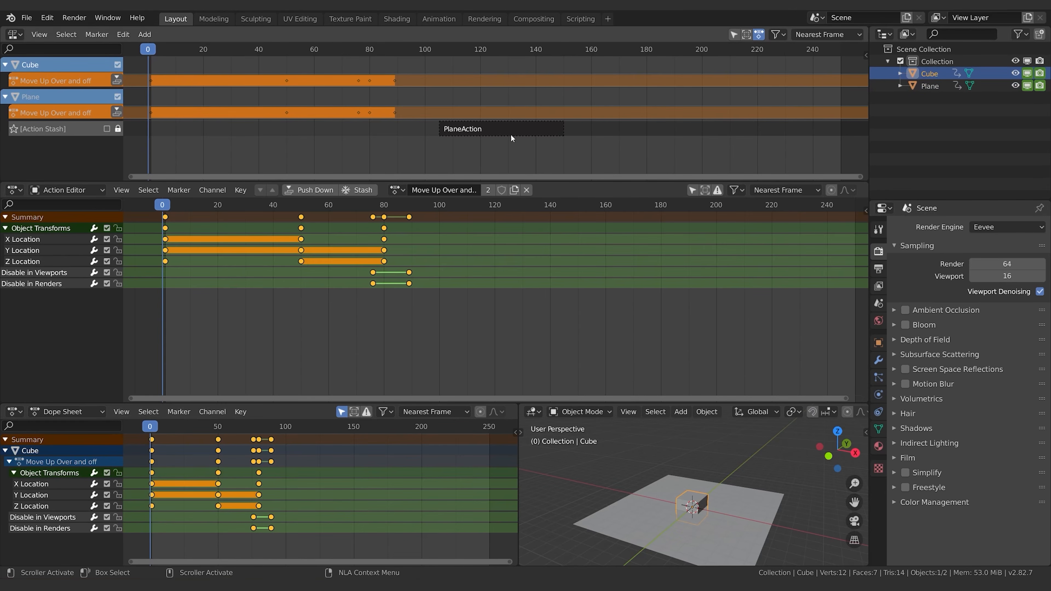
left_click(395, 190)
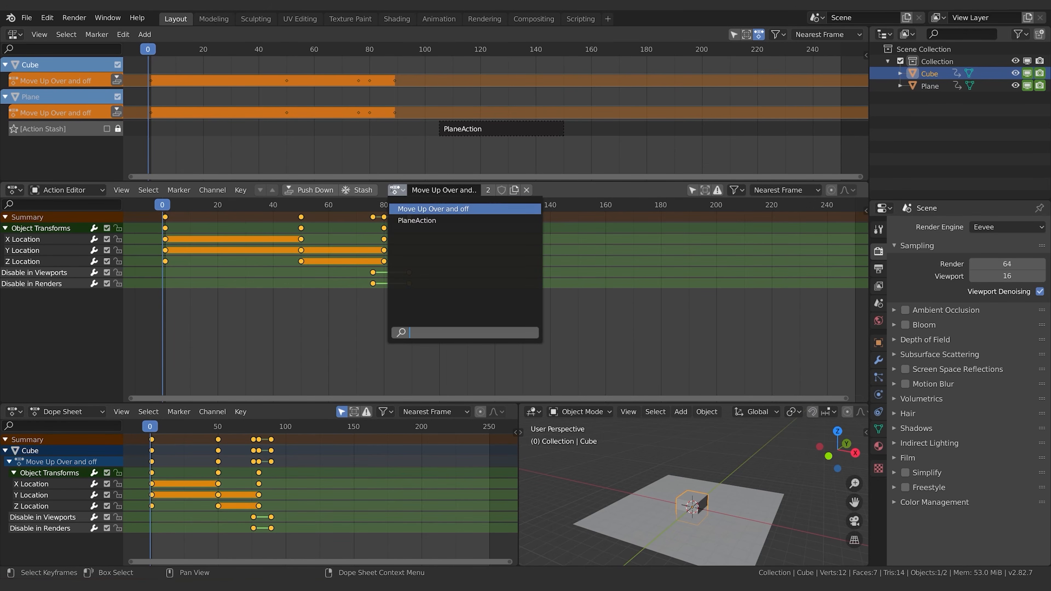
left_click(431, 218)
mouse_move(156, 427)
left_mouse_down()
mouse_move(399, 427)
mouse_move(163, 429)
left_mouse_up()
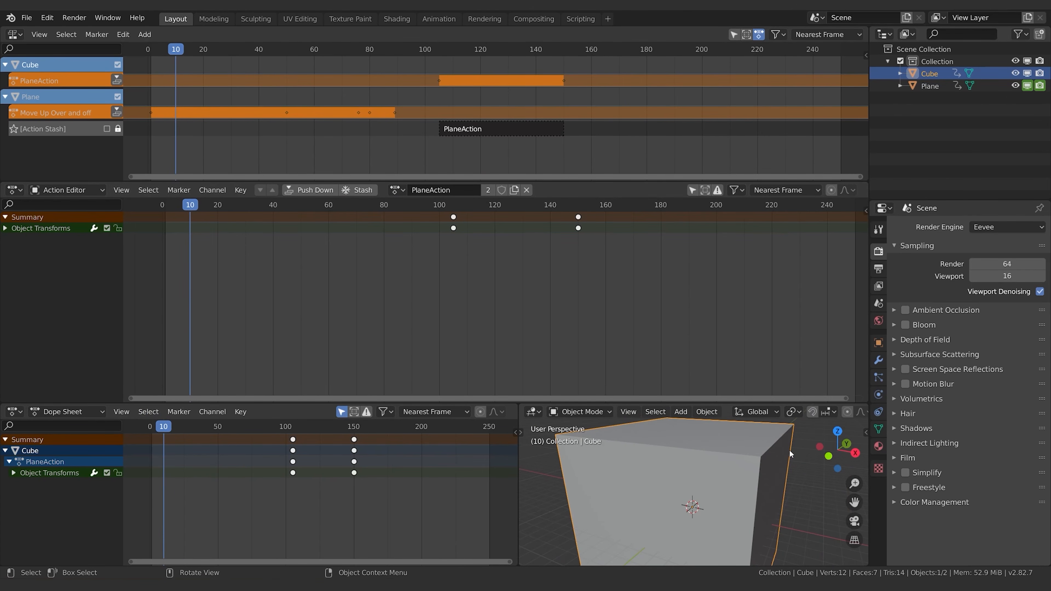
left_click_drag(195, 428, 171, 427)
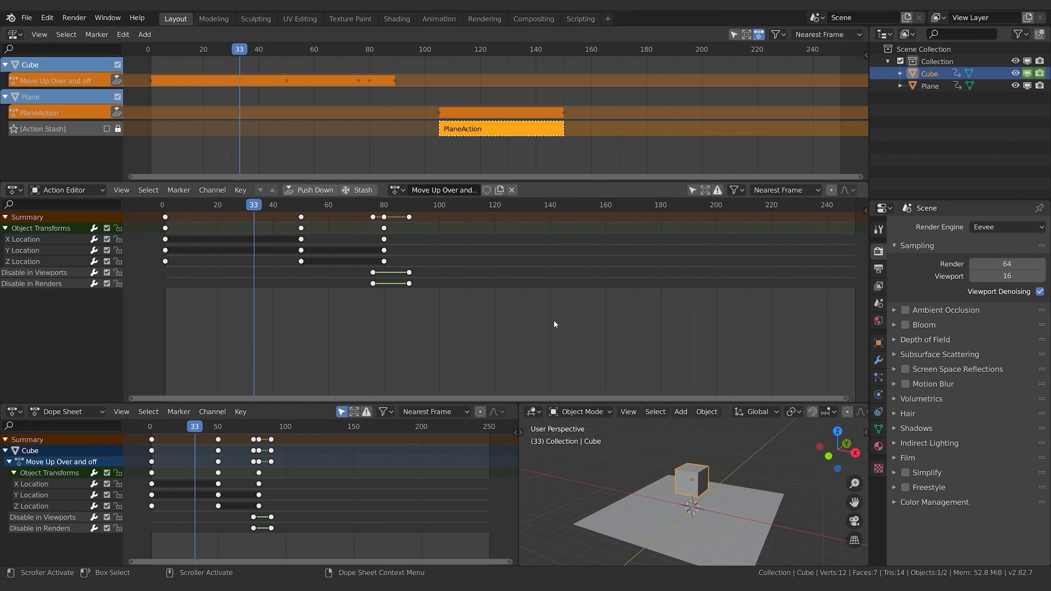
Push the cube's "Move Up Over and off" action down into an NLA strip and check the action list
left_click(319, 189)
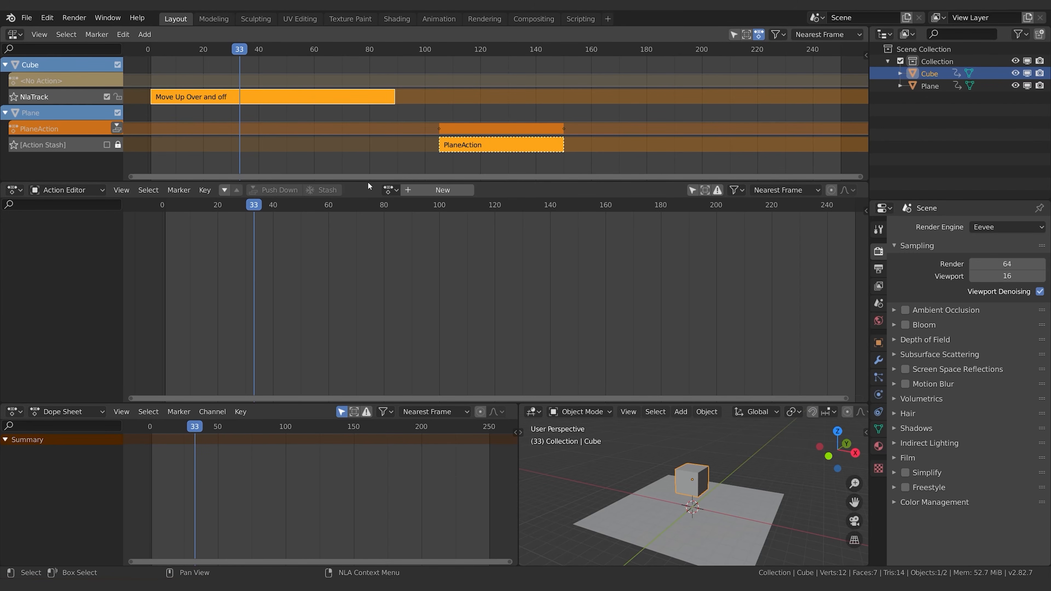
left_click(390, 190)
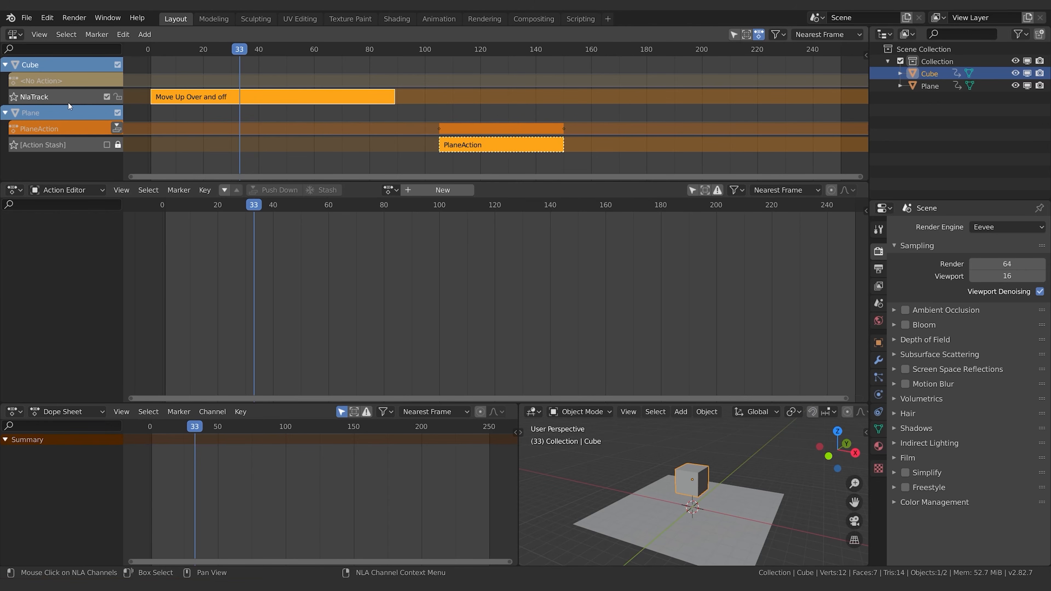
right_click(54, 92)
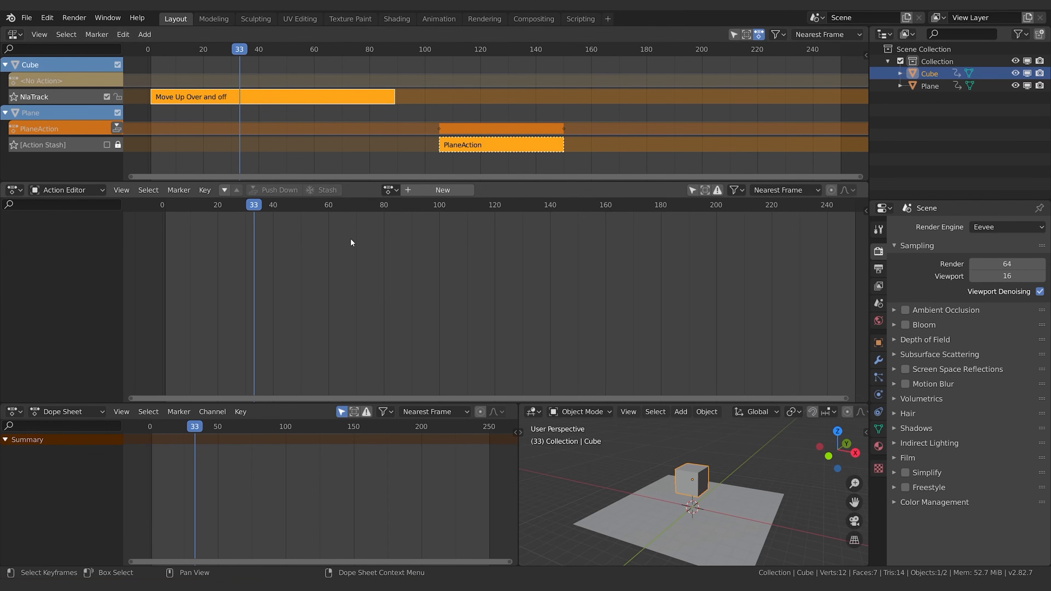
Check the available actions for the cube, and create a new action for it named "Rotate"
left_click(390, 189)
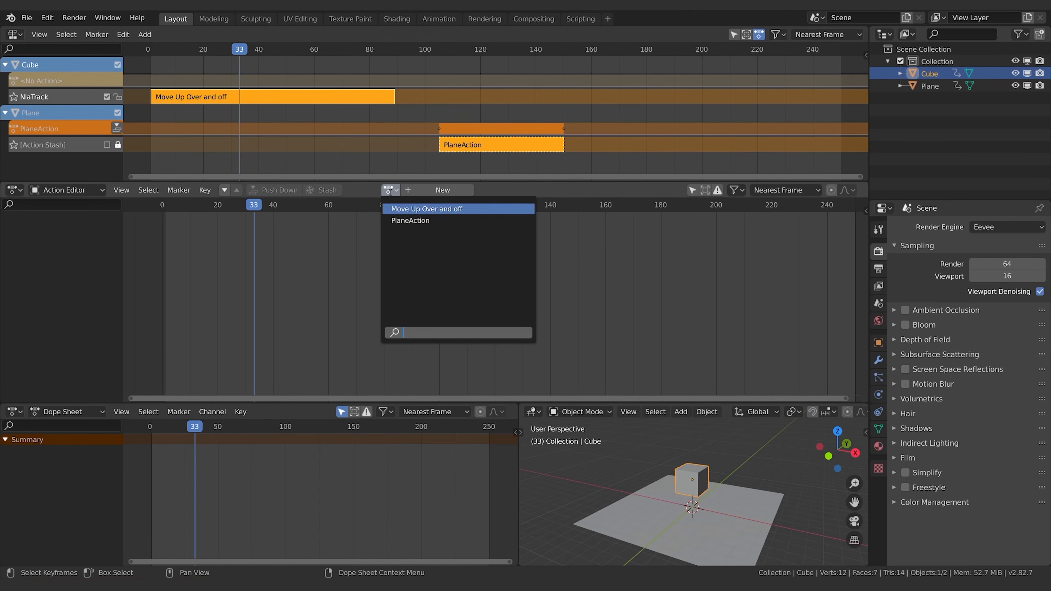
left_click(317, 247)
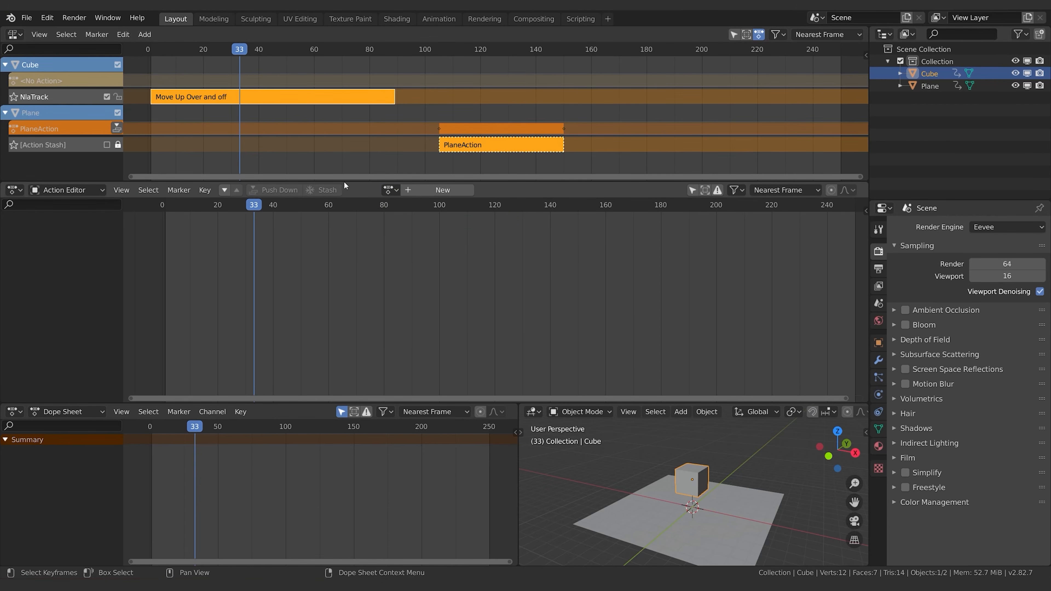
left_click(437, 190)
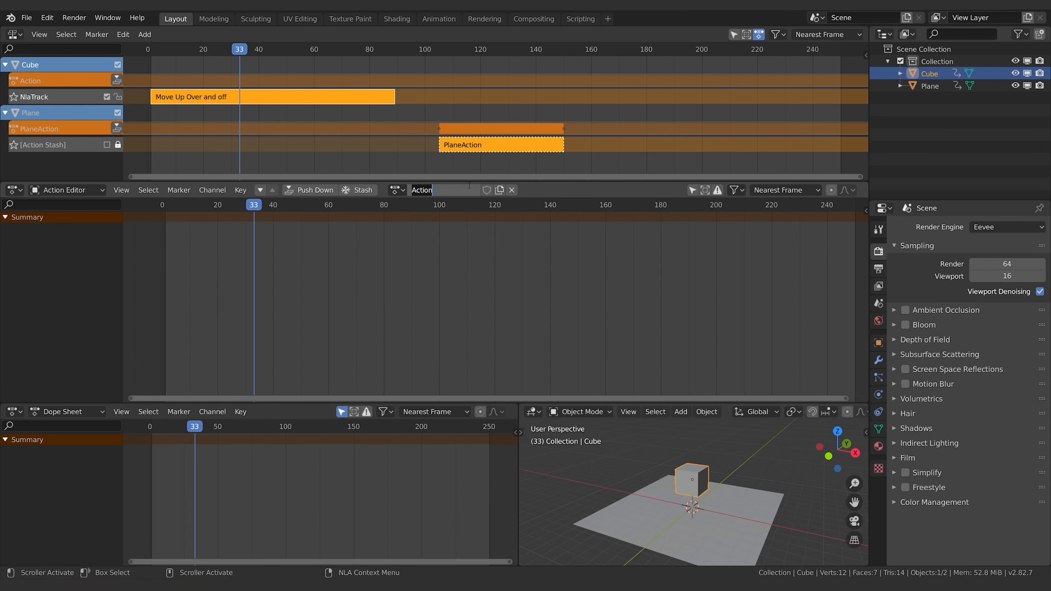
type("Rotate")
key("Return")
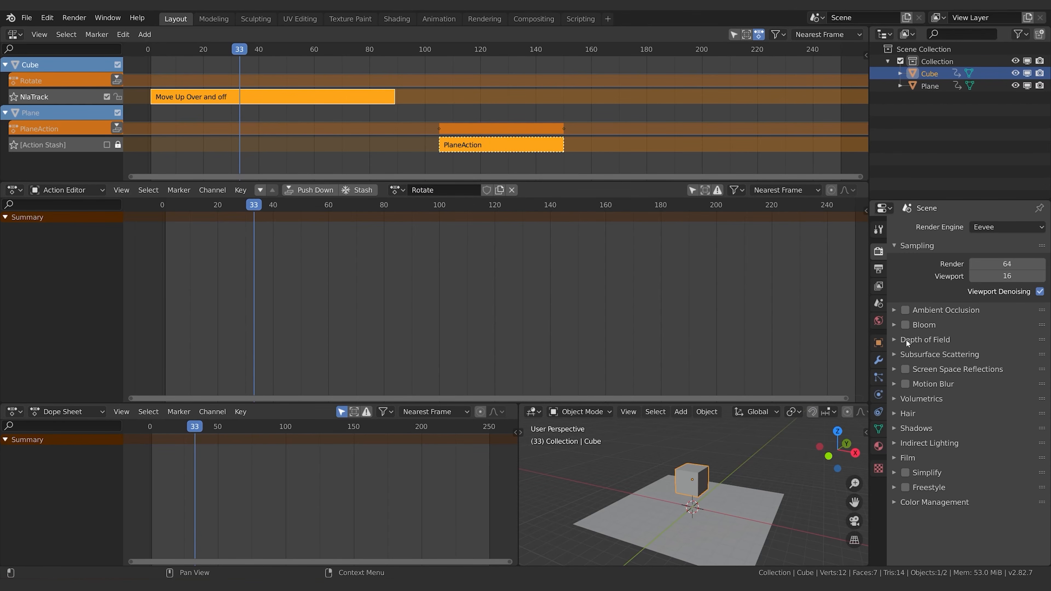
Keyframe the cube's rotation at frame 33, and again at frame 83 after rotating it to about 146°, -84.5°, -95.5°
left_click(878, 343)
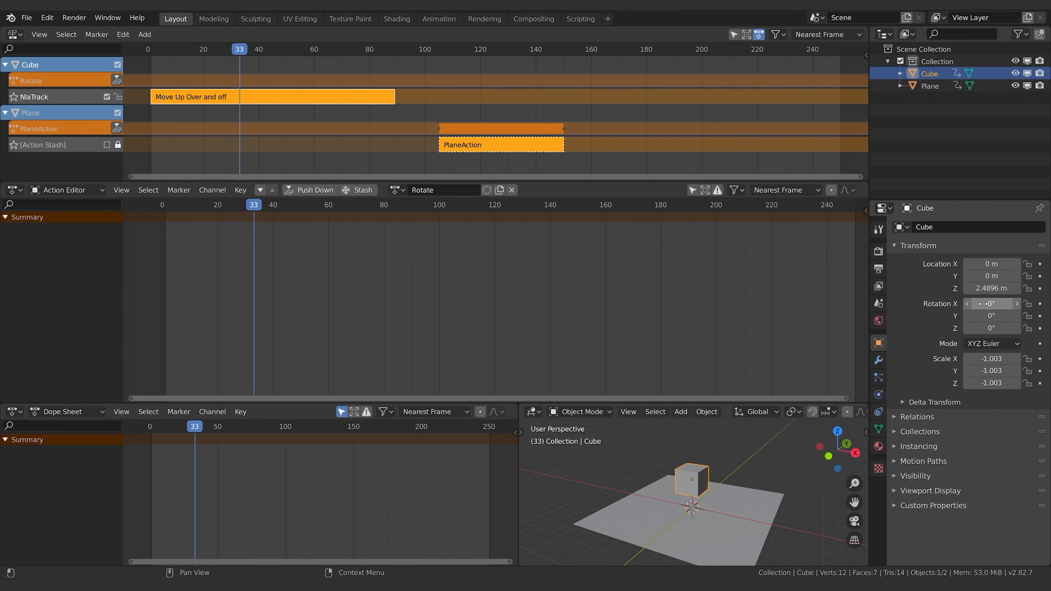
key("i")
left_click_drag(211, 426, 262, 427)
key("r")
left_click(751, 427)
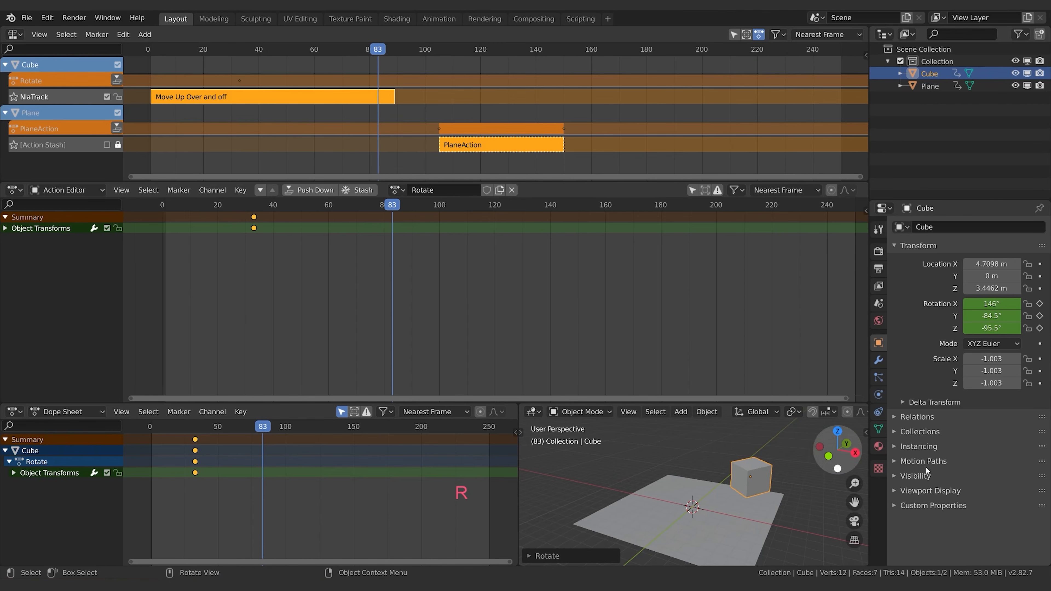
key("i")
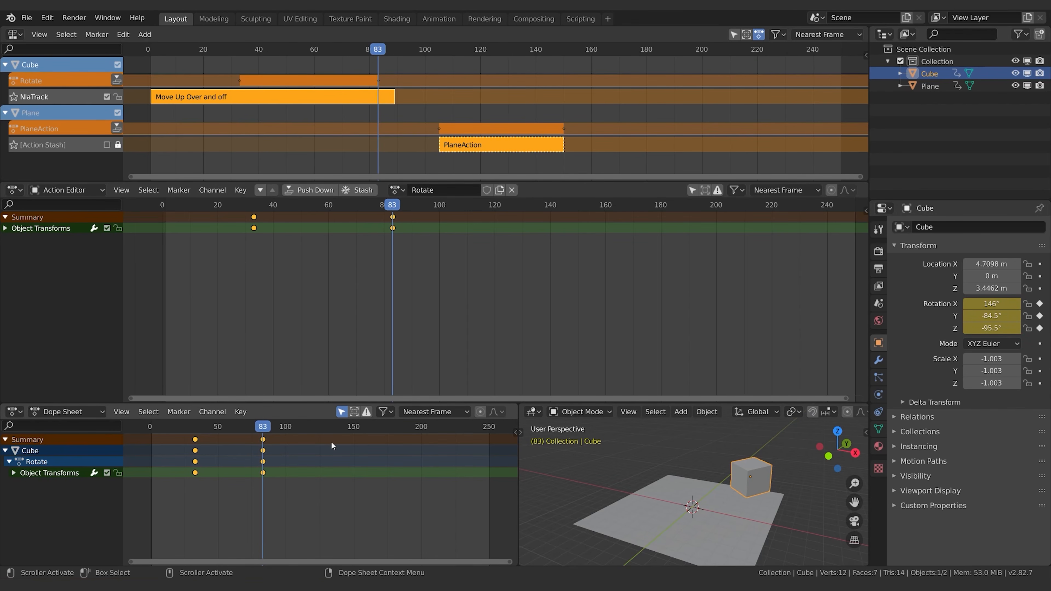
Scrub back to frame 48 to preview the rotation, and push the cube's Rotate action down into an NLA strip
left_click_drag(267, 425, 214, 426)
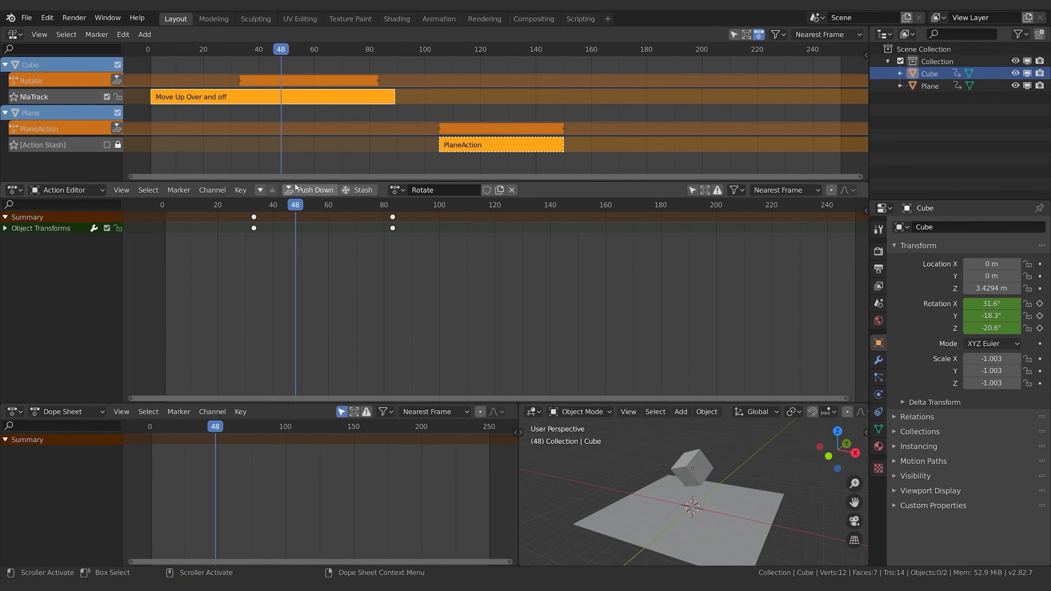
left_click(316, 189)
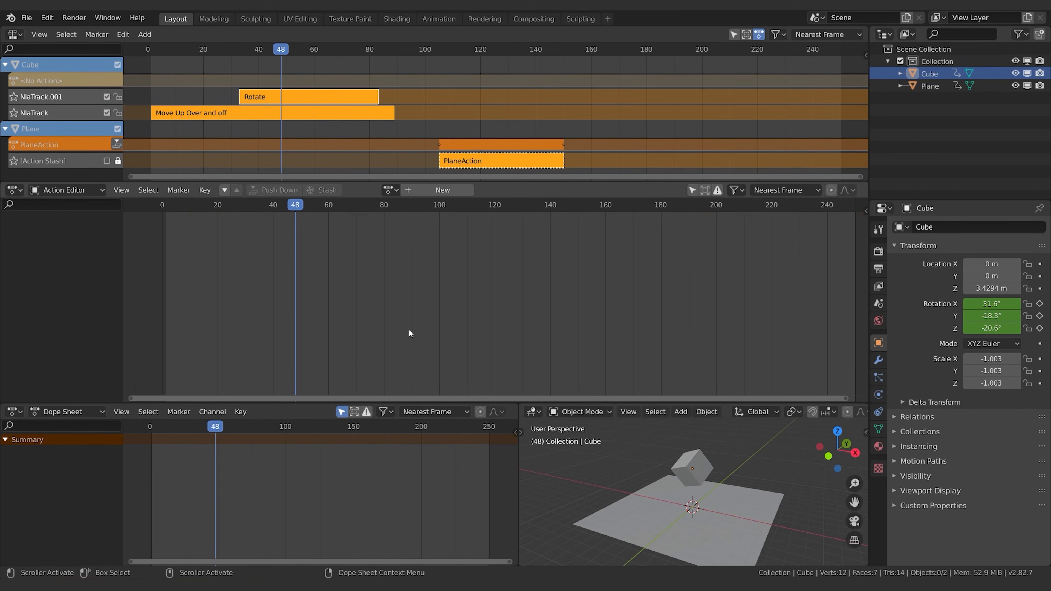
Slide the Rotate strip earlier along its NLA track and scrub the timeline to check how it combines with the movement strip
left_click(275, 102)
left_click(313, 114)
left_click(320, 102)
left_click_drag(319, 102, 264, 102)
left_click_drag(216, 50, 244, 66)
left_click_drag(213, 98, 181, 98)
left_click_drag(180, 50, 402, 84)
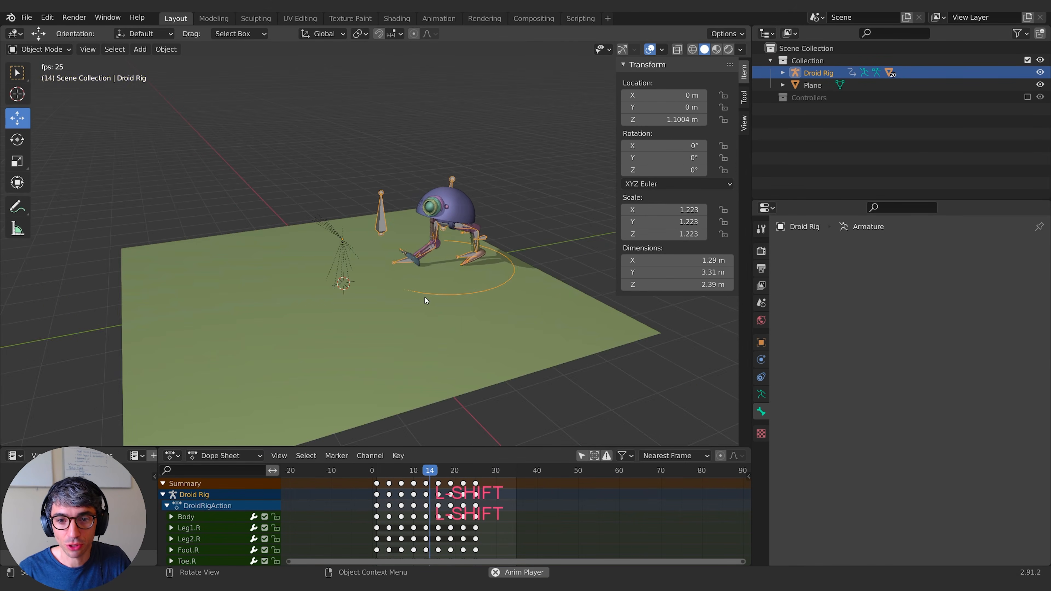
Play the Droid Rig's walk animation and inspect it from a closer side view
scroll(425, 296, "up", 3)
key("space")
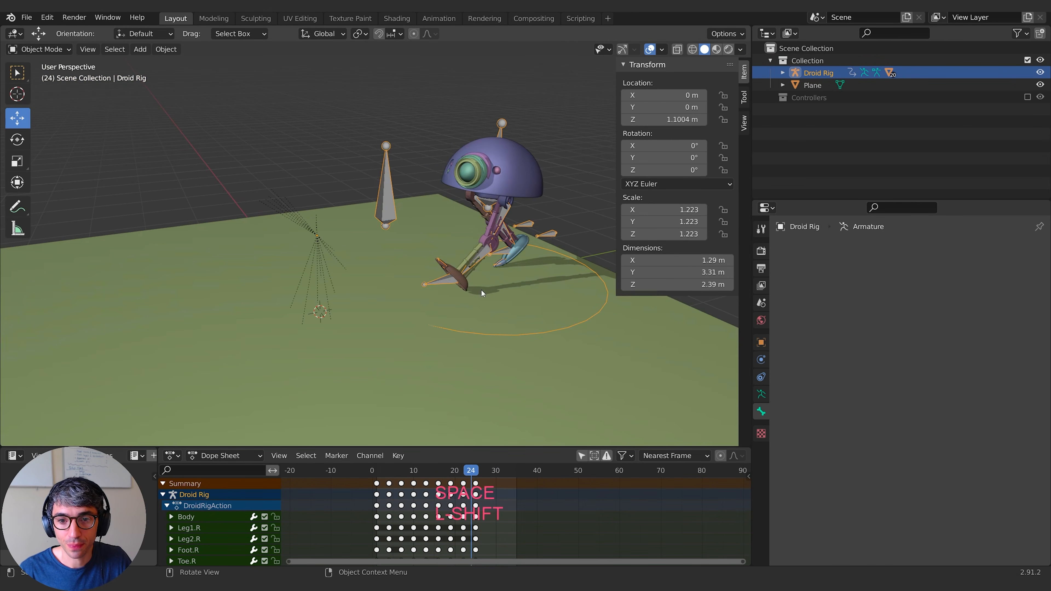
middle_click_drag(475, 293, 400, 298, "shift")
key("space")
middle_click_drag(334, 322, 412, 333)
key("space")
scroll(390, 340, "up", 1)
scroll(390, 340, "down", 2)
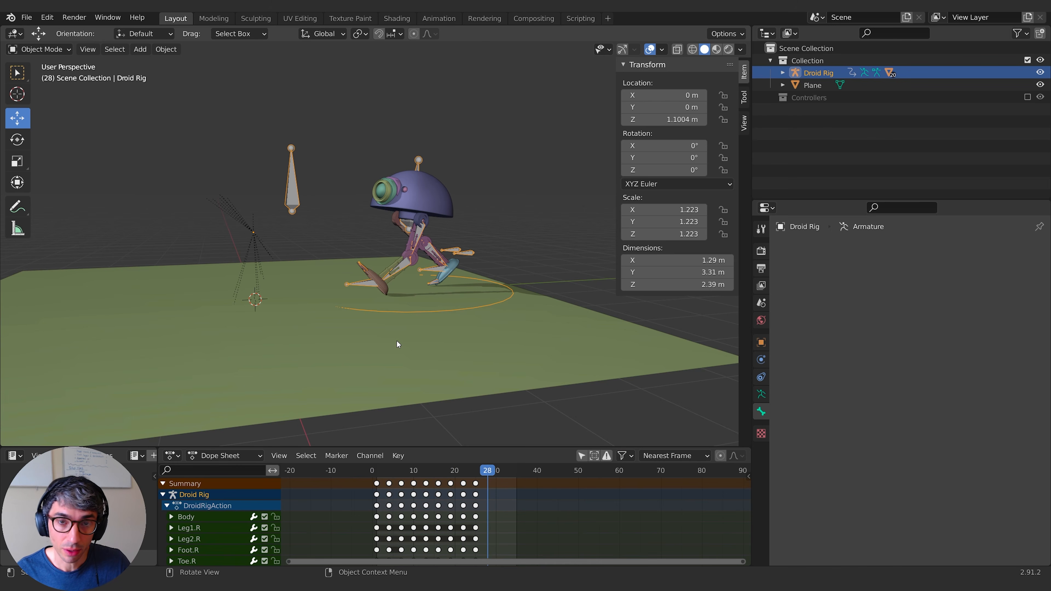
middle_click_drag(448, 346, 451, 337)
Switch the Dope Sheet area to the Timeline editor
left_click(172, 455)
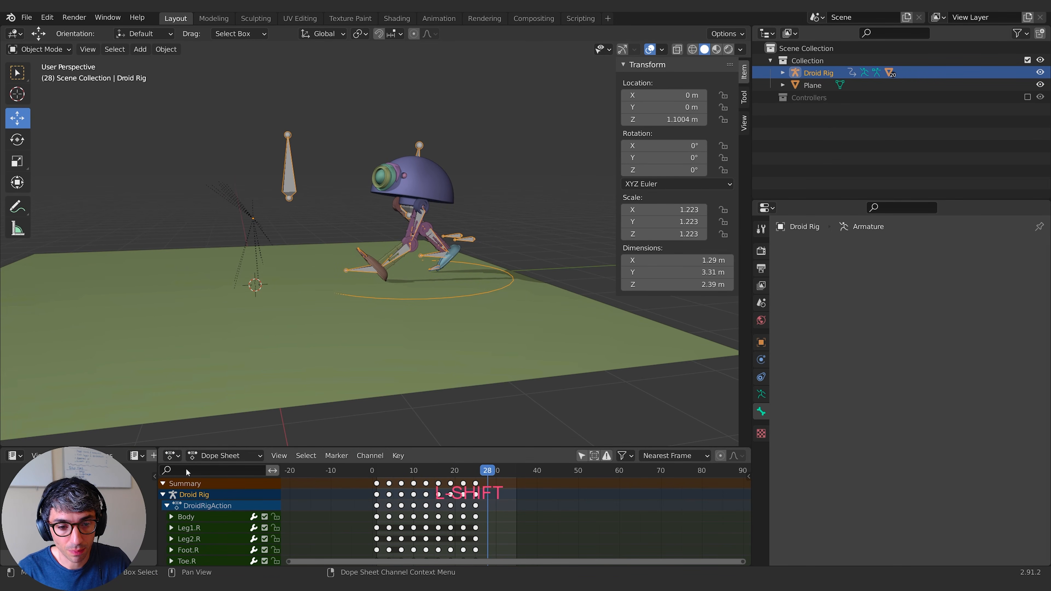
left_click(177, 456)
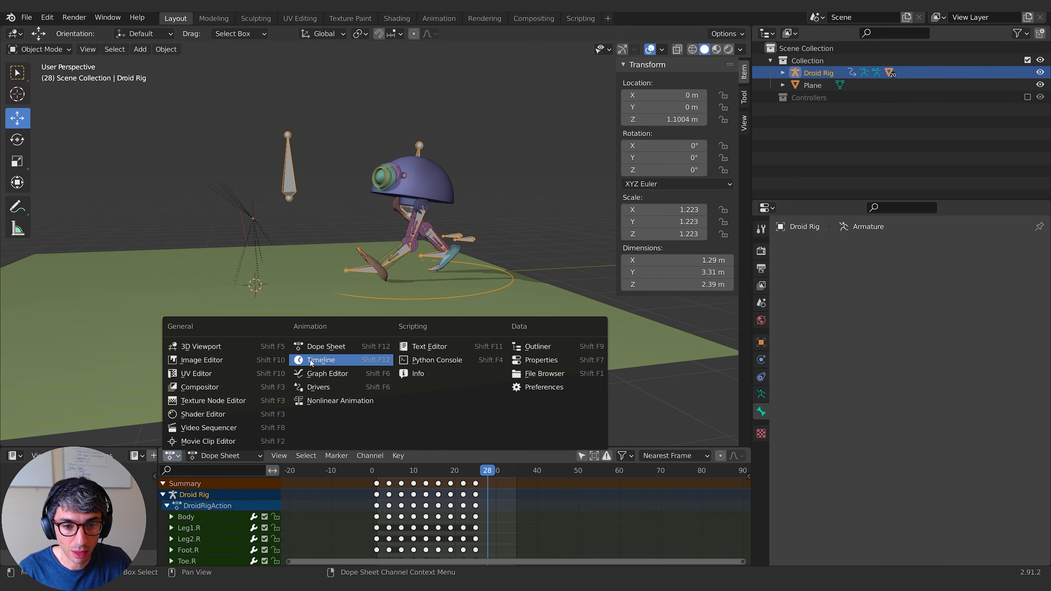
left_click(320, 360)
middle_click_drag(402, 512, 404, 514)
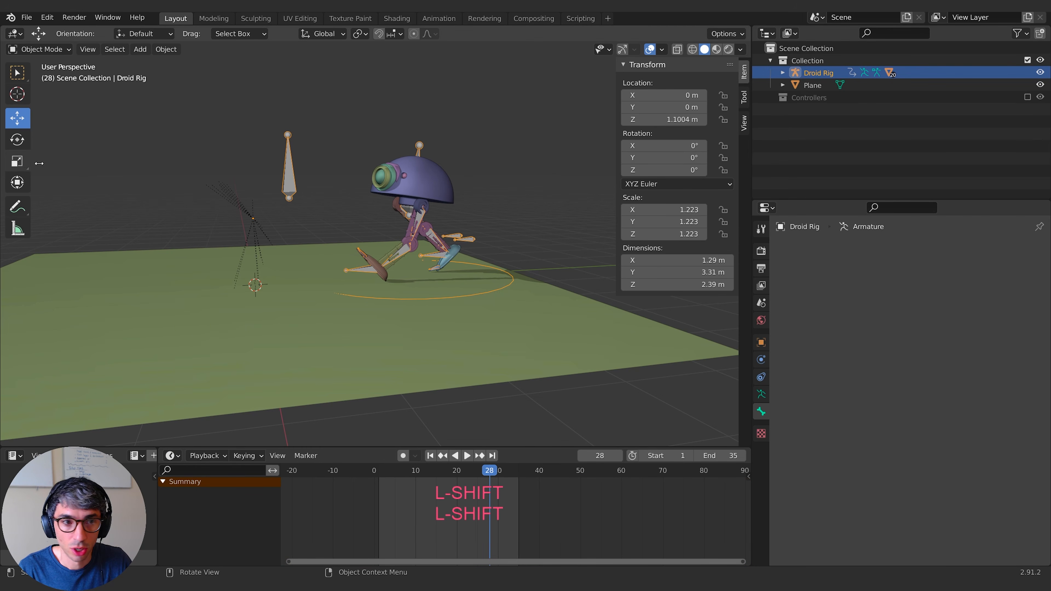
Put the Droid Rig in Pose Mode, select all its bones and play the animation with the timeline enlarged
left_click(40, 49)
left_click(39, 91)
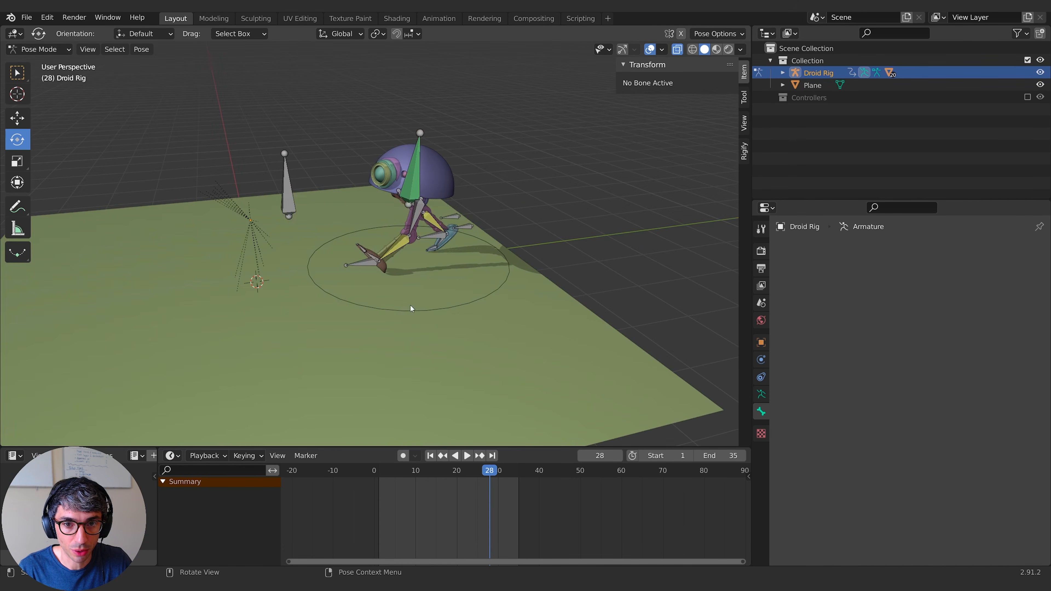
key("a")
middle_click_drag(451, 524, 455, 524)
left_click_drag(392, 447, 392, 333)
middle_click_drag(464, 458, 517, 458)
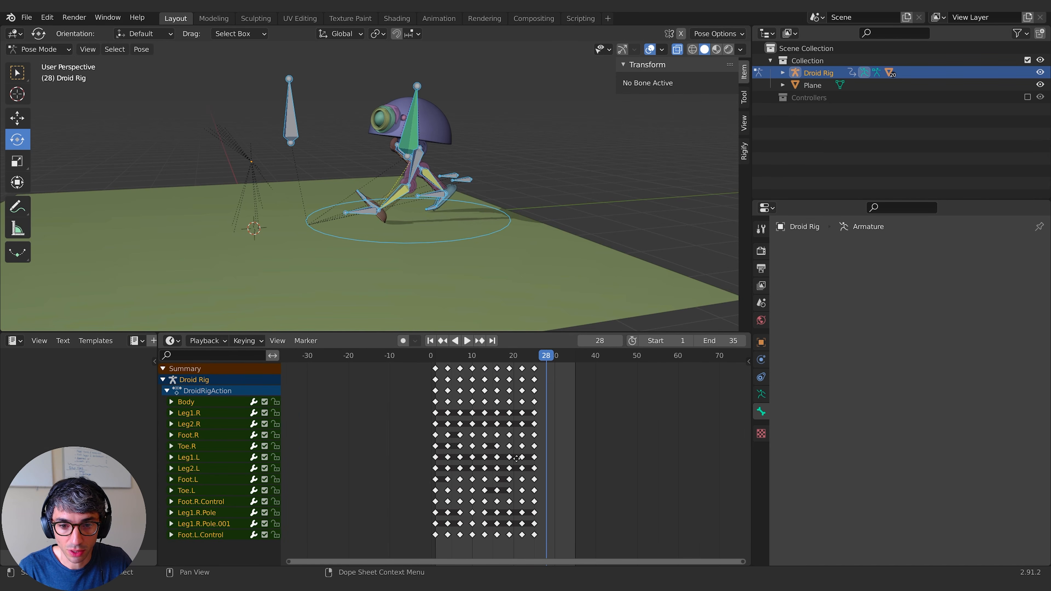
key("space")
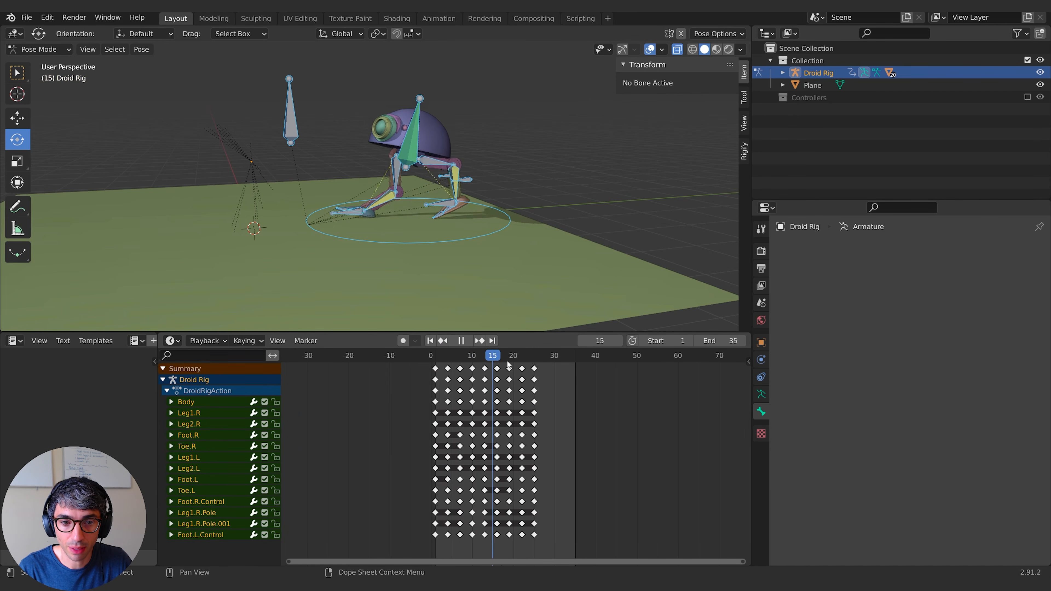
key("space")
Shrink the timeline area again and switch it back to the Dope Sheet
left_click_drag(513, 332, 554, 445)
left_click(172, 453)
left_click(172, 453)
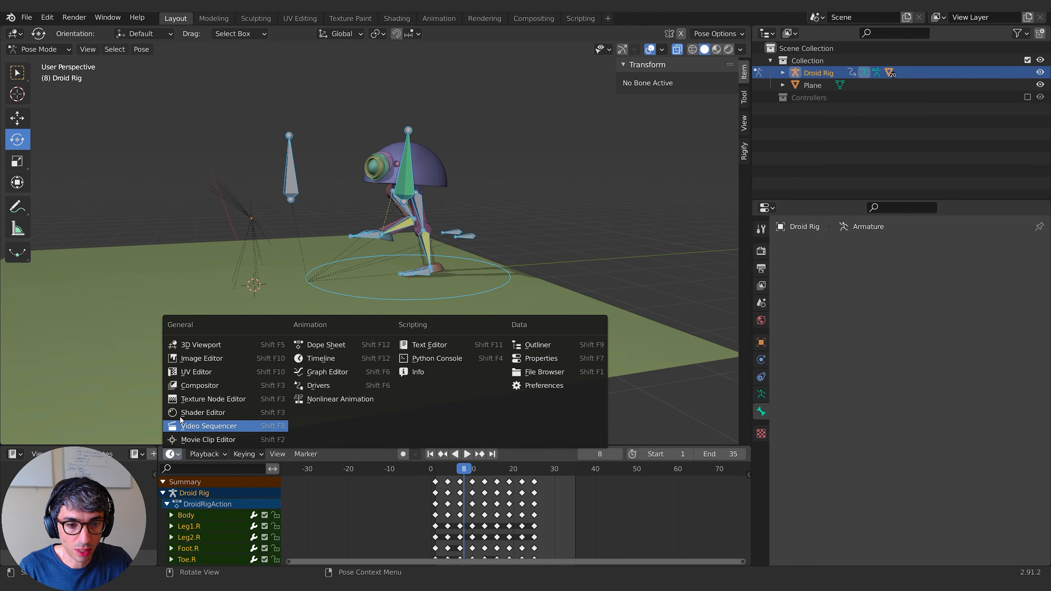
left_click(326, 344)
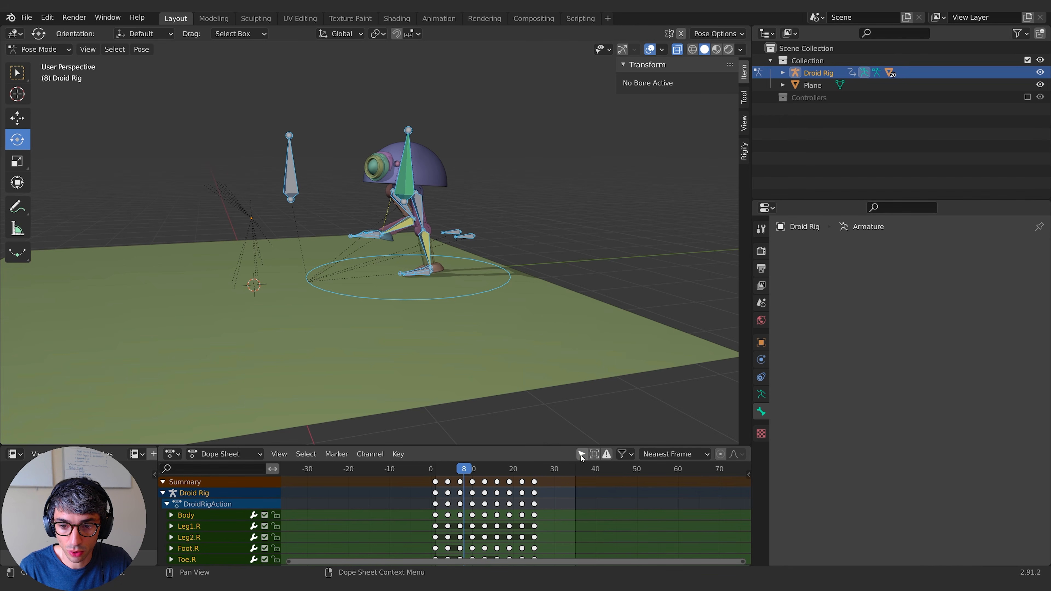
mouse_move(611, 533)
middle_mouse_down()
mouse_move(602, 523)
mouse_move(612, 536)
middle_mouse_up()
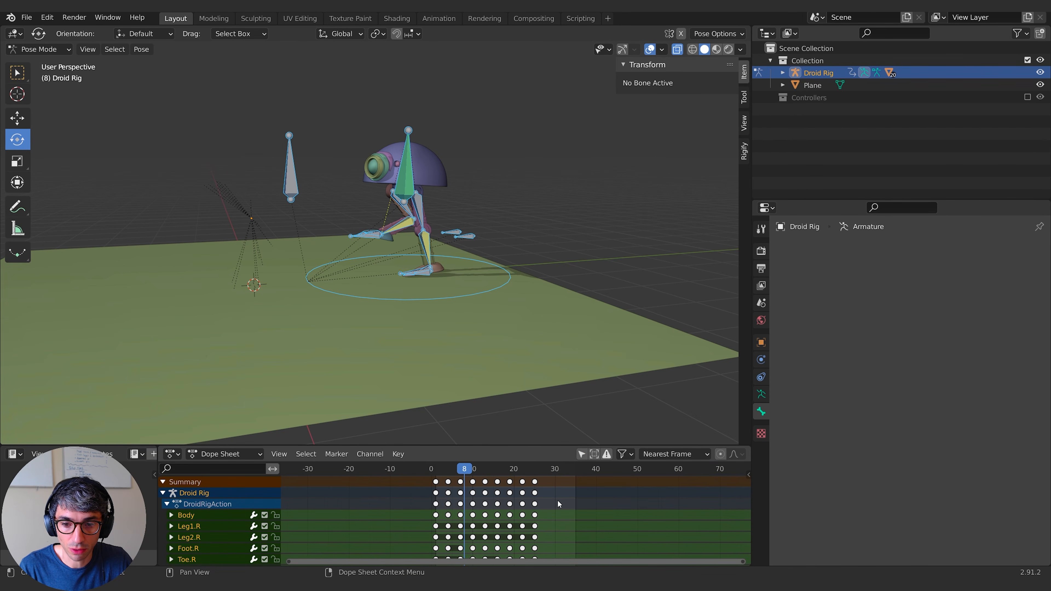
Split the 3D viewport horizontally and turn the new lower area into an Action Editor
left_click_drag(5, 446, 12, 291)
middle_click_drag(515, 155, 452, 203)
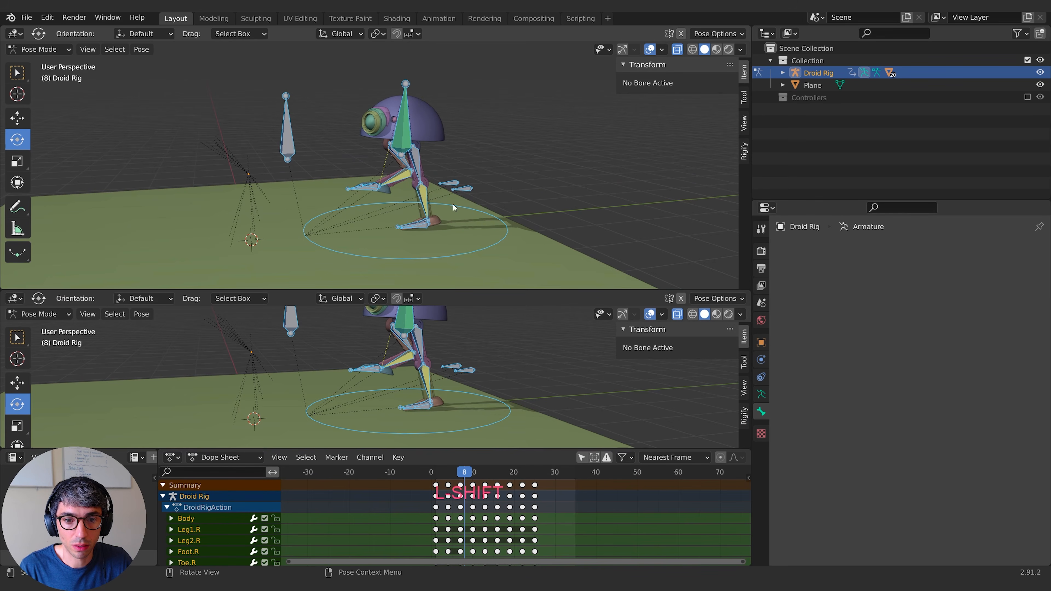
left_click(16, 298)
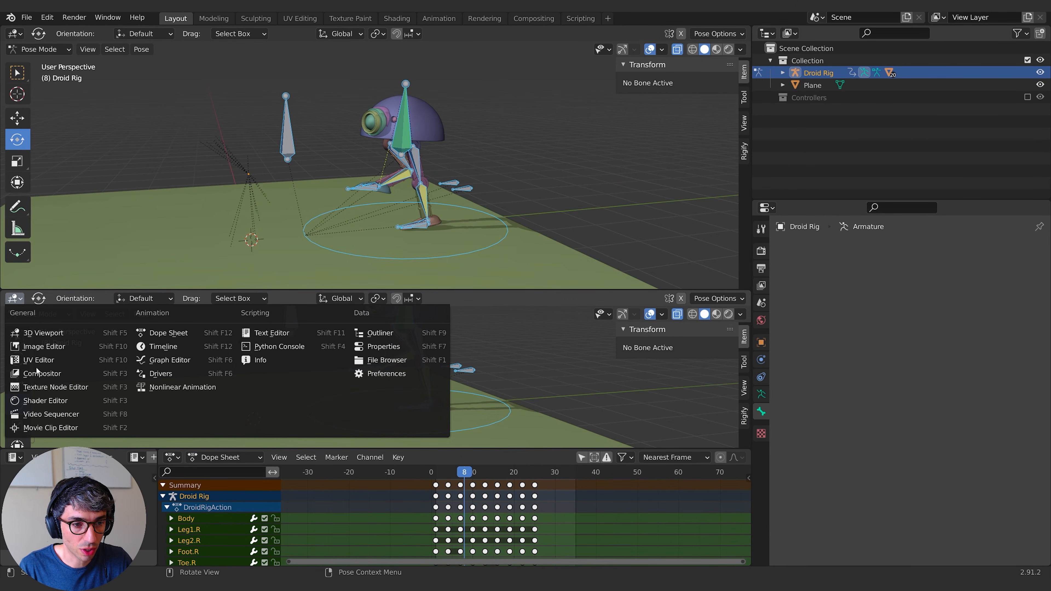
left_click(191, 335)
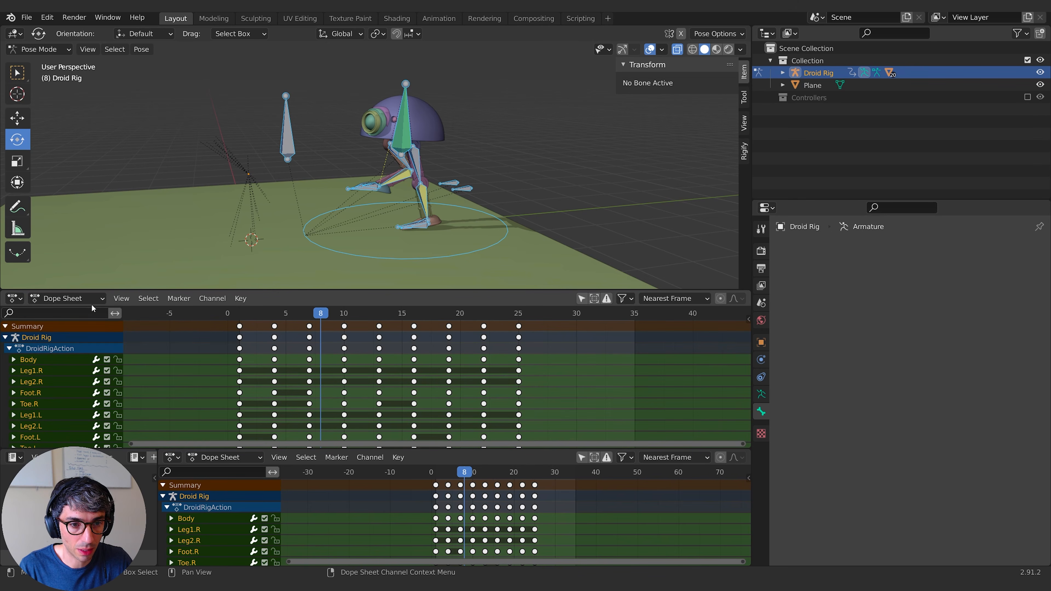
left_click(80, 299)
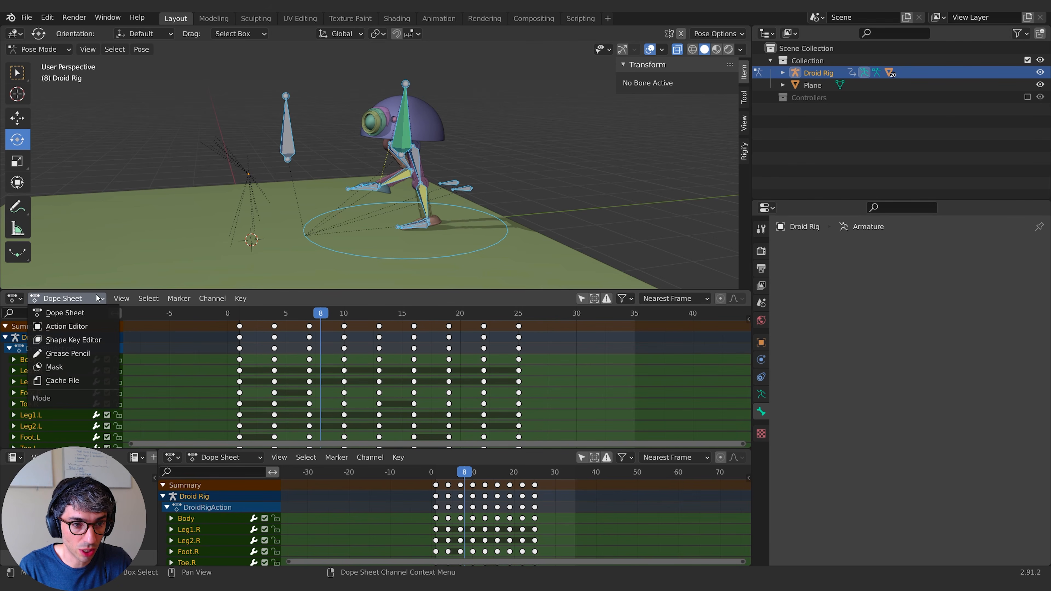
left_click(79, 328)
middle_click_drag(340, 377, 414, 377)
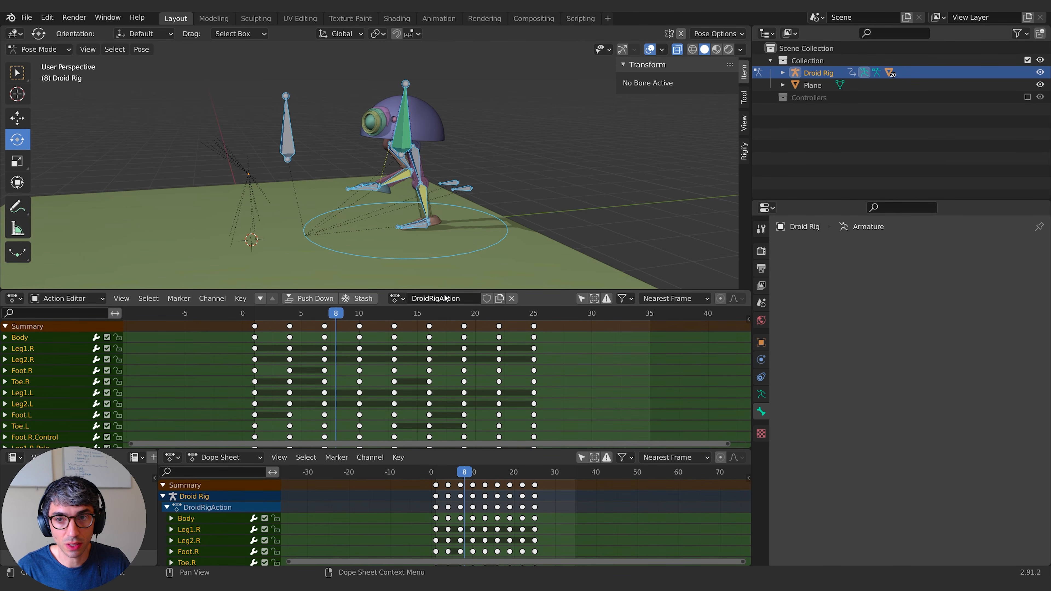
Scrub the droid's animation to frame 25 and rename its action to "Droid Walk Cycle"
left_click_drag(464, 474, 521, 473)
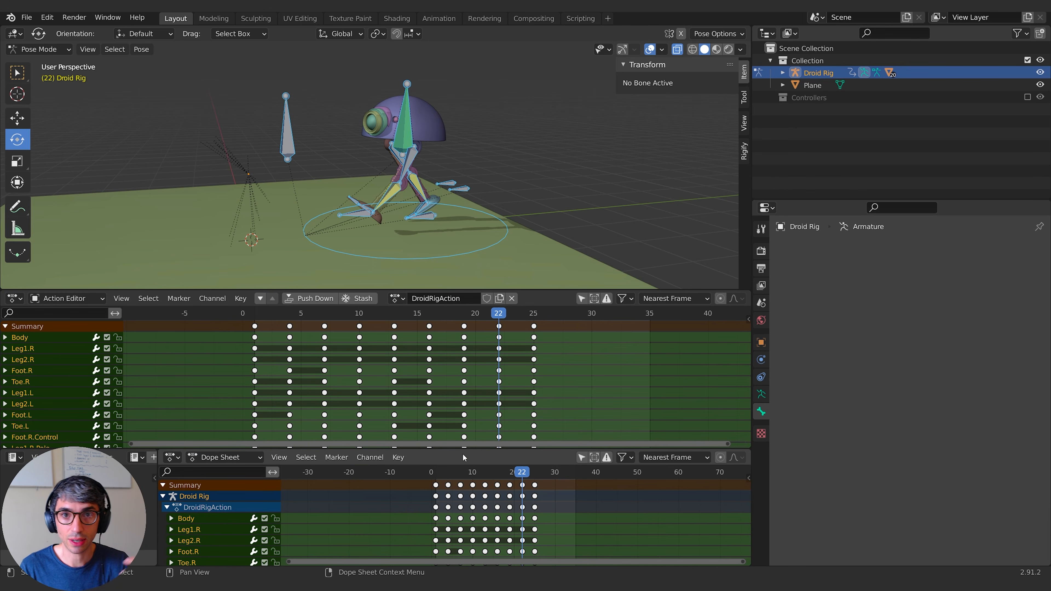
left_click_drag(514, 472, 533, 474)
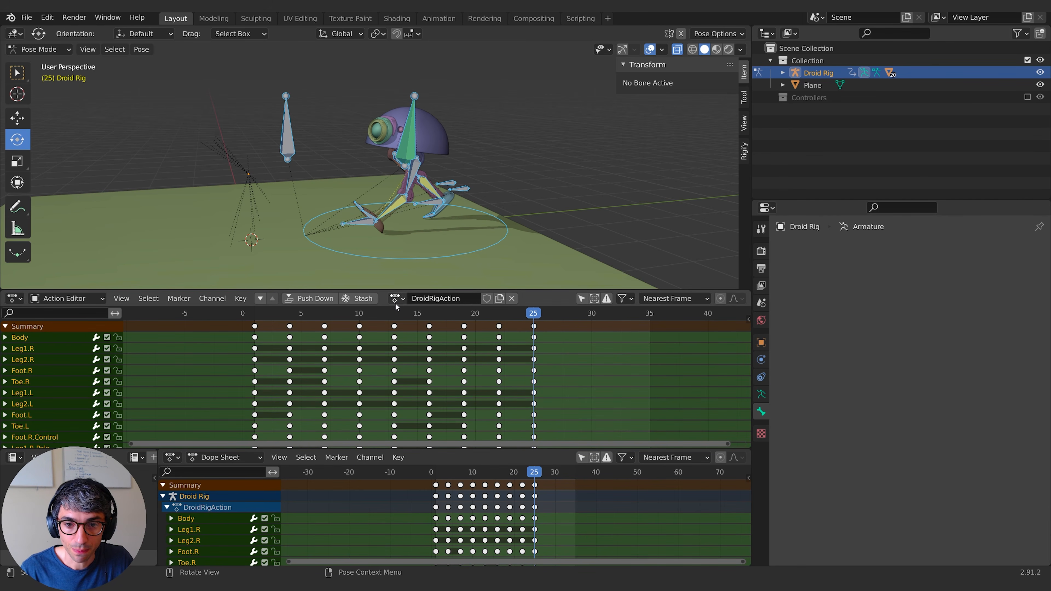
double_click(459, 298)
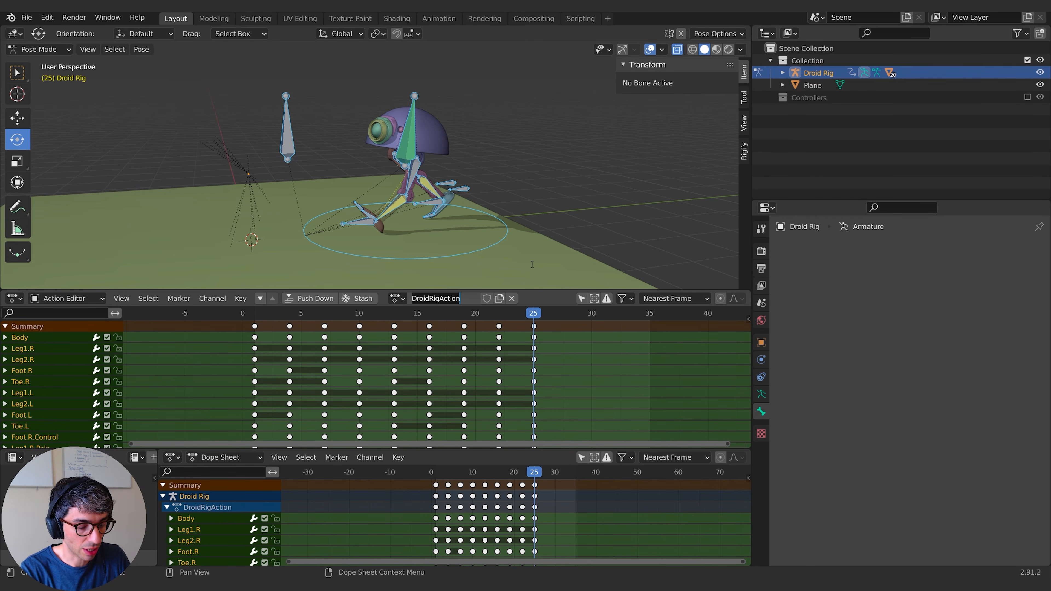
type("Droid Walk Cycle")
key("Return")
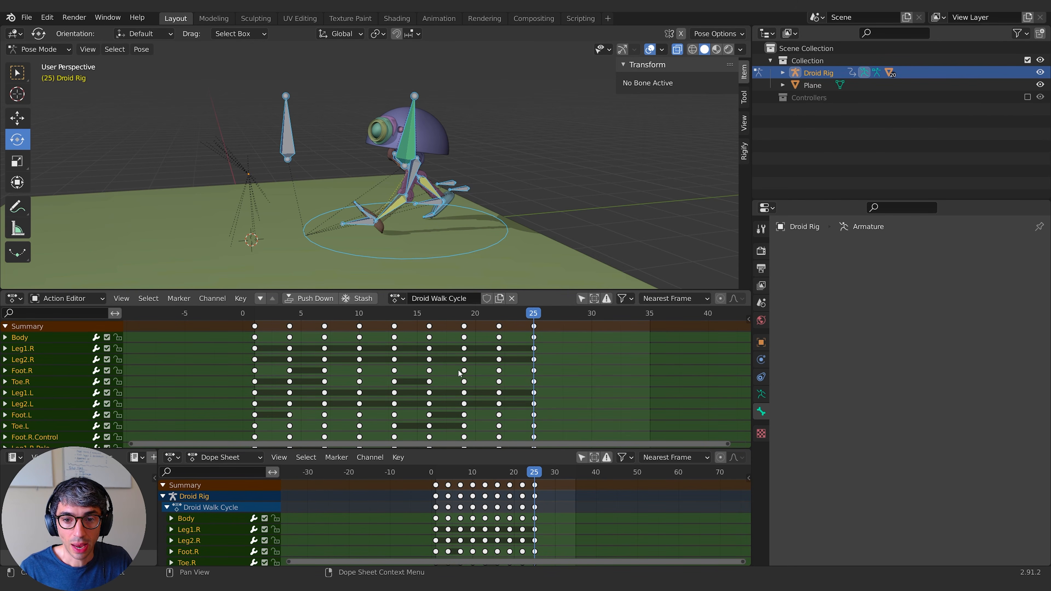
Split the 3D viewport horizontally and turn the new lower area into a Nonlinear Animation editor, enlarged downward
middle_click_drag(356, 368, 345, 370, "shift")
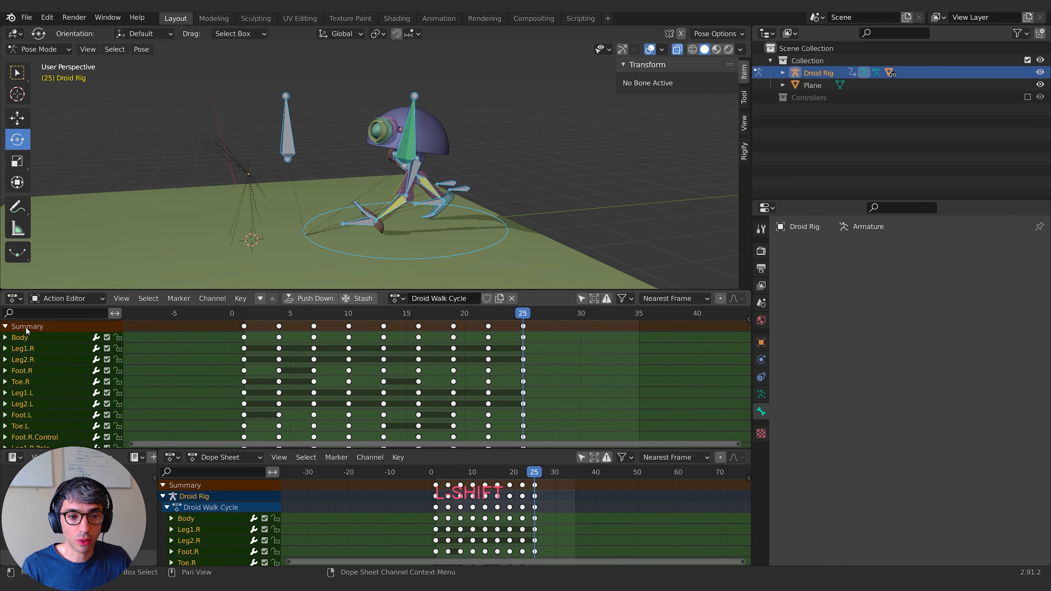
left_click(17, 299)
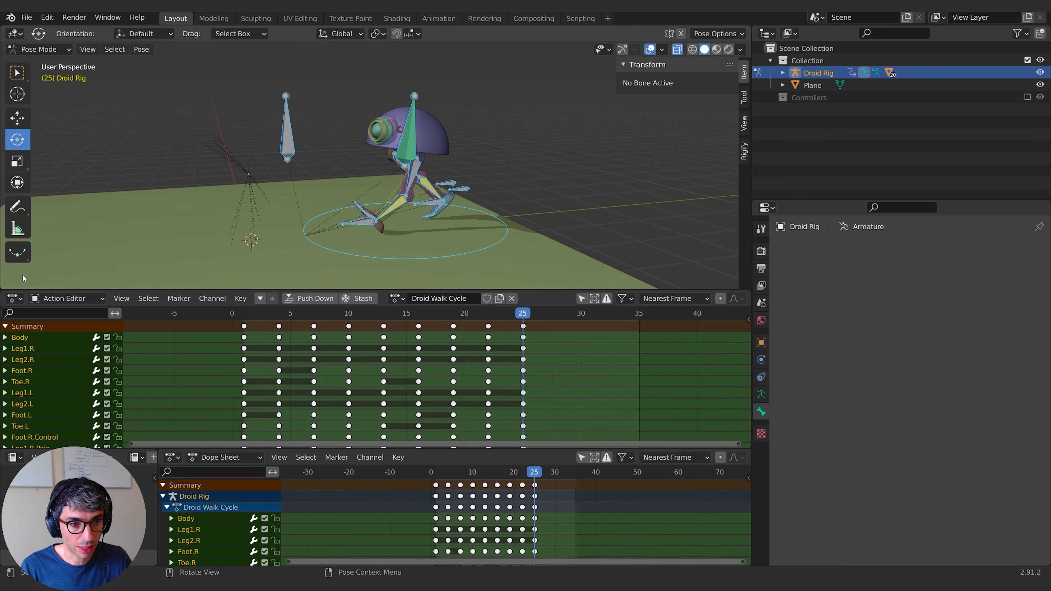
left_click_drag(6, 287, 25, 182)
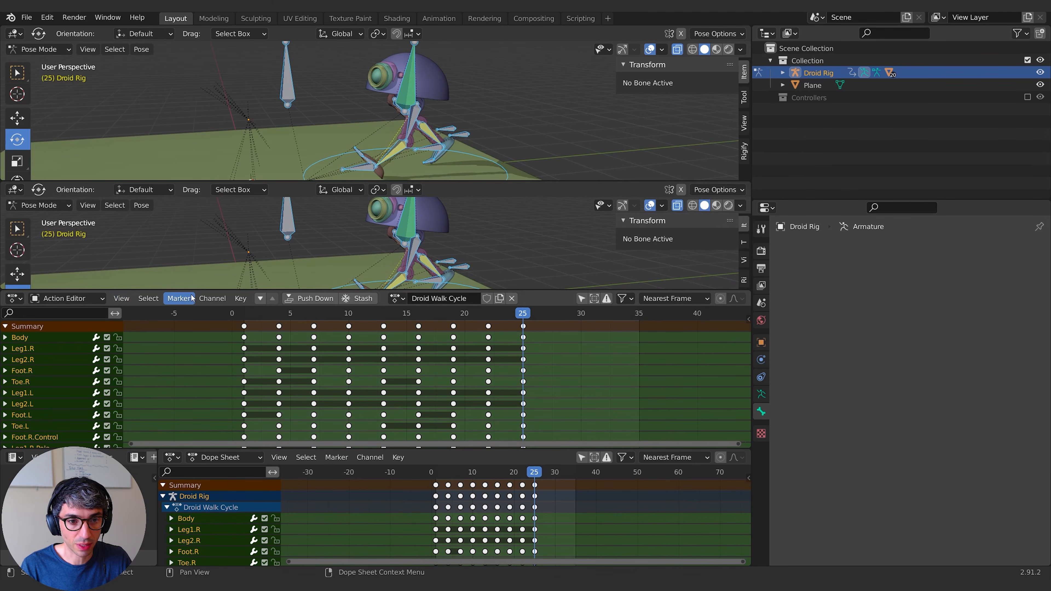
middle_click_drag(447, 84, 427, 99)
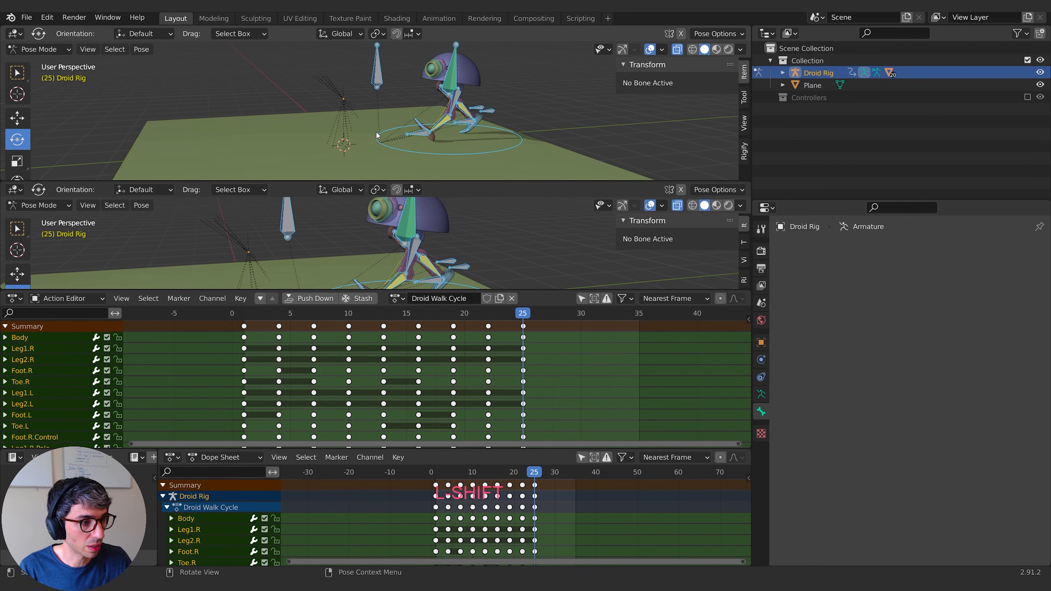
middle_click_drag(384, 135, 381, 143)
left_click(15, 190)
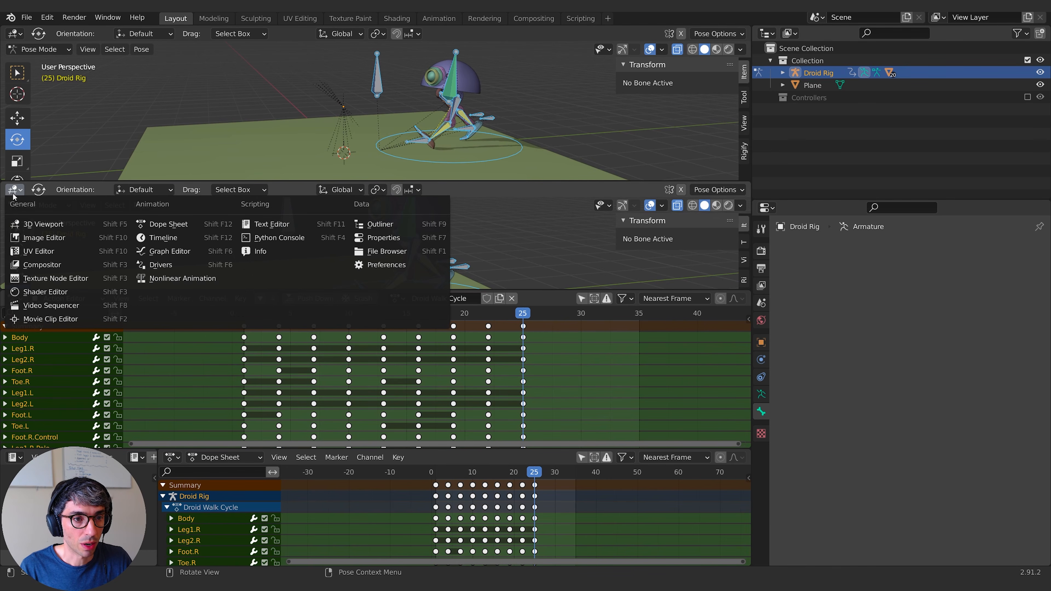
left_click(174, 278)
left_click_drag(275, 289, 315, 338)
middle_click_drag(367, 269, 371, 270, "shift")
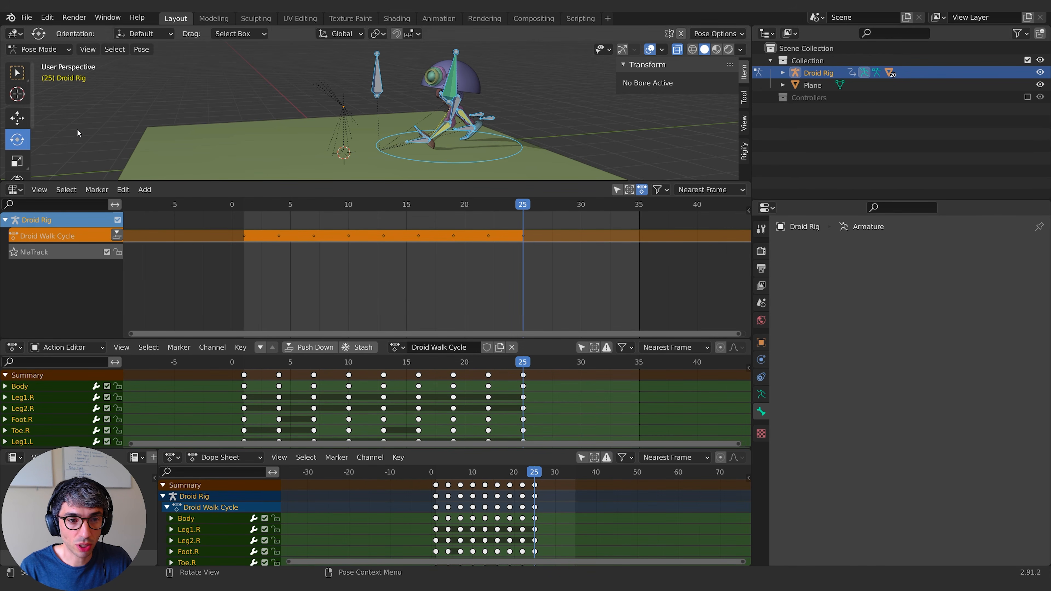
Push the Droid Walk Cycle action down into a strip on the NLA track and scrub to frame 18
left_click(117, 236)
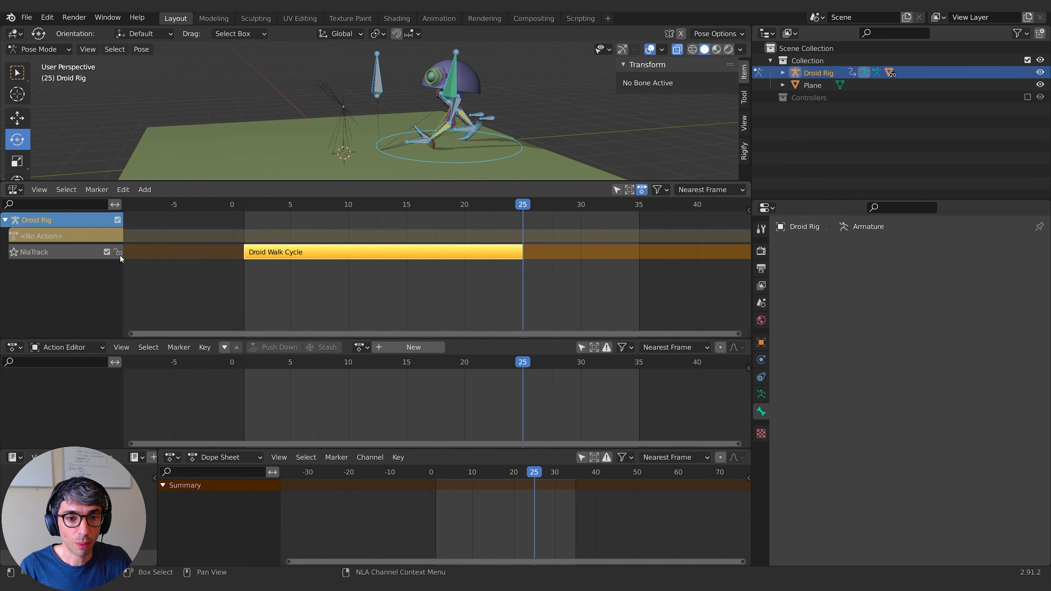
left_click(383, 266)
left_click(377, 253)
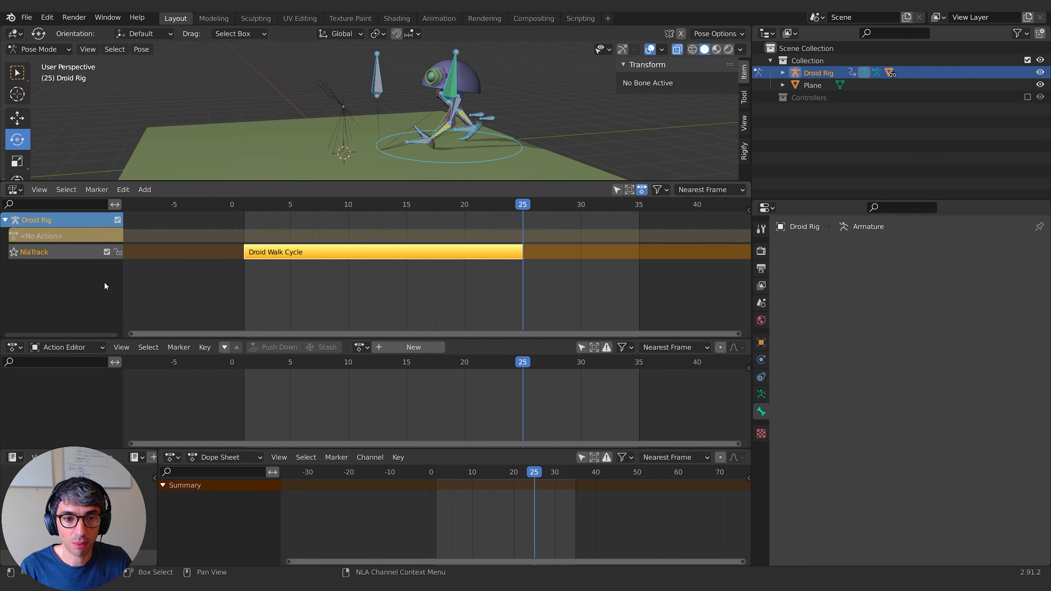
left_click_drag(508, 211, 442, 226)
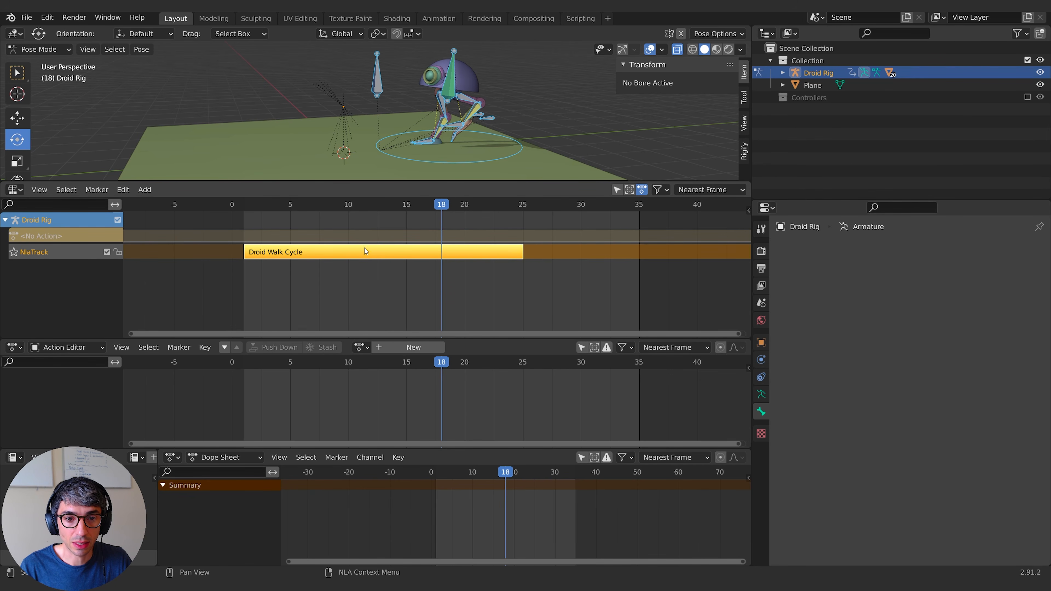
Delete the Droid Walk Cycle strip from its NLA track and look through the Action Editor's list of existing actions
key("x")
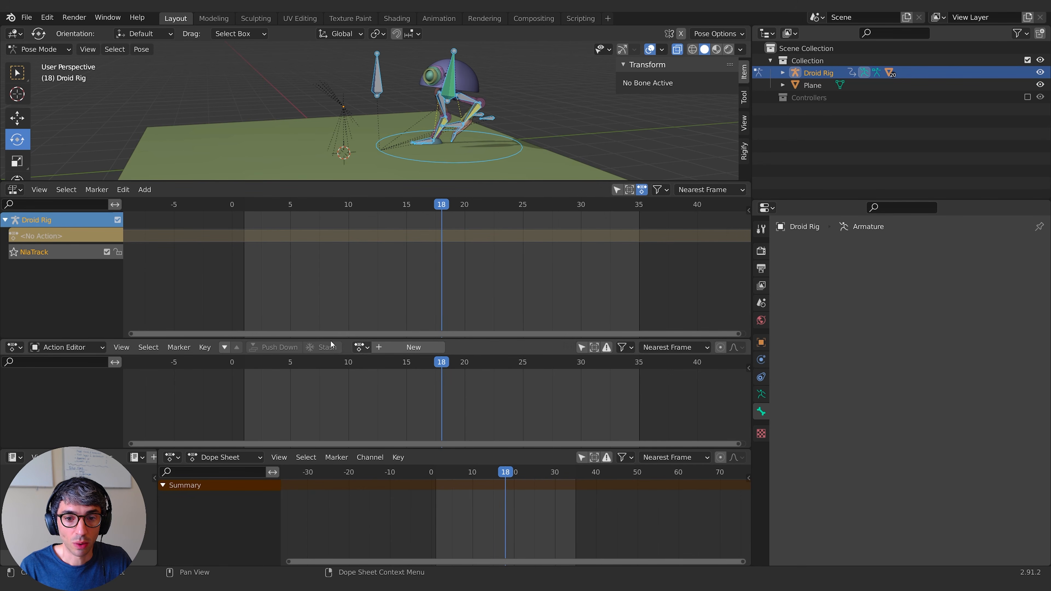
key("Right")
key("Right")
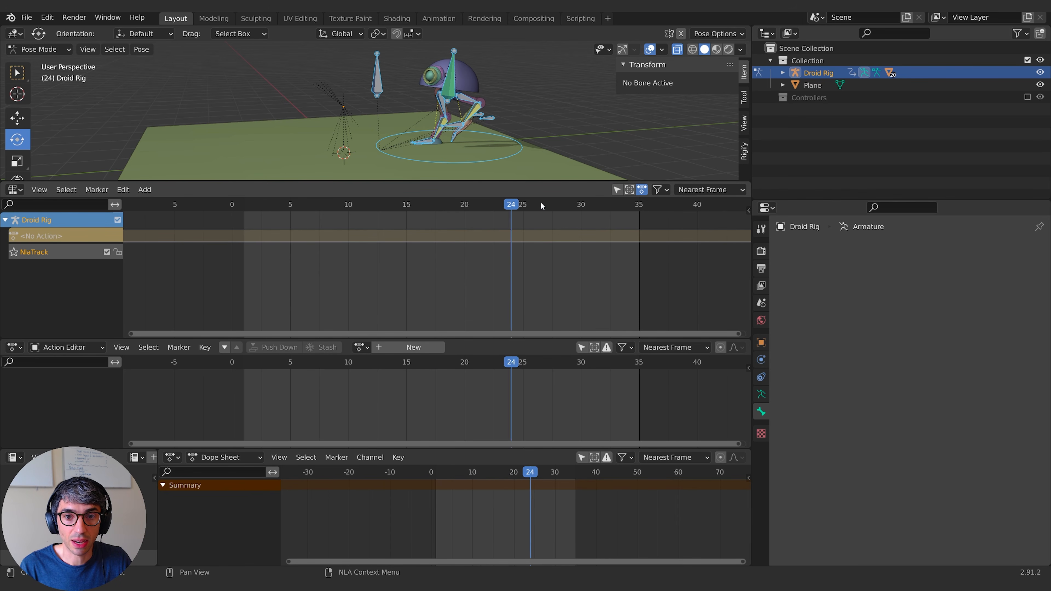
left_click(360, 347)
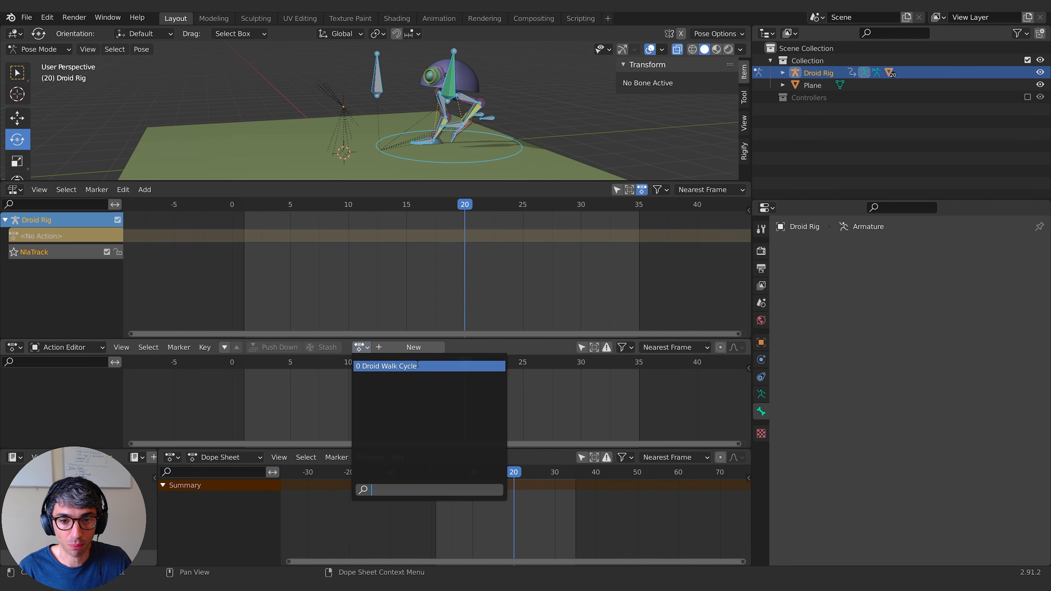
left_click(376, 327)
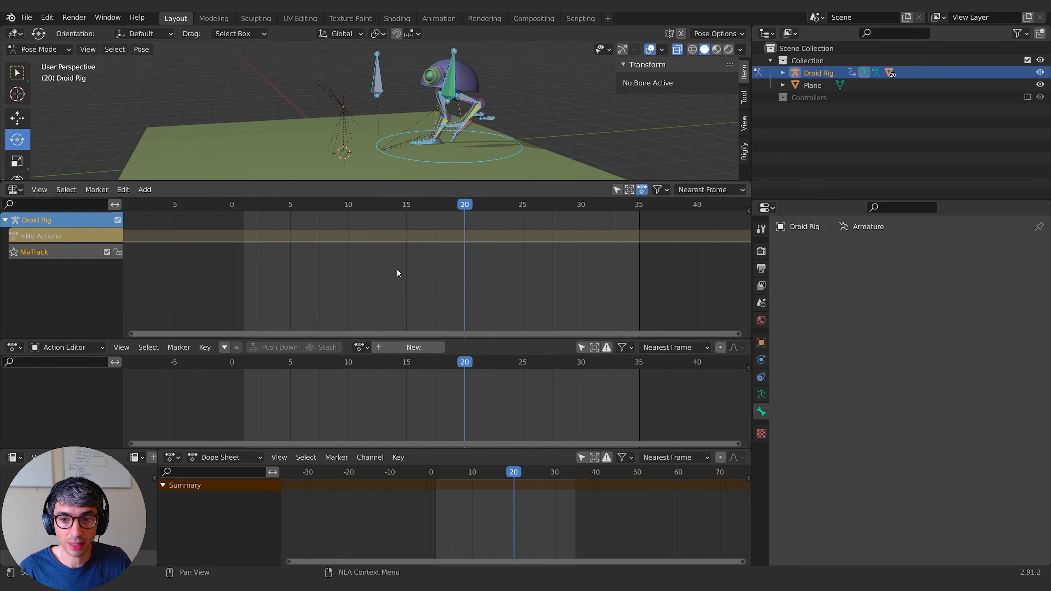
left_click(361, 347)
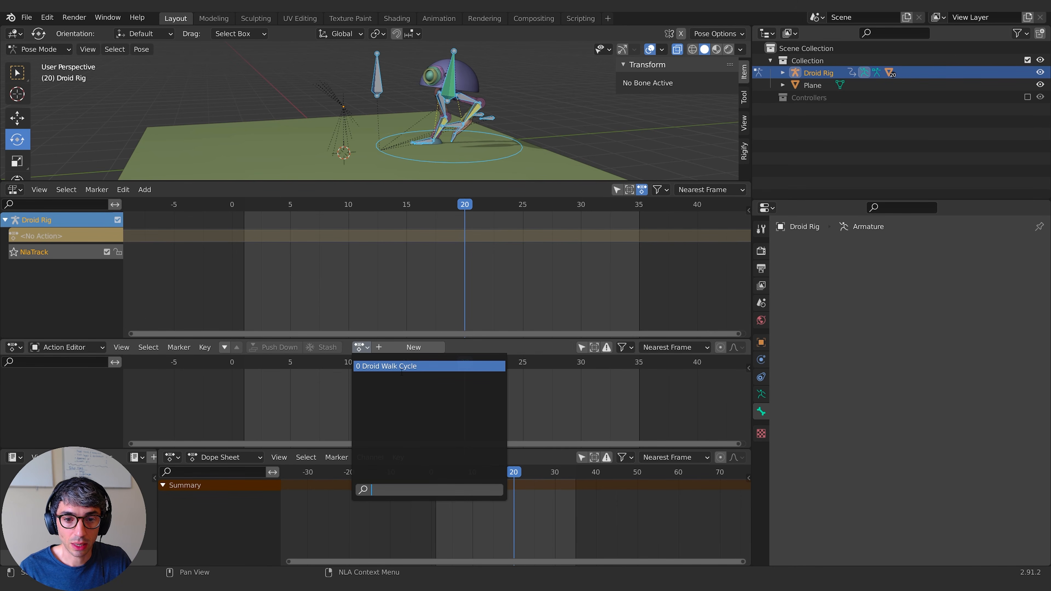
Add the Droid Walk Cycle action as a strip on the existing NLA track and move it to start at frame 1
left_click(15, 252)
left_click(14, 252)
key("shift+a")
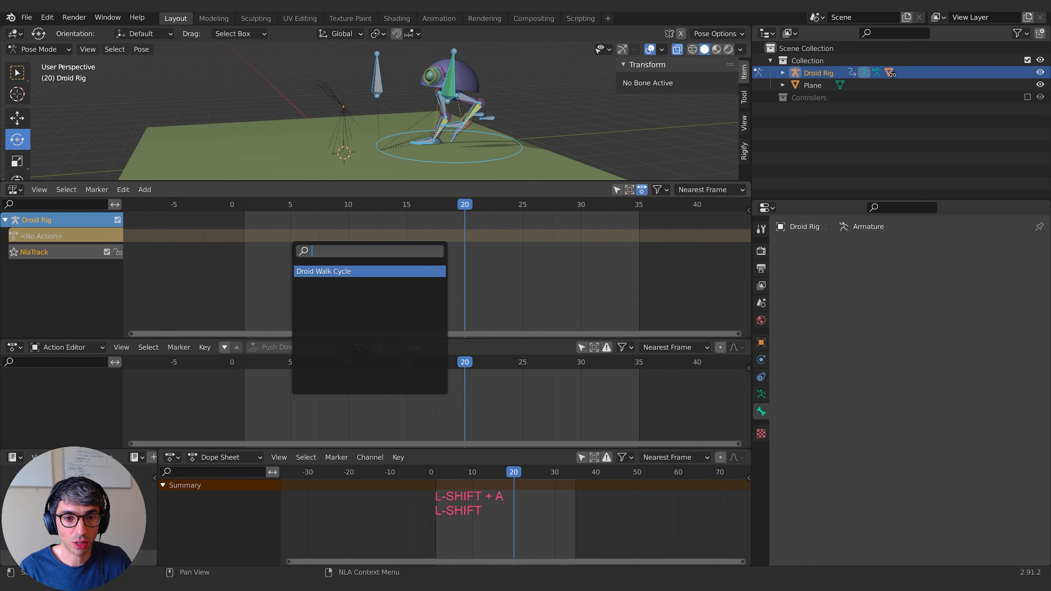
key("shift+a")
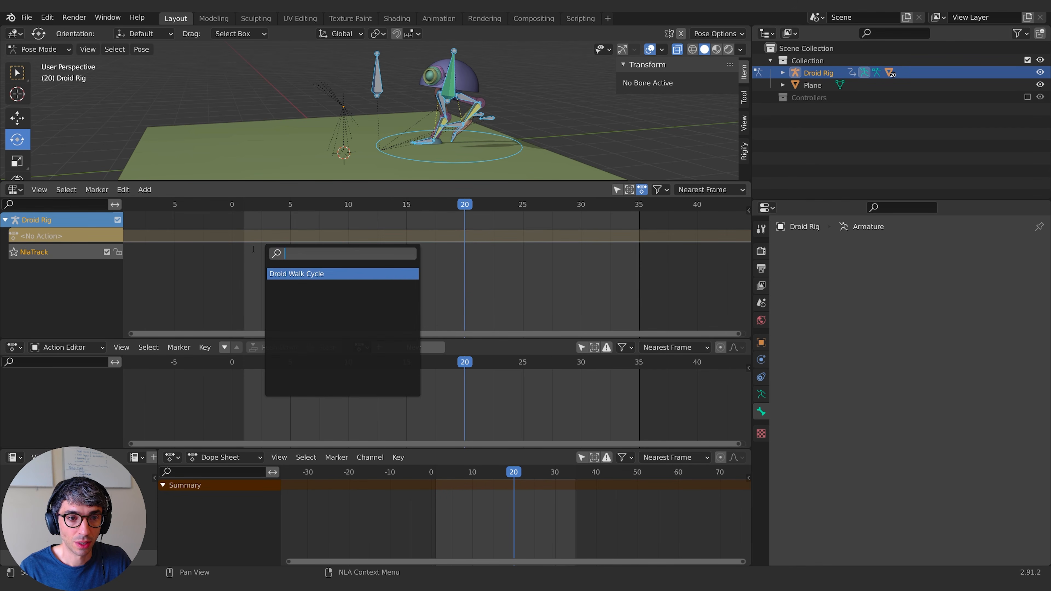
left_click(145, 189)
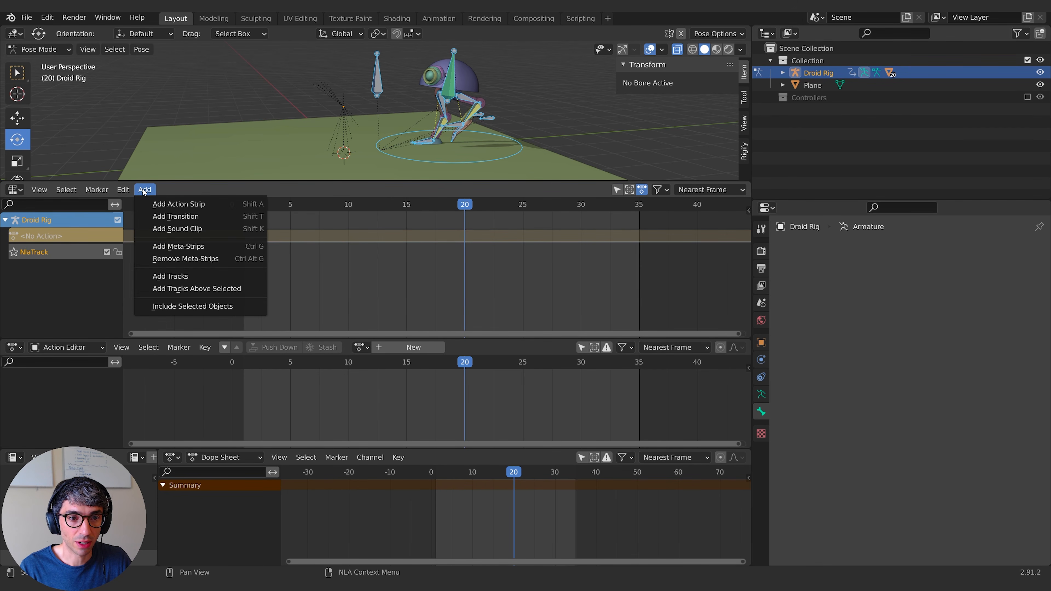
left_click(188, 204)
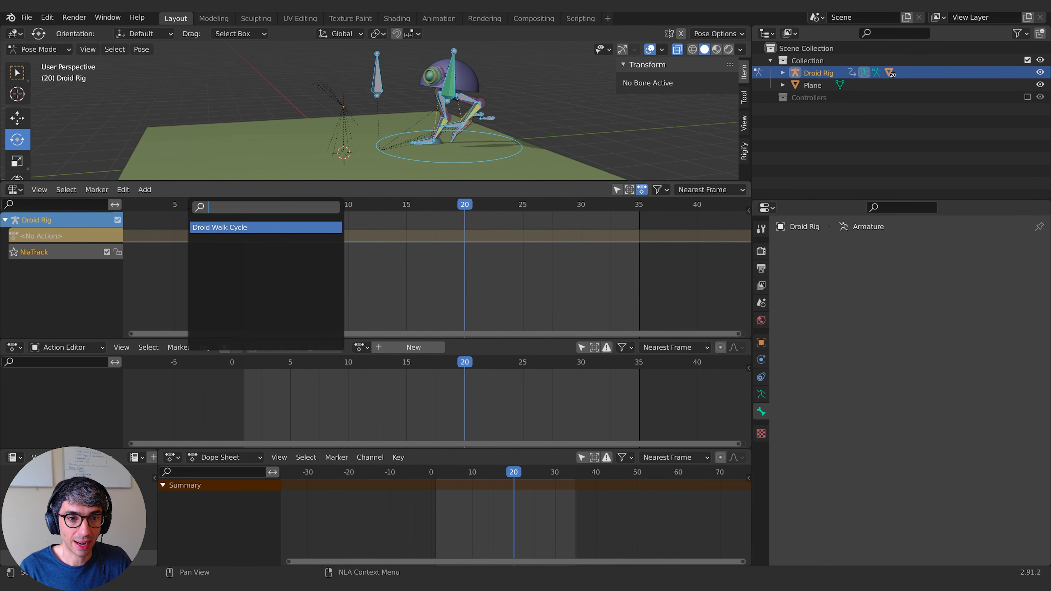
left_click(237, 228)
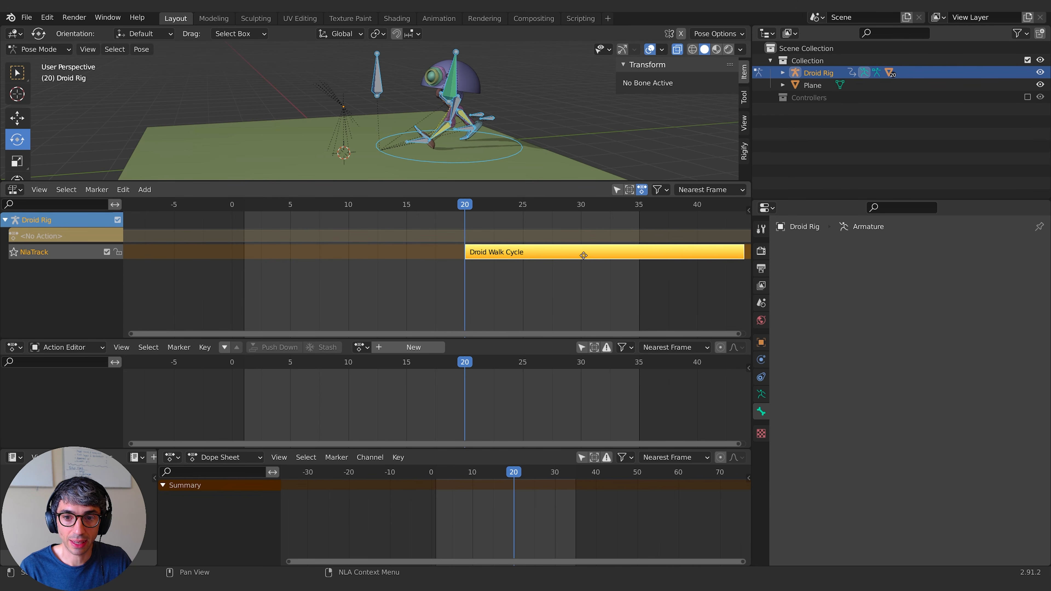
key("g")
left_click(409, 252)
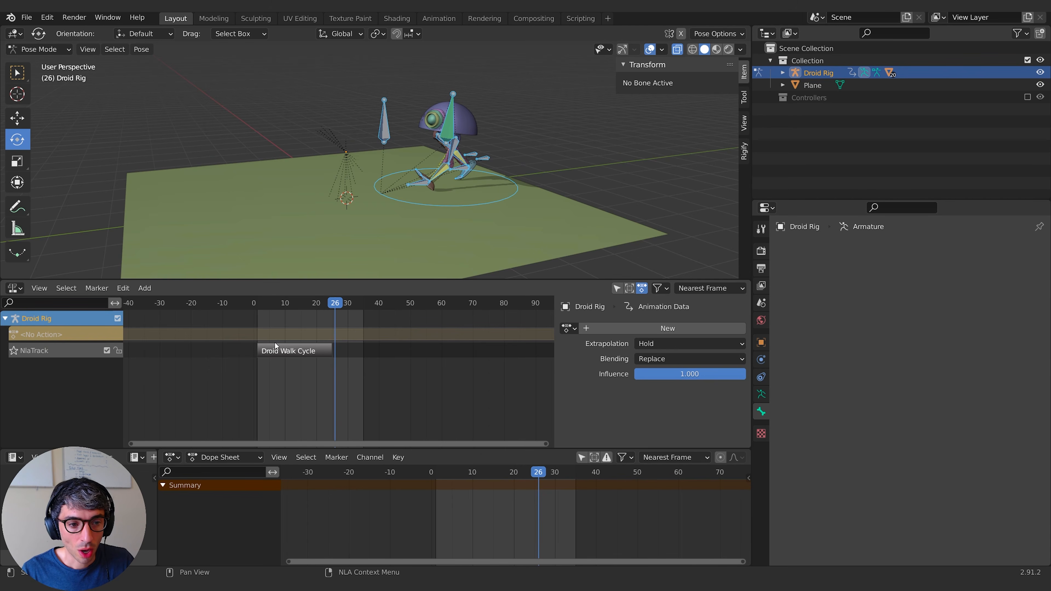
Set the Repeat value of the Droid Walk Cycle strip's action clip to 4.6
left_click(288, 349)
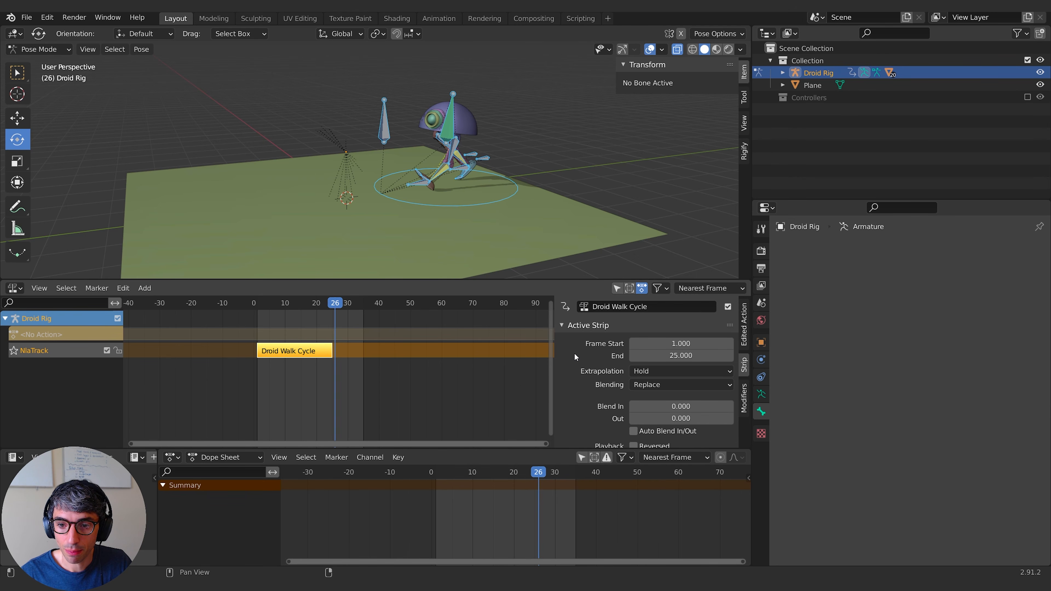
scroll(583, 331, "down", 8)
scroll(583, 335, "up", 5)
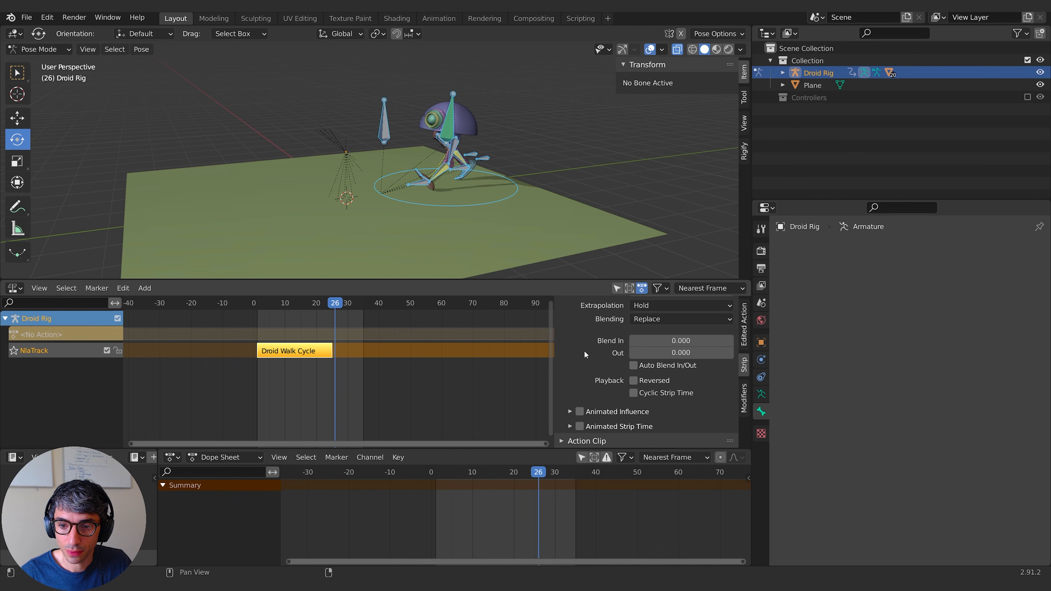
scroll(580, 438, "down", 5)
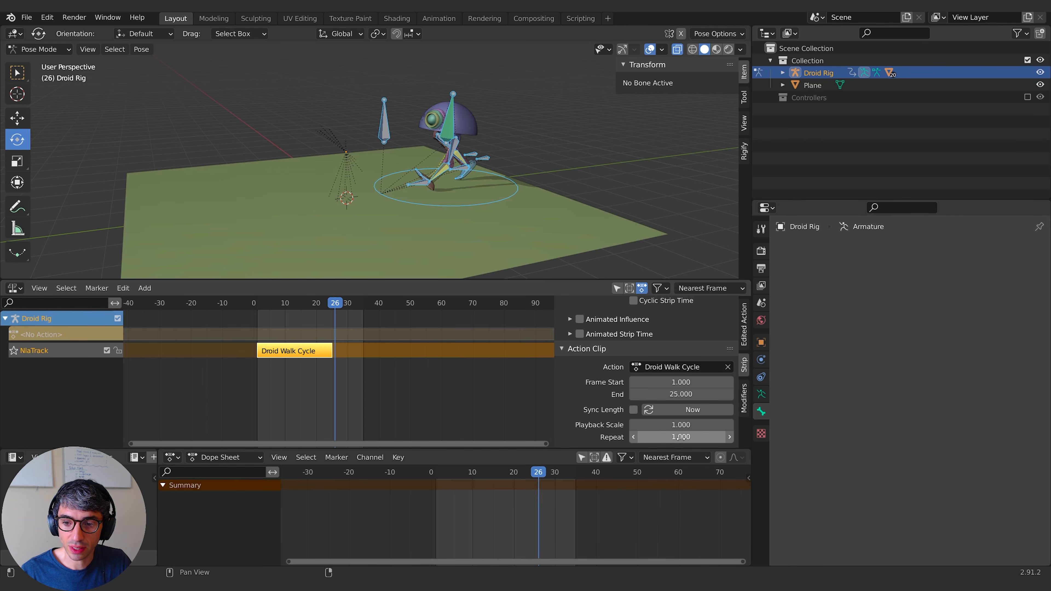
left_click_drag(680, 437, 738, 437)
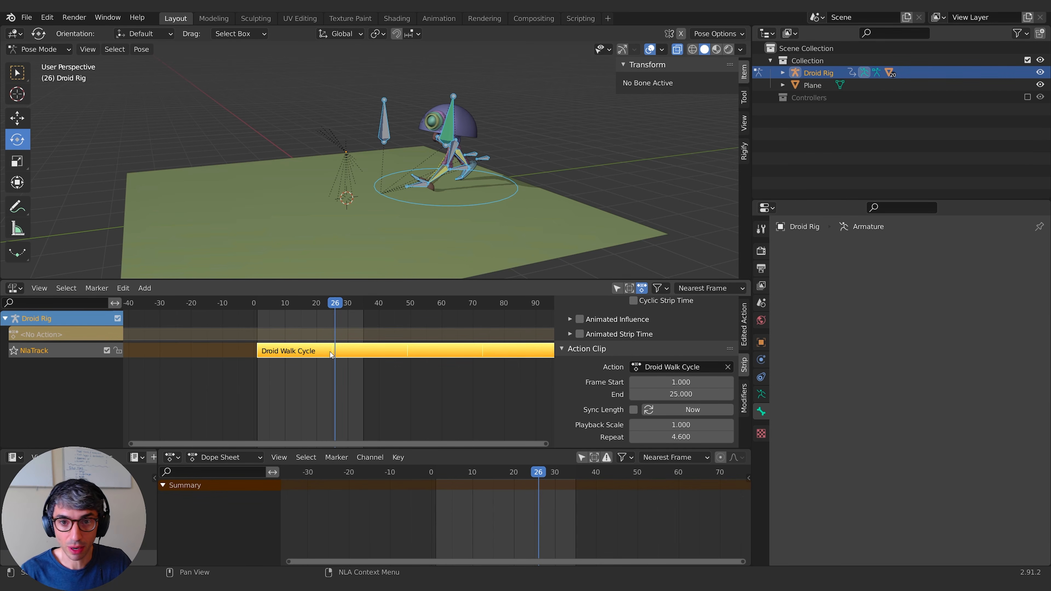
Turn the Dope Sheet area into a Timeline and set the scene's end frame to 100
left_click(173, 457)
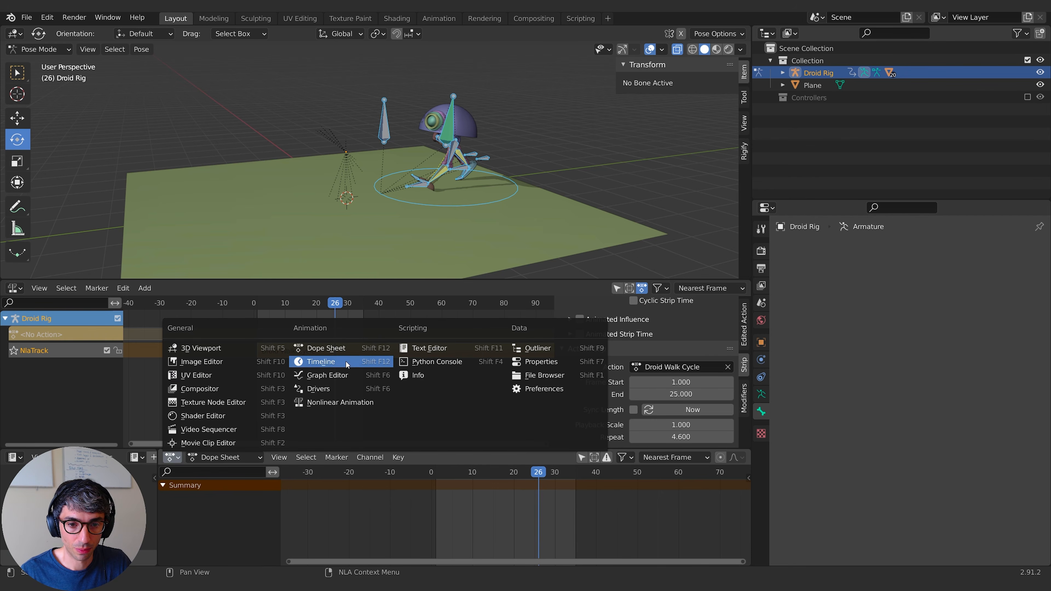
left_click(310, 362)
left_click_drag(717, 457, 746, 458)
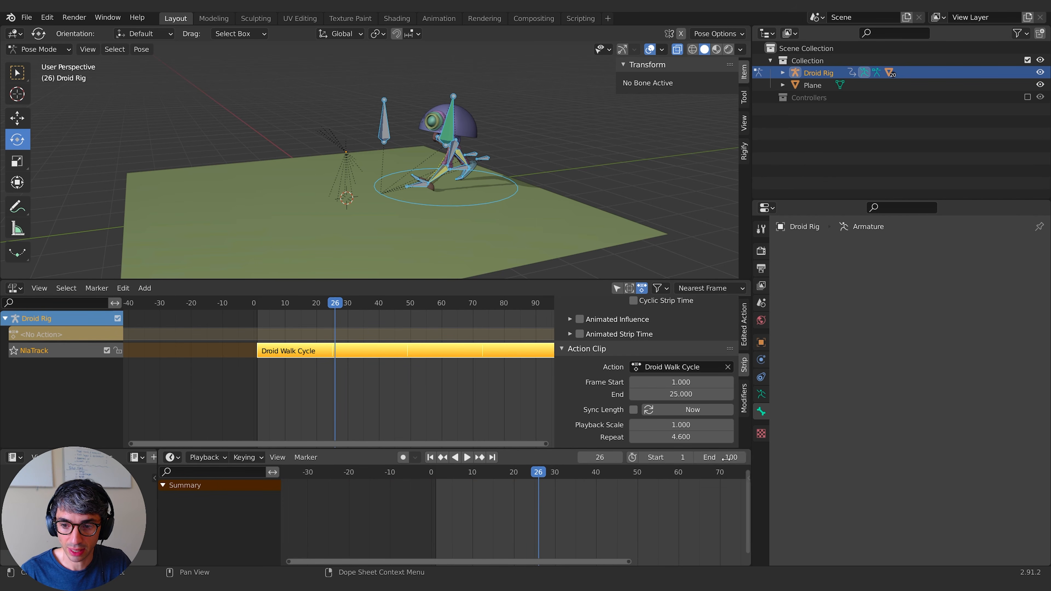
Play the repeated walk cycle from the start of the frame range
key("shift+Left")
key("space")
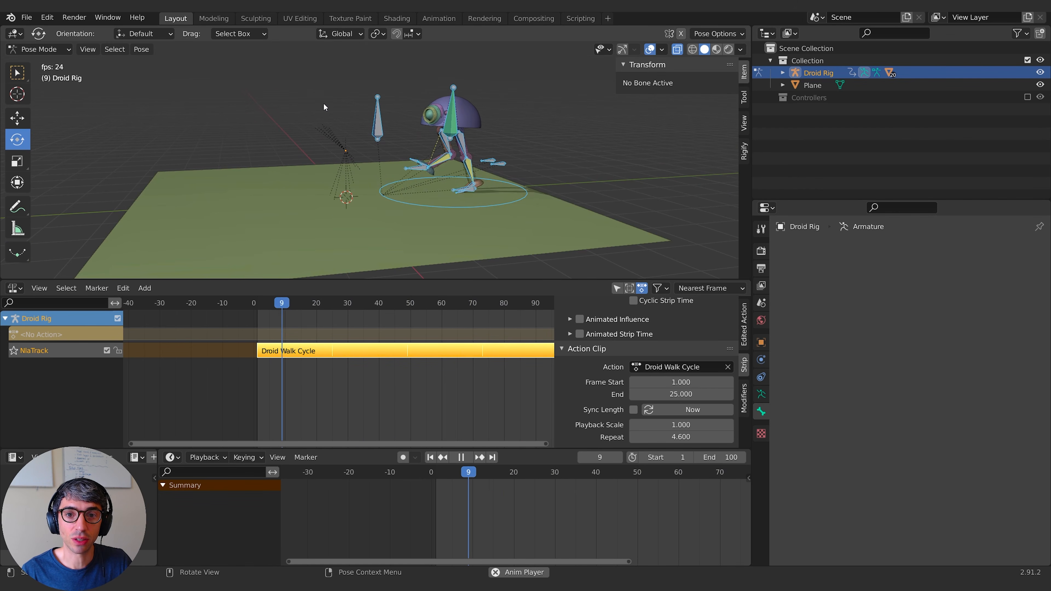
middle_click_drag(457, 331, 417, 331, "shift")
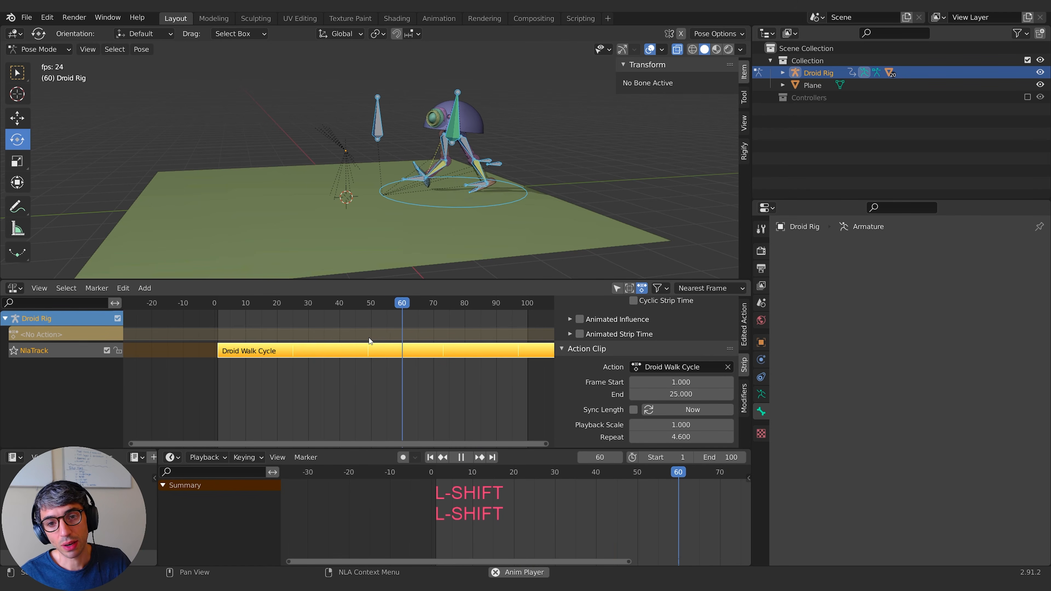
Select the droid's Master bone, then stop the playback and scrub back to frame 7
left_click(456, 208)
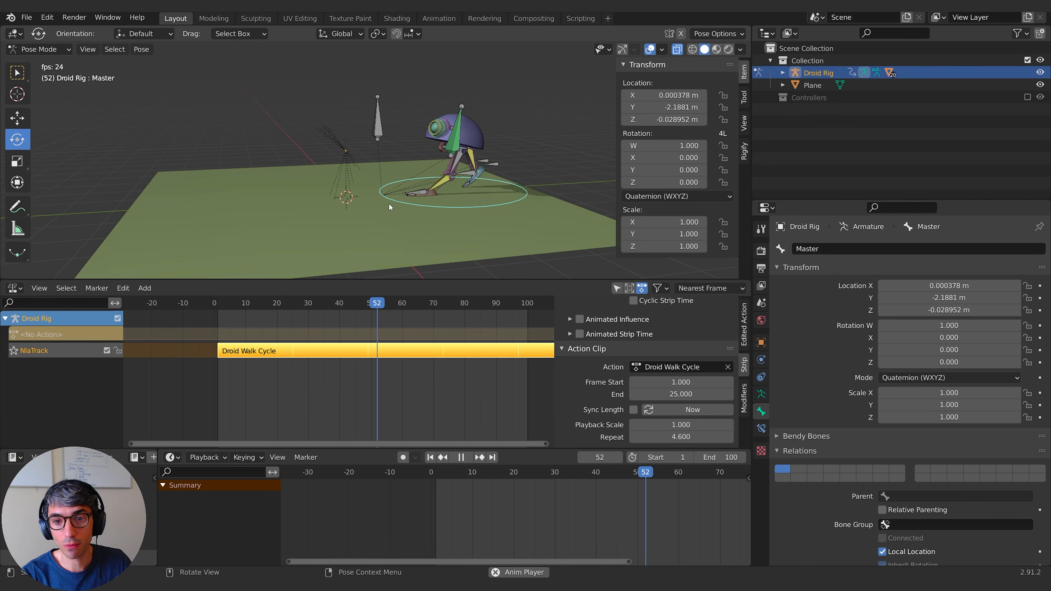
key("space")
middle_click_drag(417, 209, 418, 222)
left_click_drag(429, 302, 237, 299)
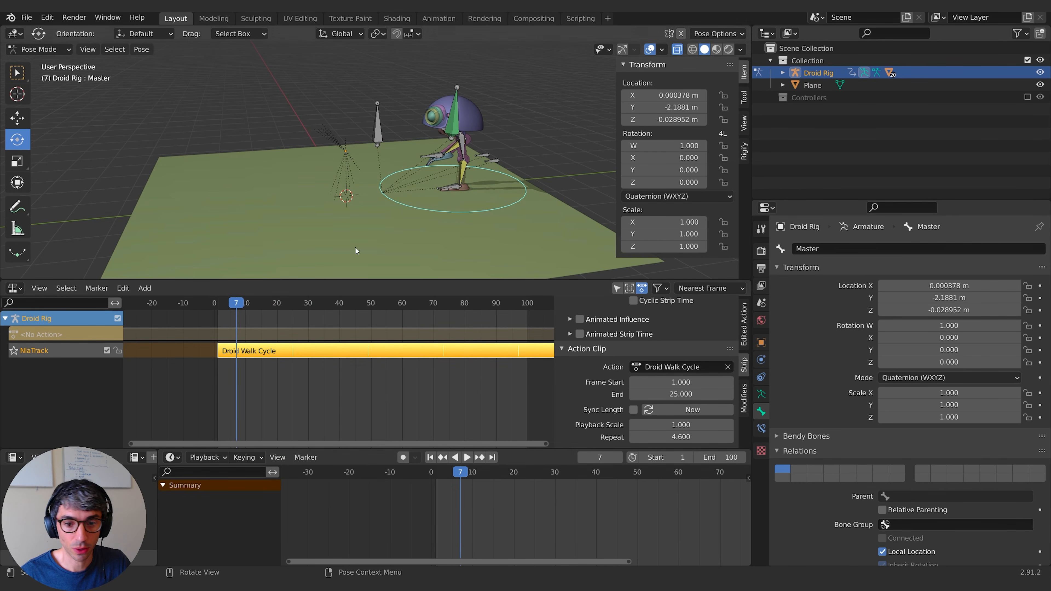
Change the Timeline area into a Dope Sheet in Action Editor mode
left_click(173, 457)
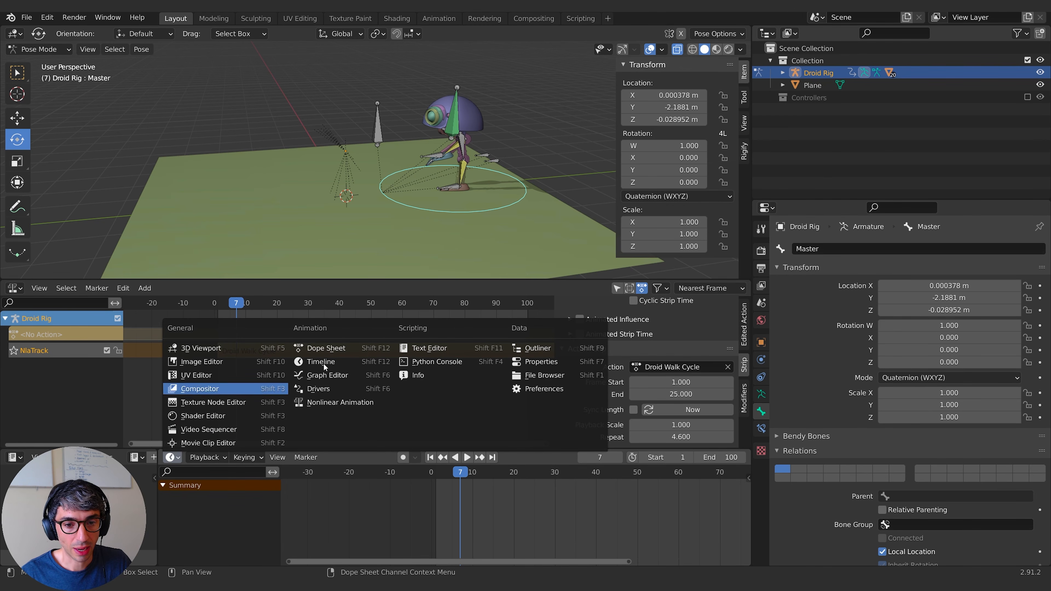
left_click(324, 349)
left_click(223, 457)
left_click(223, 487)
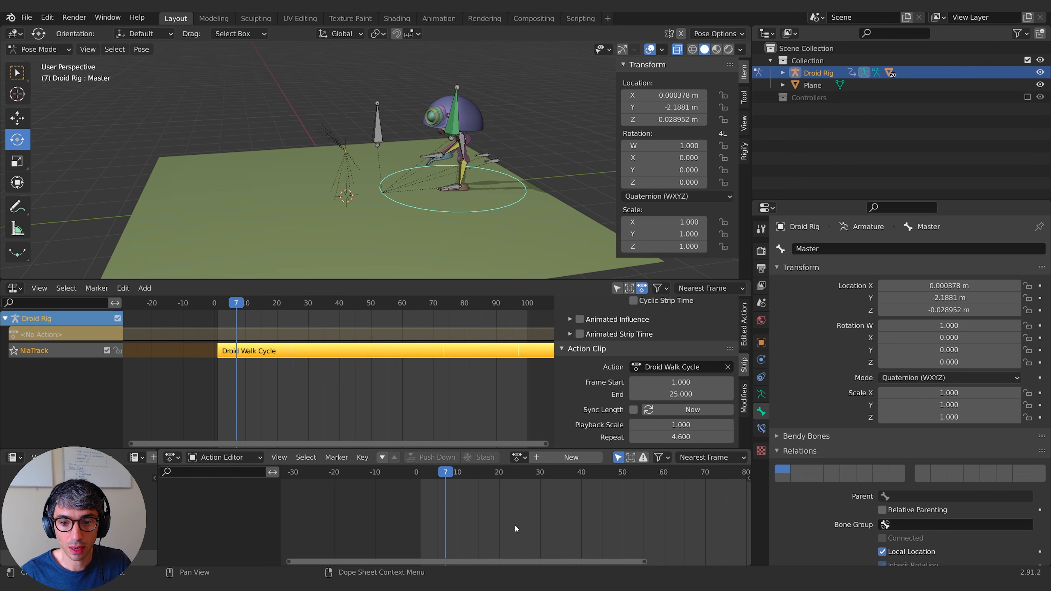
Create a new action for the Droid Rig and name it "Move Forward"
left_click(571, 457)
double_click(574, 457)
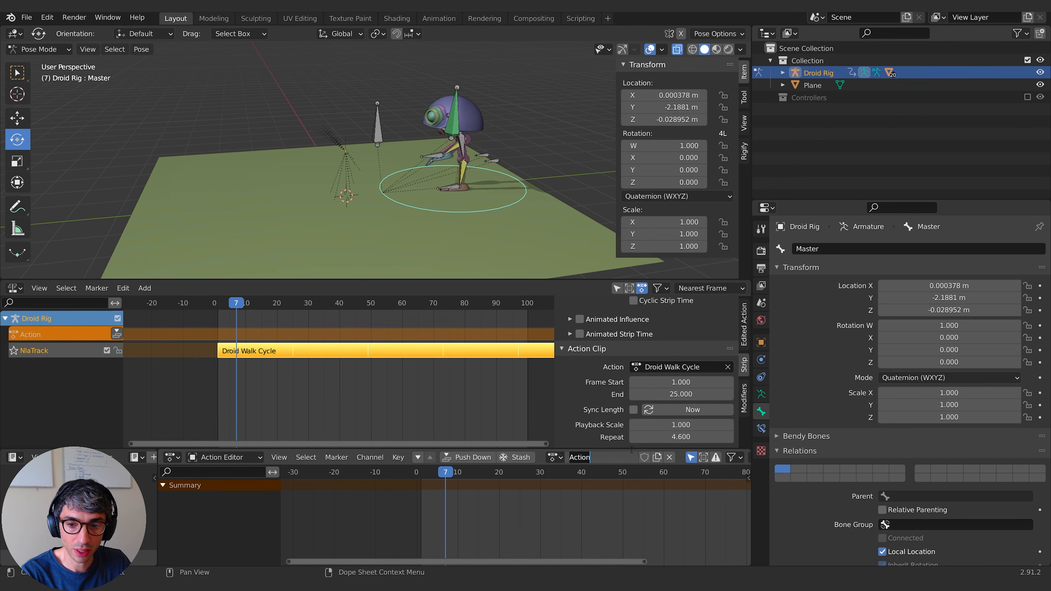
type("Move")
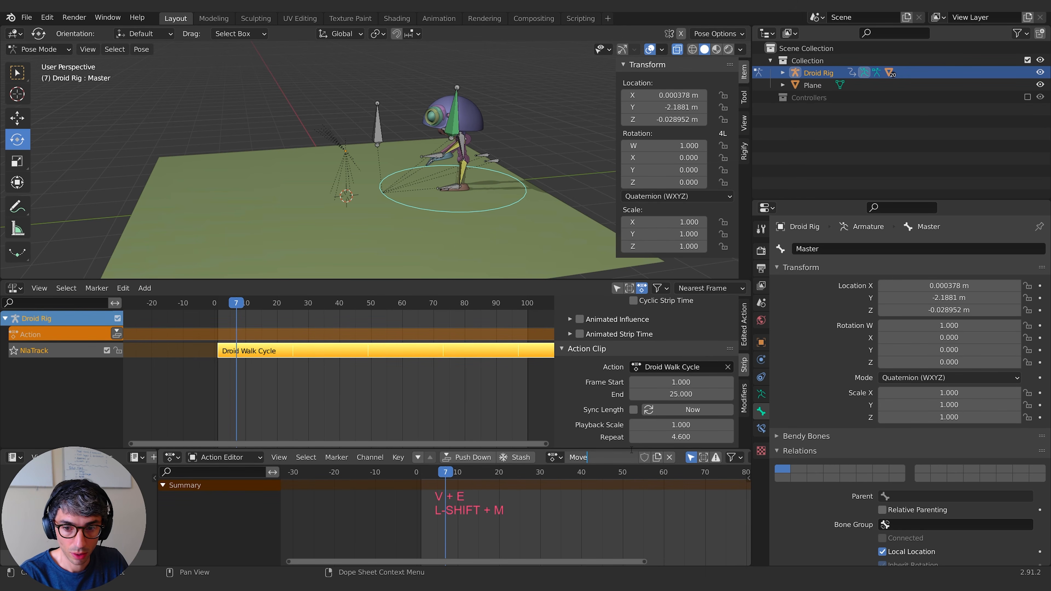
type(" Forward")
key("Return")
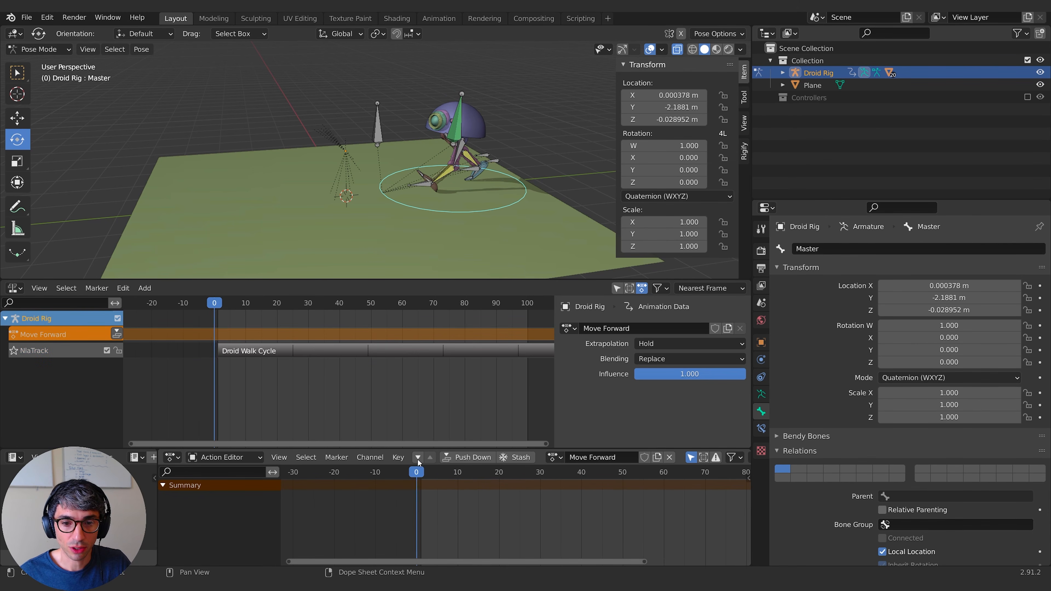
Key the Master bone's location at frame 1 in the Move Forward action
left_click_drag(427, 459, 421, 458)
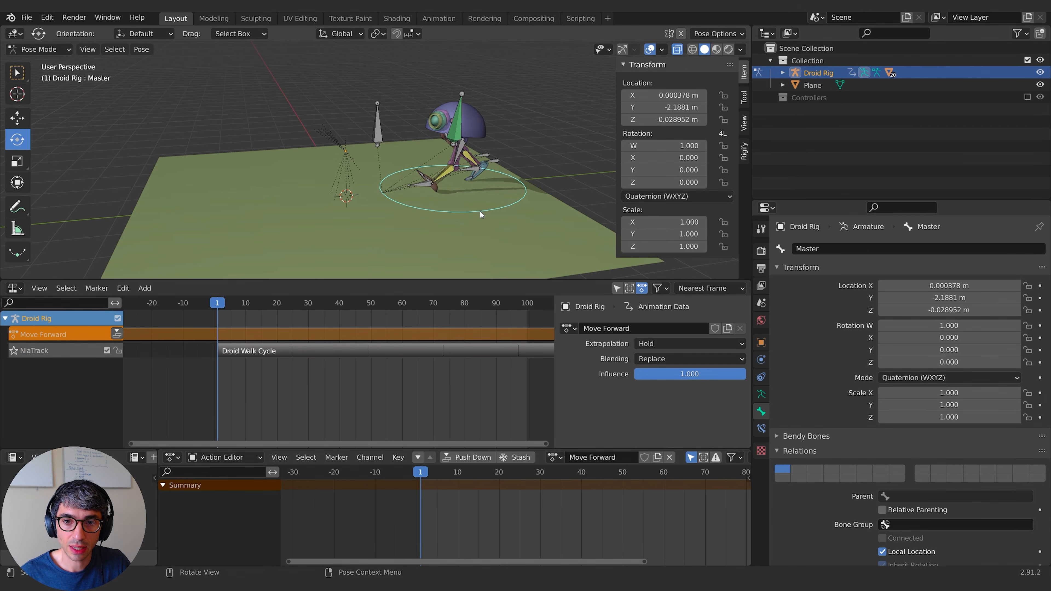
left_click(760, 342)
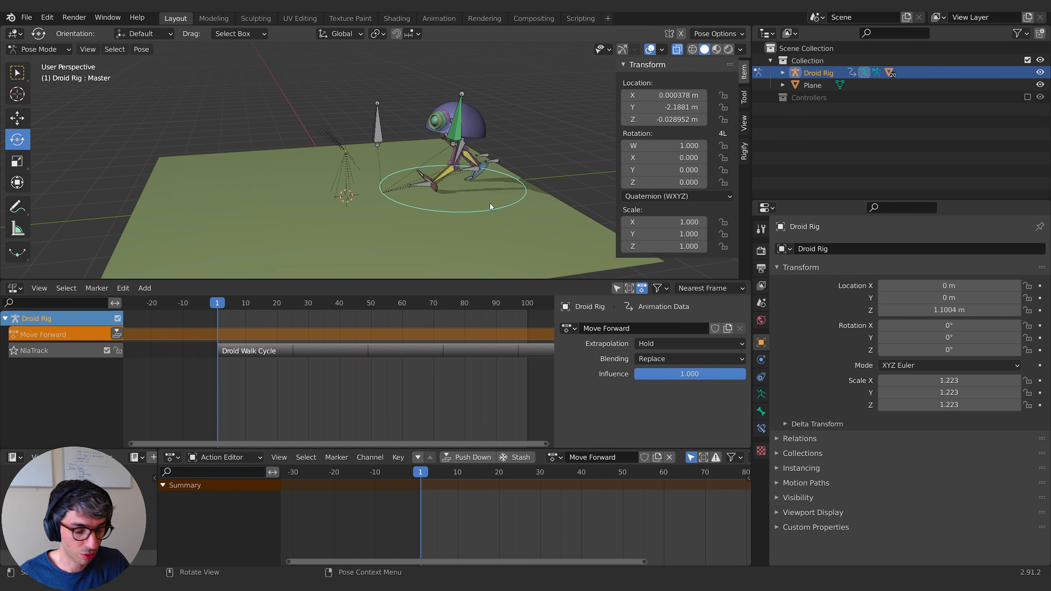
key("i")
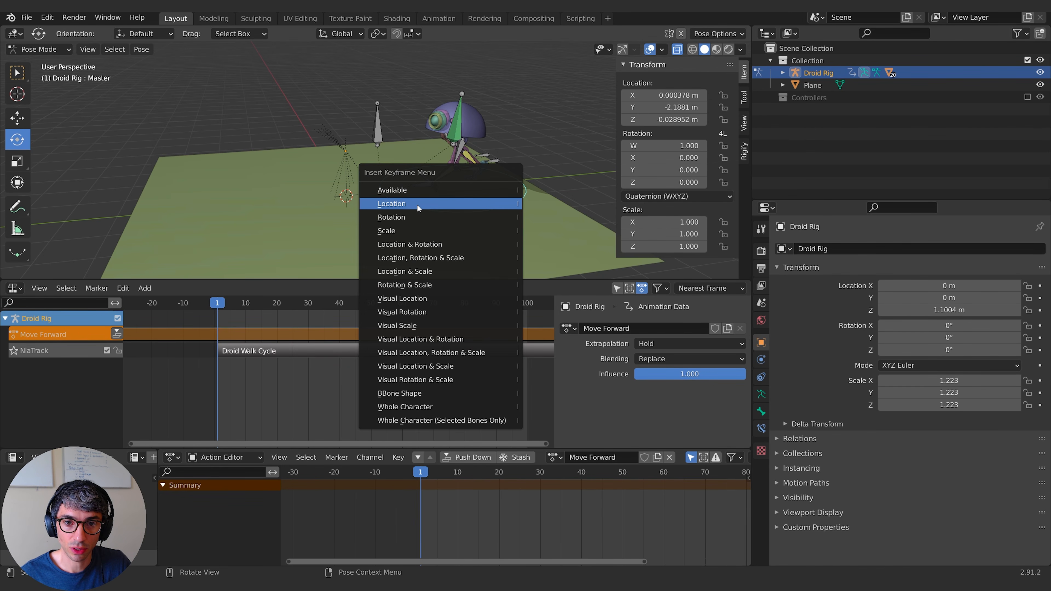
left_click(417, 204)
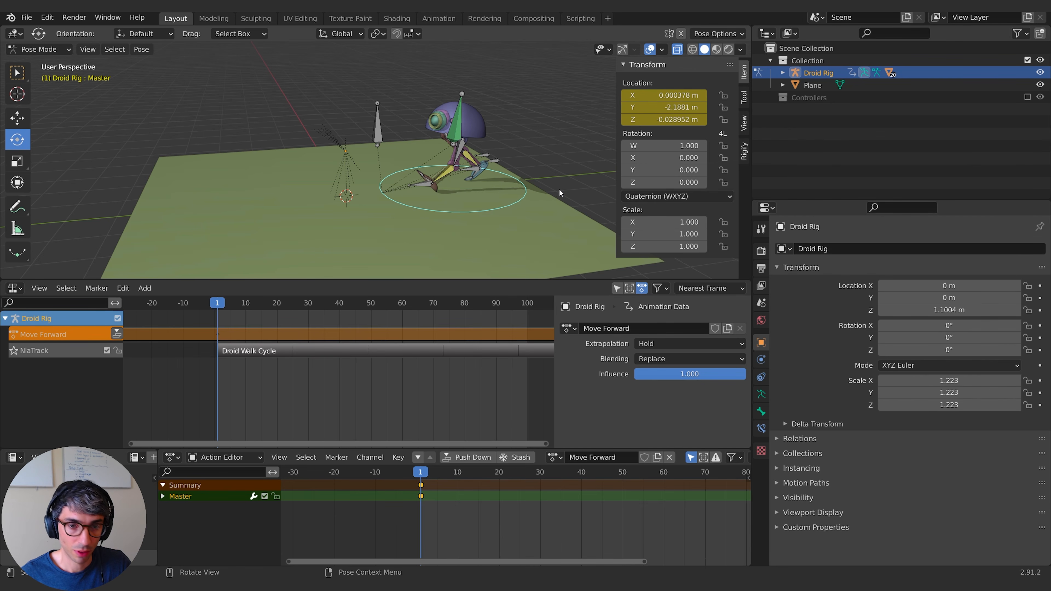
At frame 40, move the Master bone forward along Y to about 1.63 m and key its location
left_click_drag(225, 304, 340, 303)
key("g")
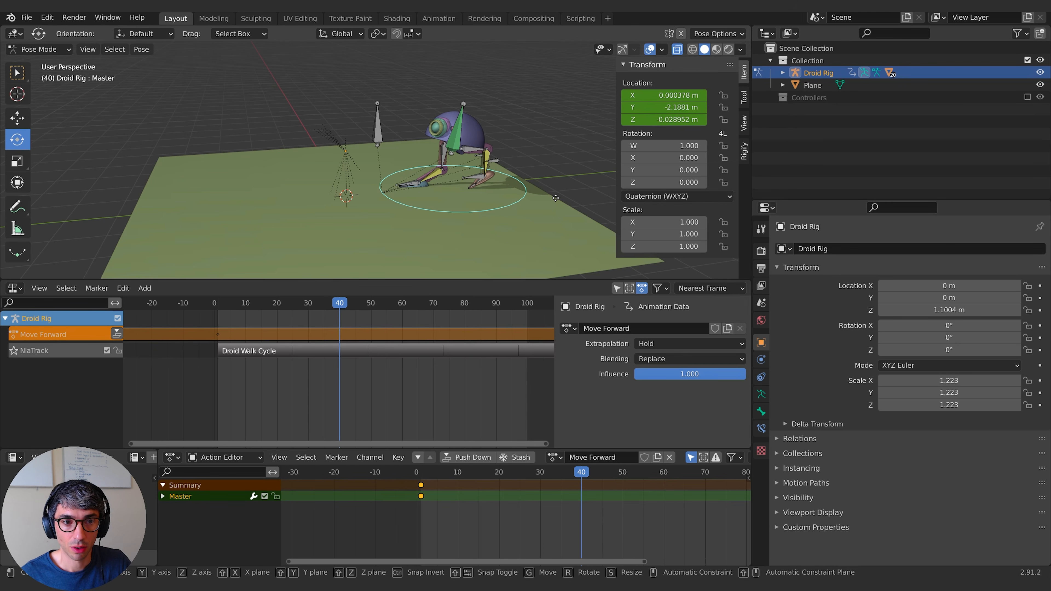
key("y")
left_click(271, 228)
key("i")
left_click(288, 218)
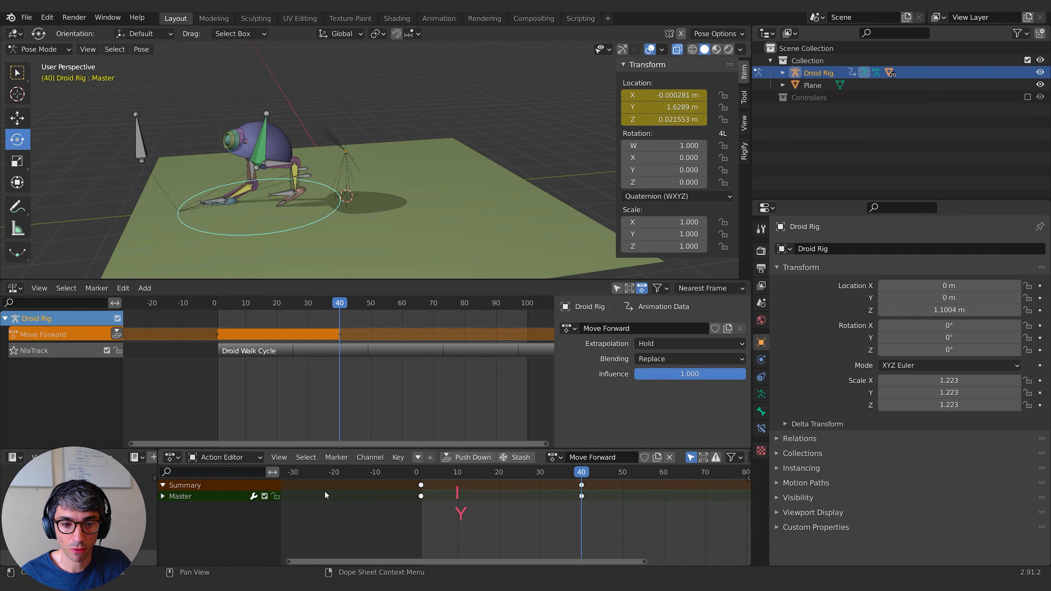
Play the Move Forward action over the walk cycle from near the start, then stop the playback
left_click_drag(580, 476, 433, 472)
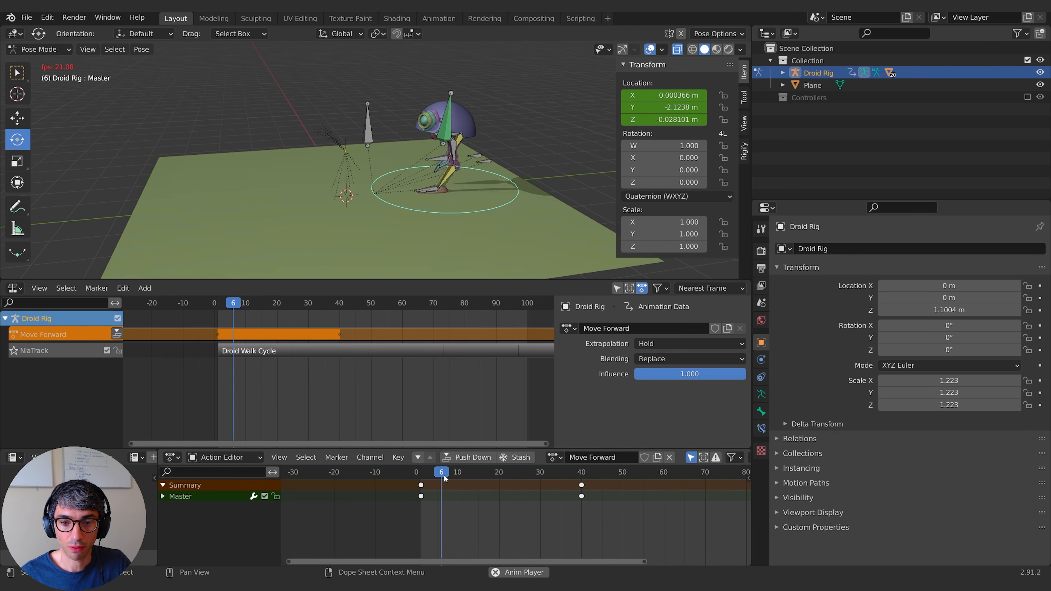
key("space")
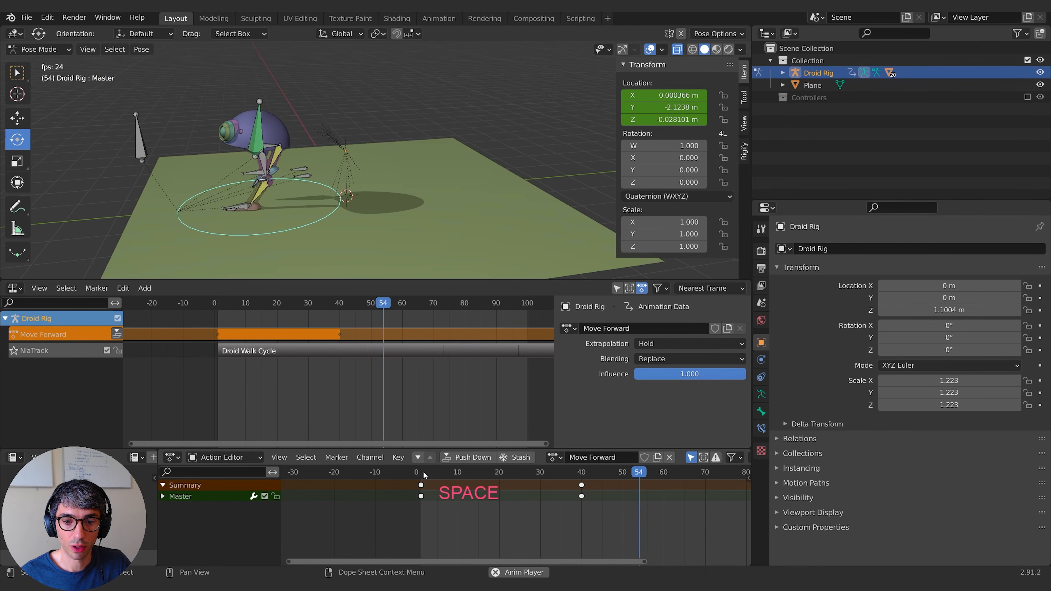
key("space")
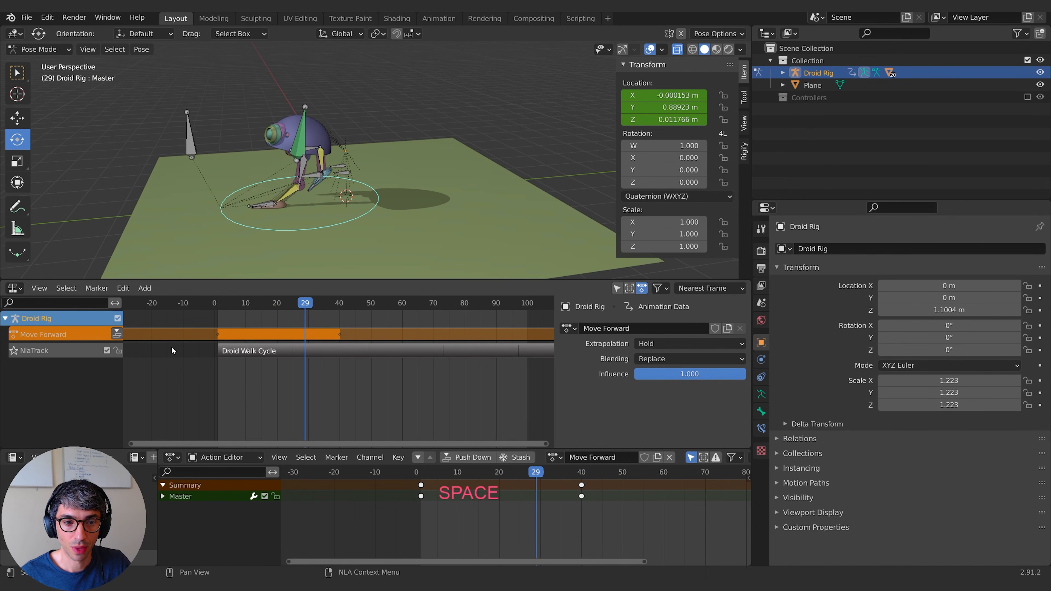
Push the Move Forward action down into its own NLA track and play the result from the start
left_click(117, 333)
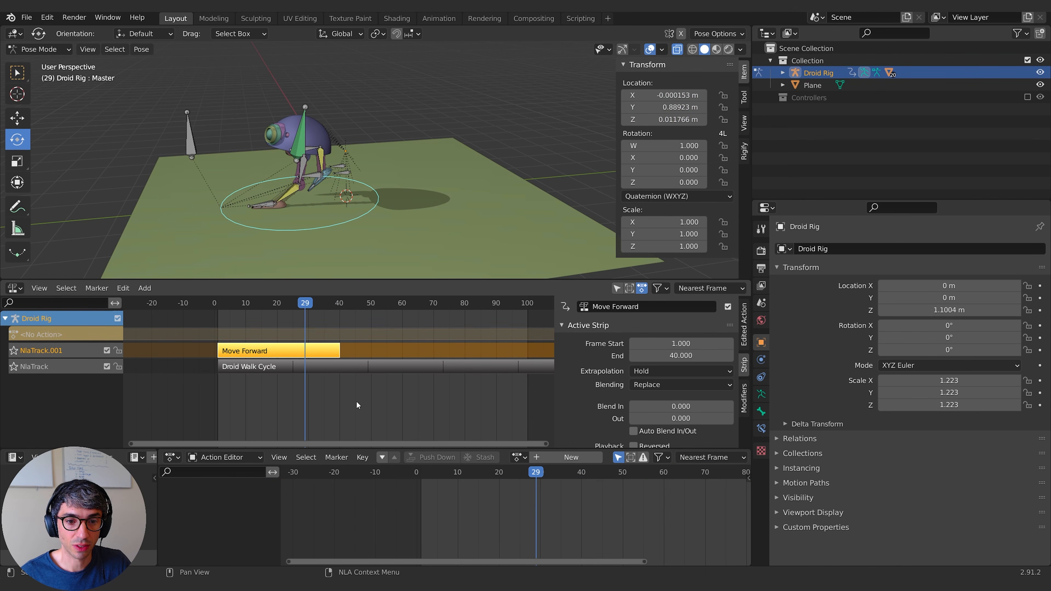
left_click_drag(302, 300, 210, 303)
key("space")
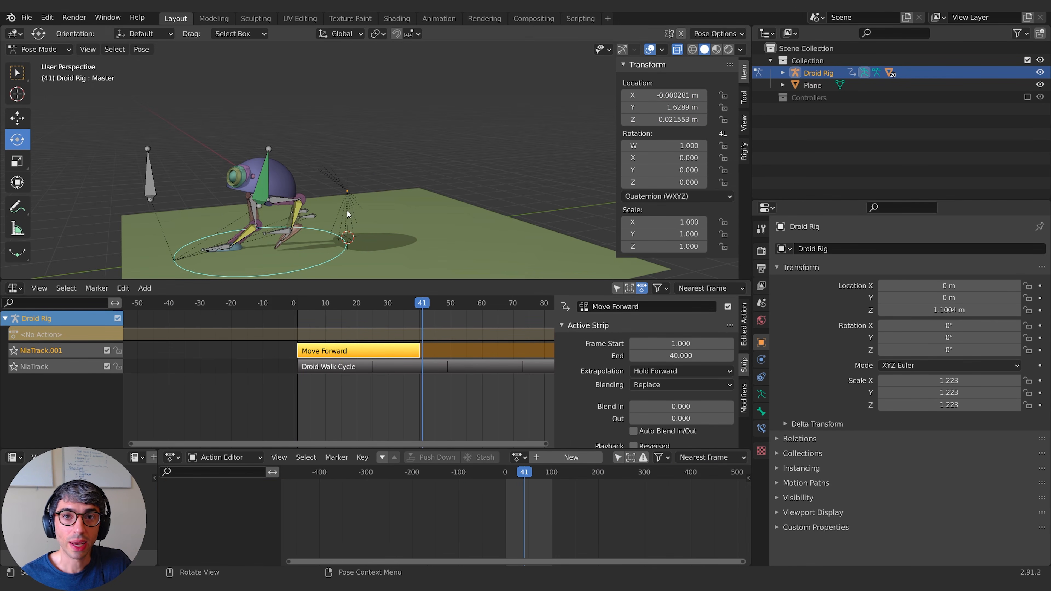
Replay the combined Move Forward and walk cycle strips from the start, viewing the droid from its front side
middle_click_drag(298, 246, 309, 200, "shift")
middle_click_drag(225, 180, 335, 210)
left_click_drag(423, 305, 314, 304)
key("space")
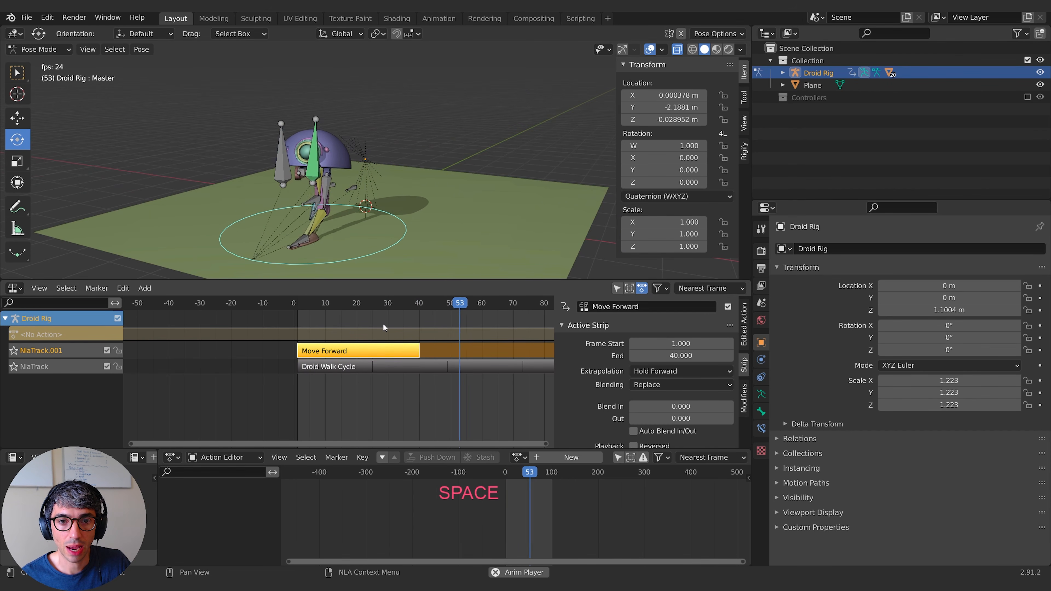
key("space")
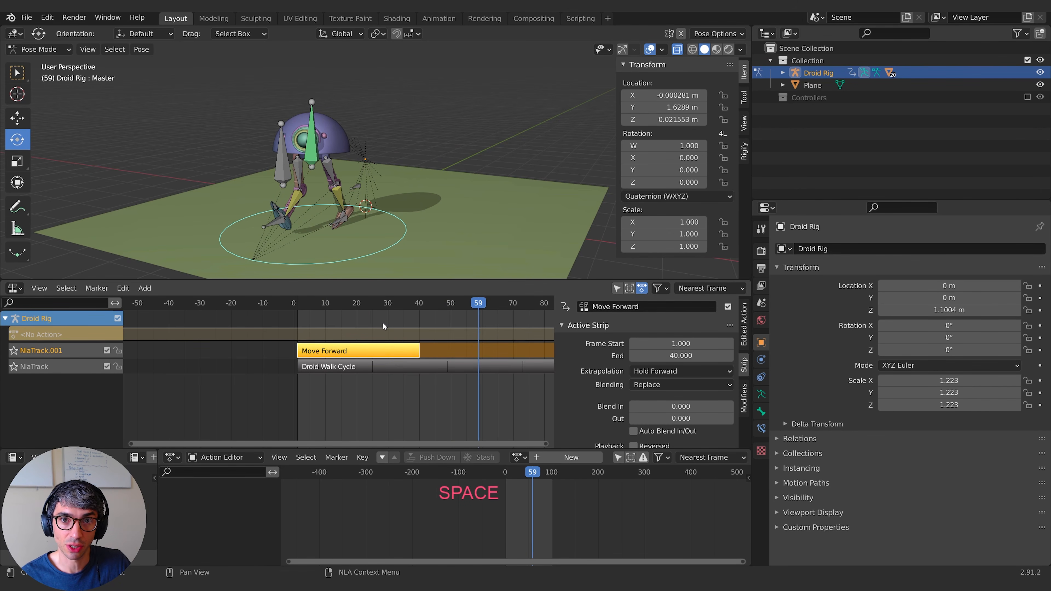
Set the Droid Walk Cycle strip's Repeat to 1
scroll(441, 305, "right", 3)
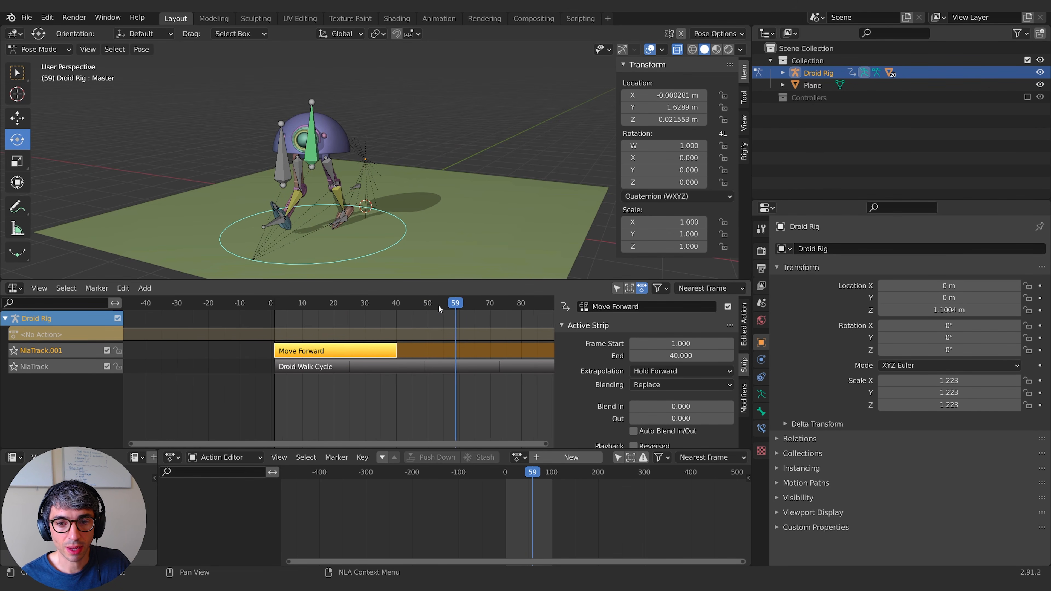
left_click_drag(438, 306, 403, 307)
left_click(417, 367)
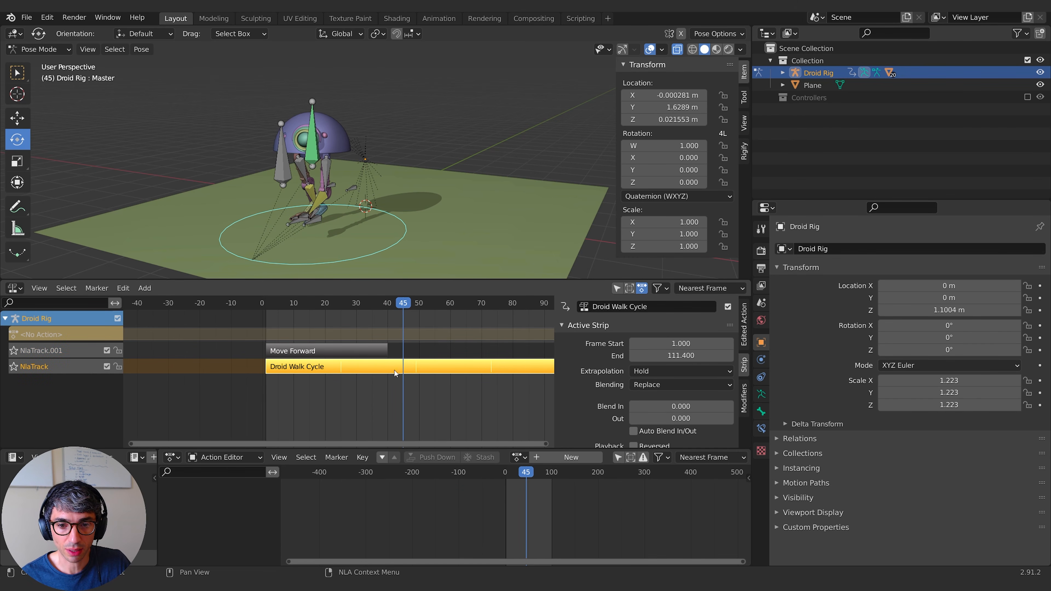
middle_click_drag(395, 370, 345, 343)
mouse_move(354, 305)
left_mouse_down()
mouse_move(391, 304)
mouse_move(350, 303)
left_mouse_up()
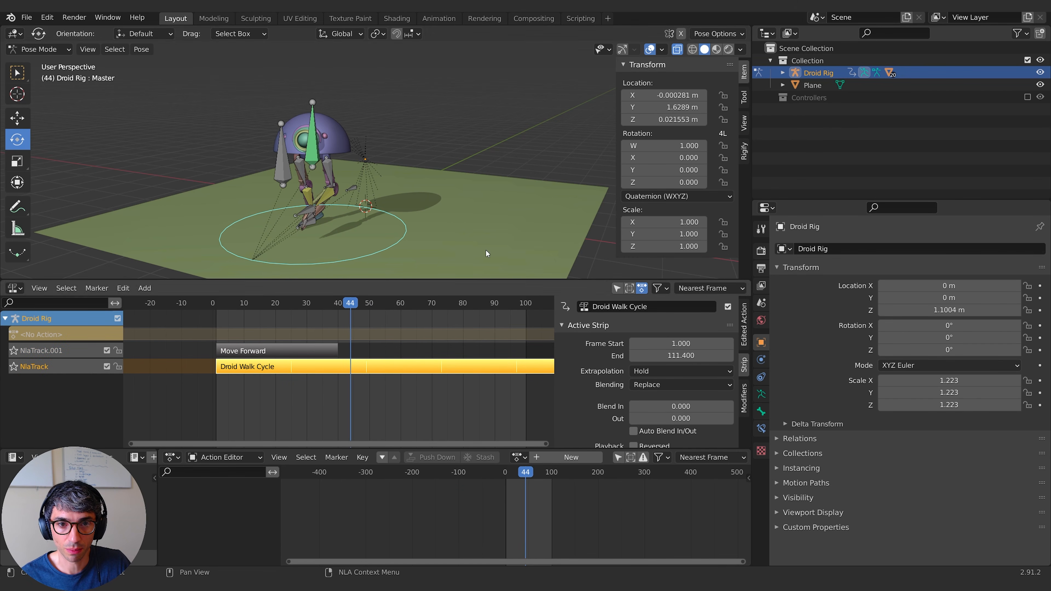
scroll(629, 400, "down", 4)
scroll(608, 391, "down", 6)
left_click_drag(689, 436, 654, 435)
left_click(689, 436)
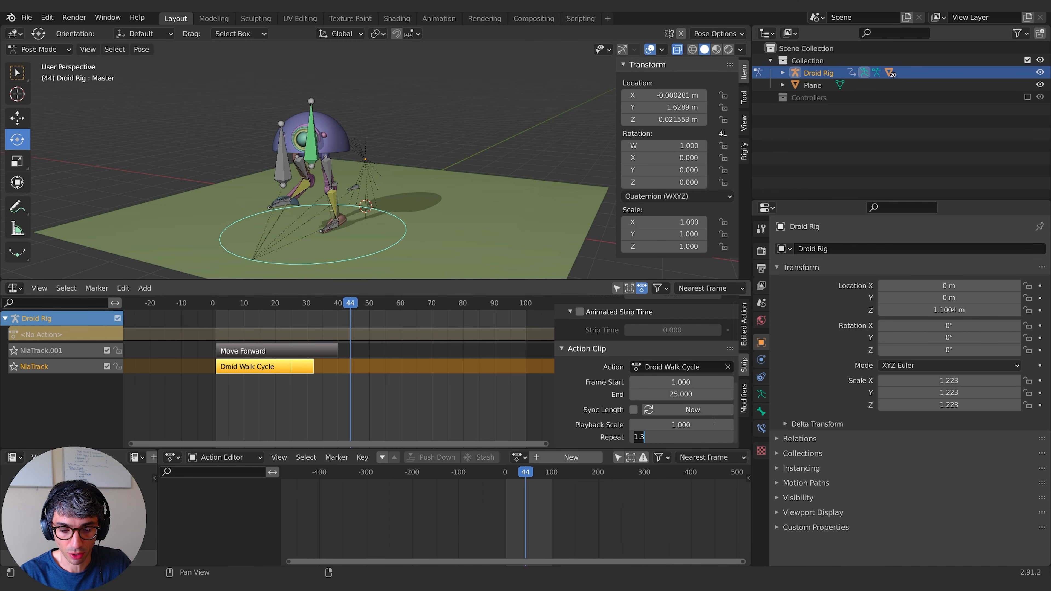
type("1")
key("Return")
Move the current frame to 42, just past the end of the Move Forward strip
mouse_move(334, 318)
left_mouse_down()
mouse_move(217, 311)
mouse_move(380, 309)
mouse_move(246, 316)
mouse_move(337, 309)
left_mouse_up()
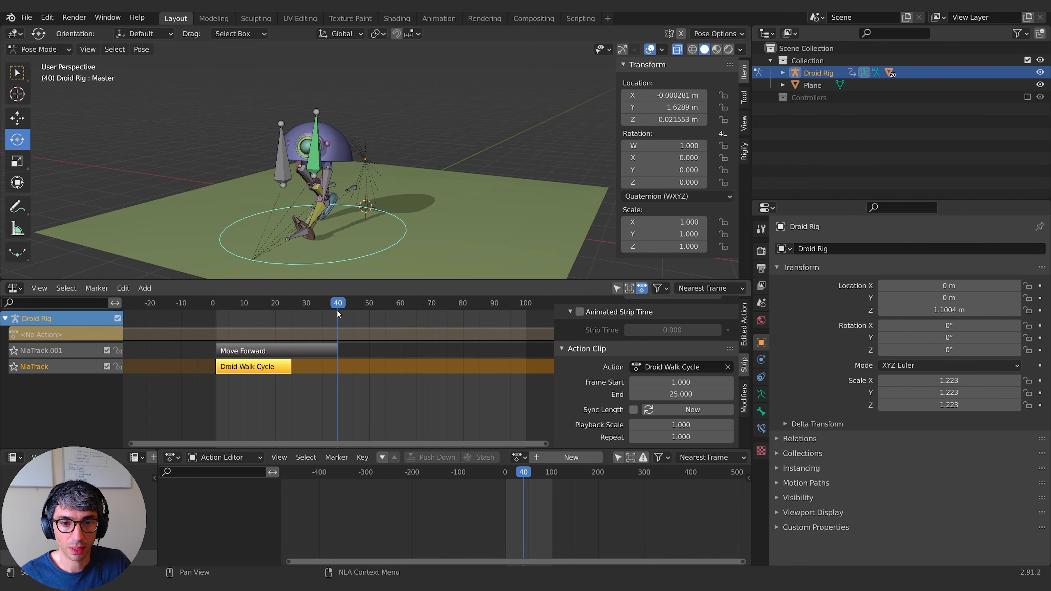
middle_click_drag(387, 160, 296, 210)
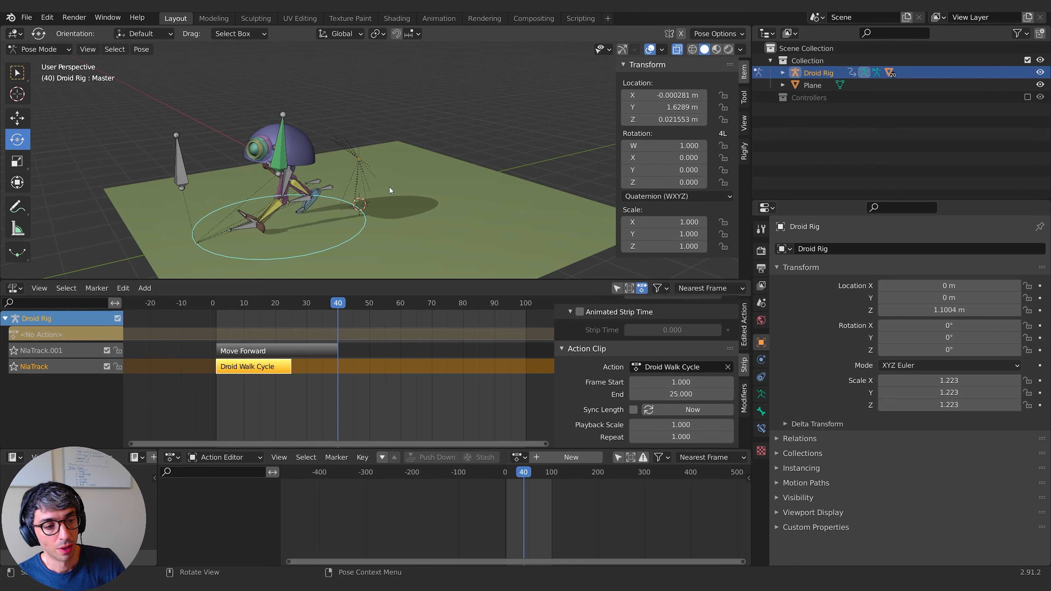
middle_click_drag(355, 208, 353, 204)
left_click(343, 304)
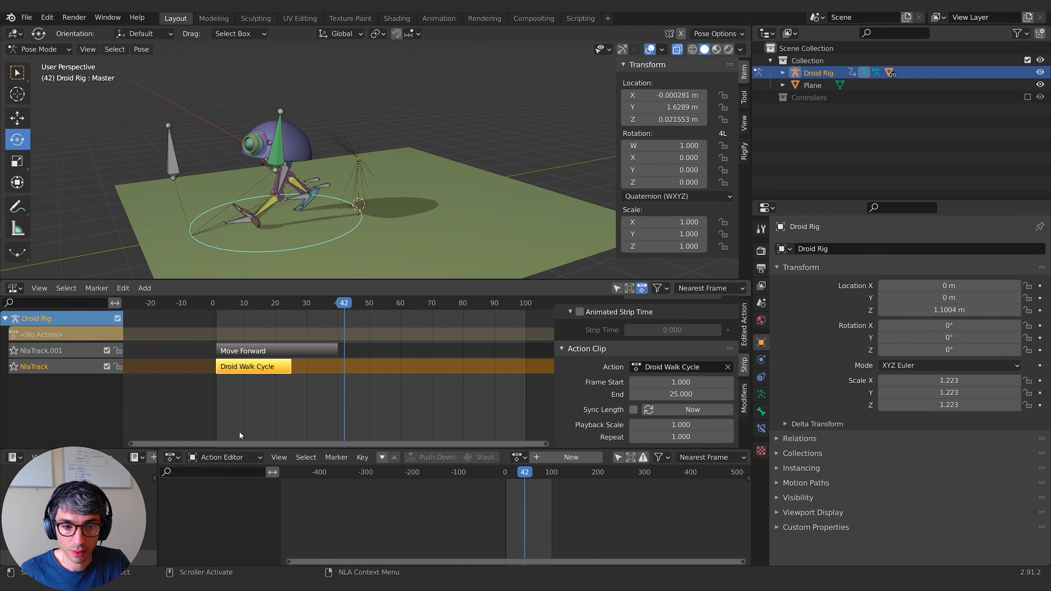
Create a new action for the Droid Rig and name it "Hold Pose"
left_click(559, 456)
double_click(601, 456)
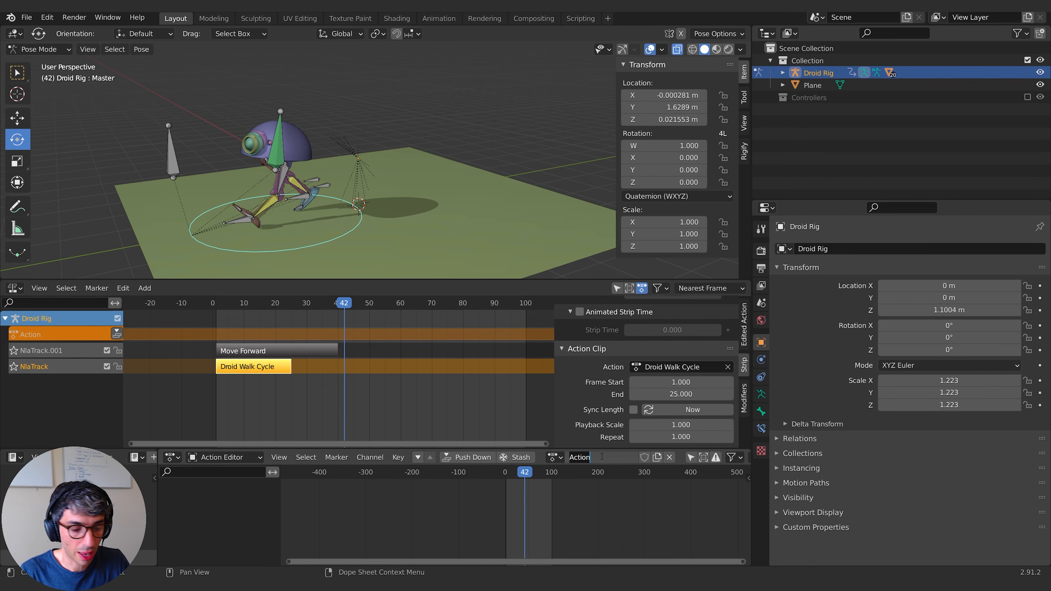
type("hod")
key("BackSpace")
key("BackSpace")
key("BackSpace")
type("Hold Pose")
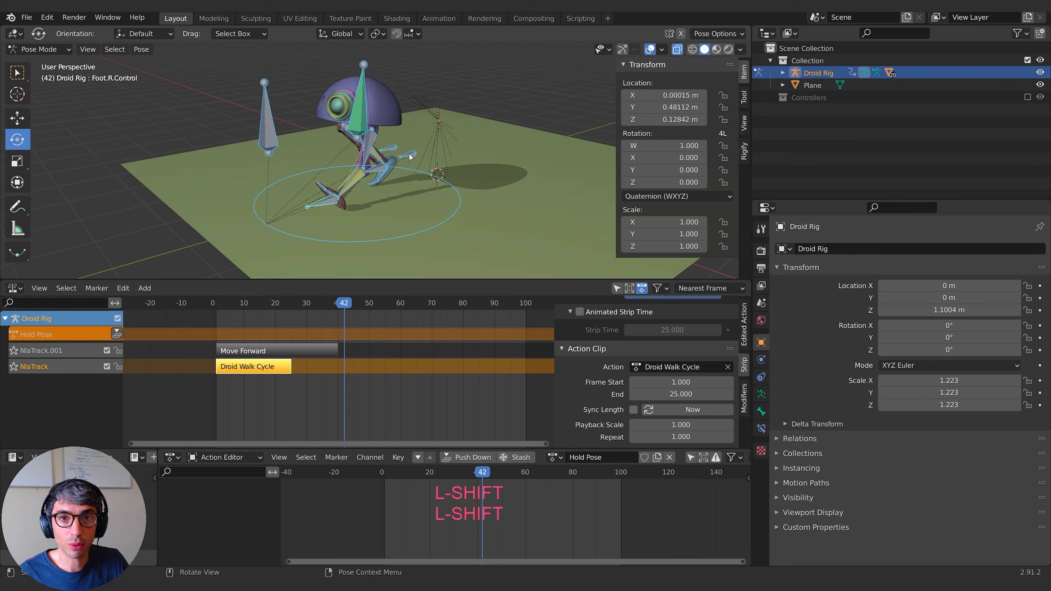
Clear the location, rotation and scale of the selected droid bones
middle_click_drag(450, 166, 430, 160)
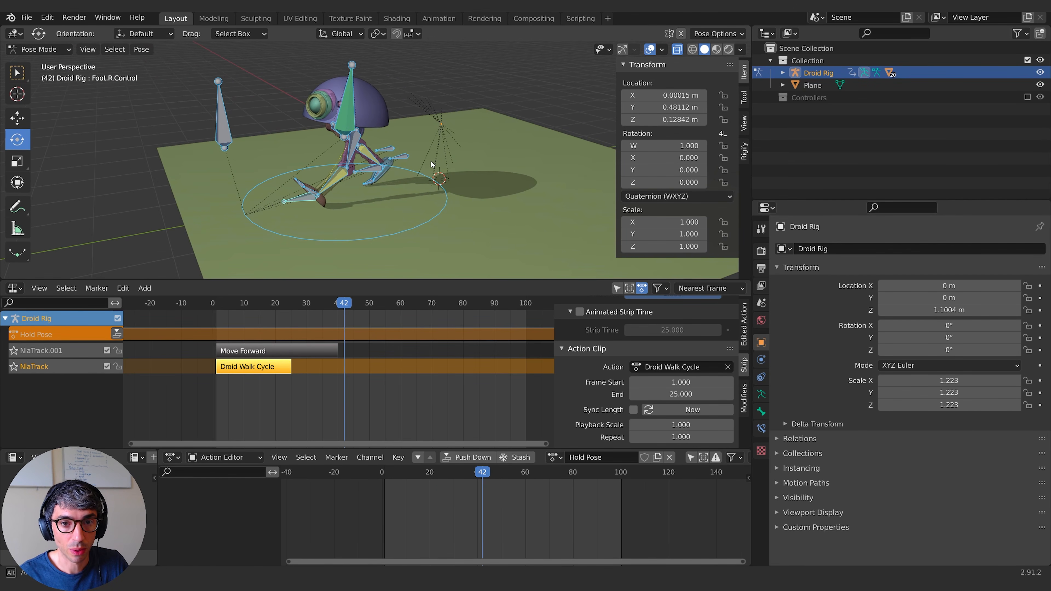
left_click(136, 47)
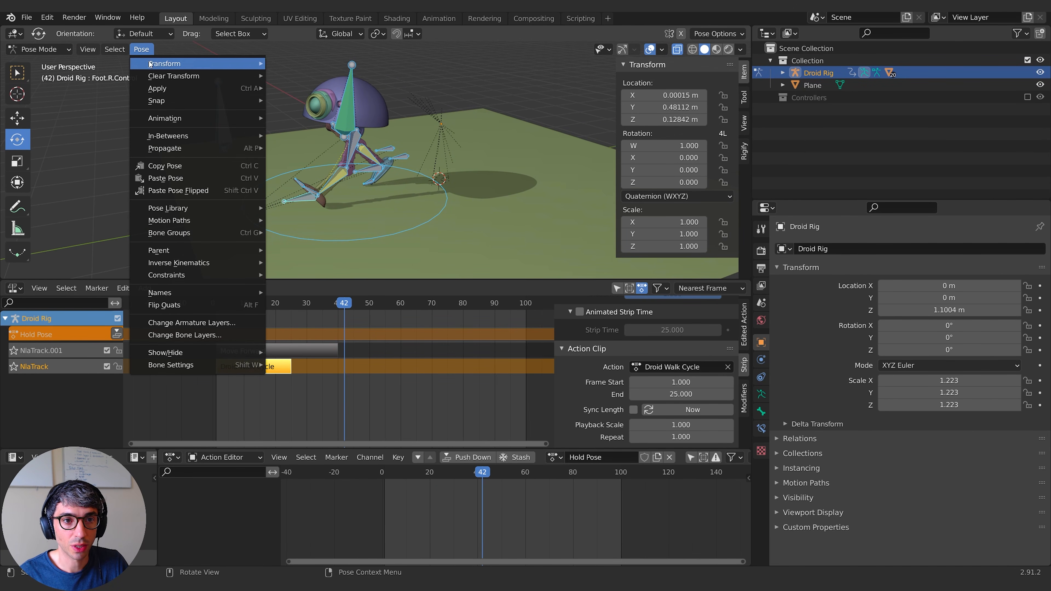
mouse_move(159, 75)
left_click(358, 78)
Select all of the droid's bones except the Master ring
middle_click_drag(541, 132, 407, 163, "shift")
scroll(371, 161, "up", 2)
middle_click_drag(407, 163, 372, 208, "shift")
scroll(439, 173, "up", 1)
left_click(302, 214)
key("a")
left_click(490, 220, "shift")
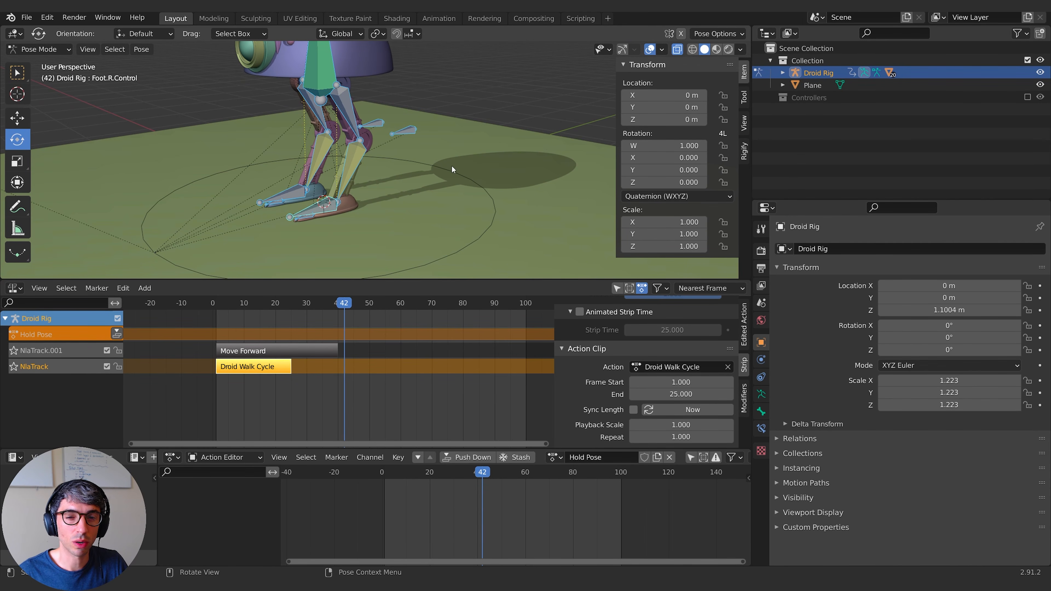
Insert a Whole Character (Selected Bones Only) keyframe at frame 42 in the Hold Pose action
middle_click_drag(456, 194, 437, 198)
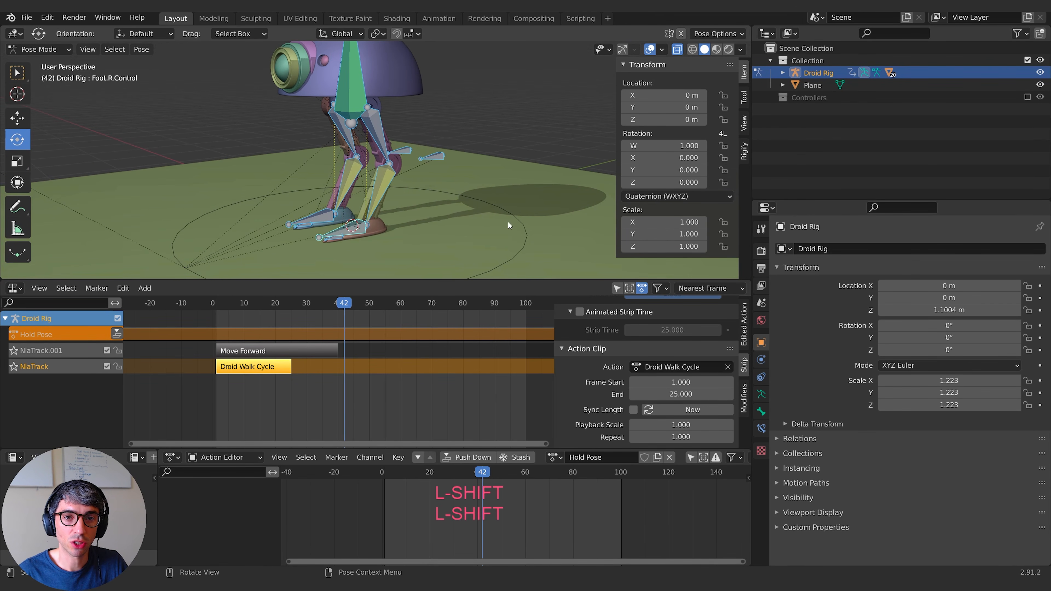
scroll(455, 217, "up", 3)
scroll(434, 213, "down", 3)
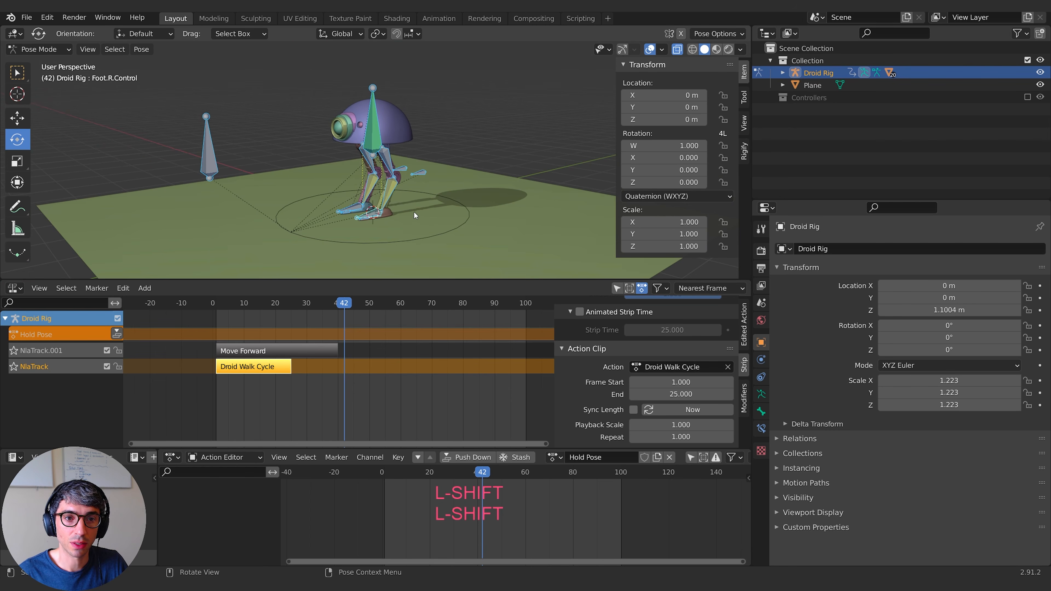
scroll(411, 209, "up", 1)
key("i")
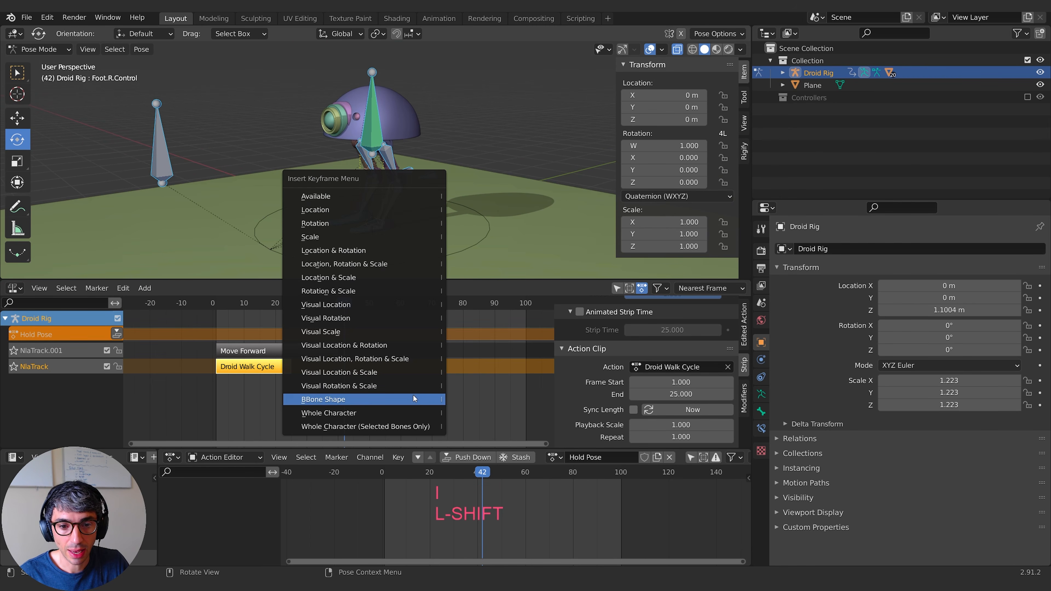
left_click(397, 426)
Play the animation briefly past the Hold Pose keyframe and stop at frame 50
middle_click_drag(466, 178, 447, 176)
key("space")
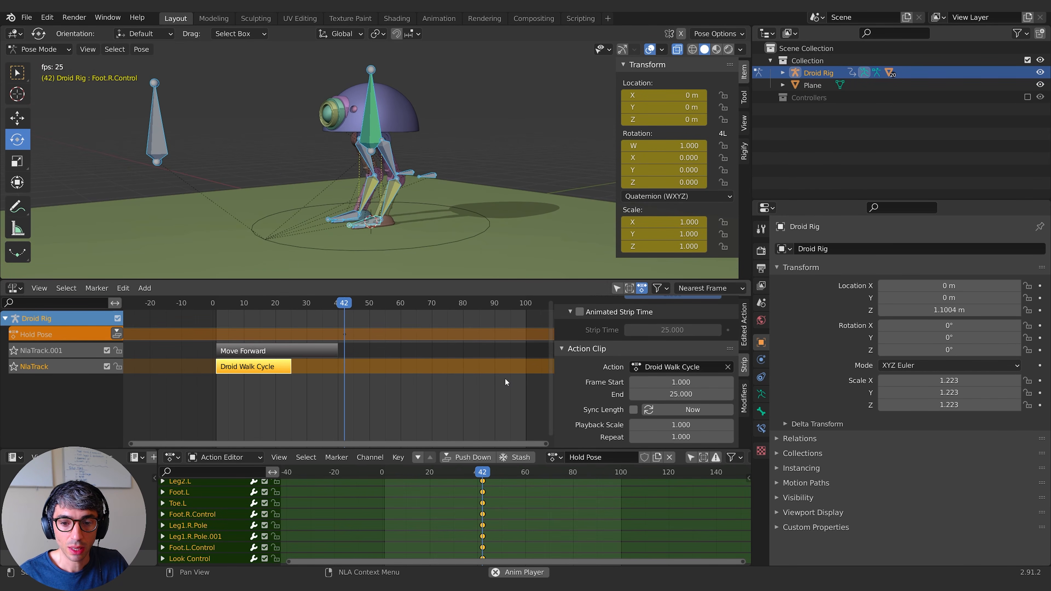
key("space")
Lower the droid's Body bone by about 0.077 m along Z at frame 50
middle_click_drag(306, 210, 421, 220, "shift")
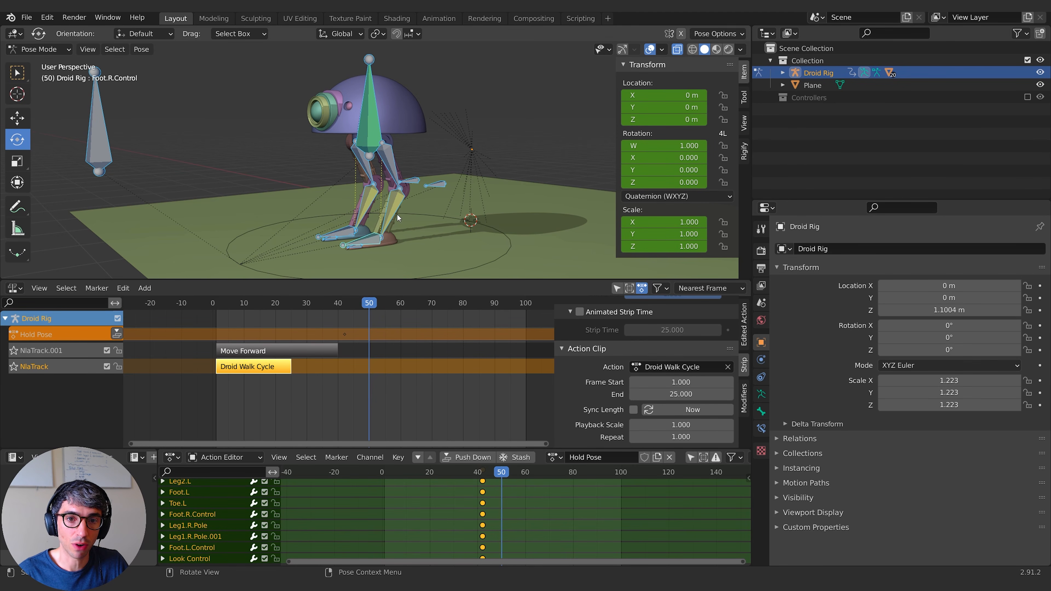
middle_click_drag(278, 202, 304, 184)
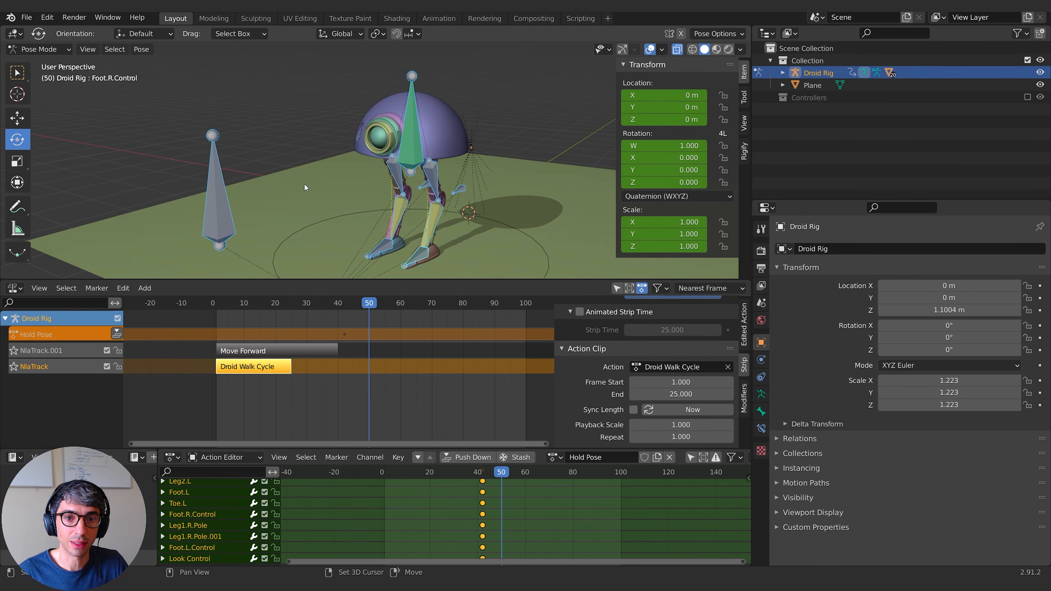
scroll(449, 234, "up", 4)
middle_click_drag(449, 234, 424, 177, "shift")
scroll(433, 174, "down", 2)
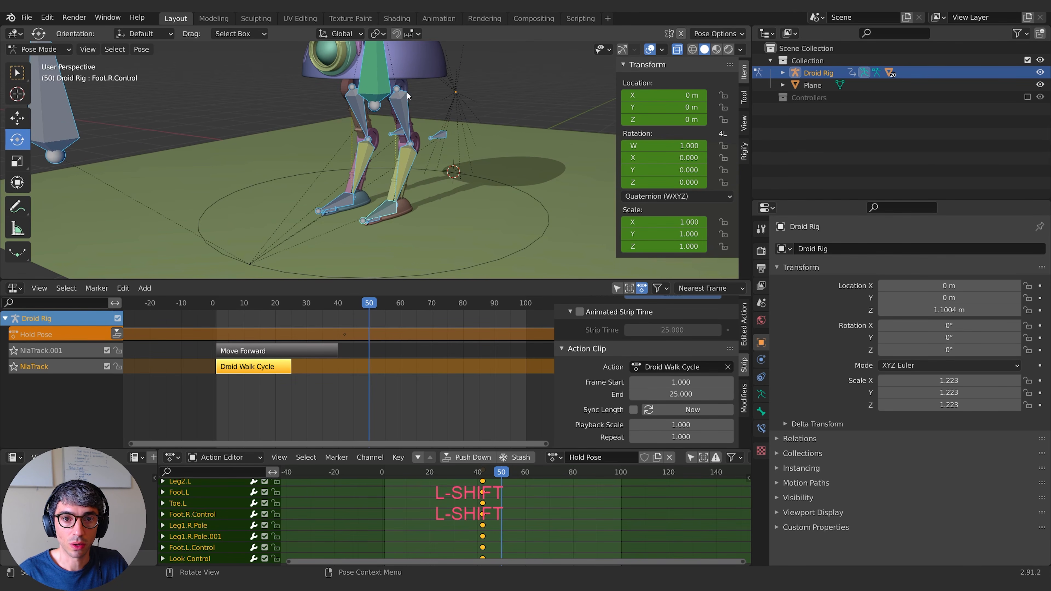
left_click(381, 79)
middle_click_drag(435, 111, 442, 132)
key("g")
key("z")
left_click(448, 124)
scroll(442, 129, "down", 1)
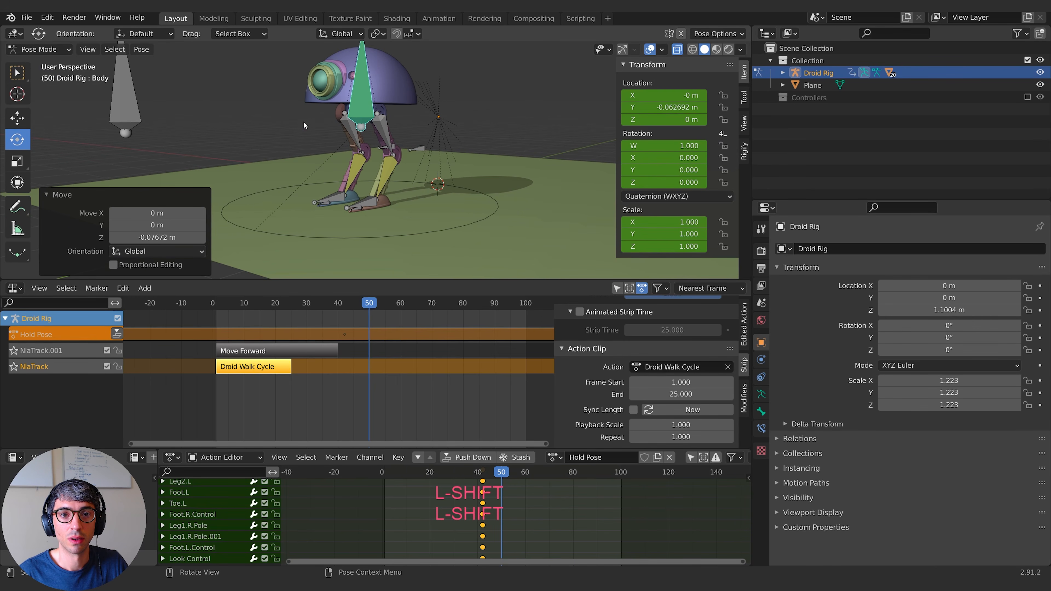
Lower the Look Control bone by about 0.021 m along Z
left_click(119, 108)
key("g")
key("z")
left_click(119, 111)
Insert a Whole Character (Selected Bones Only) keyframe for all the droid's bones at frame 50
middle_click_drag(289, 137, 300, 138)
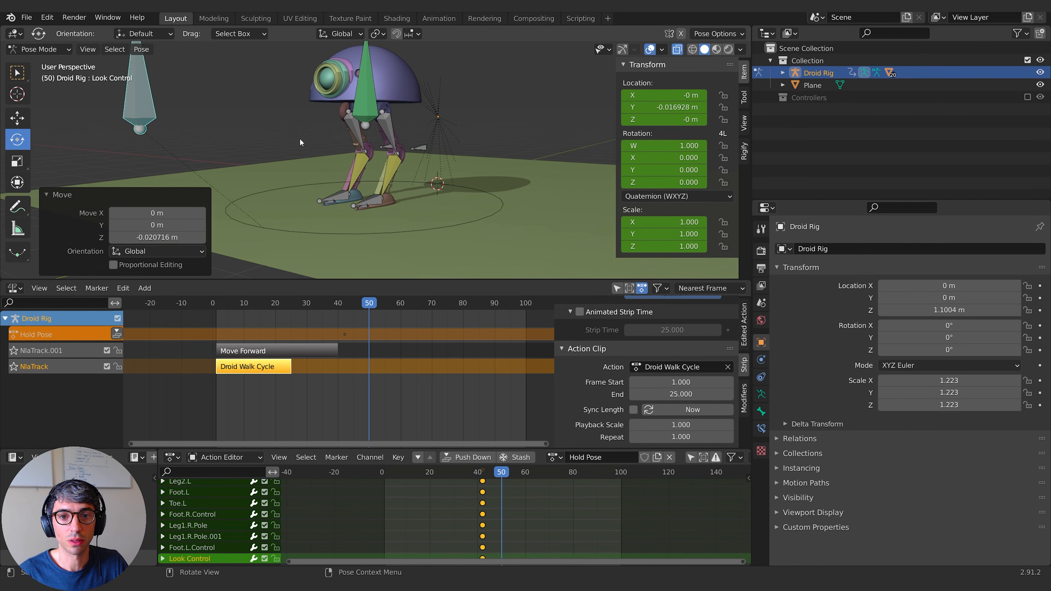
middle_click_drag(414, 152, 397, 159, "shift")
key("b")
left_click_drag(445, 221, 459, 232, "shift")
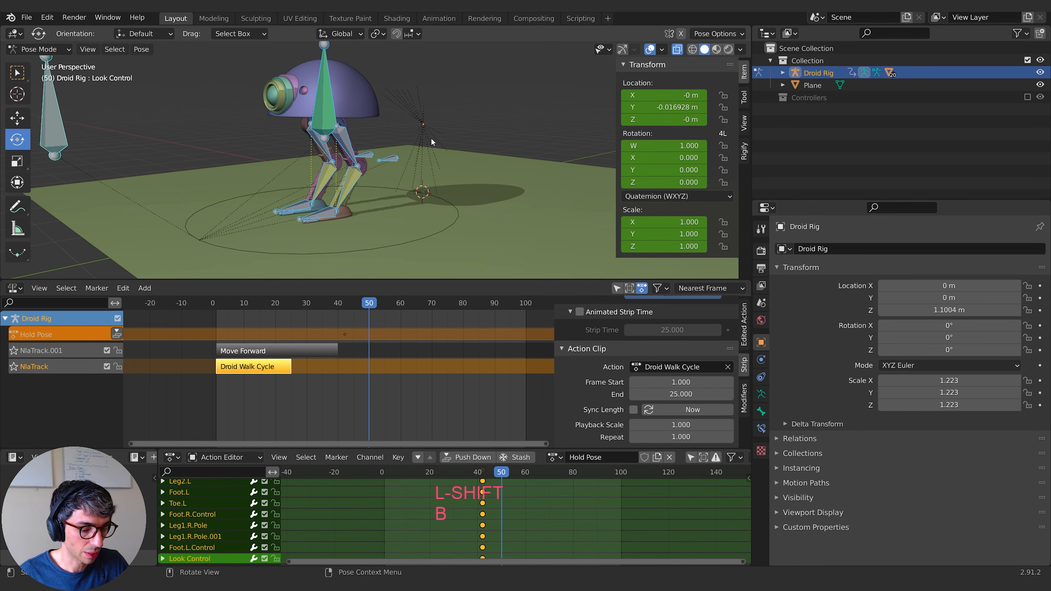
key("i")
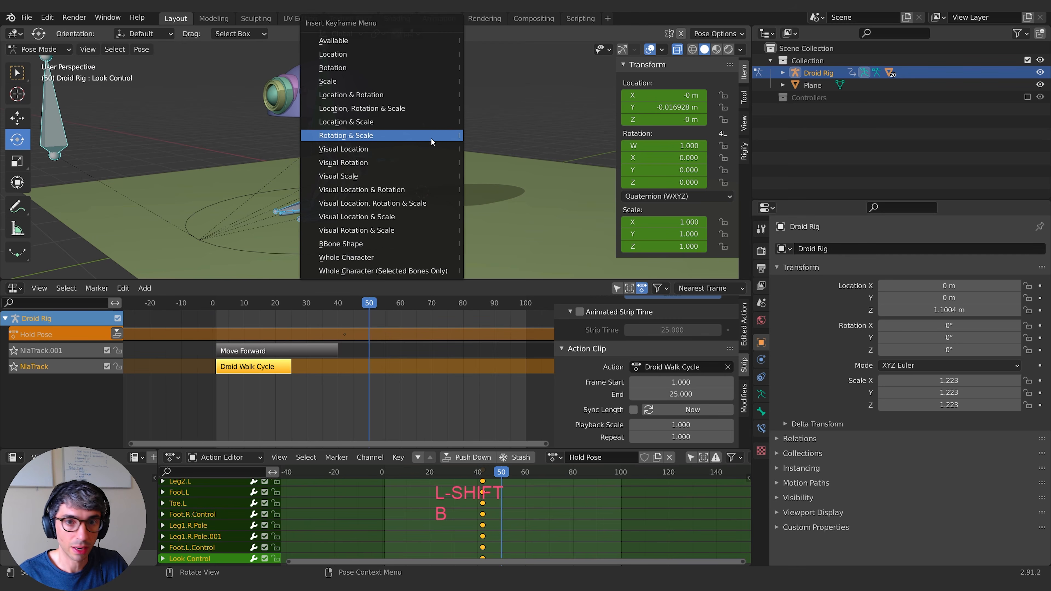
left_click(405, 271)
Advance the animation to frame 60 and try to raise the Body bone along Z there
key("space")
key("space")
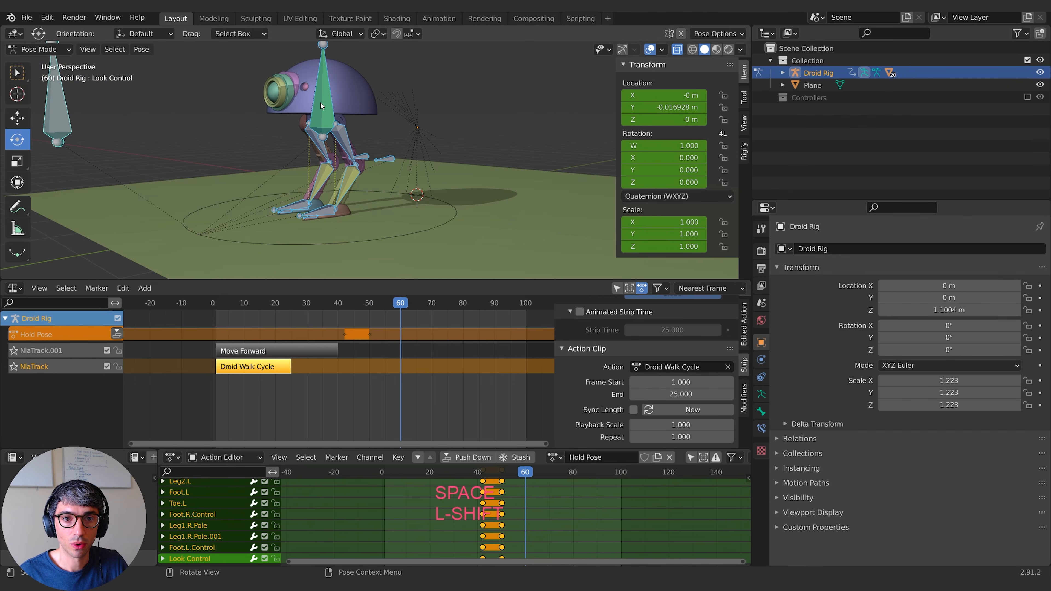
left_click(350, 127)
key("g")
key("z")
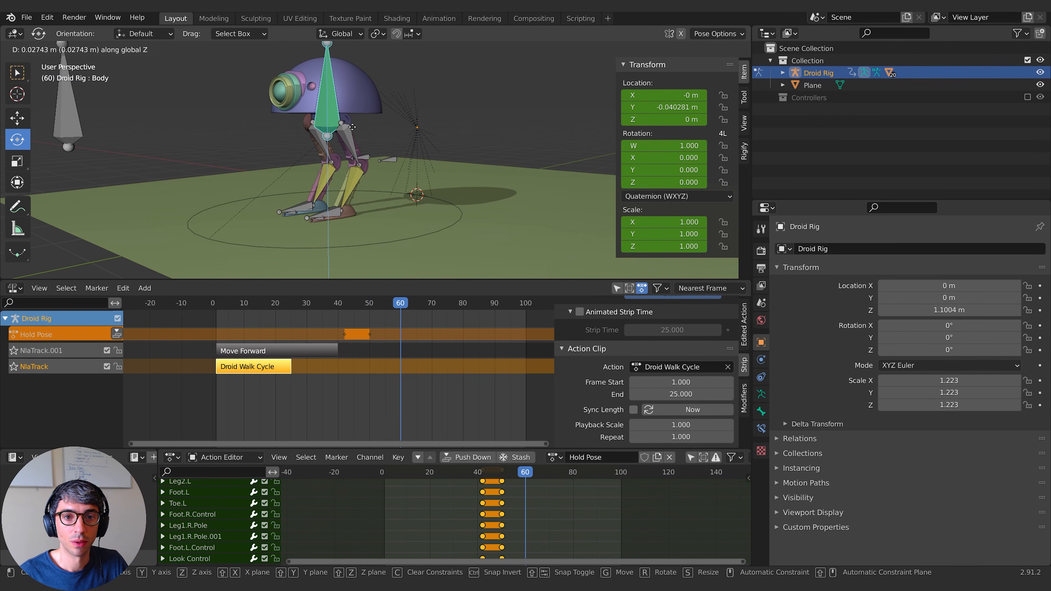
left_click(353, 124)
Duplicate the Hold Pose keyframes of all channels from frame 42 to about frame 59
middle_click_drag(559, 478, 533, 497)
scroll(556, 504, "down", 8)
left_click(494, 493)
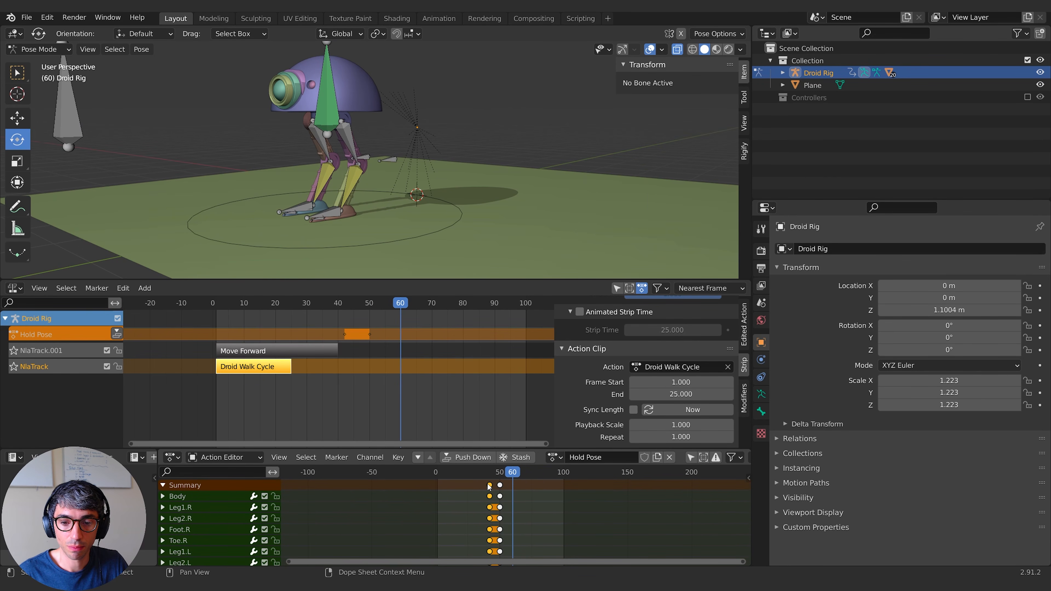
key("shift+d")
left_click(510, 495)
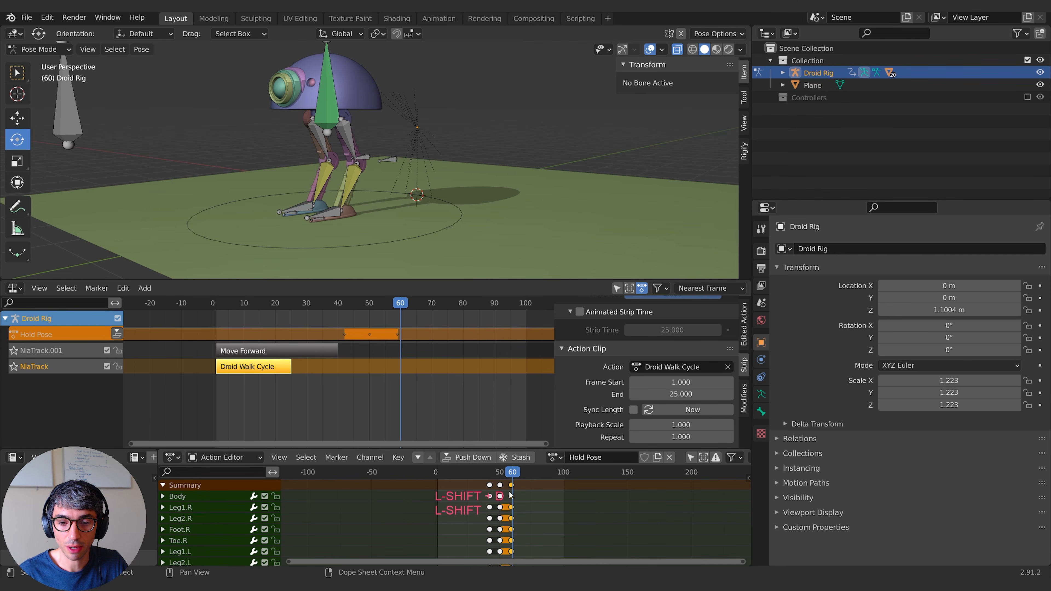
Play the Hold Pose animation from frame 42 to check its timing
left_click_drag(511, 476, 489, 476)
key("space")
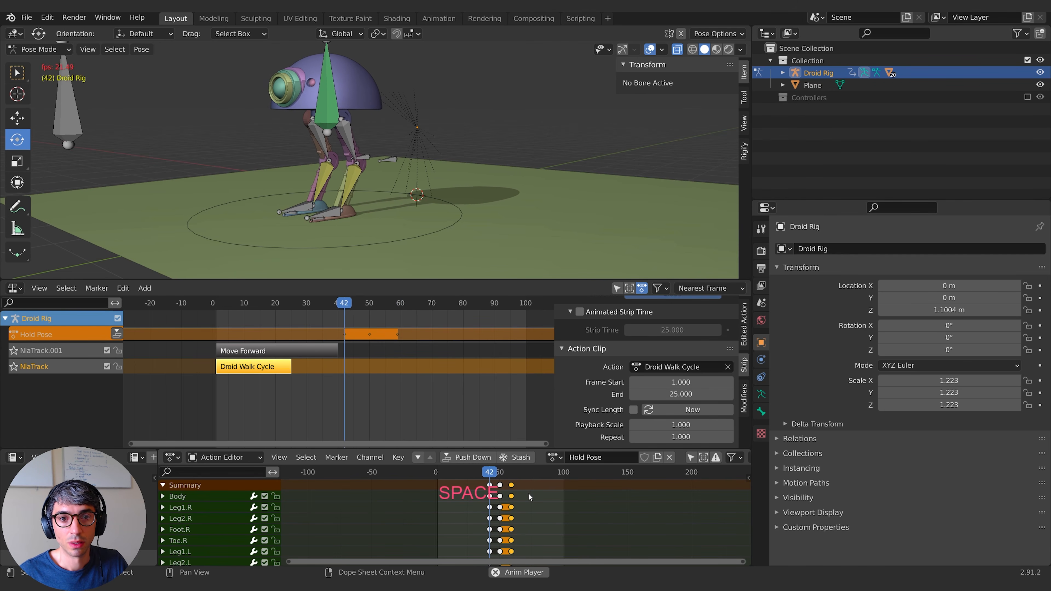
key("space")
Scale all Hold Pose keyframes from frame 42 so the last ones land at about frame 82, and play the result
left_click(490, 474)
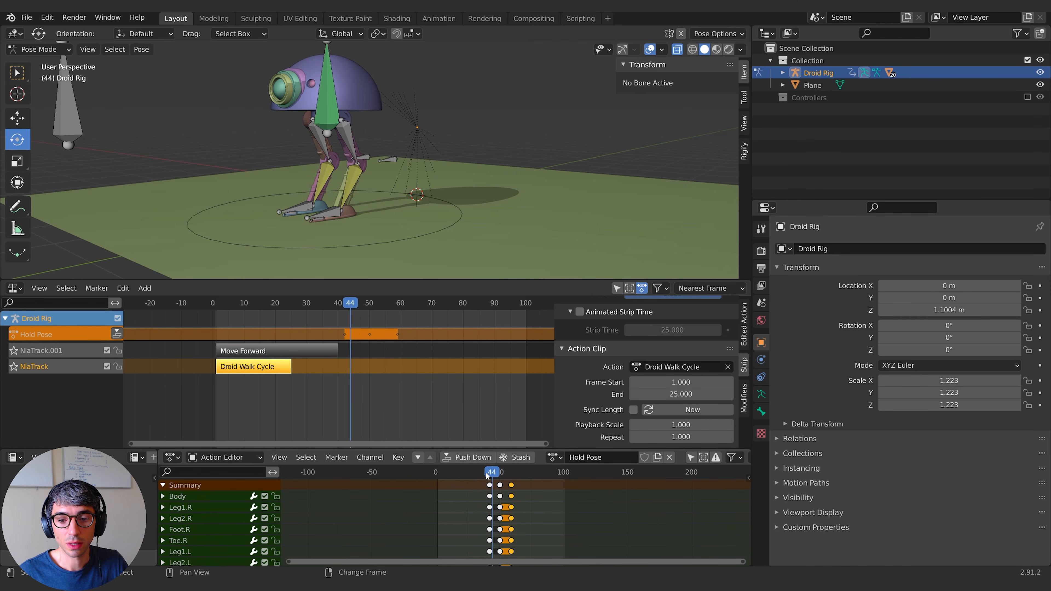
key("b")
left_click_drag(533, 483, 481, 493)
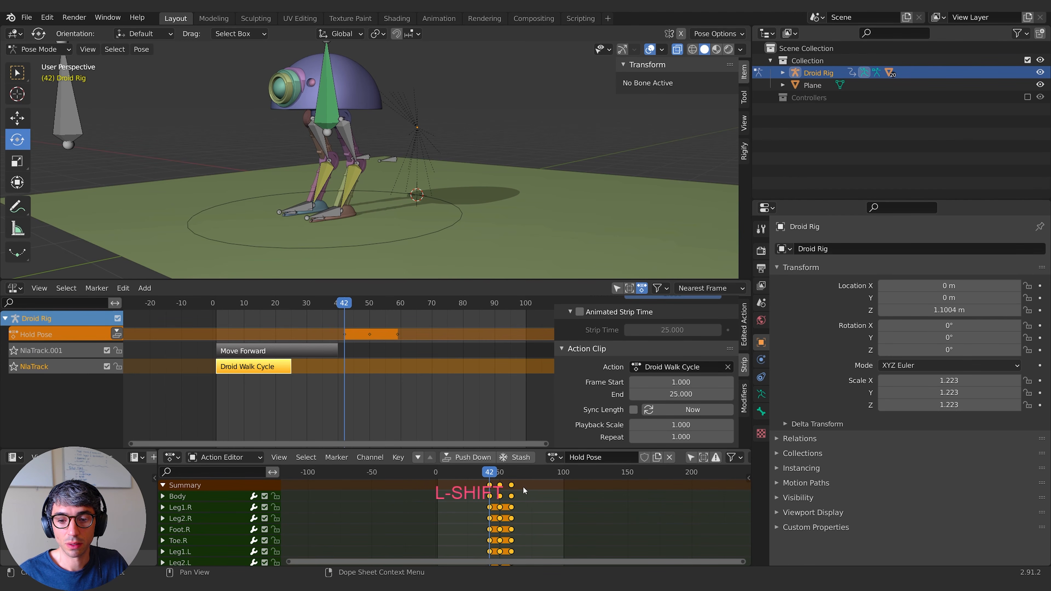
key("s")
left_click(568, 490)
key("space")
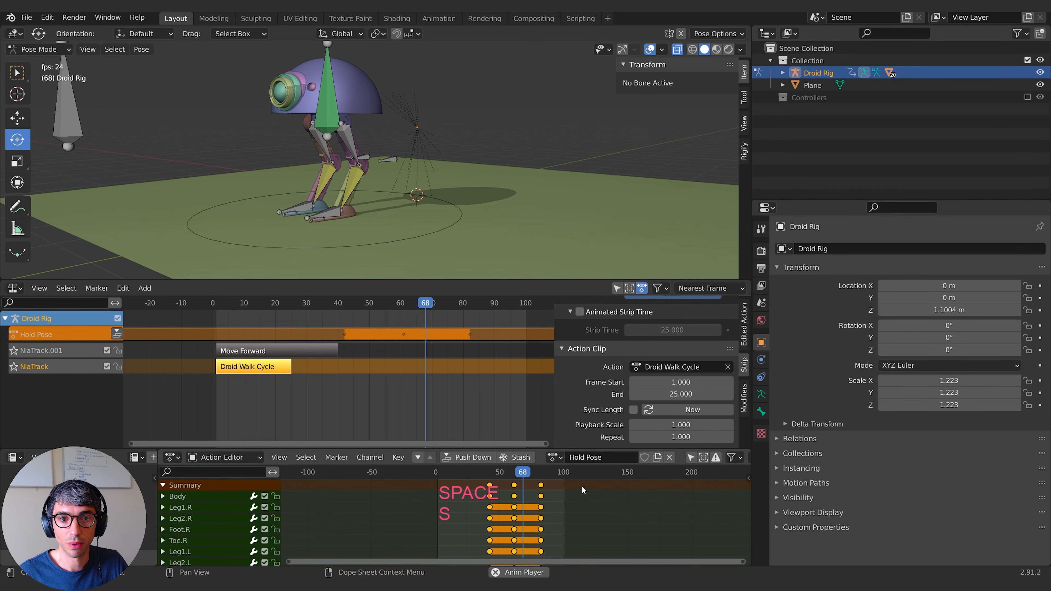
Stretch the Hold Pose keyframes further from frame 42 so the last ones land at about frame 95, and preview the motion
key("s")
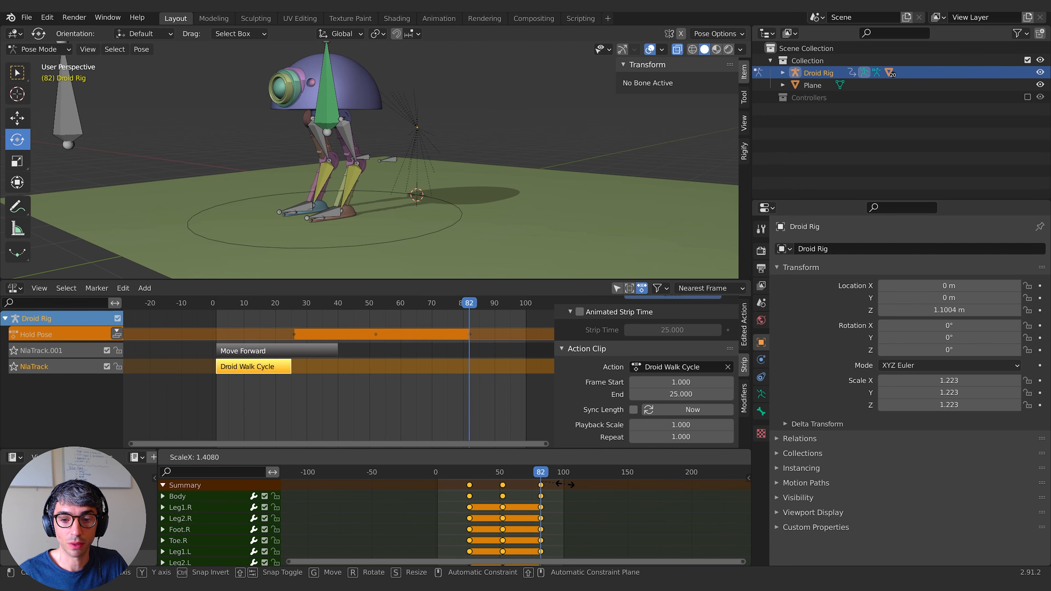
key("Escape")
left_click_drag(505, 475, 489, 477)
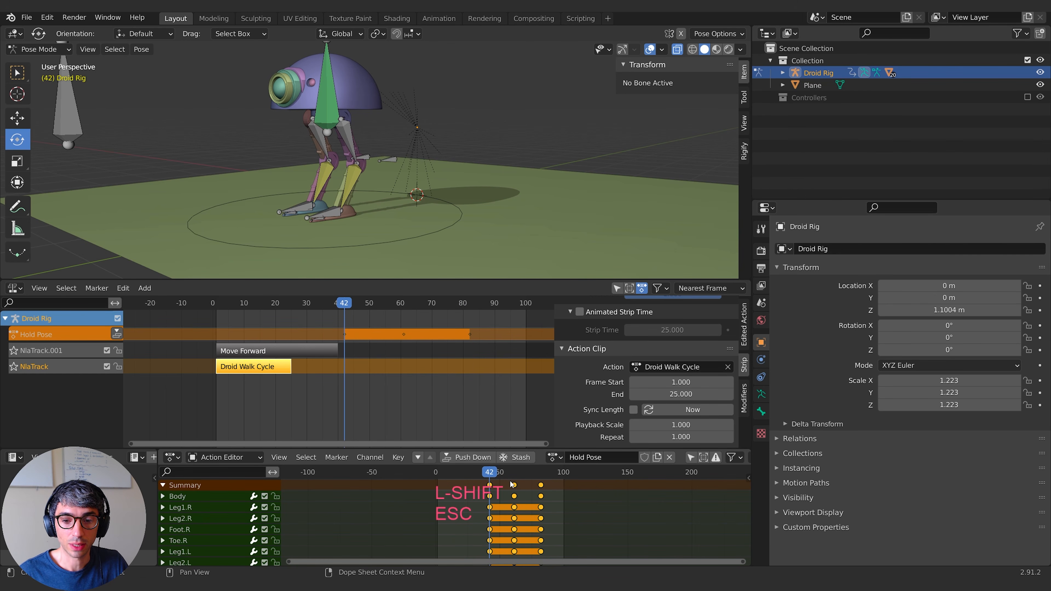
key("Up")
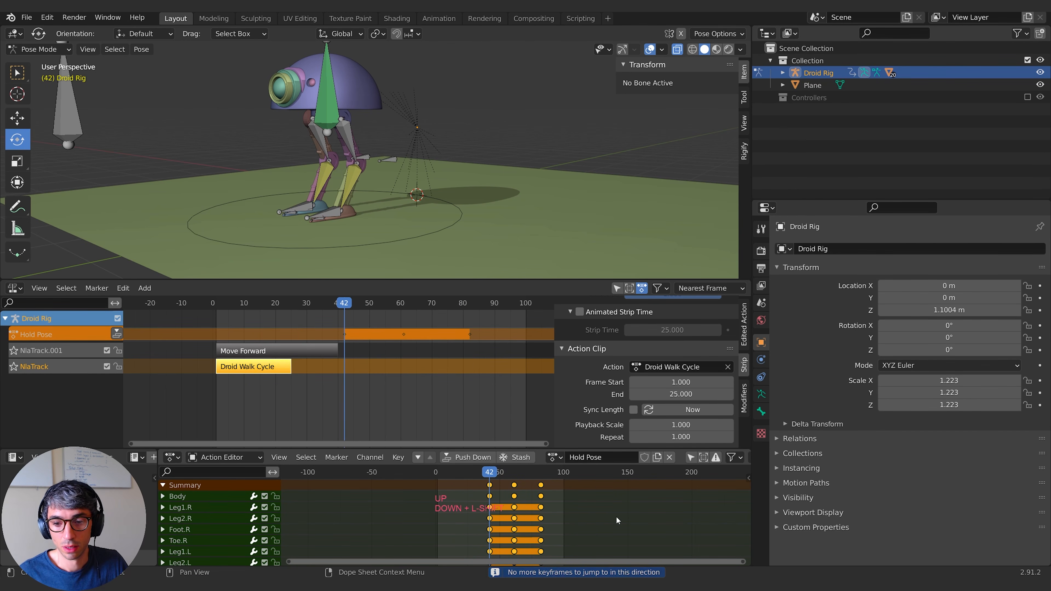
key("s")
left_click(658, 506)
key("space")
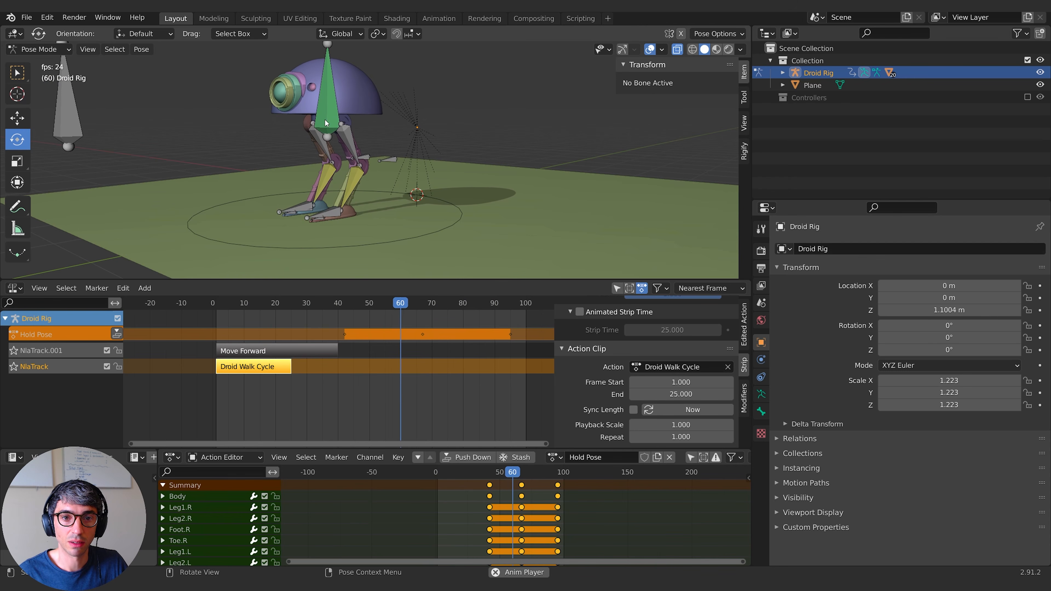
key("space")
Return to frame 42, push the Hold Pose action down into an NLA strip and select that strip
left_click_drag(547, 472, 489, 472)
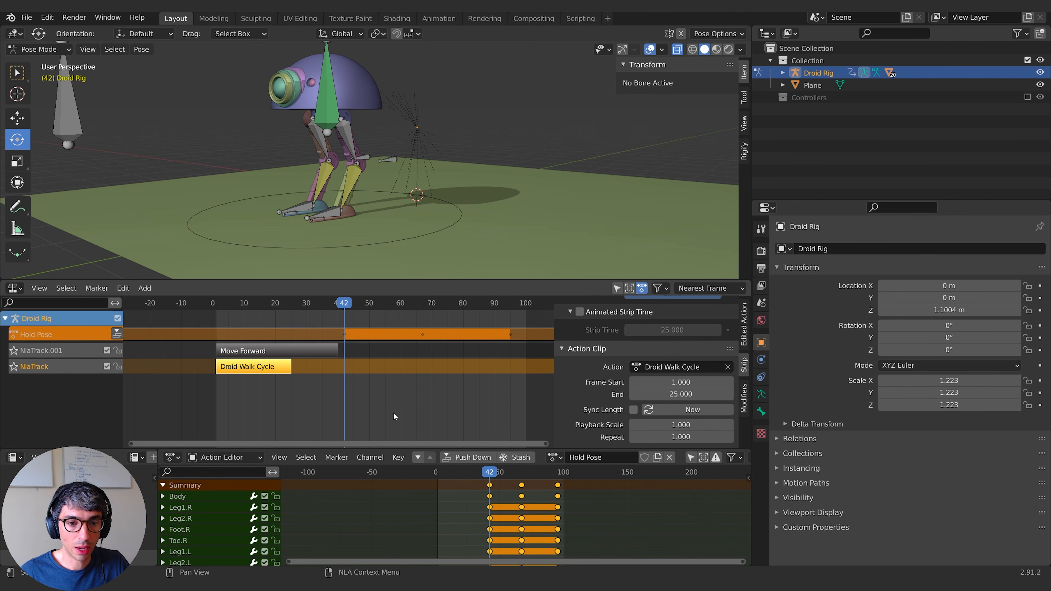
left_click(116, 335)
left_click(382, 352)
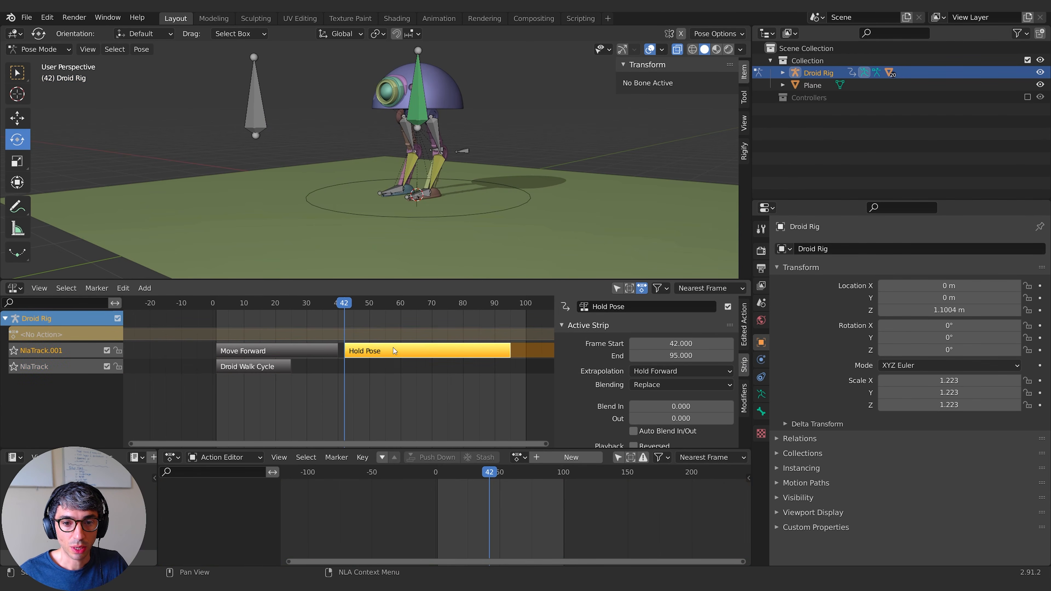
Play the combined NLA strips from the start through the beginning of Hold Pose
key("space")
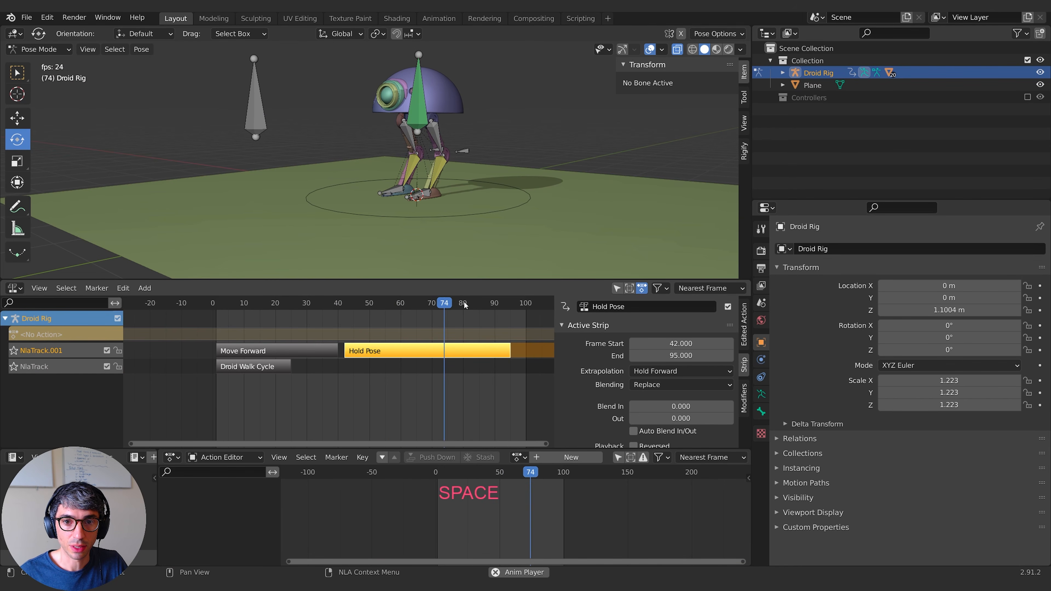
left_click_drag(428, 304, 186, 306)
key("space")
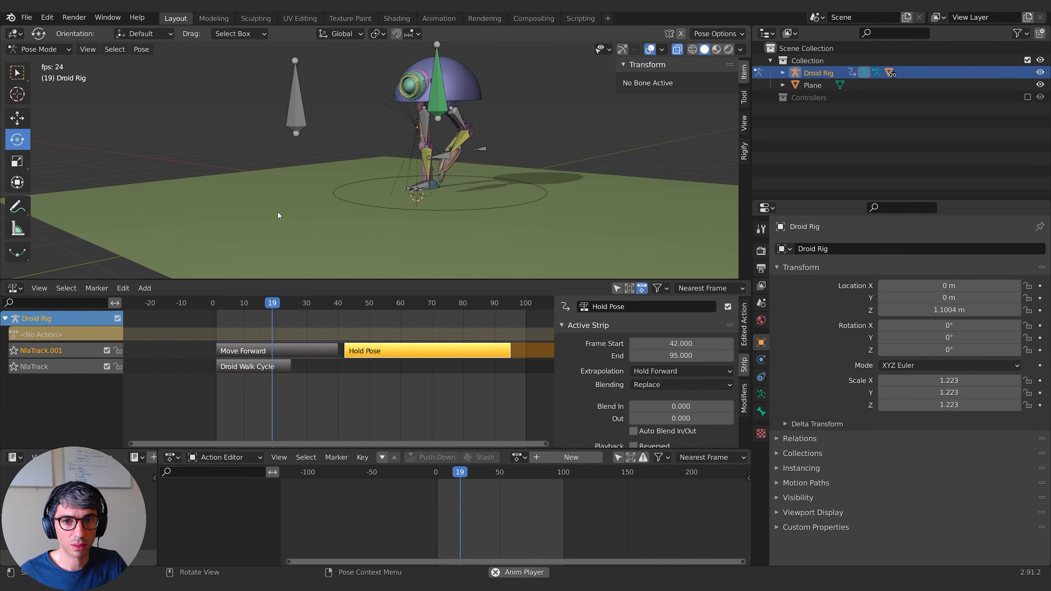
key("space")
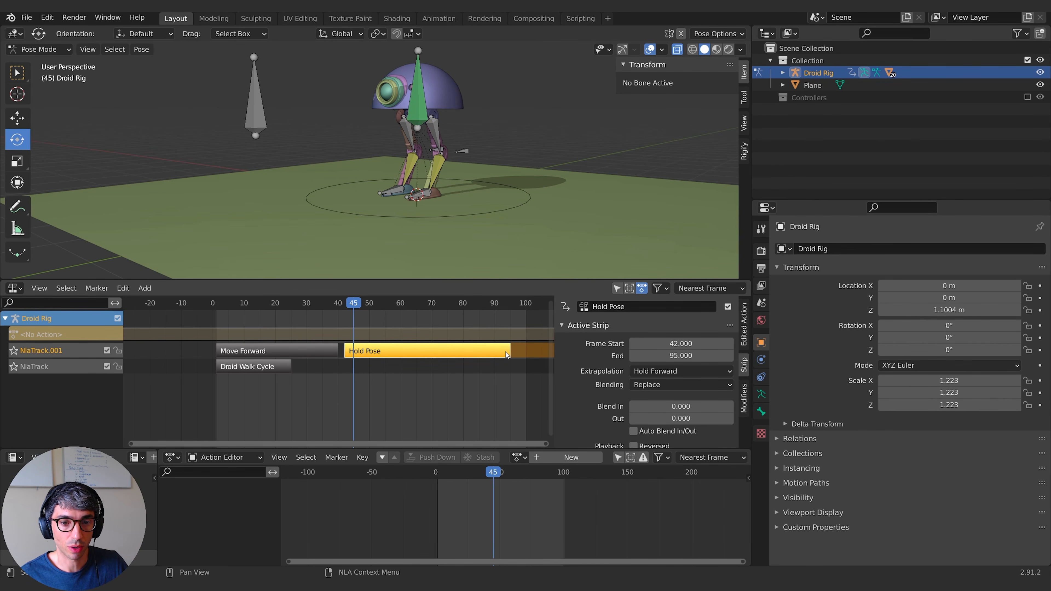
Set the Repeat value of the Droid Walk Cycle strip to 2.6
left_click(281, 367)
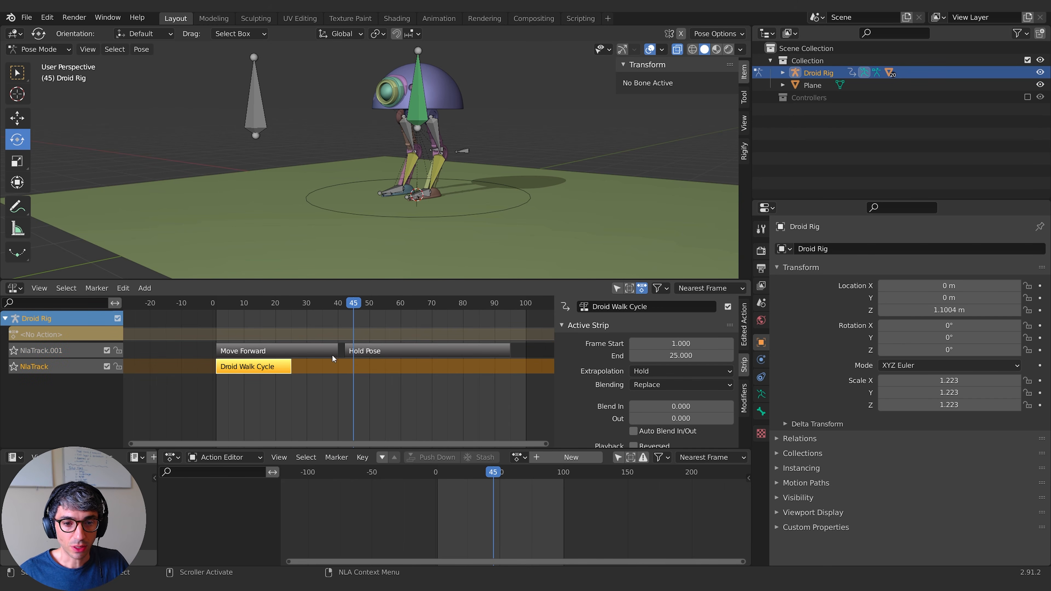
scroll(606, 400, "down", 5)
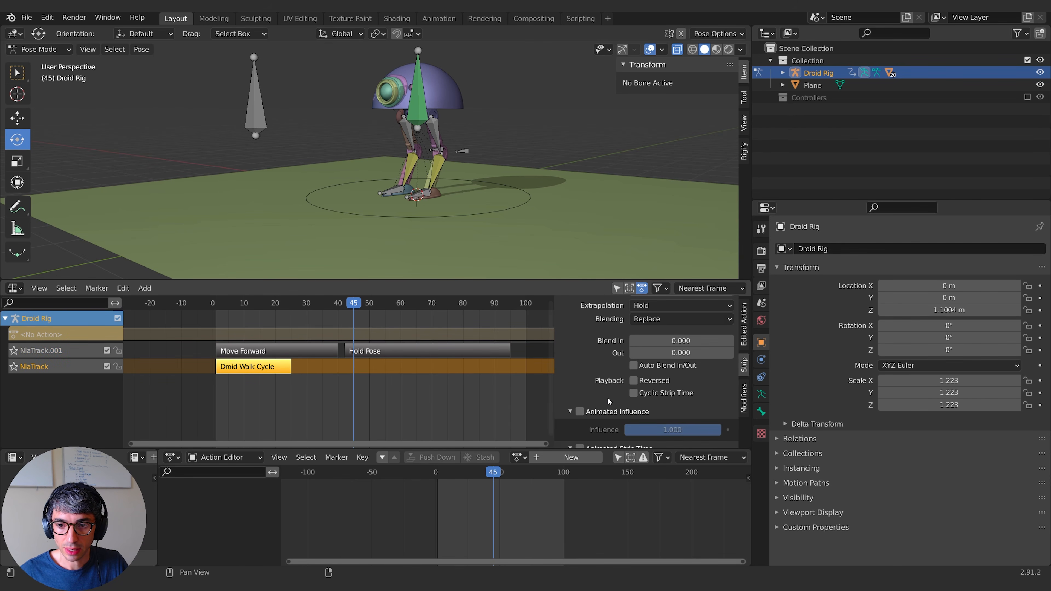
scroll(606, 401, "down", 3)
left_click_drag(680, 436, 688, 437)
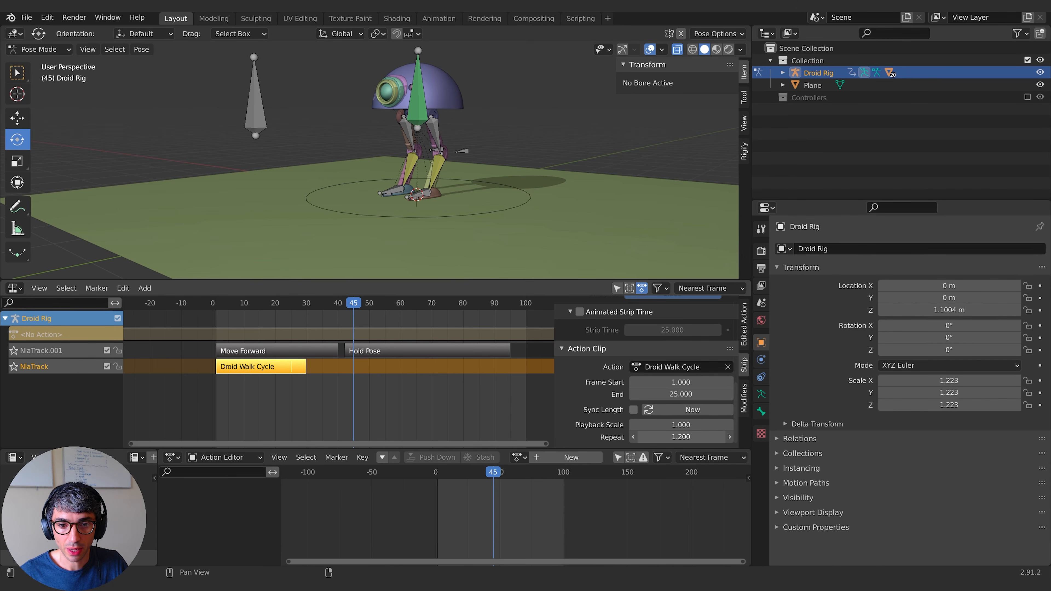
Play the animation from the start to review the repeated walk cycle running into Hold Pose
key("space")
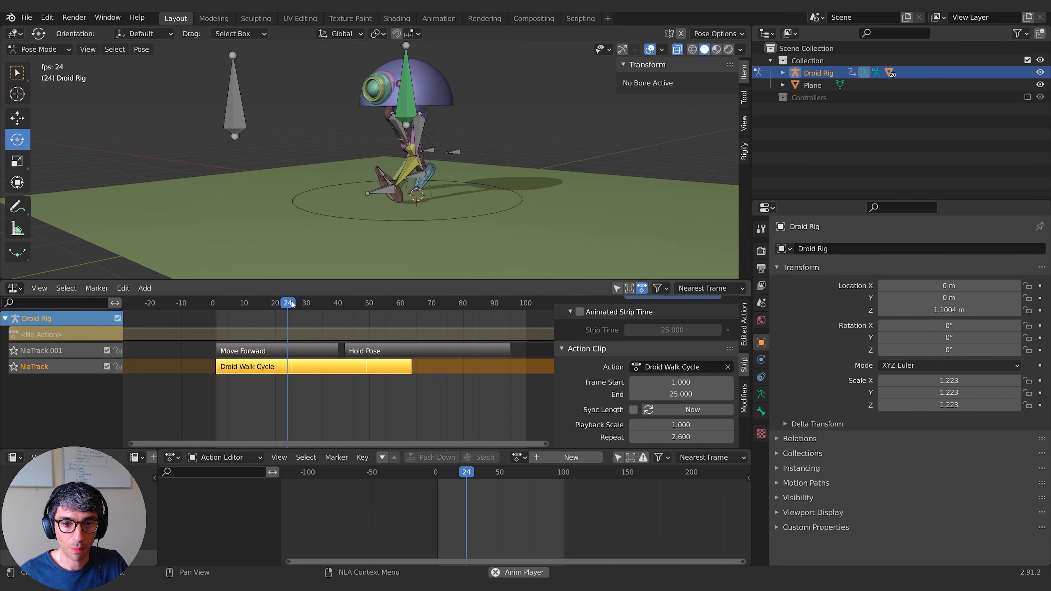
key("space")
left_click_drag(383, 301, 207, 313)
key("space")
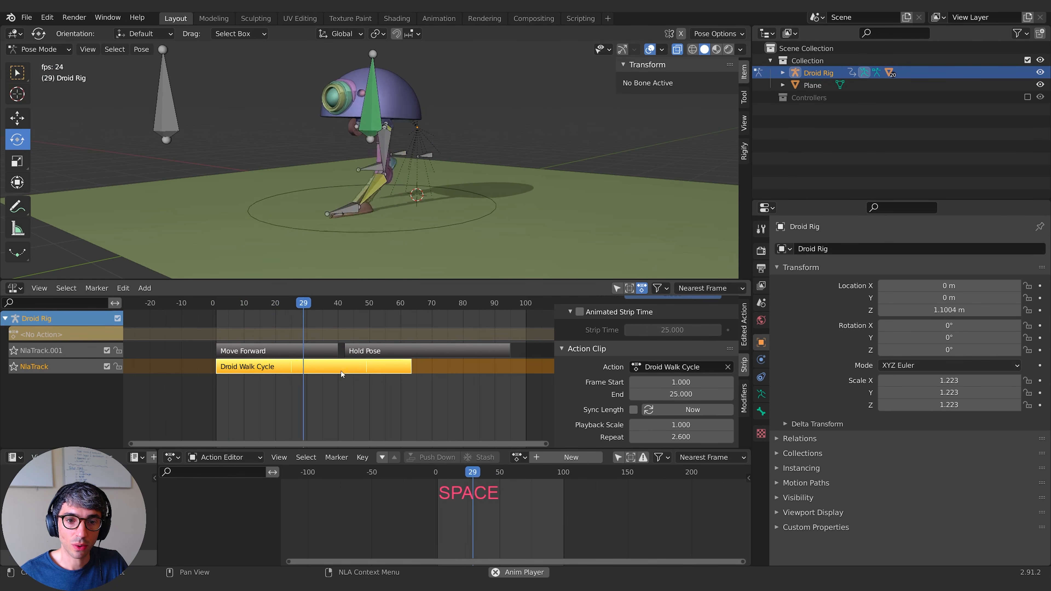
key("space")
Examine the droid's position at frames 42 and 40, around the start of the Hold Pose strip
left_click(397, 348)
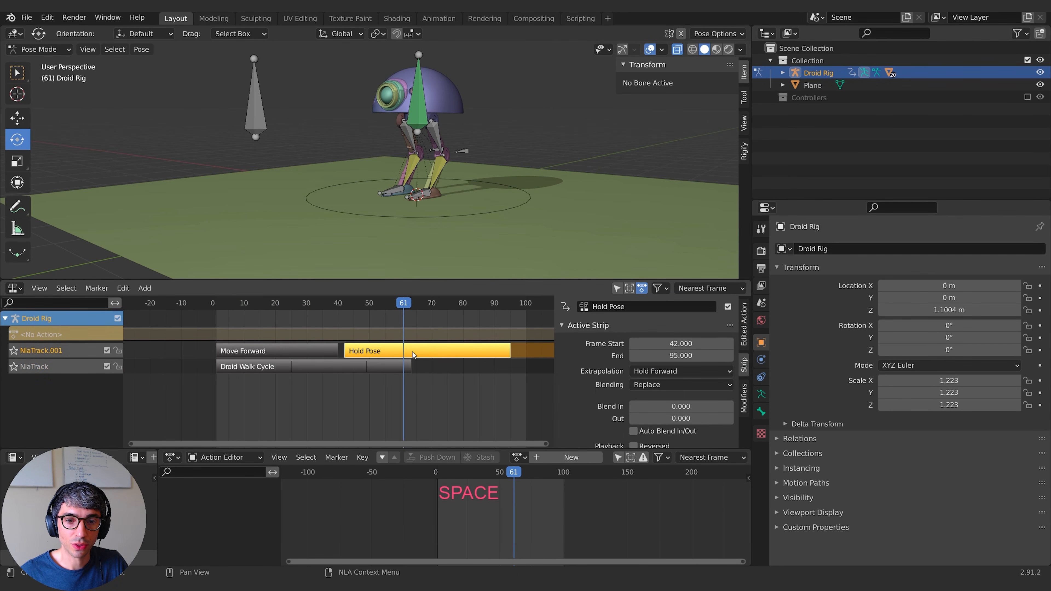
left_click_drag(331, 310, 343, 310)
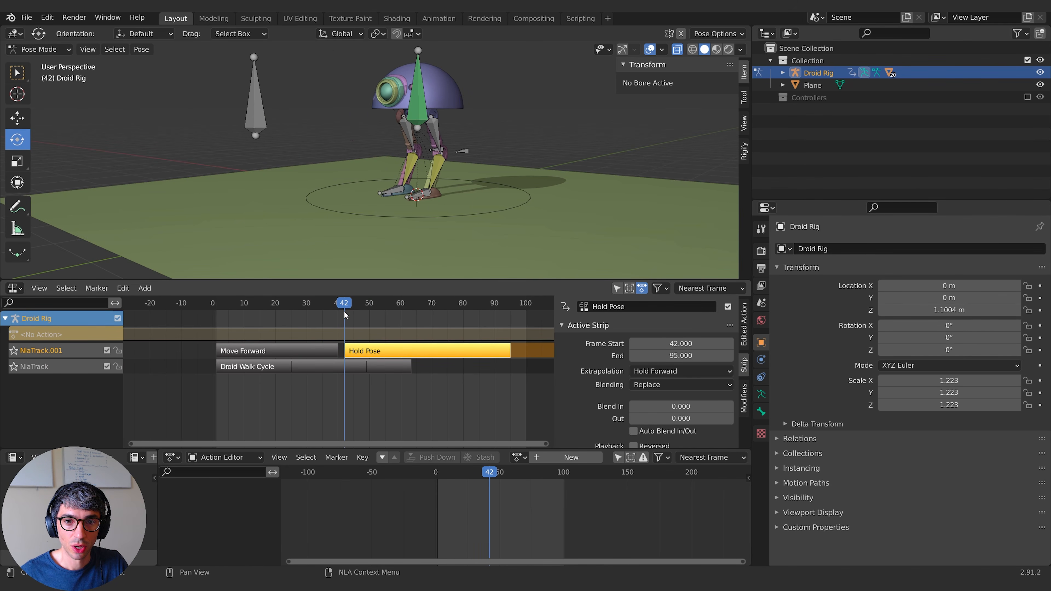
middle_click_drag(519, 223, 483, 213)
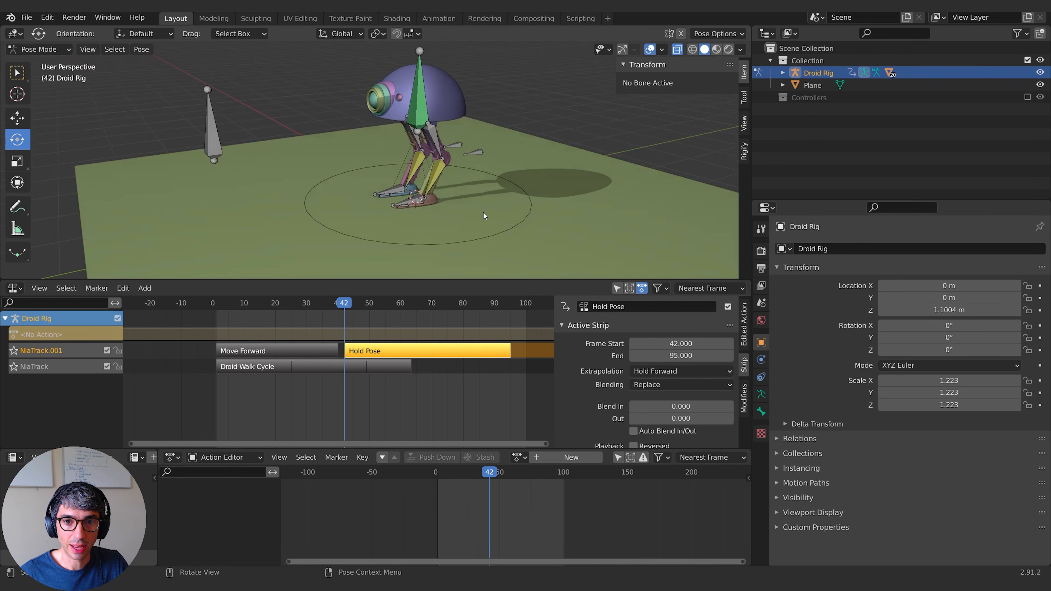
middle_click_drag(425, 106, 418, 86)
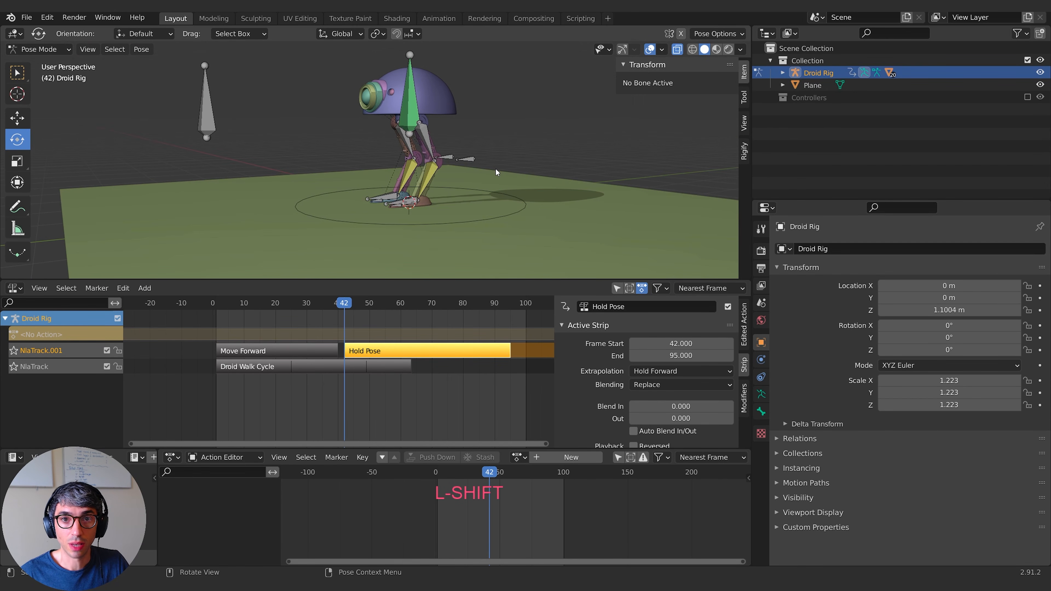
left_click_drag(342, 303, 338, 304)
Add one empty NLA track above the Droid Rig's existing tracks, undoing the extra addition
left_click(73, 367)
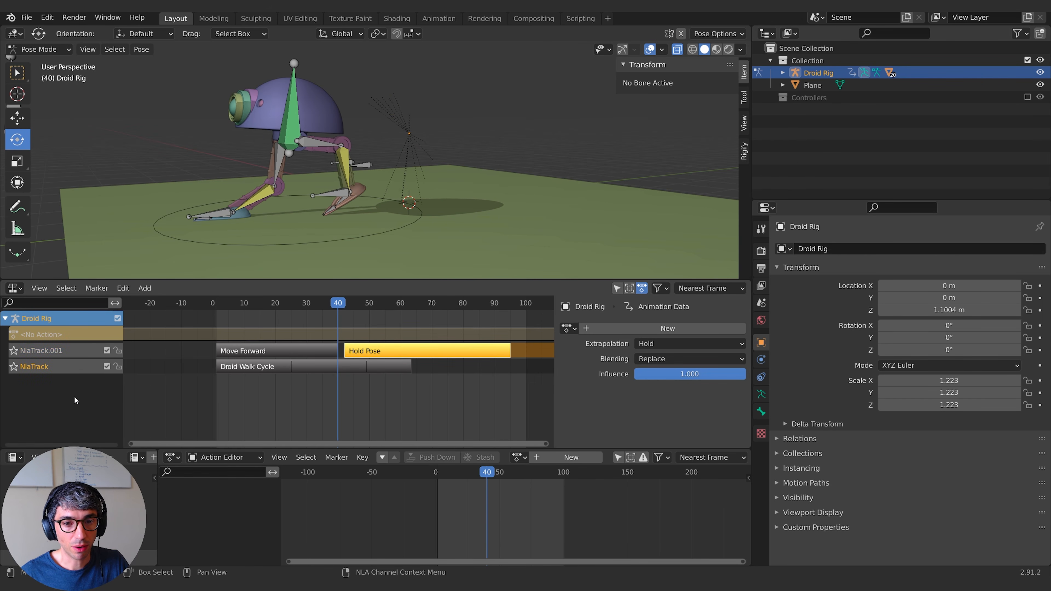
right_click(62, 373)
key("shift+a")
left_click(51, 319)
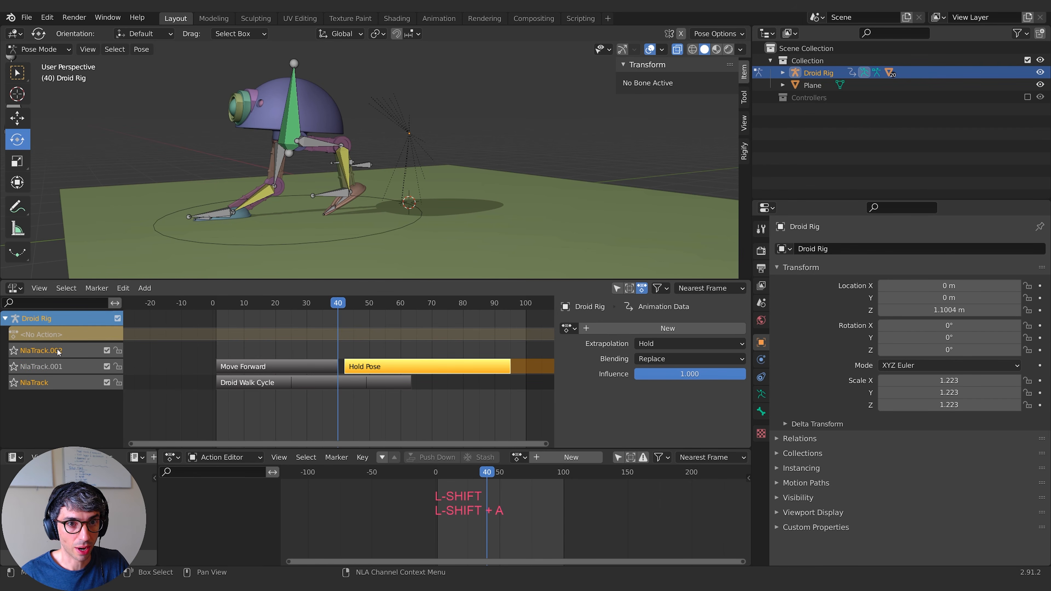
key("shift+a")
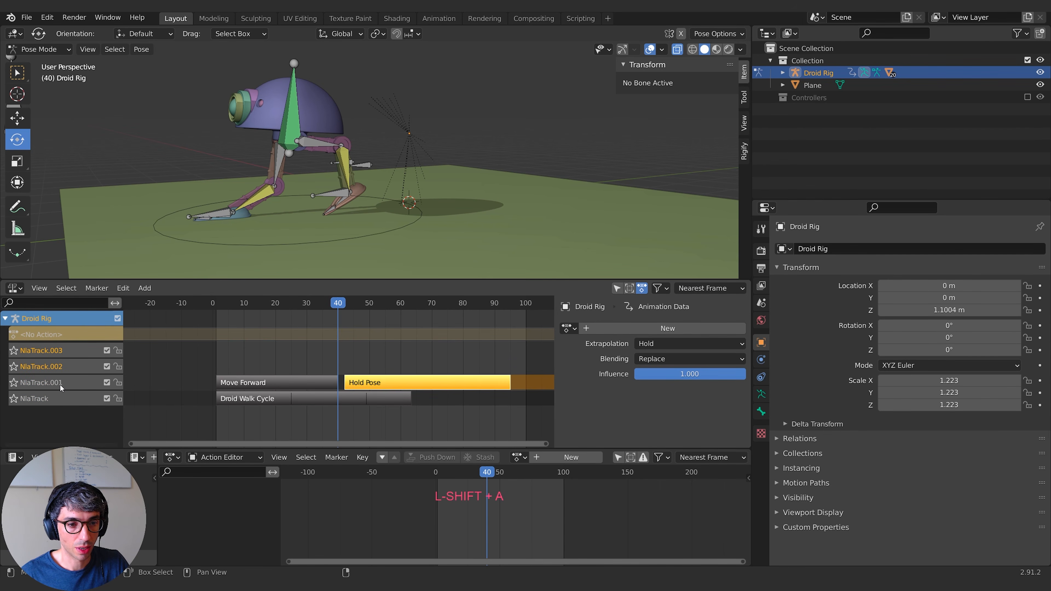
key("ctrl+z")
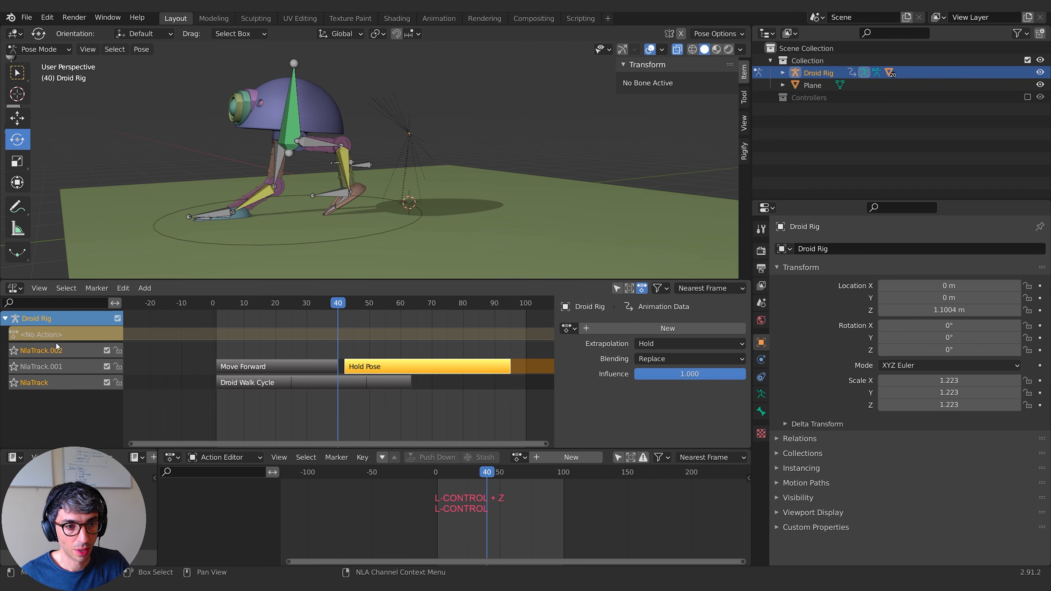
Move the Move Forward strip up onto the empty top track, separate from Hold Pose, with Droid Walk Cycle also selected
left_click(473, 367)
left_click(352, 367)
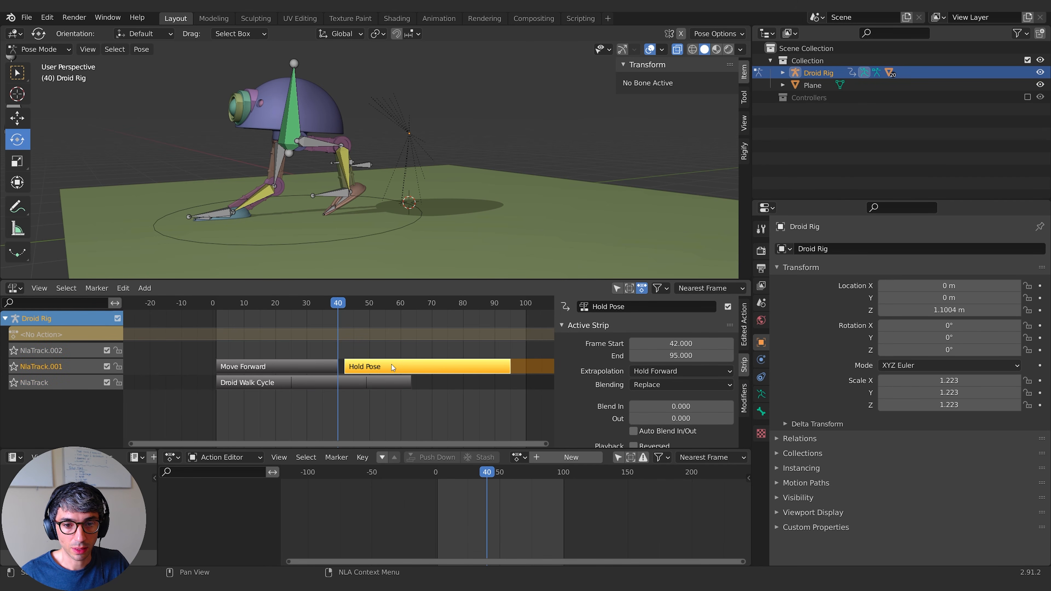
left_click(322, 366)
left_click(304, 385, "shift")
left_click_drag(265, 368, 265, 352)
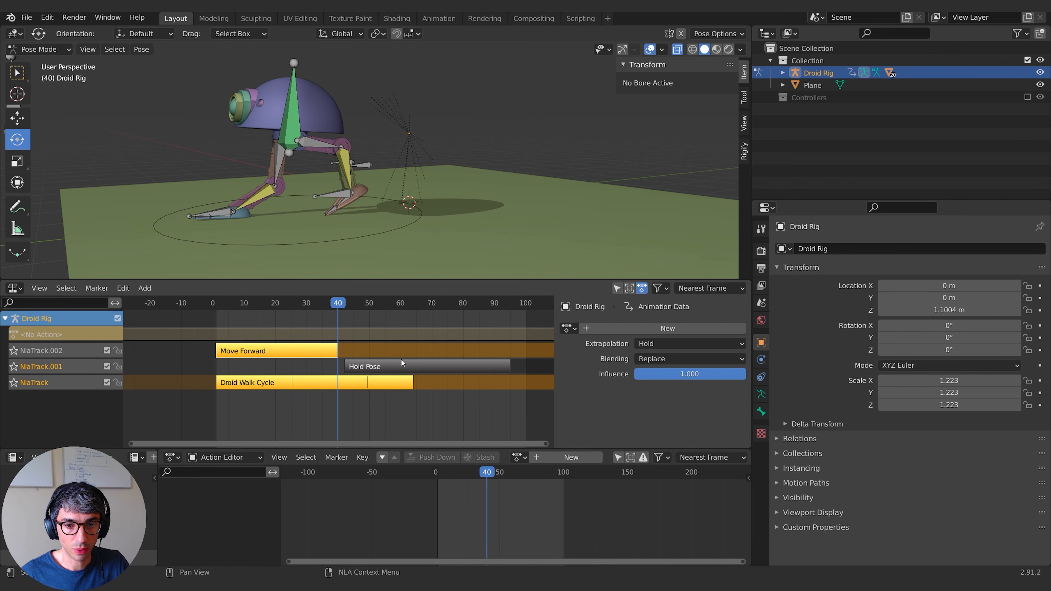
Add another NLA track and restack the strips, with Move Forward on top, Droid Walk Cycle beneath it and Hold Pose below both
key("shift+a")
left_click_drag(279, 365, 279, 342)
left_click(282, 369)
left_click_drag(280, 396, 279, 441)
left_click_drag(347, 400, 358, 348)
left_click_drag(294, 368, 290, 365)
left_click(393, 398)
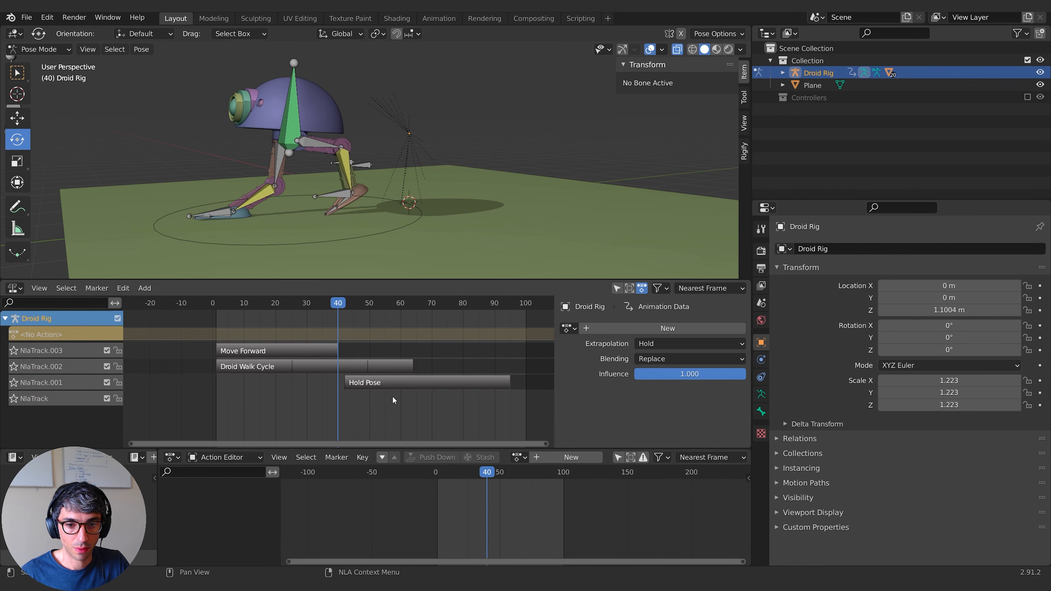
Examine the droid's pose at frame 66, past the end of Droid Walk Cycle, with the Hold Pose strip selected
left_click_drag(342, 303, 418, 318)
left_click(390, 385)
left_click(307, 385)
left_click(418, 385)
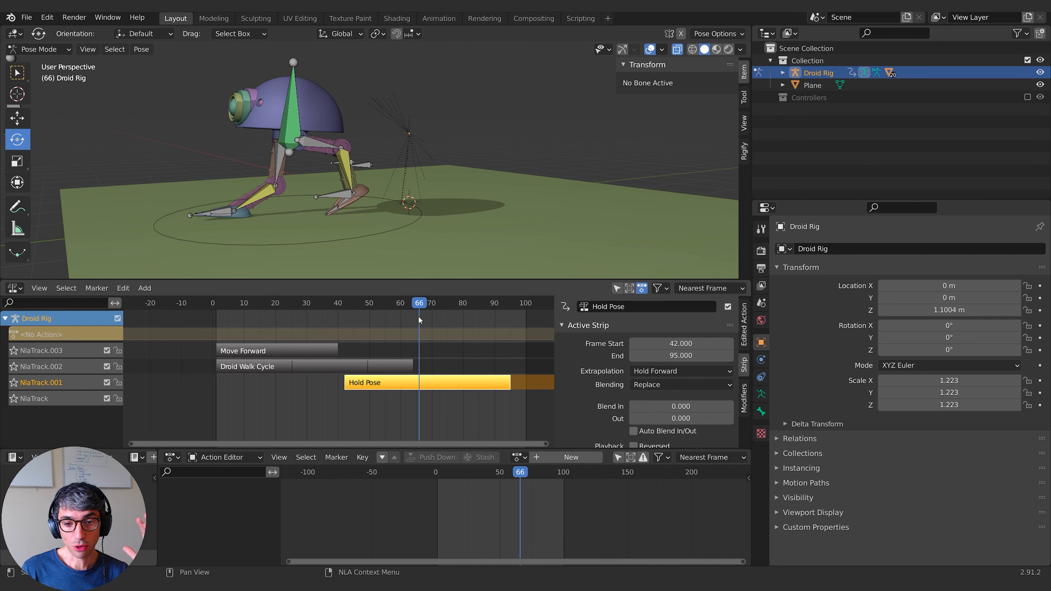
left_click(424, 341)
left_click(440, 384)
Examine how Droid Walk Cycle affects the pose from frame 49 to frame 78, inside and beyond the strip
left_click_drag(434, 316, 399, 302)
key("Left")
left_click(373, 363)
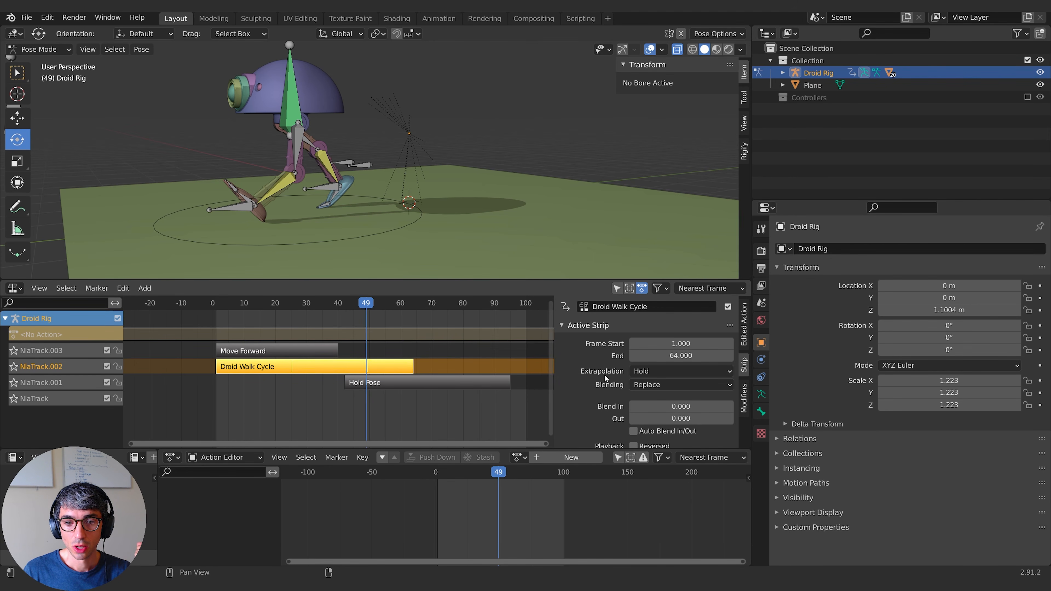
left_click_drag(358, 303, 409, 309)
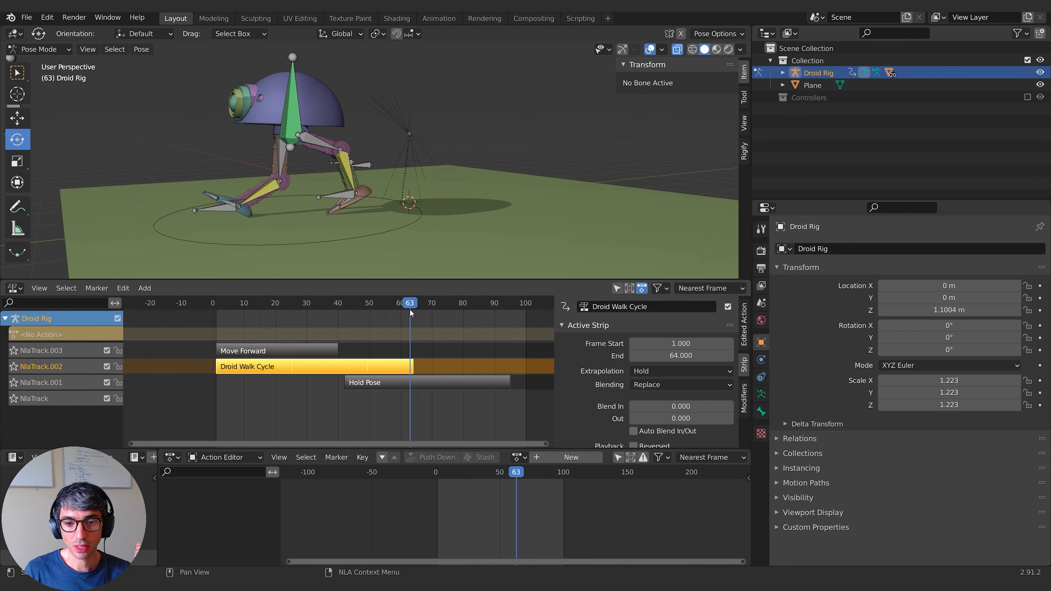
left_click_drag(409, 308, 457, 303)
left_click(421, 303)
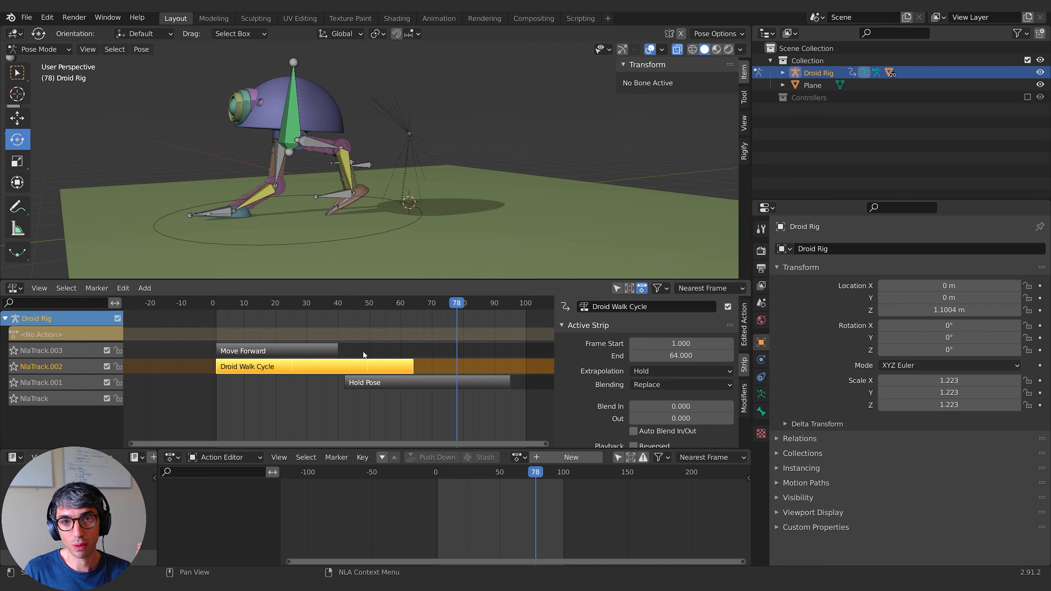
left_click_drag(452, 303, 458, 325)
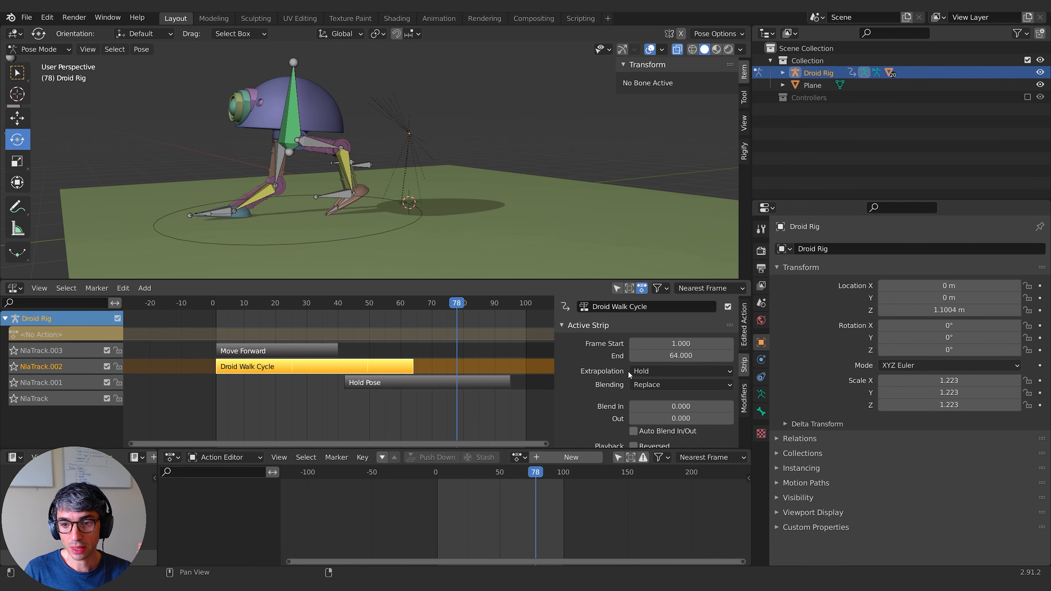
Set the Droid Walk Cycle strip's extrapolation to Nothing
left_click(656, 371)
left_click(657, 368)
left_click(657, 368)
left_click(662, 378)
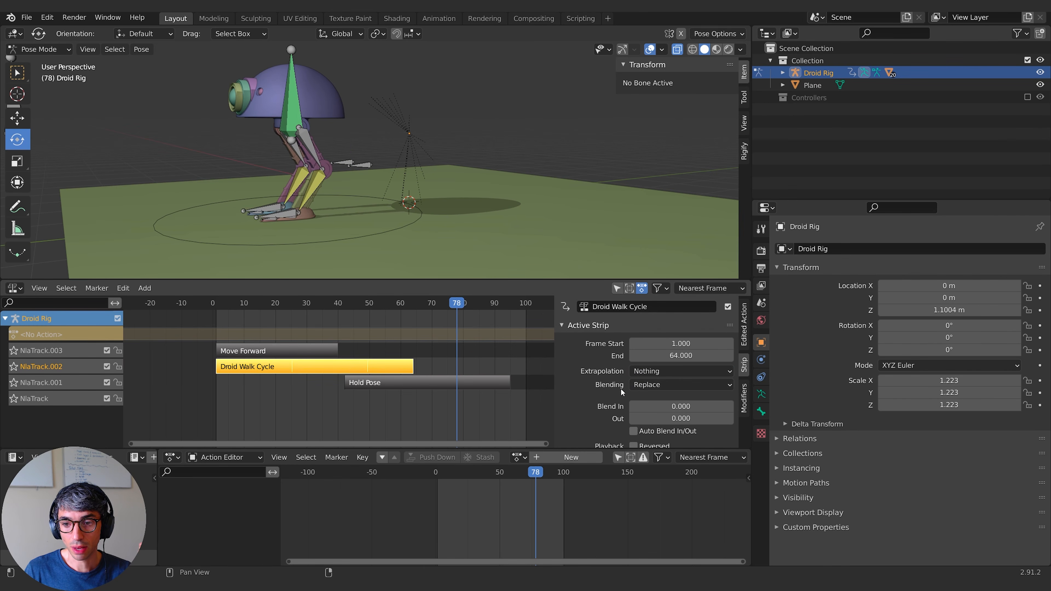
Set the Hold Pose strip's blending to Combine and check the pose at frame 62
left_click_drag(456, 302, 375, 308)
left_click(421, 385)
left_click(673, 384)
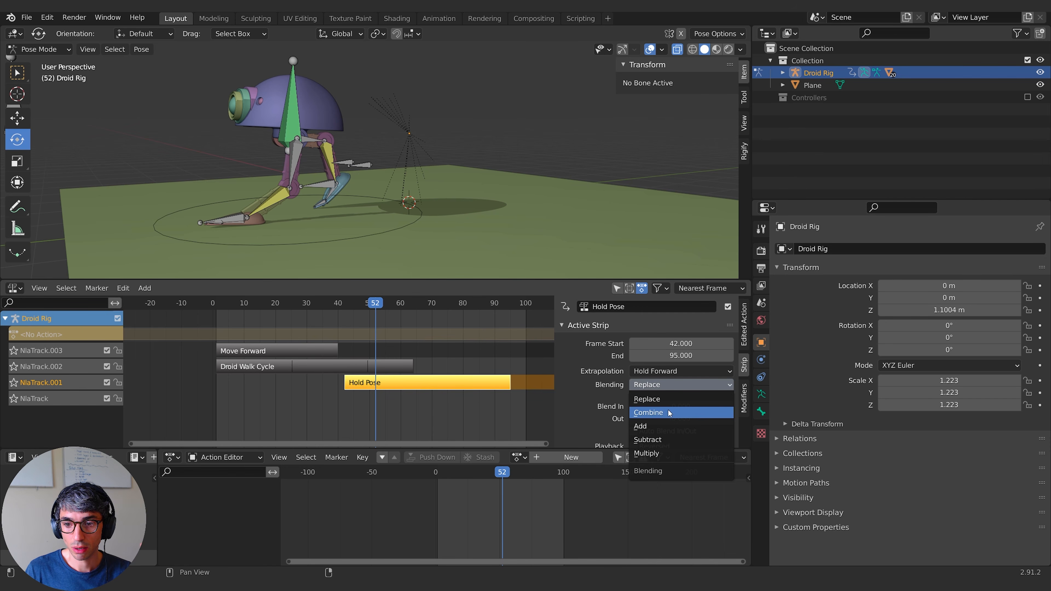
left_click(648, 412)
left_click_drag(383, 304, 407, 305)
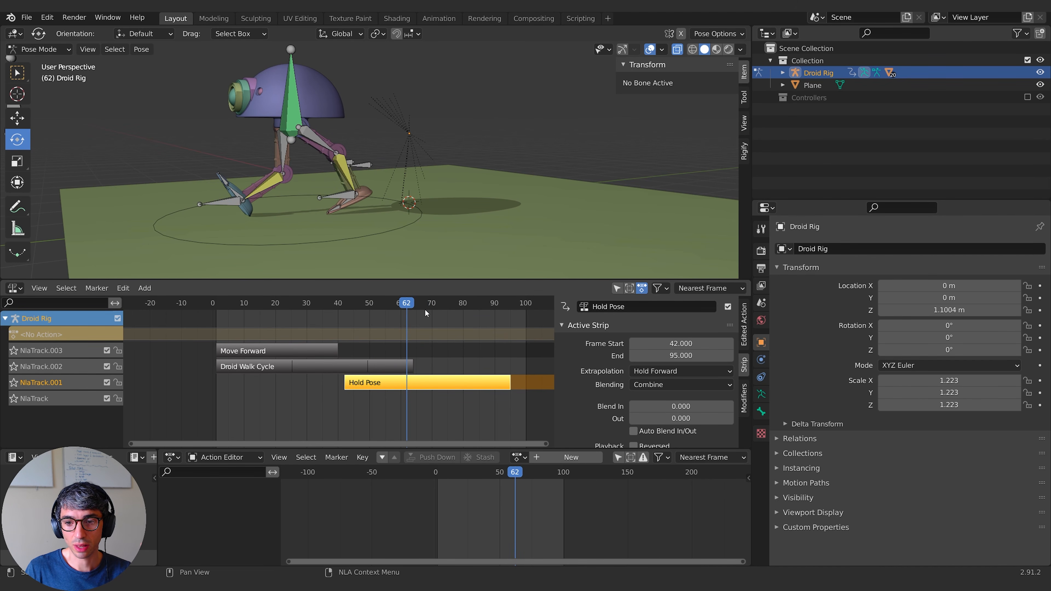
scroll(648, 422, "down", 2)
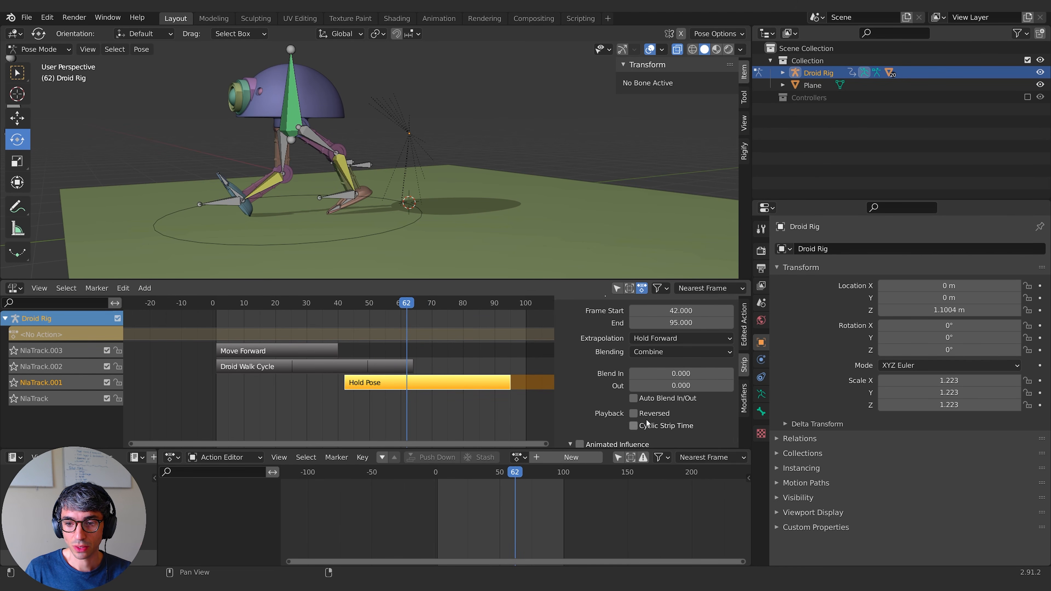
scroll(583, 363, "up", 1)
Try Combine blending on the Droid Walk Cycle strip at frame 60, comparing it with Replace and restoring Replace
mouse_move(393, 304)
left_mouse_down()
mouse_move(329, 305)
mouse_move(385, 304)
left_mouse_up()
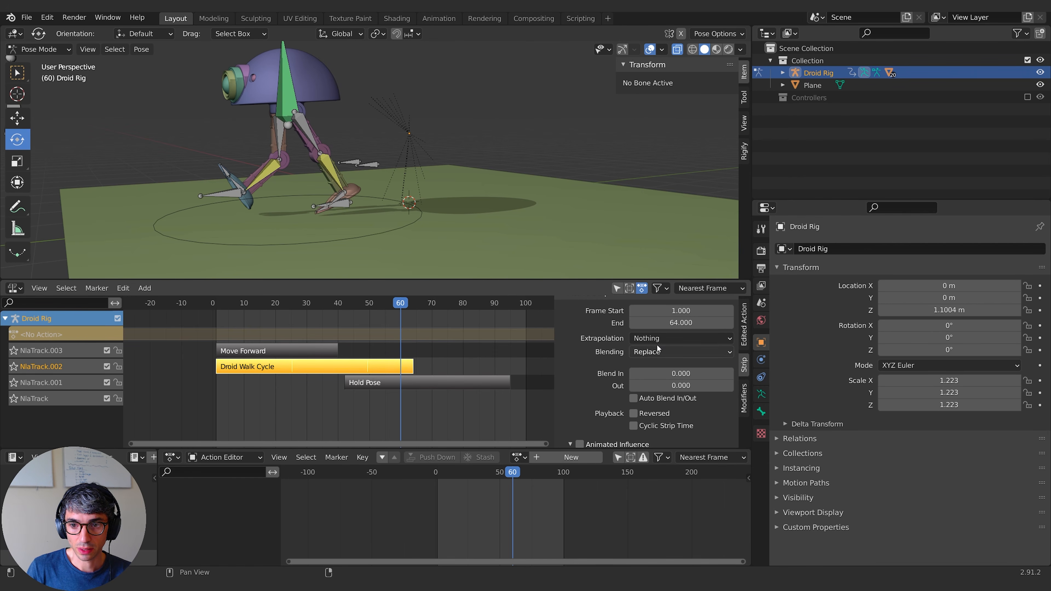
left_click(658, 351)
left_click(652, 378)
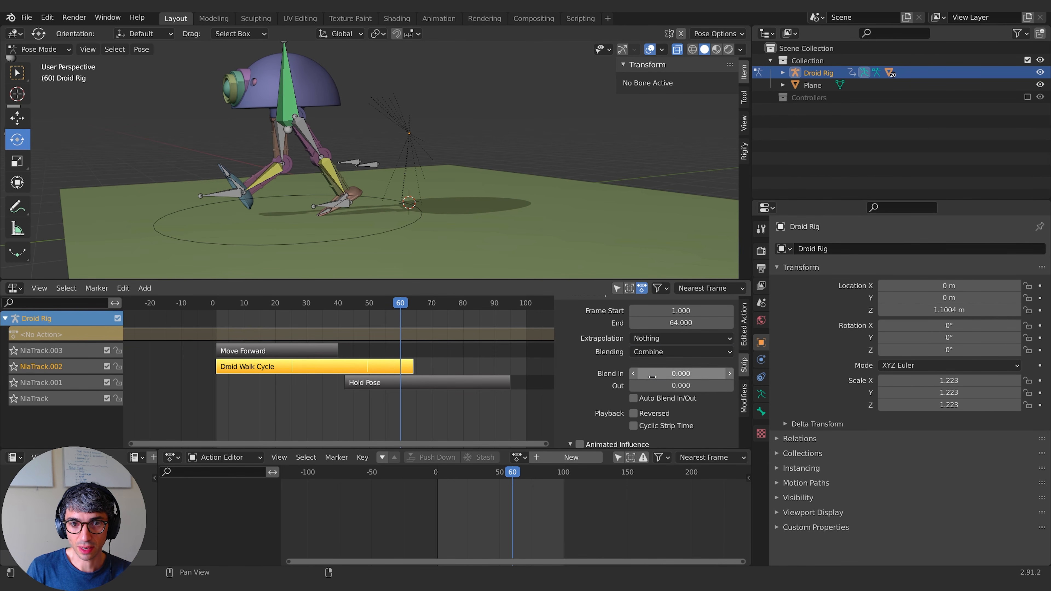
left_click(658, 351)
left_click(655, 366)
left_click(658, 351)
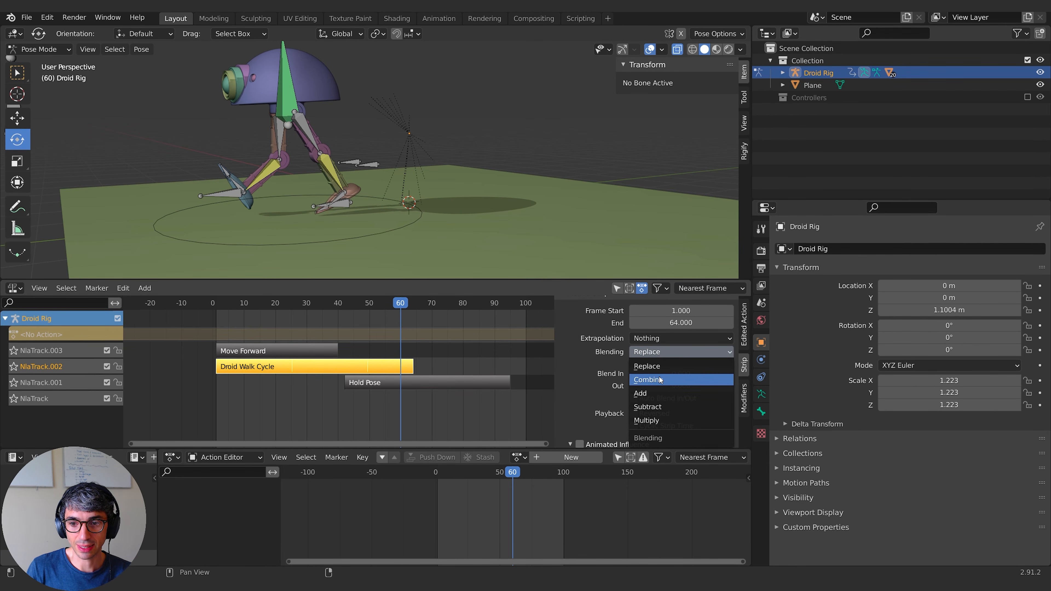
left_click(659, 379)
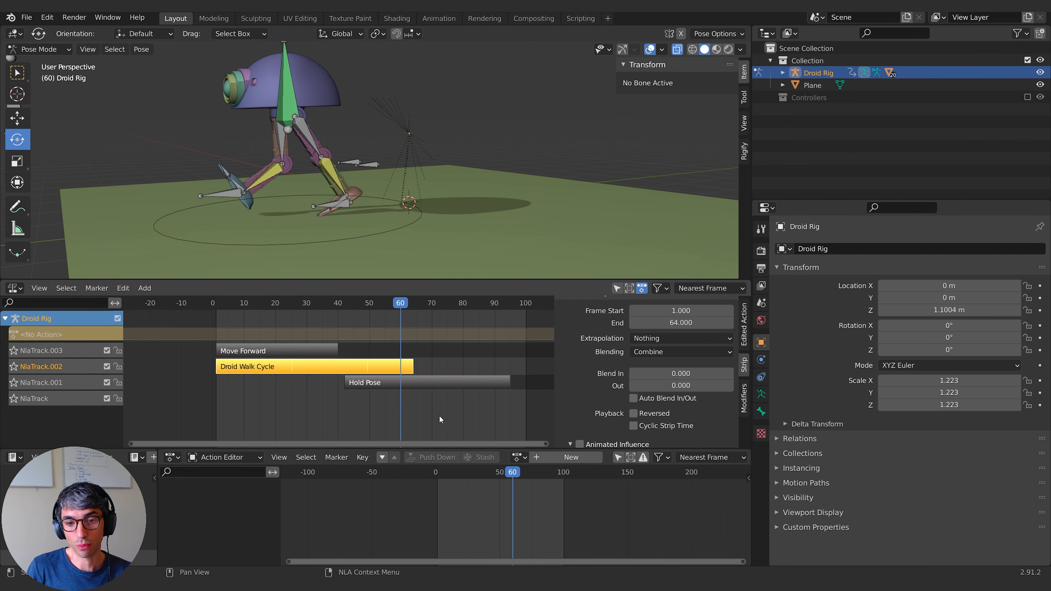
left_click(662, 352)
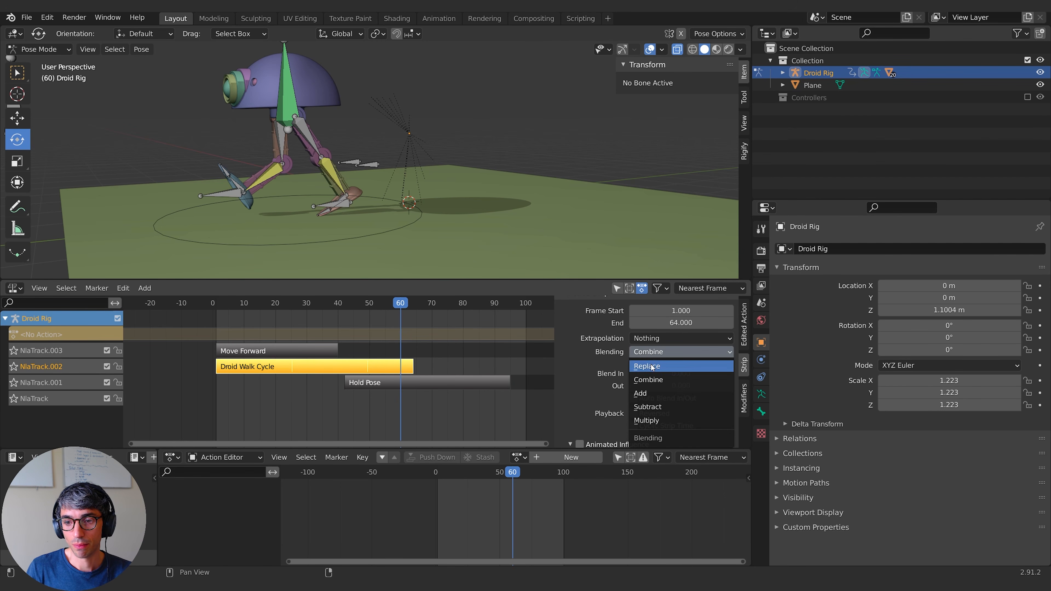
left_click(652, 366)
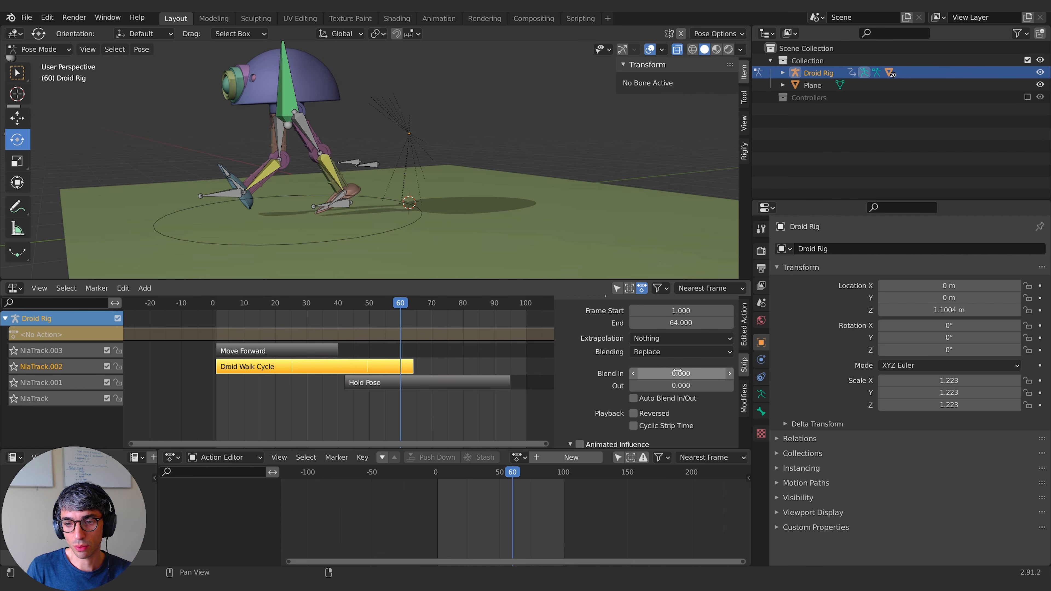
Set Droid Walk Cycle's Blend Out to 11.3 and play the transition into Hold Pose
left_click_drag(678, 385, 709, 385)
left_click_drag(386, 303, 422, 305)
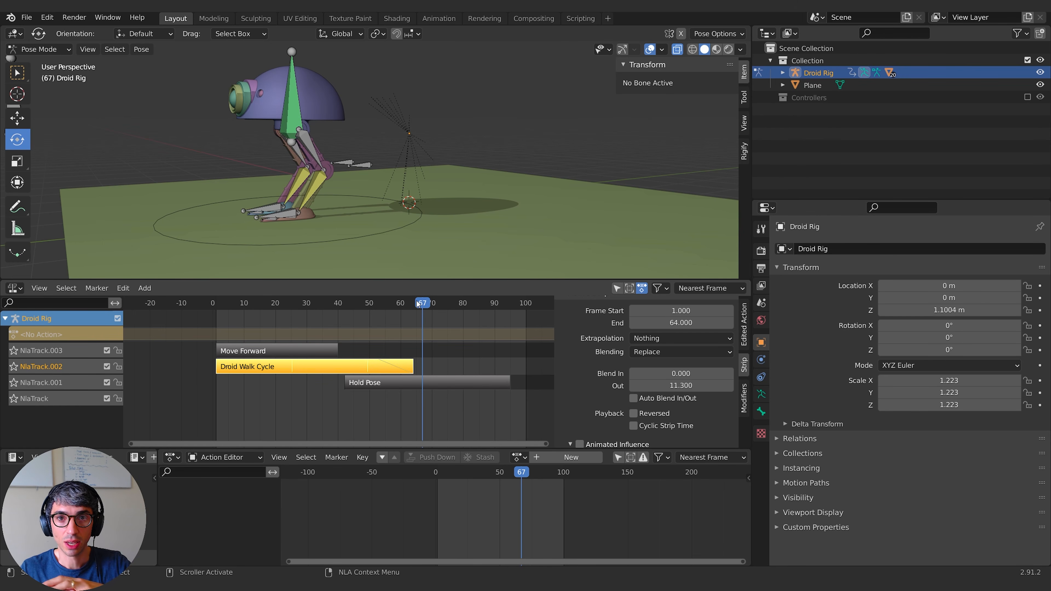
left_click_drag(410, 304, 271, 317)
key("space")
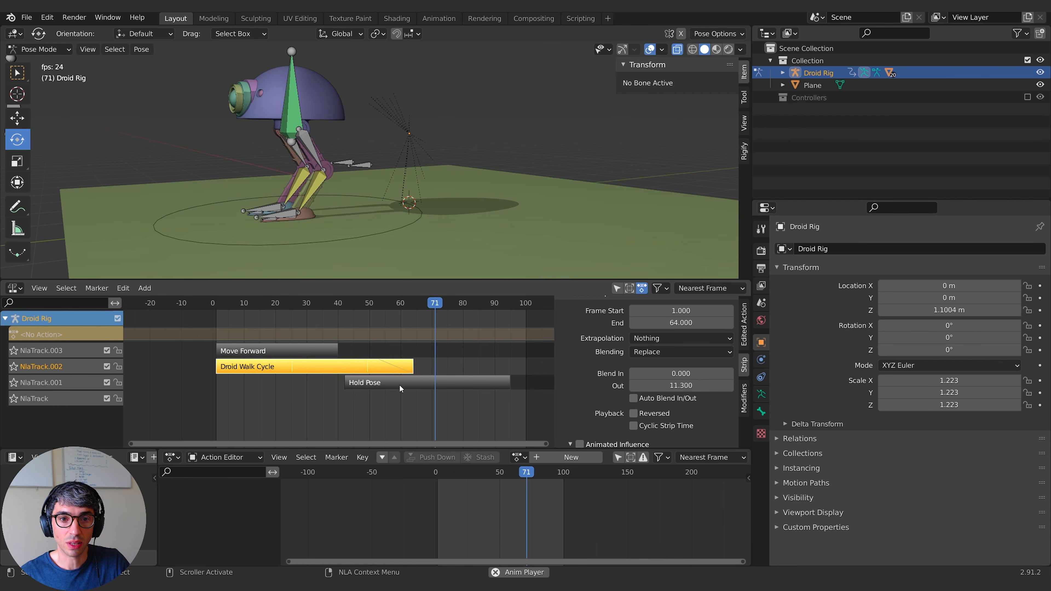
key("space")
Replay the animation from about frame 17 with Move Forward selected to review how the forward motion meets the walk cycle's end
left_click_drag(420, 303, 272, 316)
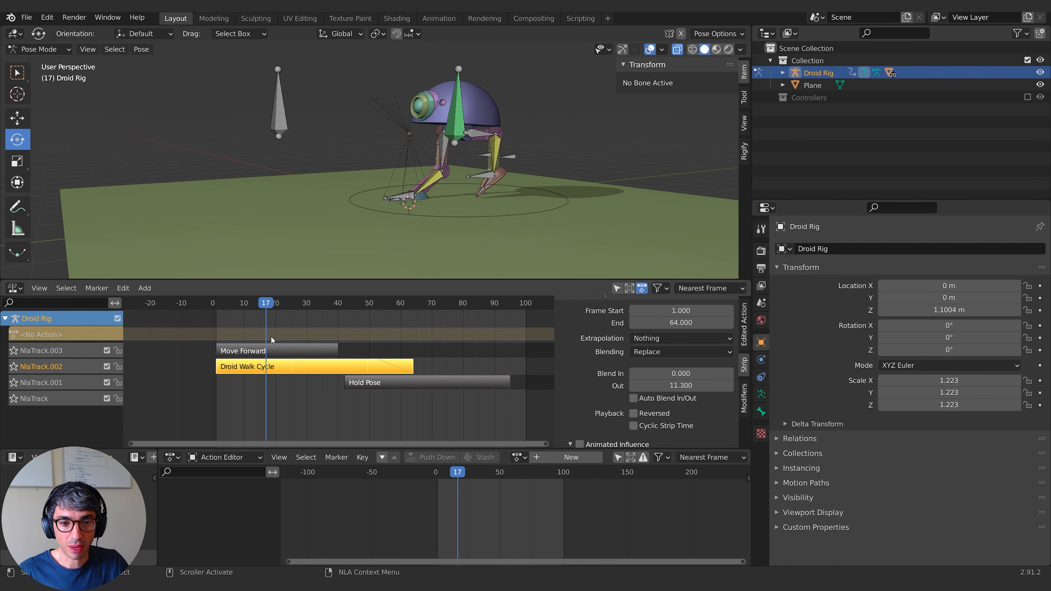
left_click(285, 350)
key("space")
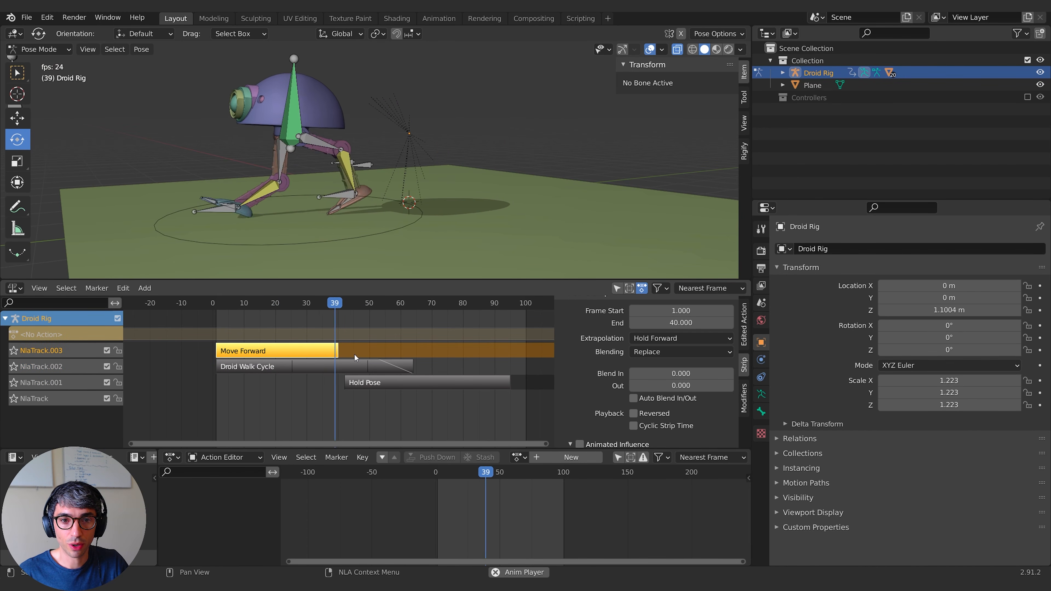
key("space")
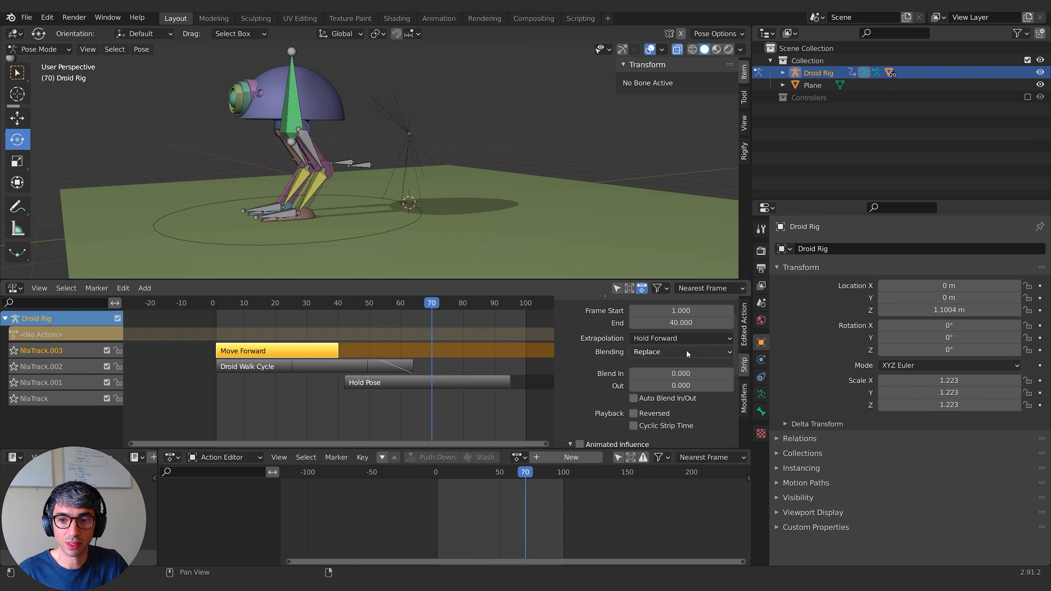
key("space")
key("space")
left_click_drag(480, 303, 277, 302)
key("space")
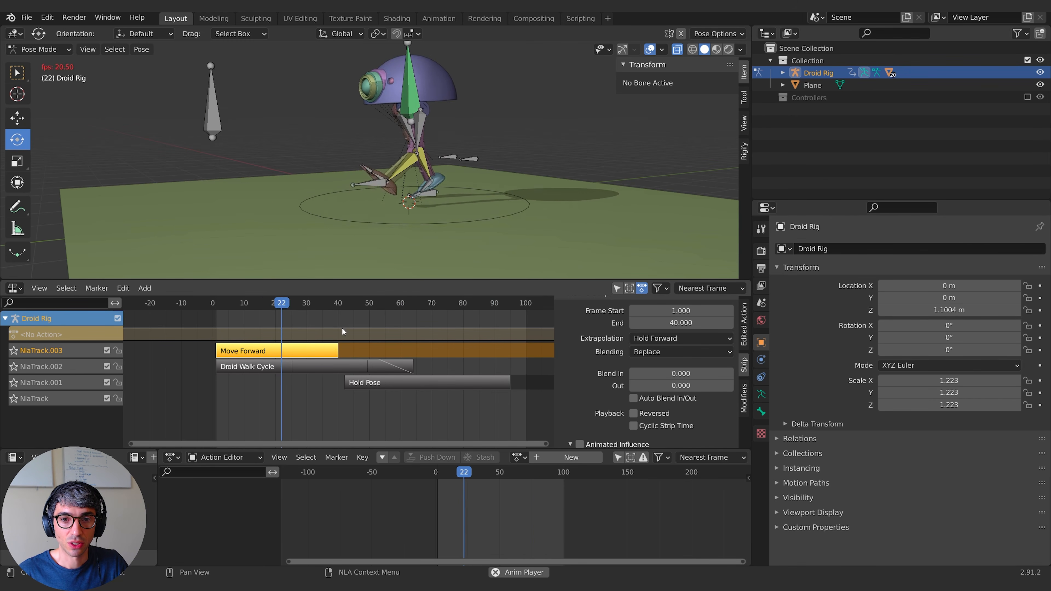
key("space")
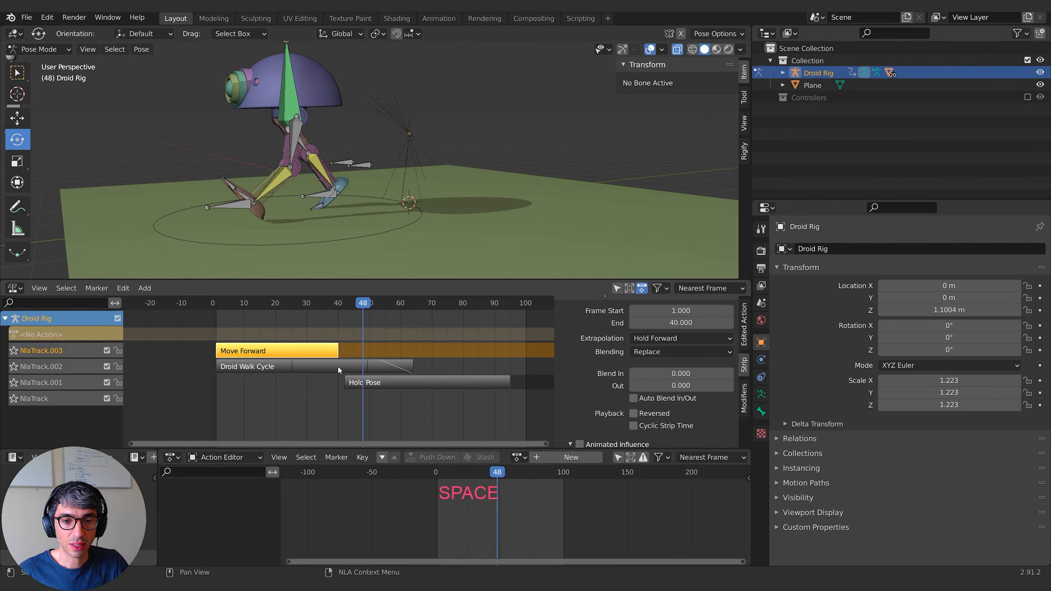
Select the Droid Walk Cycle strip and replay the animation from the start
left_click(338, 365)
left_click(339, 304)
key("shift+Left")
key("space")
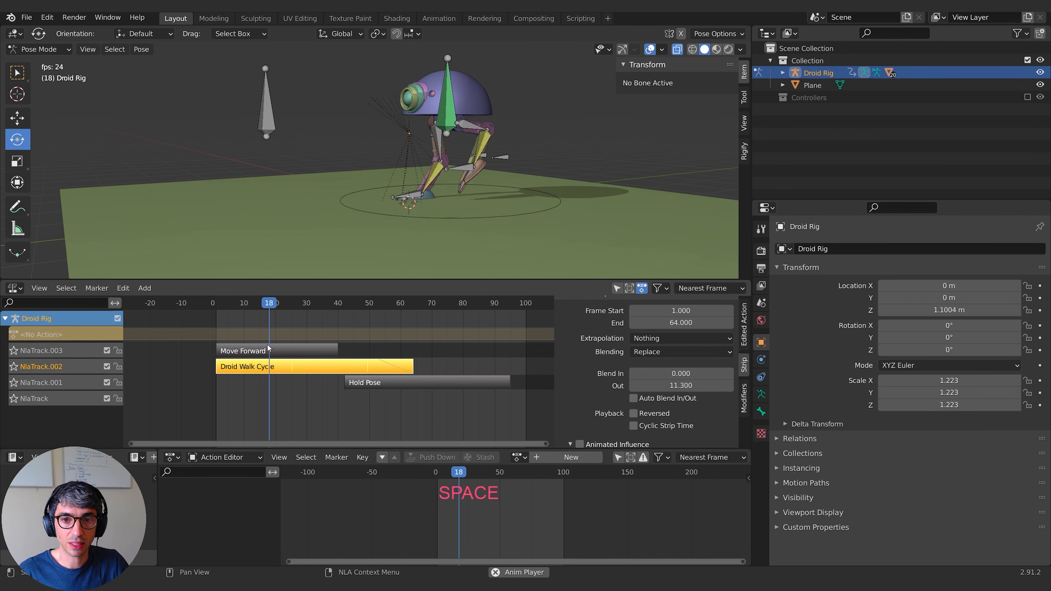
key("space")
Reduce Droid Walk Cycle's Repeat so the strip ends at about frame 40, in line with Move Forward
left_click(336, 303)
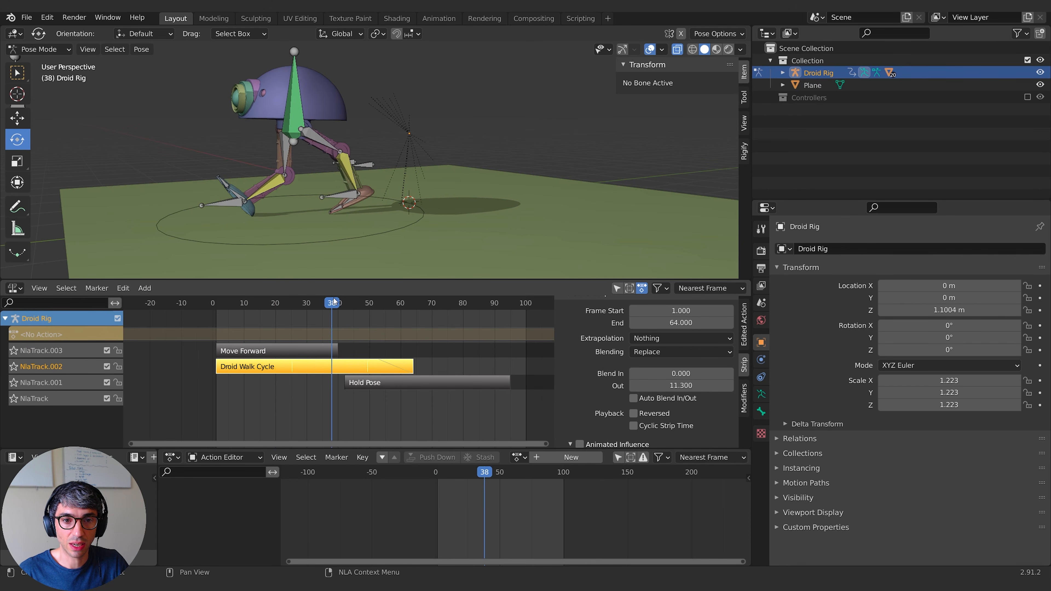
left_click_drag(337, 299, 338, 300)
left_click(314, 350)
left_click(333, 365)
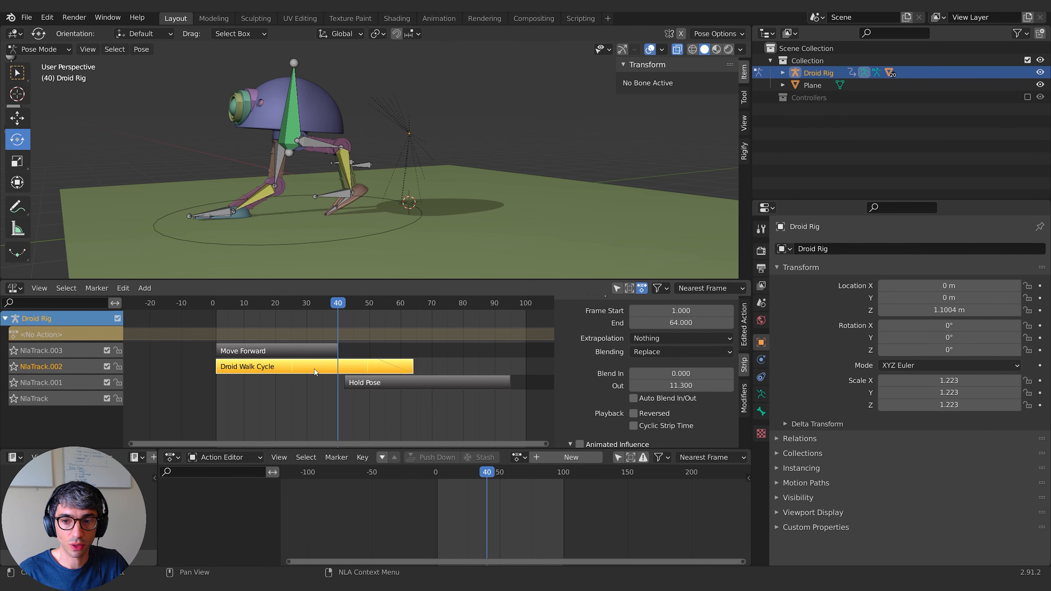
scroll(593, 431, "down", 5)
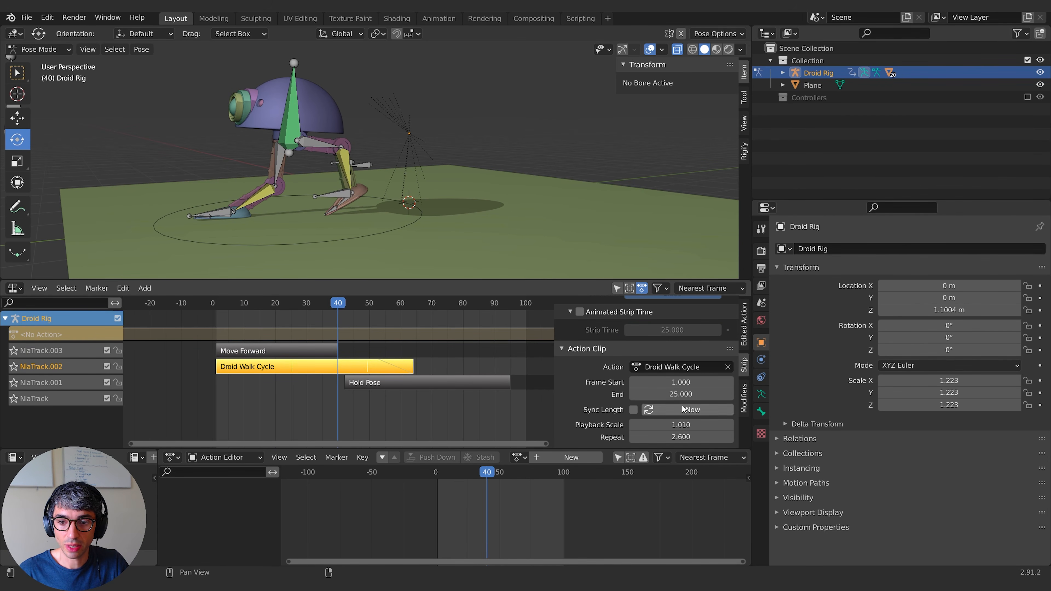
left_click_drag(698, 438, 620, 438)
Move the Hold Pose strip earlier so it ends at frame 76 and overlaps the last part of Droid Walk Cycle
left_click_drag(333, 302, 251, 302)
left_click(388, 381)
key("ctrl+g")
key("g")
left_click(384, 397)
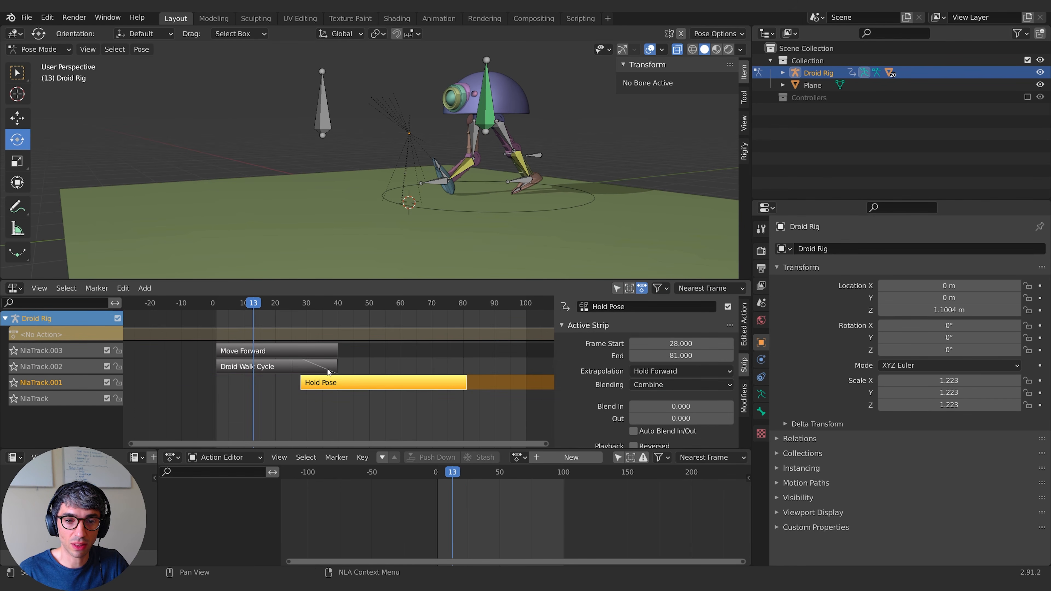
Play the animation to review the shortened walk cycle blending into Hold Pose
key("space")
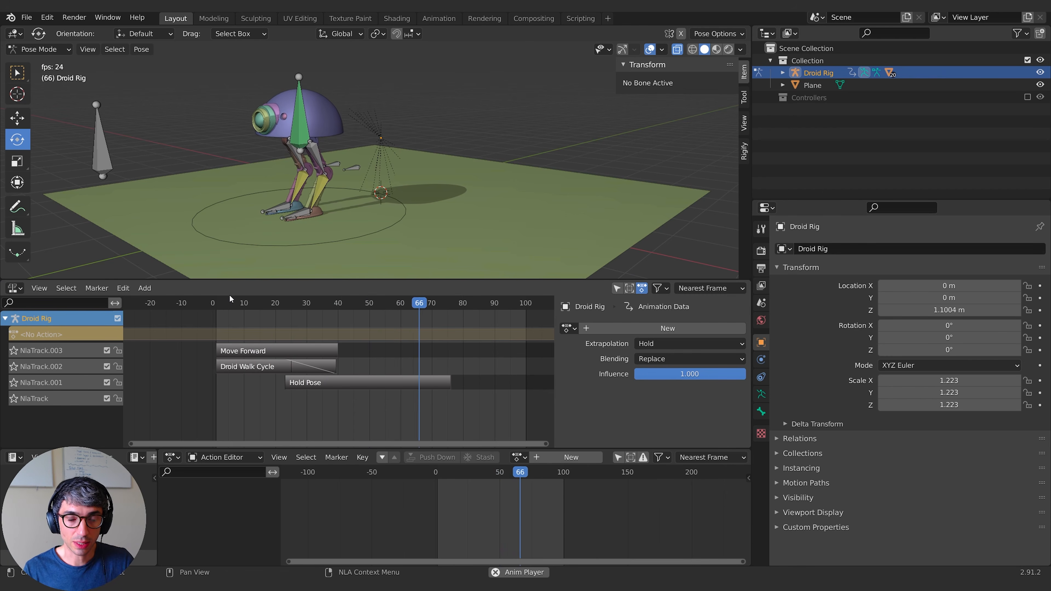
key("space")
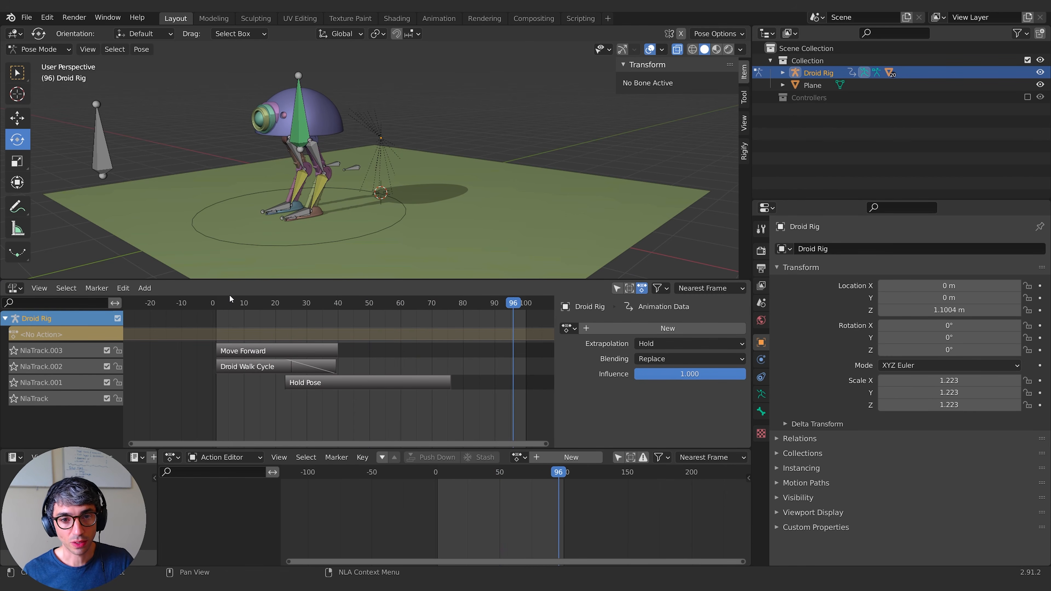
left_click(258, 303)
key("space")
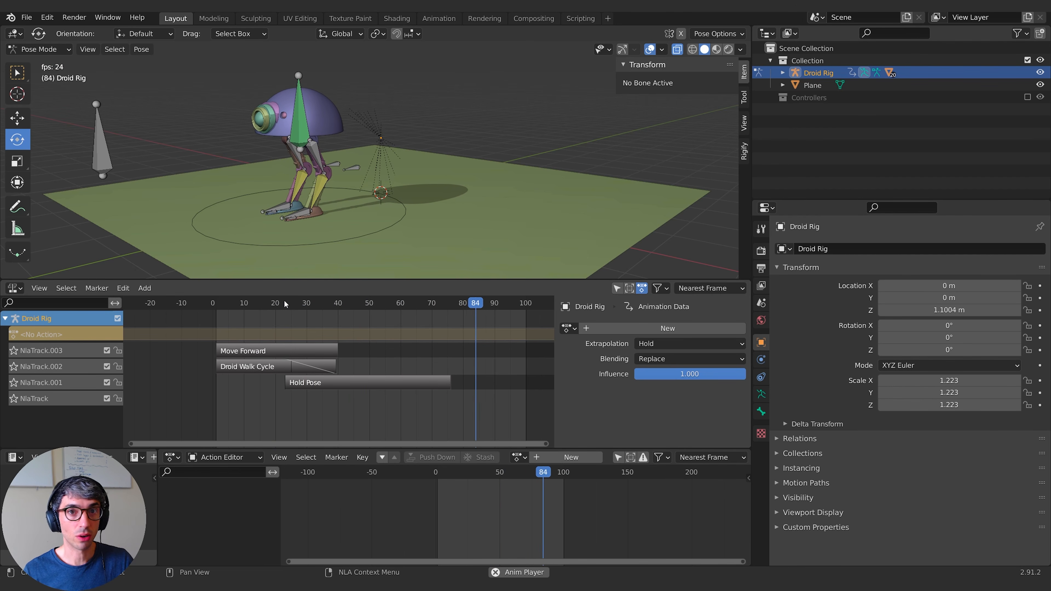
key("space")
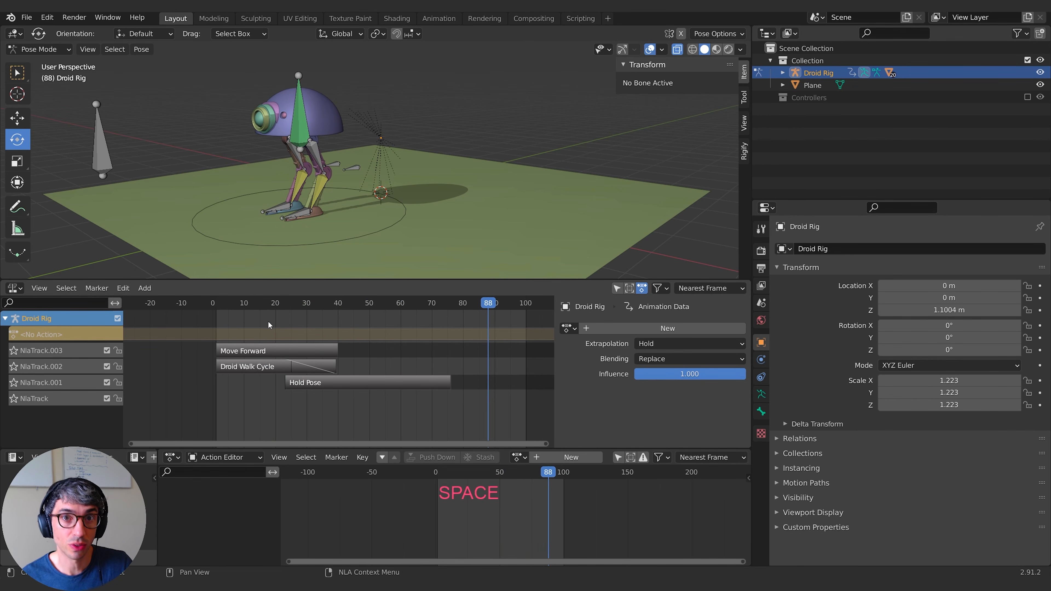
Look through the Hold Pose strip's playback, animated influence and action clip settings, and replay the animation from the start
left_click(345, 382)
scroll(591, 397, "down", 5)
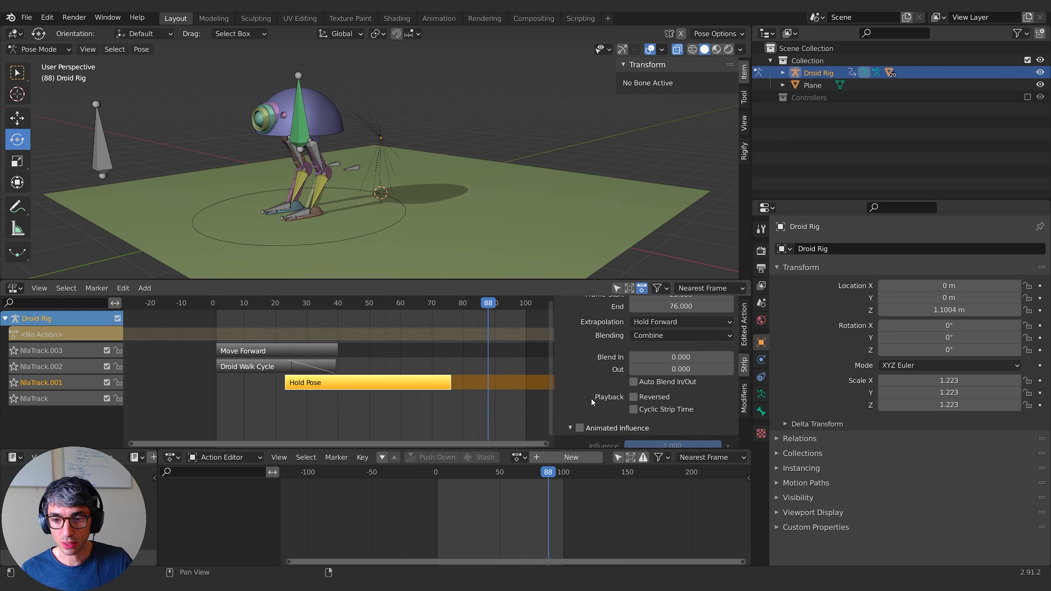
left_click(396, 305)
key("shift+Left")
key("space")
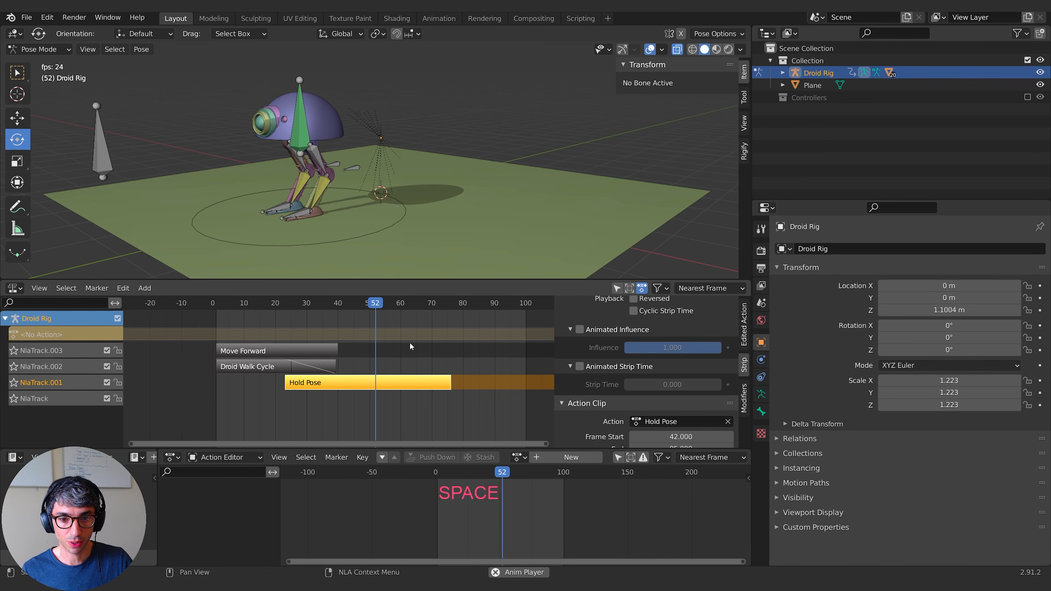
key("space")
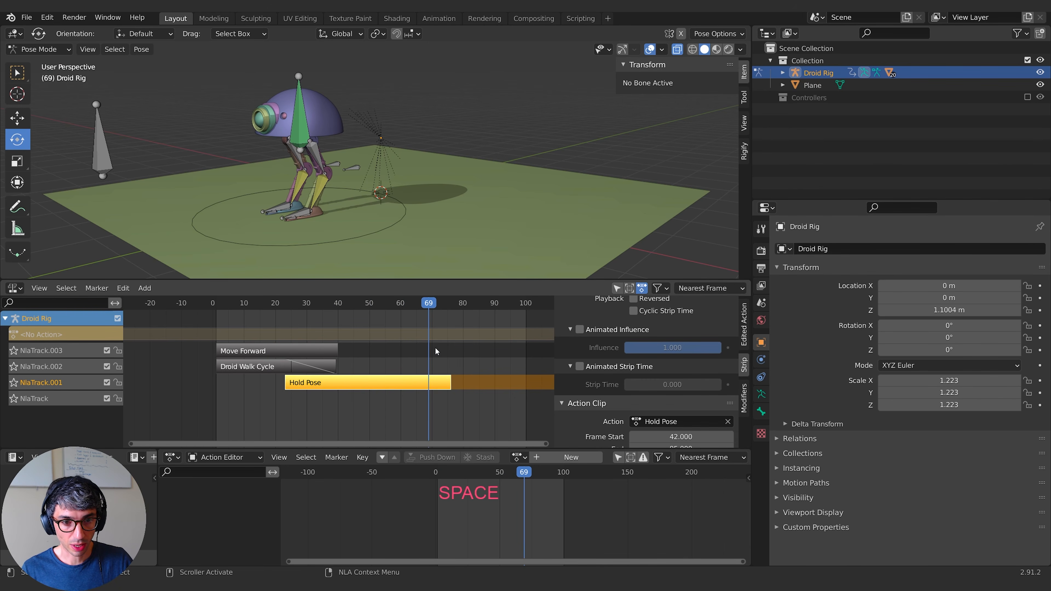
Add a second Droid Walk Cycle action strip at frame 69 on the NlaTrack.002 track
left_click(329, 362)
left_click(433, 369)
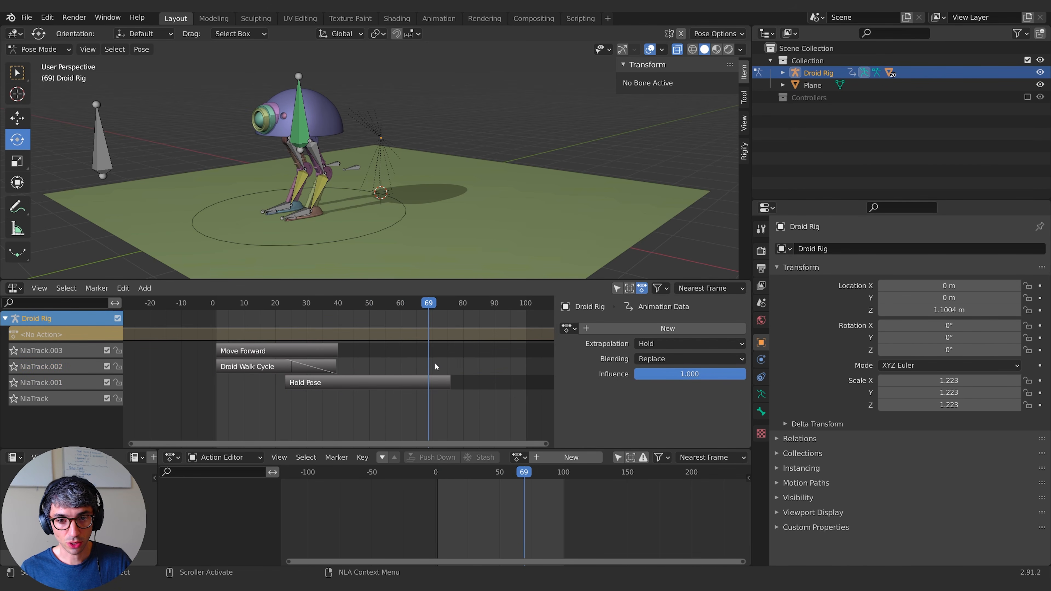
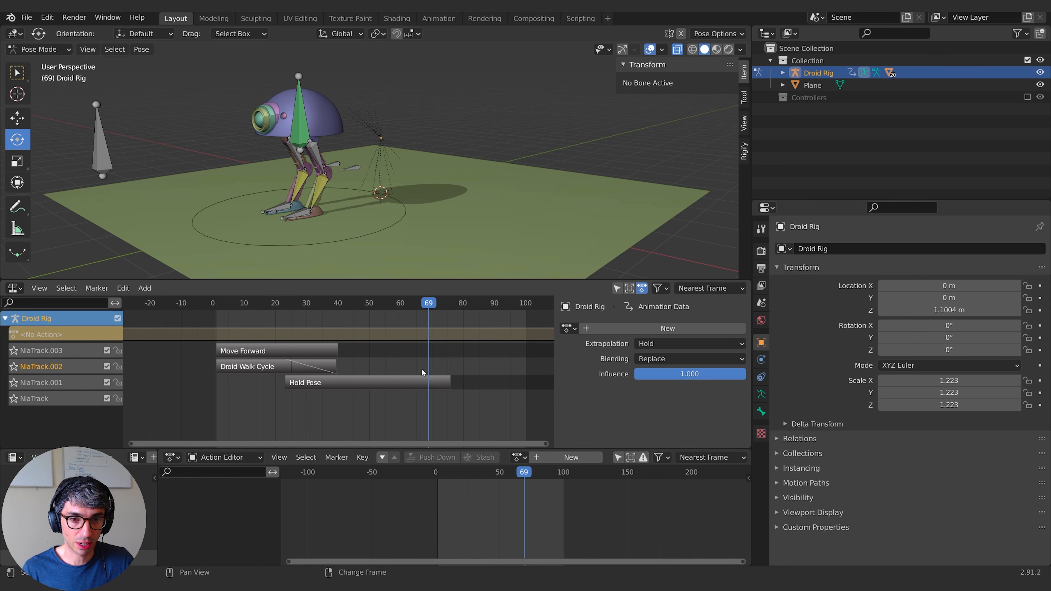
key("shift+a")
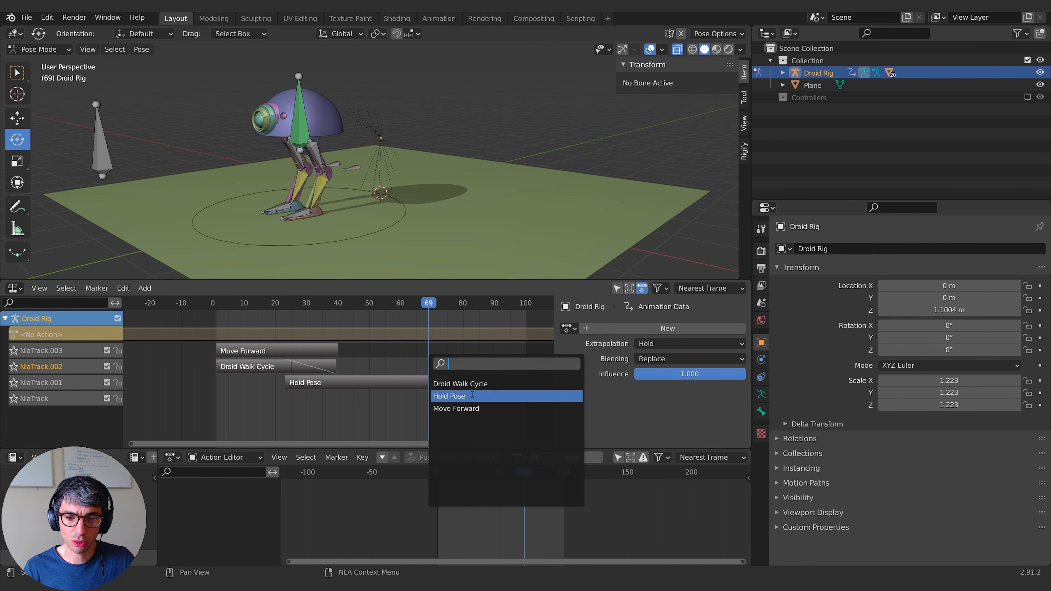
left_click(475, 384)
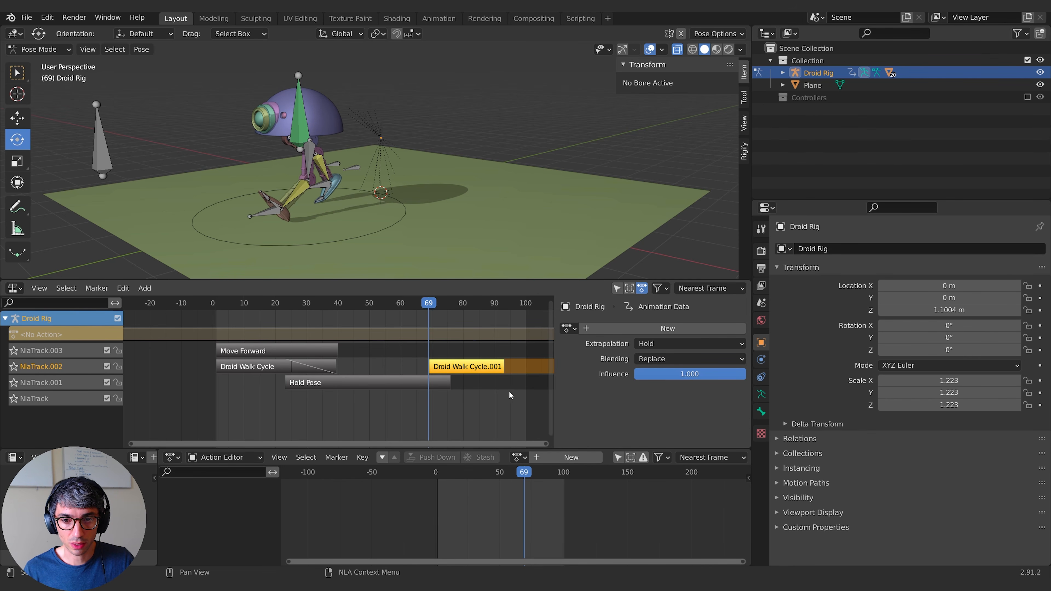
Turn on Auto Blend In/Out for the new Droid Walk Cycle.001 strip
middle_click_drag(511, 394, 387, 395)
left_click(343, 366)
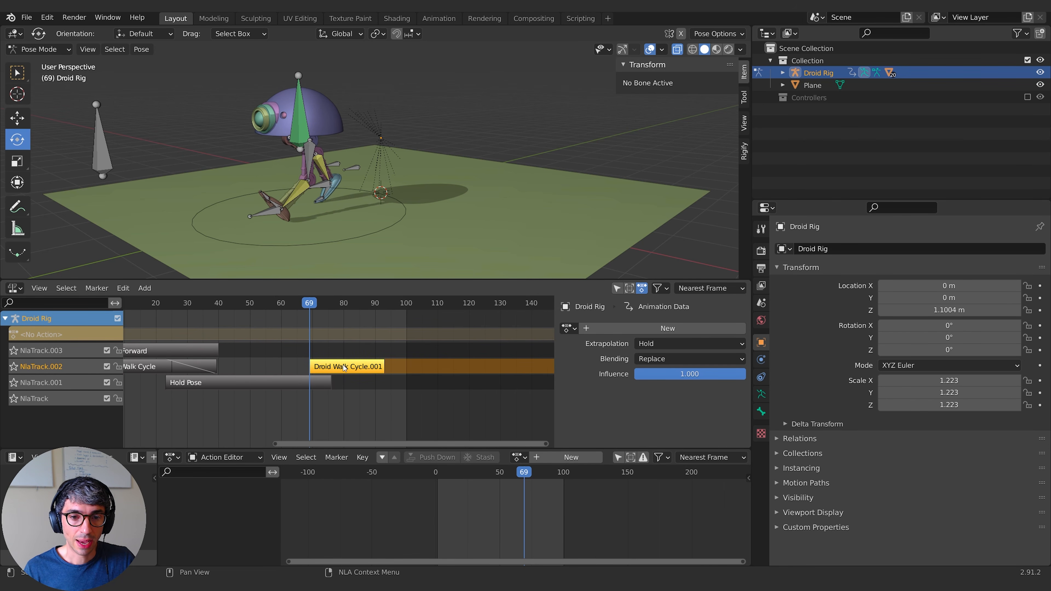
scroll(593, 391, "down", 2)
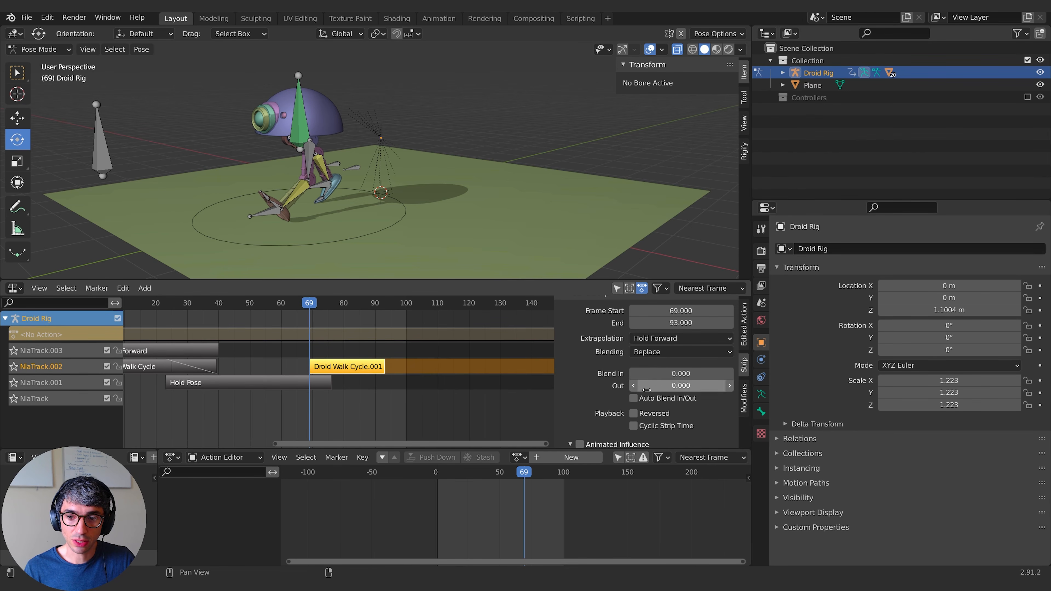
left_click(634, 399)
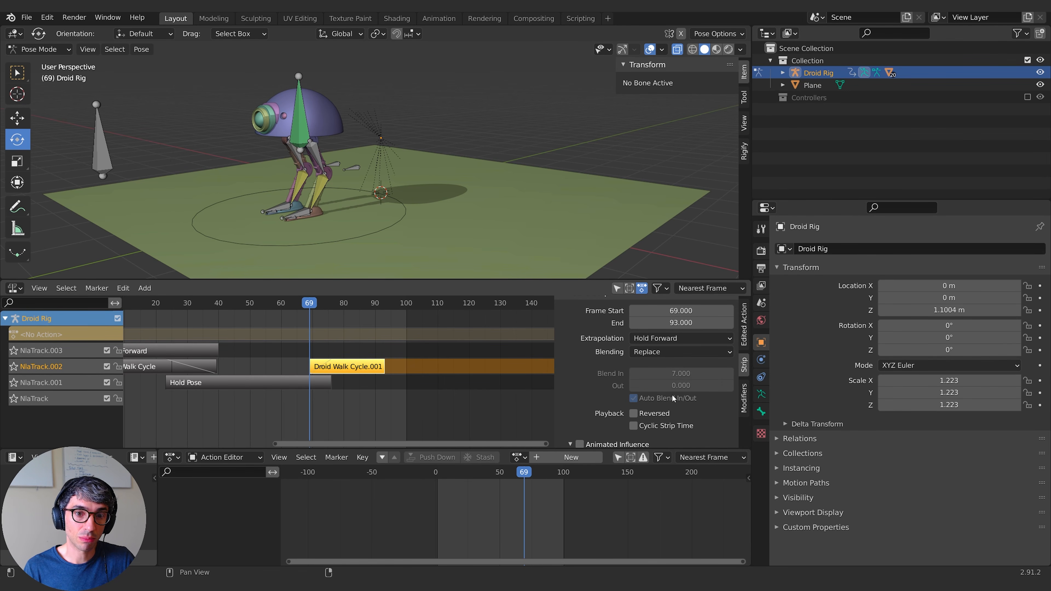
Check the overlap at frame 73 and extend the Hold Pose strip so it ends at about frame 84
mouse_move(308, 302)
left_mouse_down()
mouse_move(332, 304)
mouse_move(322, 314)
left_mouse_up()
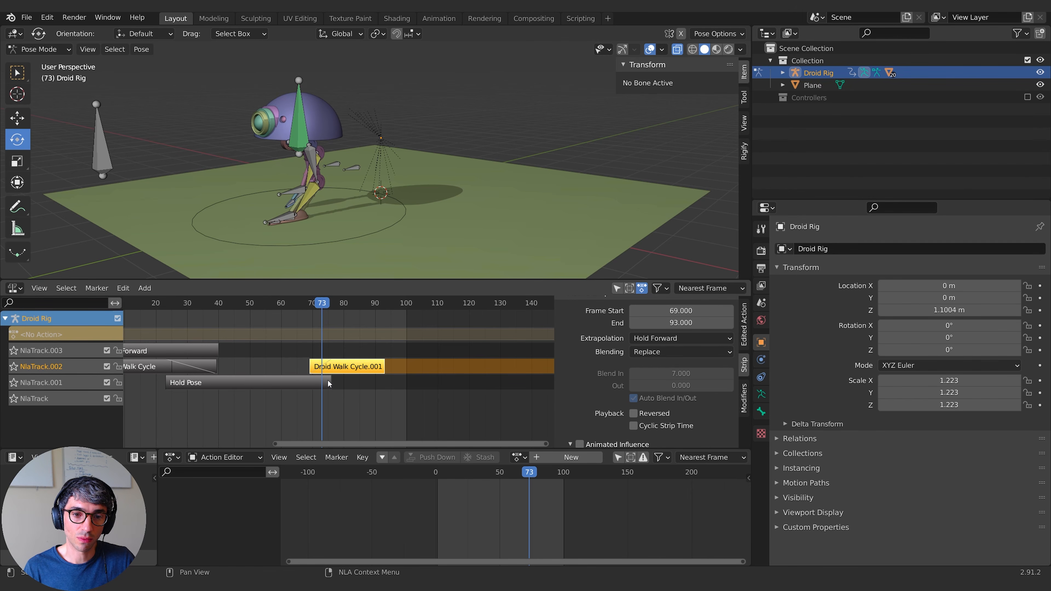
middle_click_drag(343, 410, 365, 411)
scroll(367, 411, "down", 1)
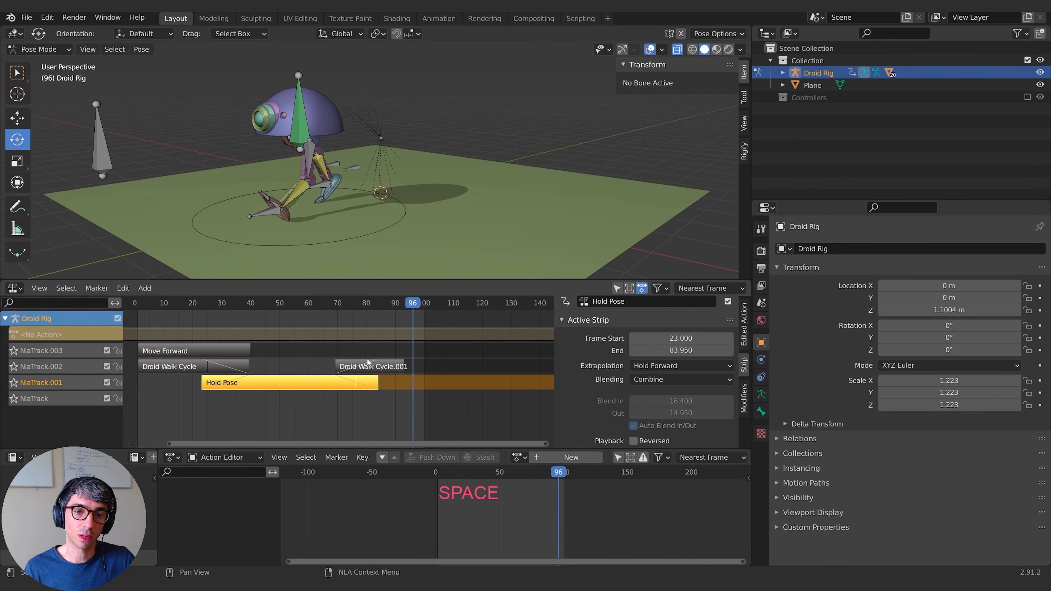
Set the Repeat of the Droid Walk Cycle.001 strip to 5.3
left_click(368, 359)
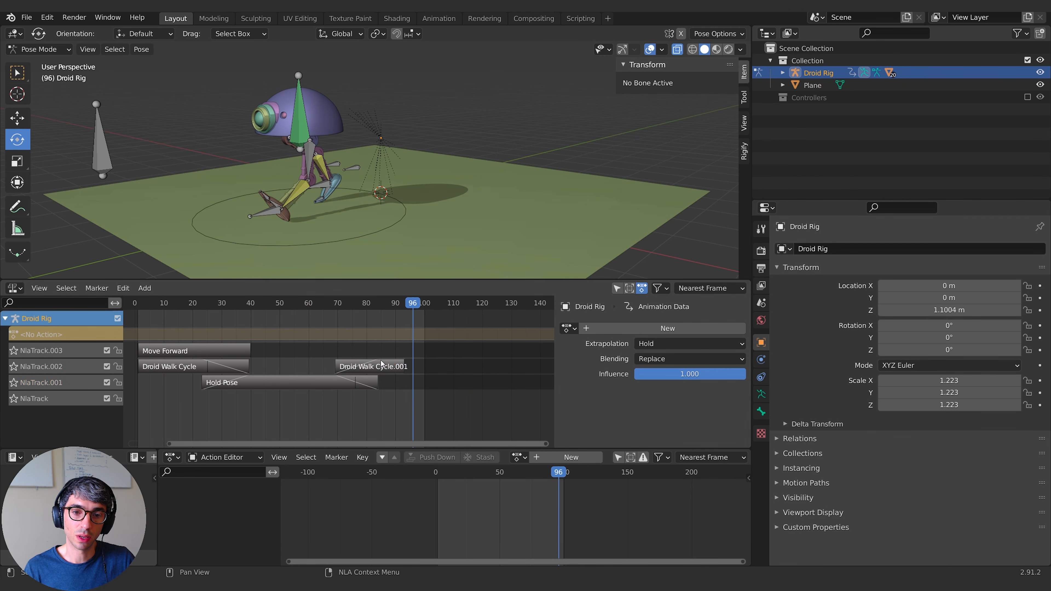
scroll(626, 420, "down", 5)
left_click_drag(662, 437, 704, 436)
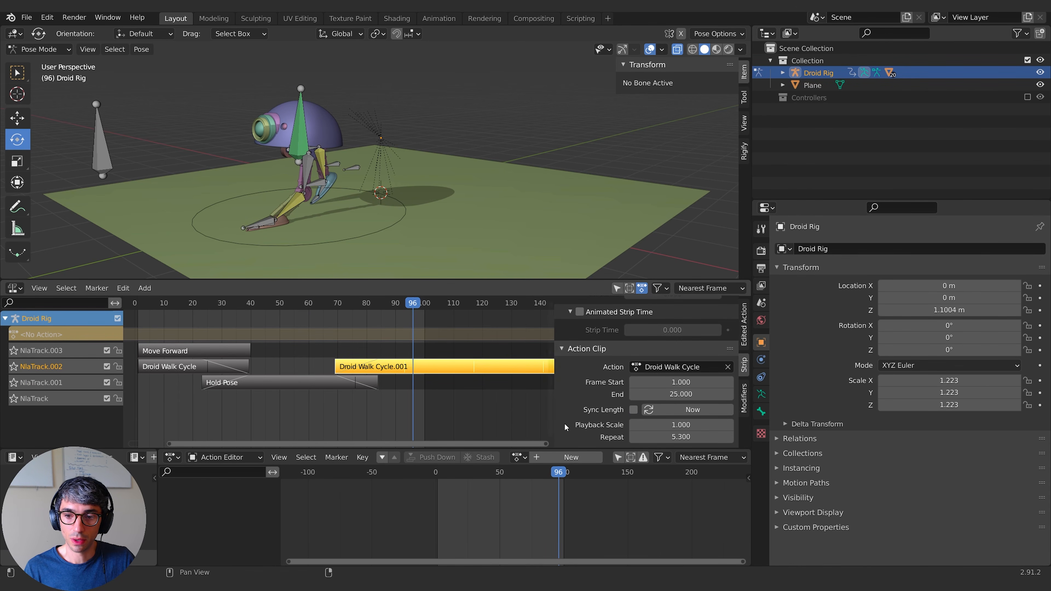
Set the scene's end frame to 233 in the Timeline and switch that area back to the Dope Sheet's Action Editor
left_click(174, 457)
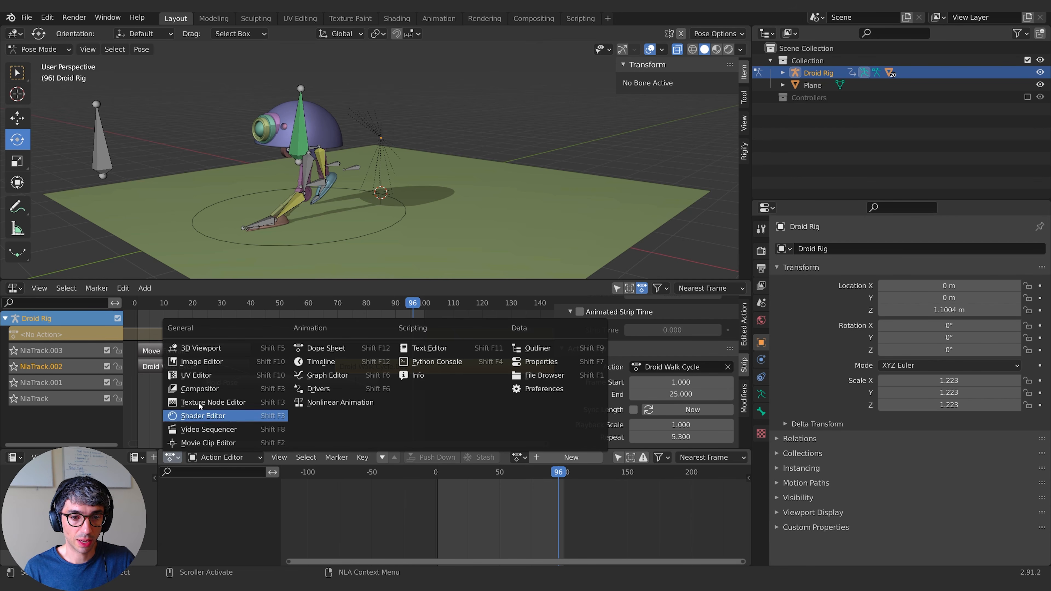
left_click(321, 362)
type("233")
key("Return")
left_click(173, 458)
left_click(175, 458)
left_click(173, 457)
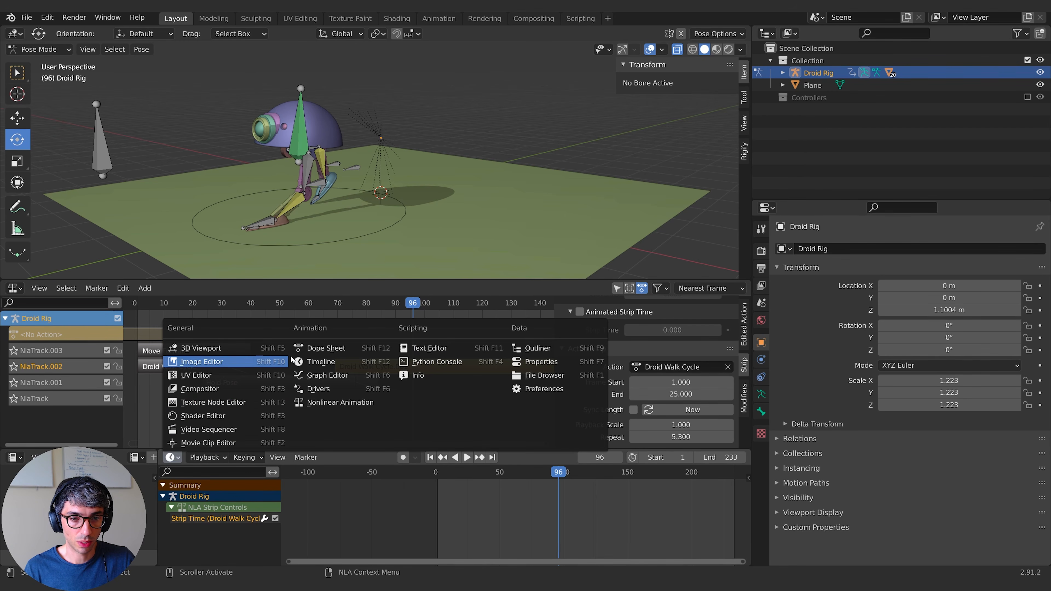
left_click(331, 347)
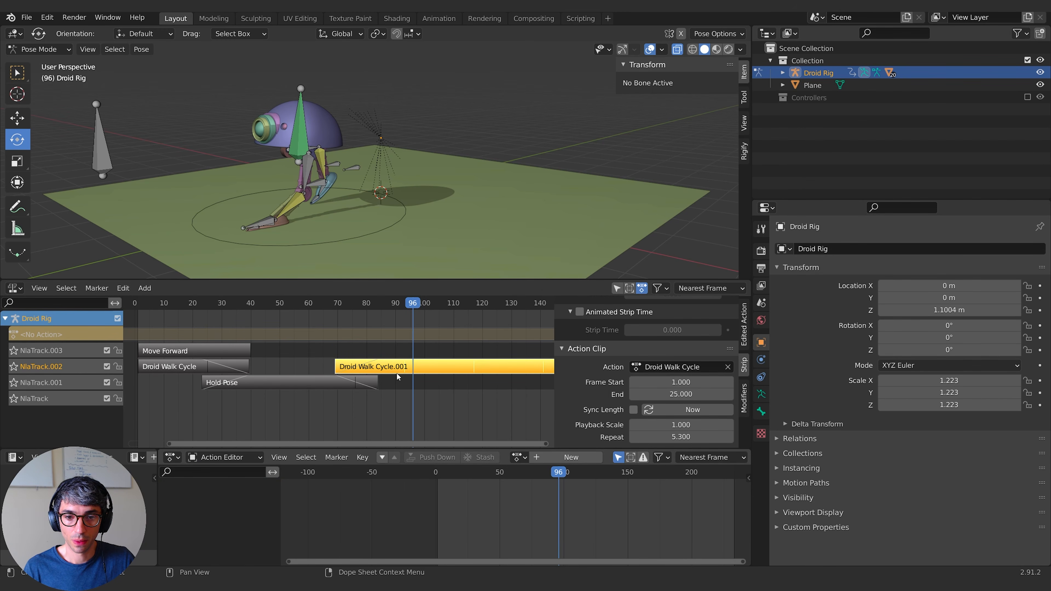
Scrub back to about frame 82 to check how Hold Pose blends into the repeated walk cycle
left_click(446, 388)
left_click(453, 368)
left_click_drag(408, 306, 373, 312)
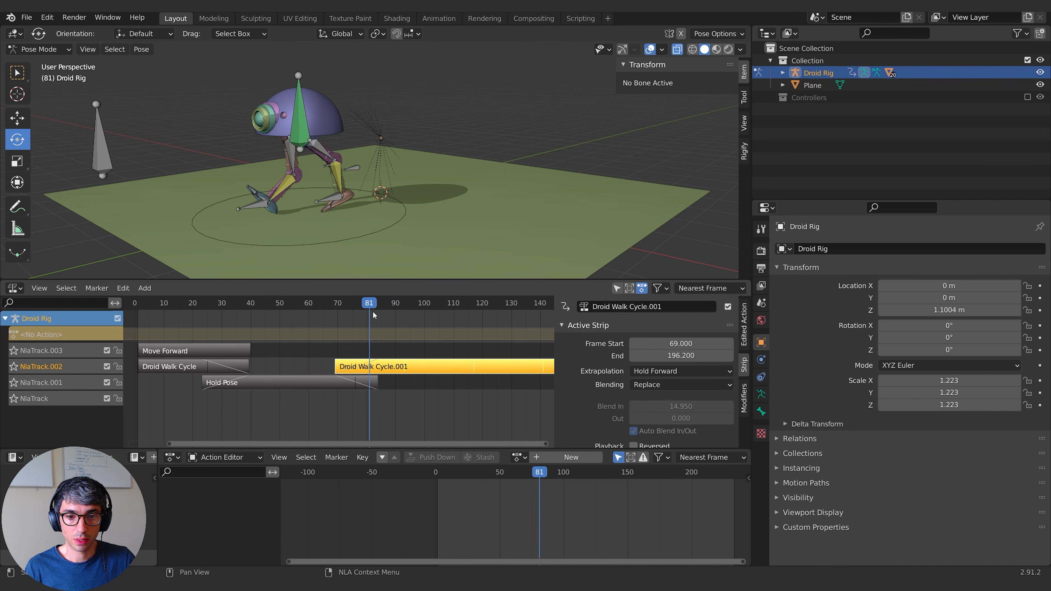
Try to keyframe the Master bone at frame 69 in Move Forward's tweak mode, and leave tweak mode
left_click(180, 354)
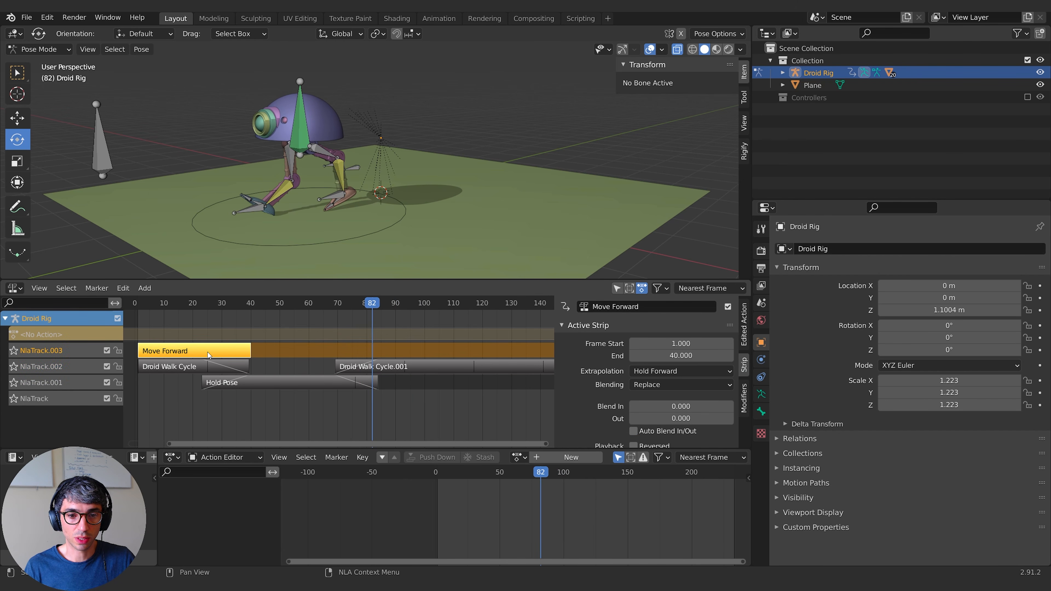
middle_click_drag(377, 371, 376, 370)
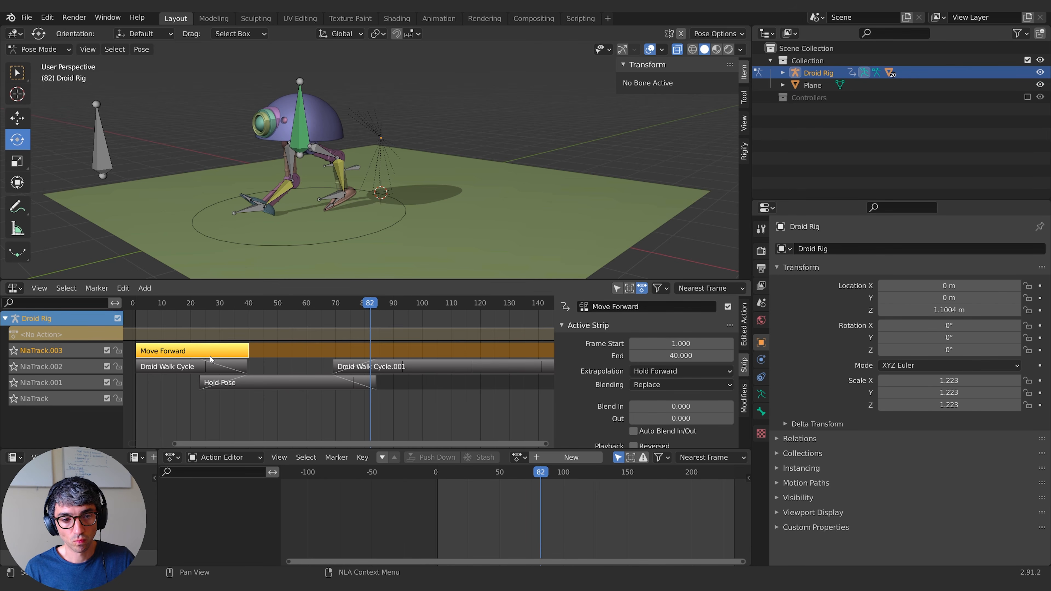
key("Tab")
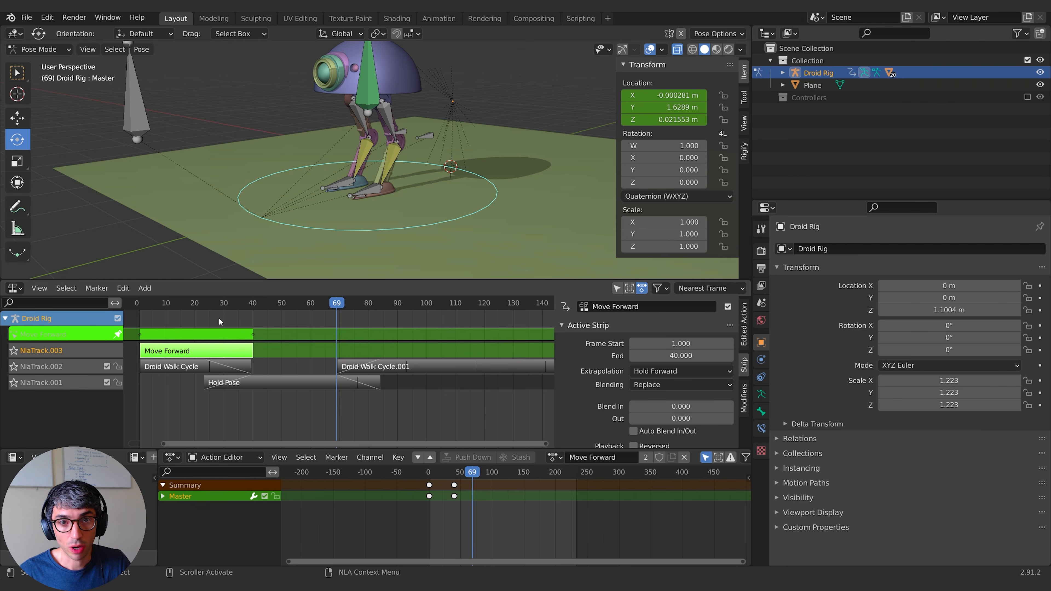
key("Tab")
key("Tab")
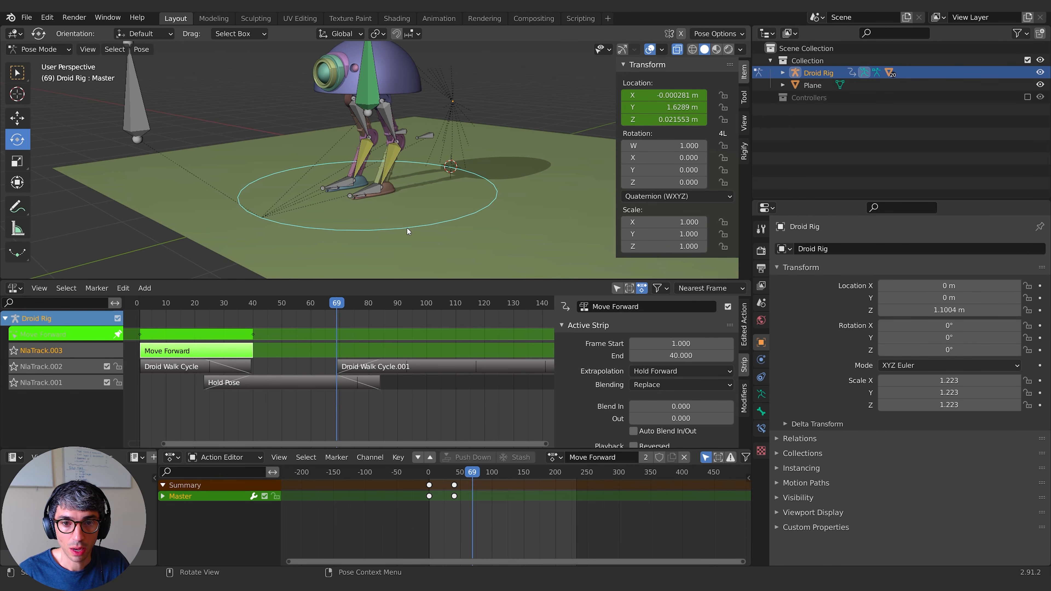
key("i")
left_click(396, 224)
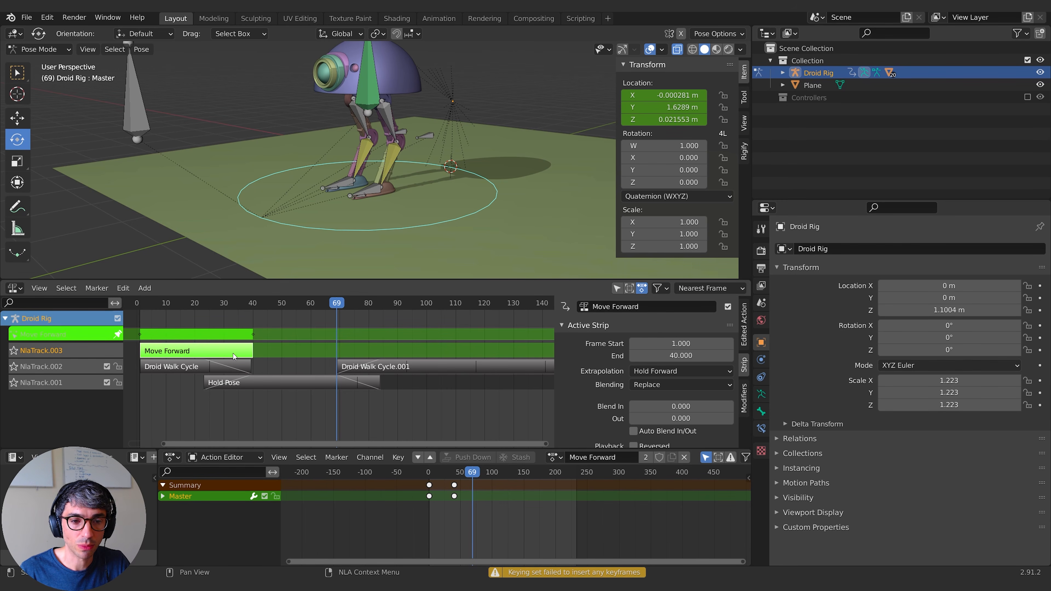
key("Tab")
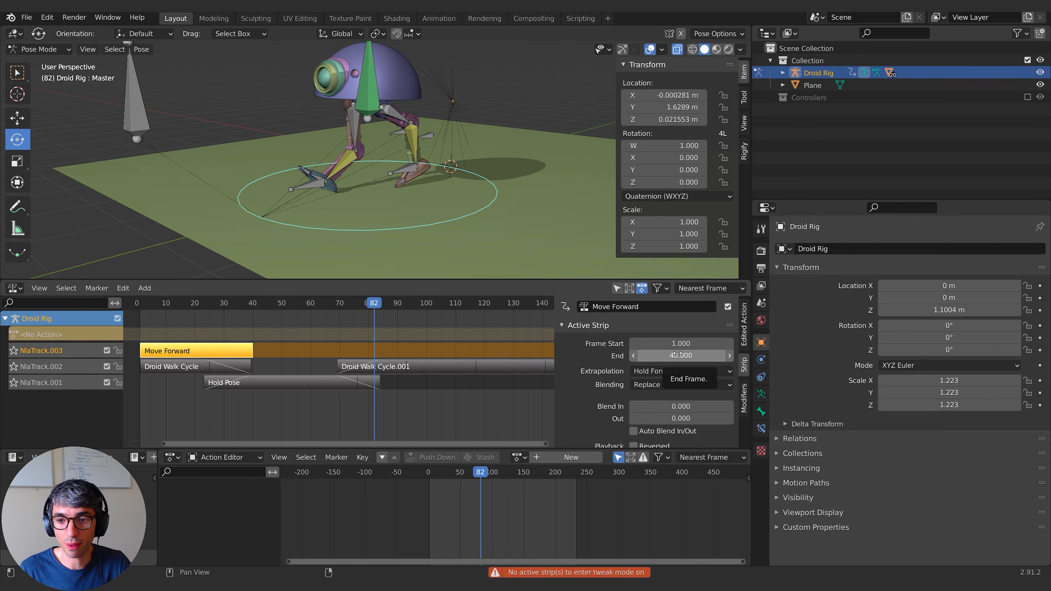
Try stretching the Move Forward strip to end at frame 90.2 and play the animation from near the start
mouse_move(679, 345)
left_mouse_down()
mouse_move(744, 344)
mouse_move(695, 355)
left_mouse_up()
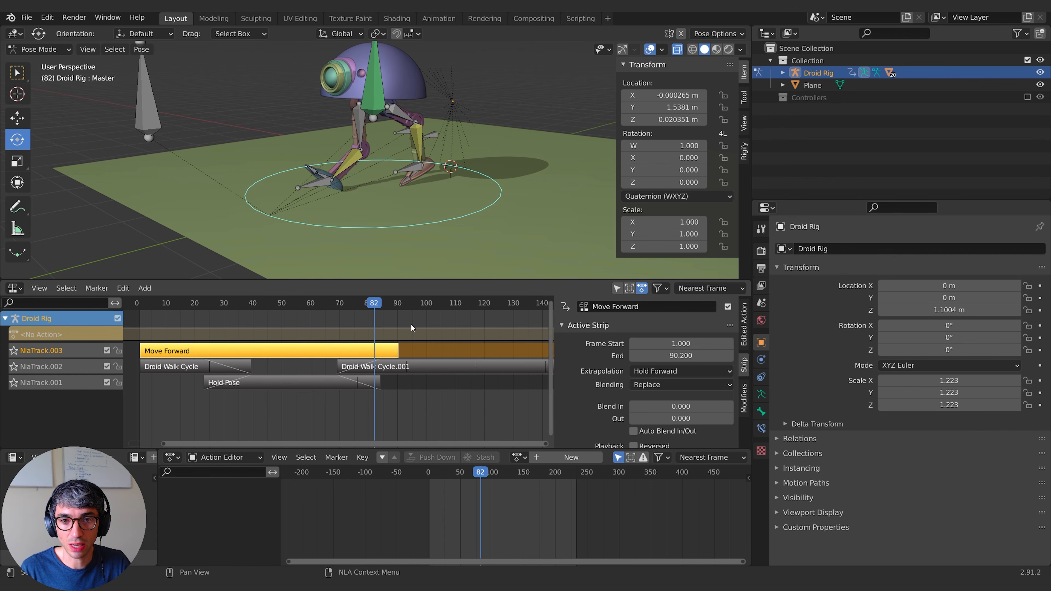
left_click_drag(357, 303, 165, 296)
key("space")
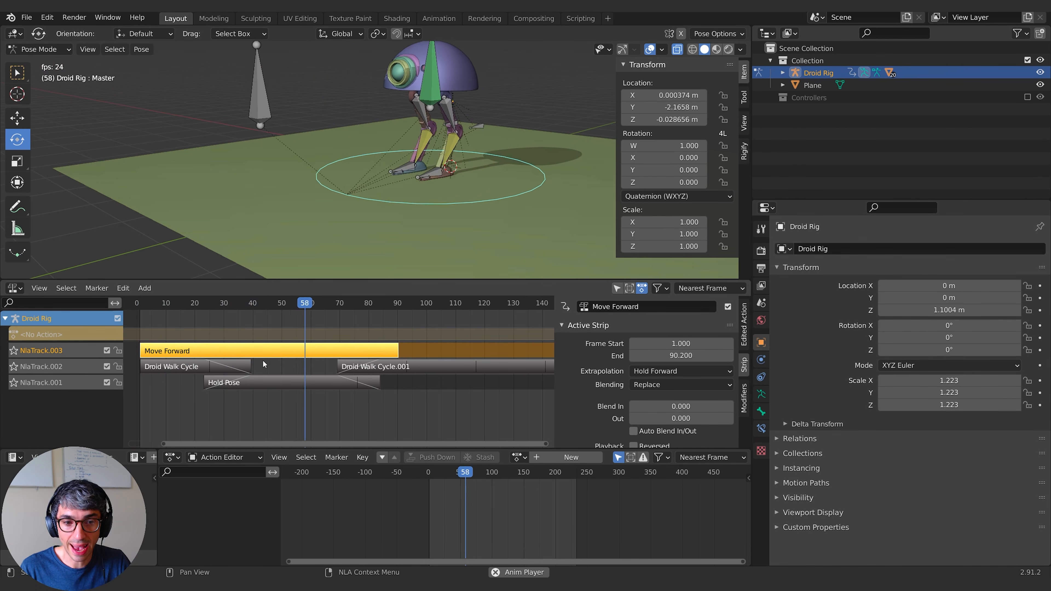
key("space")
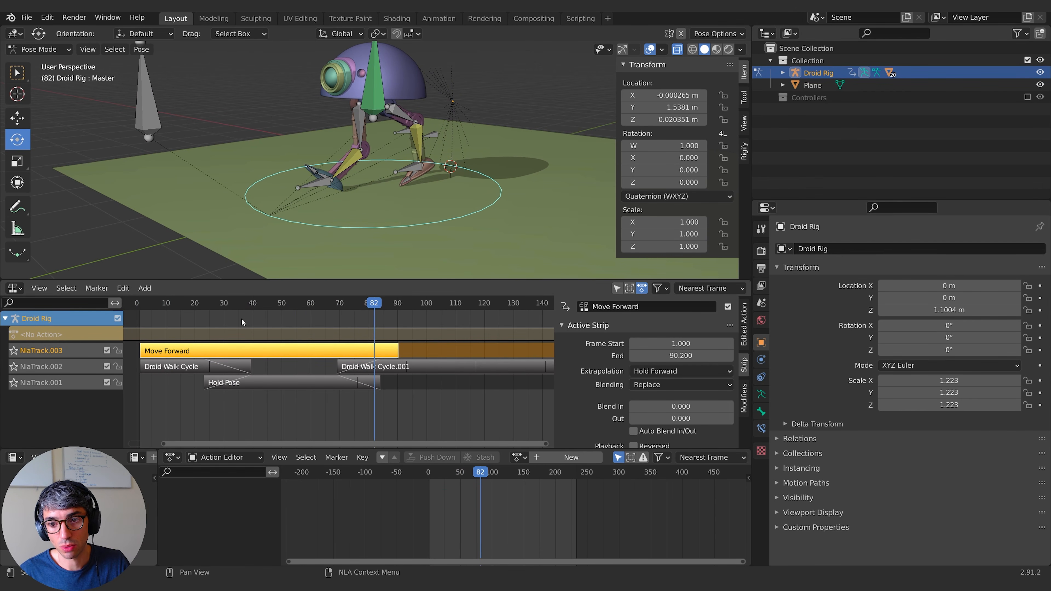
Set the Move Forward strip's End back to frame 40
left_click(661, 354)
type("40")
key("Return")
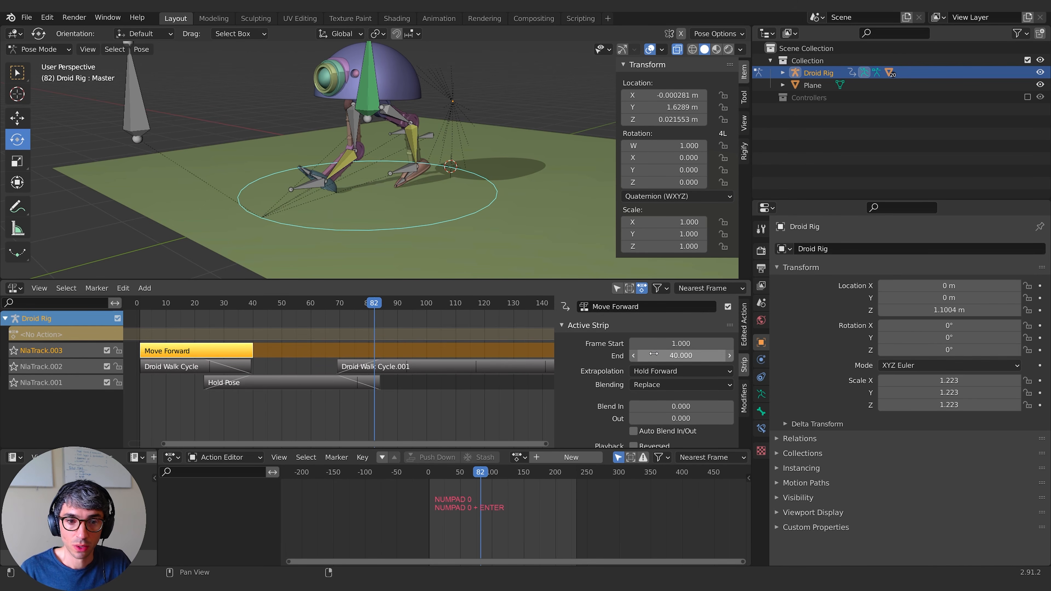
Enter tweak mode on Move Forward and set its action clip End to 140.4
scroll(597, 357, "down", 6)
key("Tab")
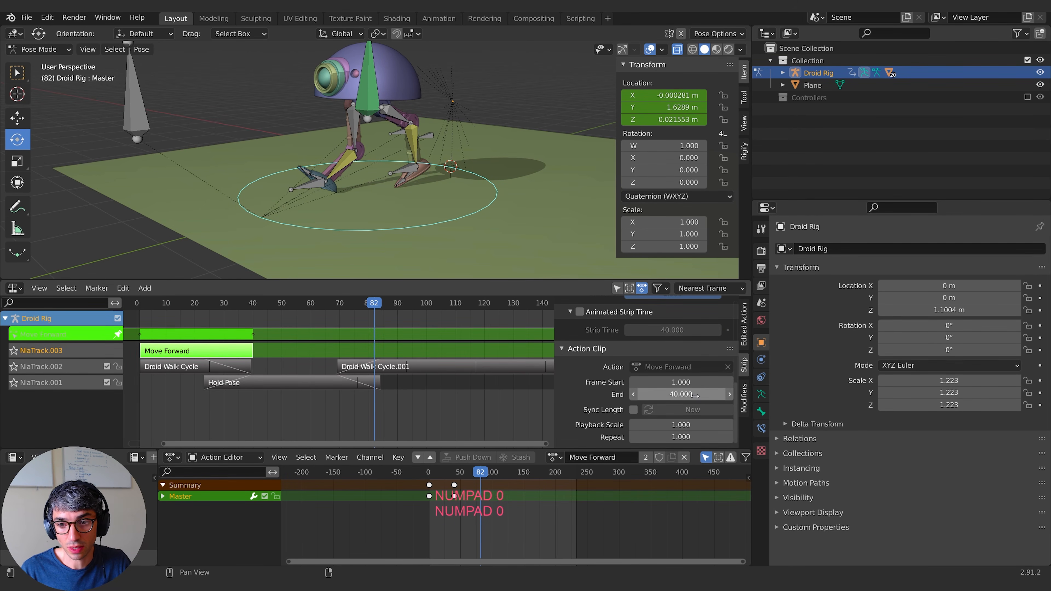
left_click_drag(678, 395, 709, 394)
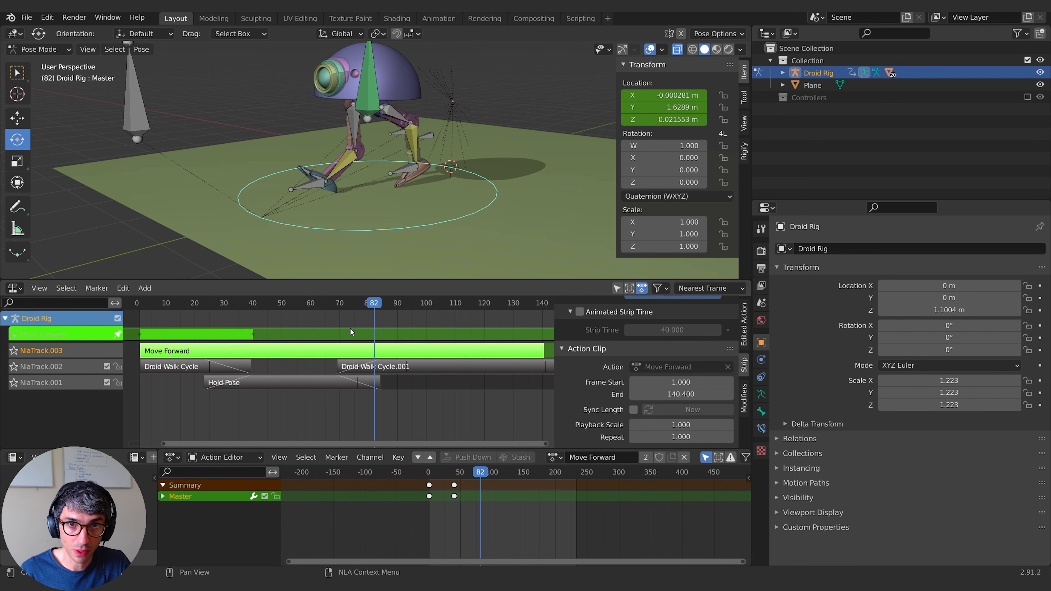
Insert a Location keyframe for the Master bone at frame 69 in the Move Forward action
left_click(433, 516)
left_click_drag(375, 304, 336, 302)
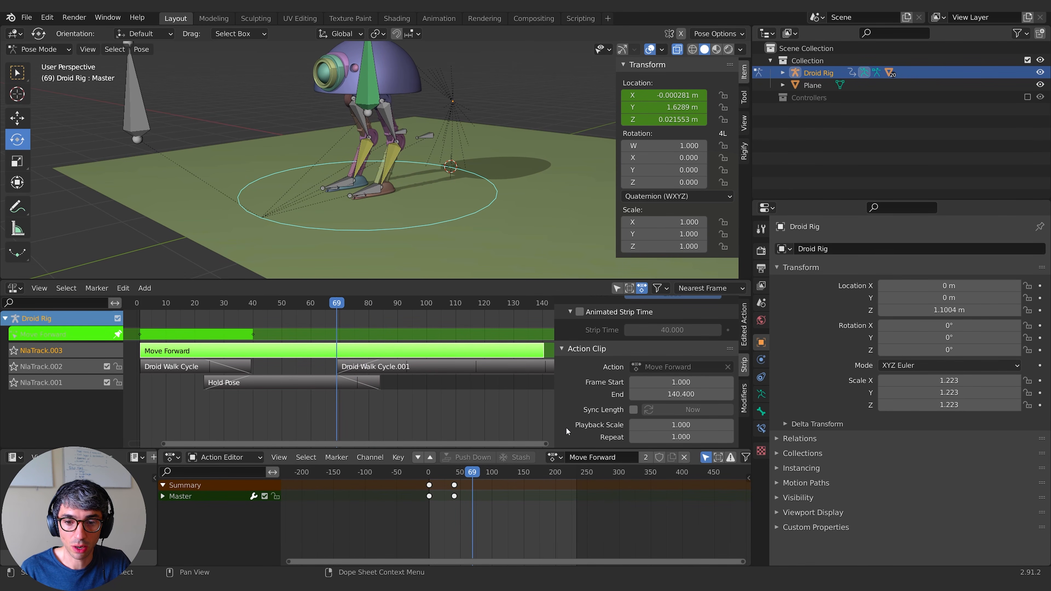
key("i")
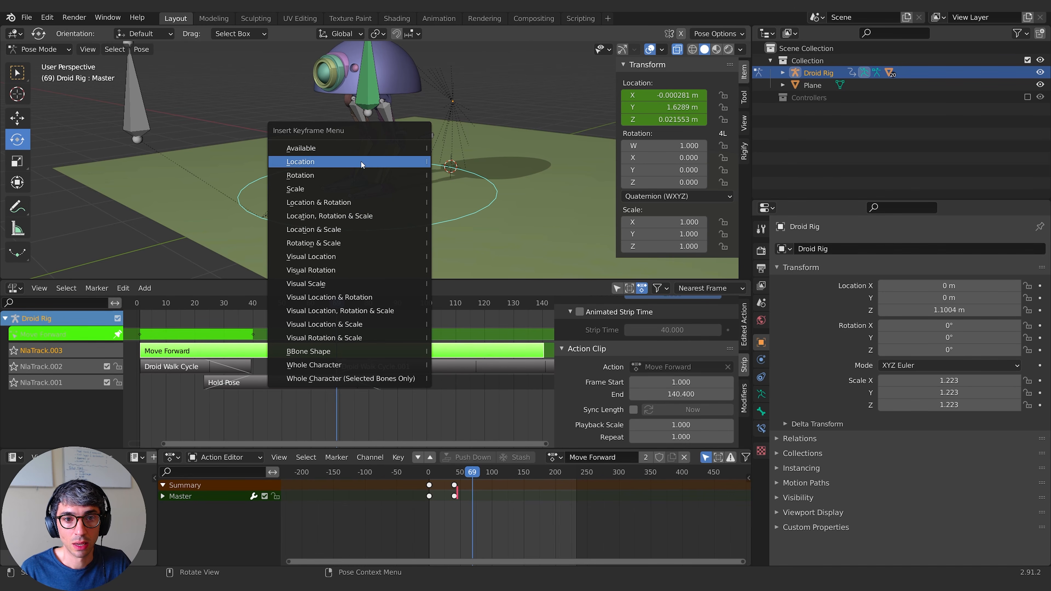
left_click(362, 165)
At frame 139, move the Master bone about -4.9 m along the global Y axis and keyframe its location
left_click_drag(339, 303, 538, 305)
scroll(467, 223, "down", 3)
middle_click_drag(467, 223, 428, 226)
key("g")
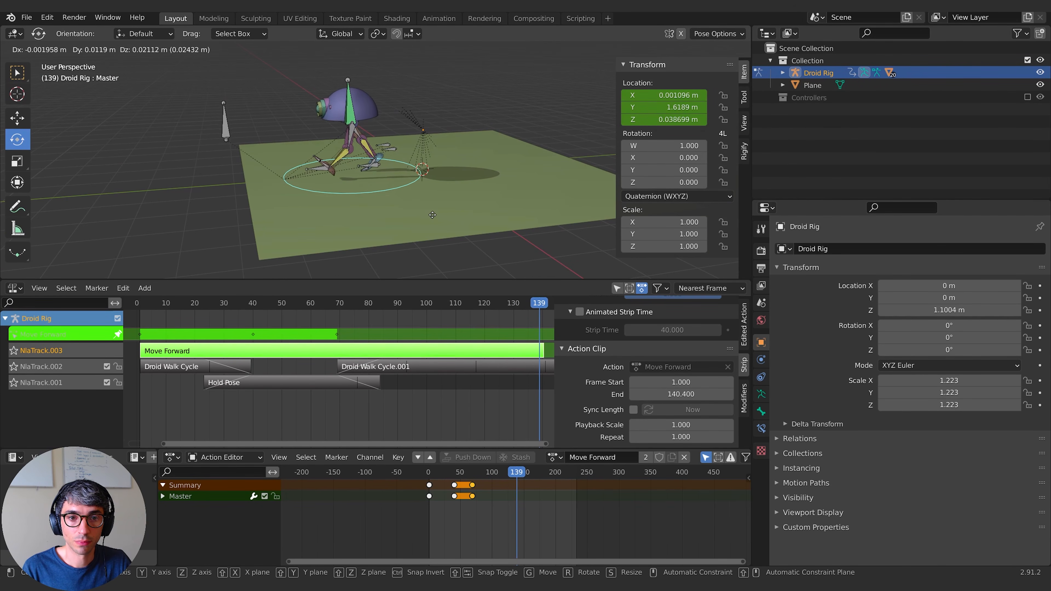
key("y")
left_click(233, 233)
middle_click_drag(235, 233, 326, 240)
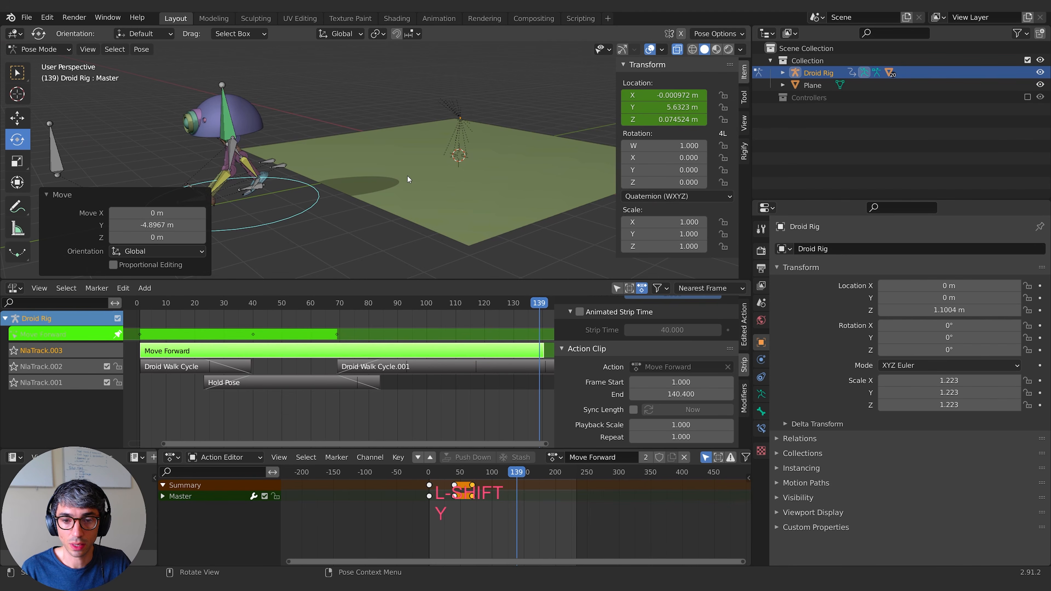
key("i")
left_click(395, 176)
middle_click_drag(394, 176, 496, 178)
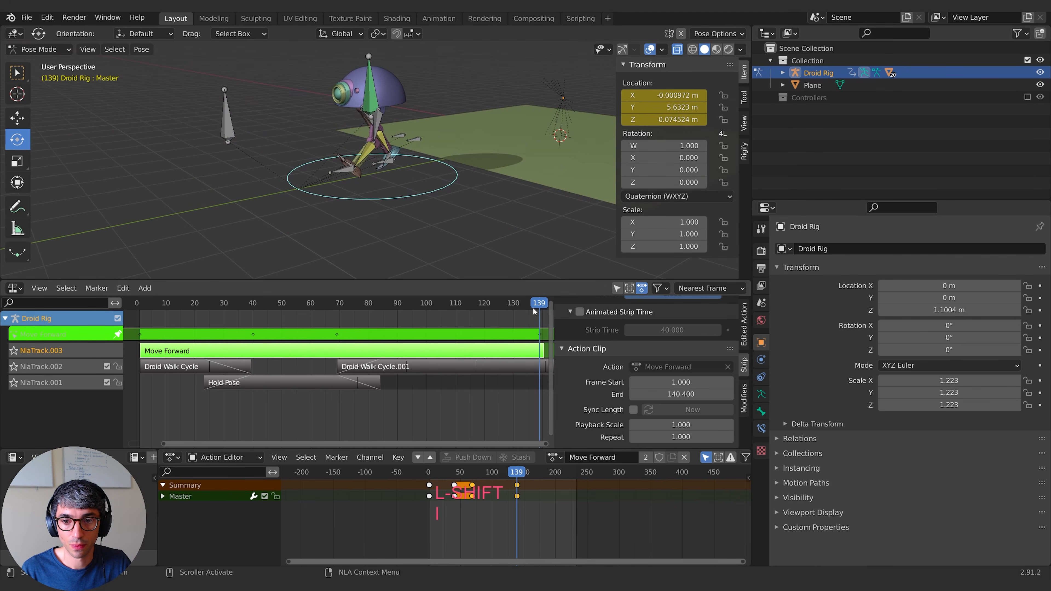
Play the animation from frame 93 to review the new forward movement, and return to the keyframe at frame 139
left_click_drag(540, 303, 402, 308)
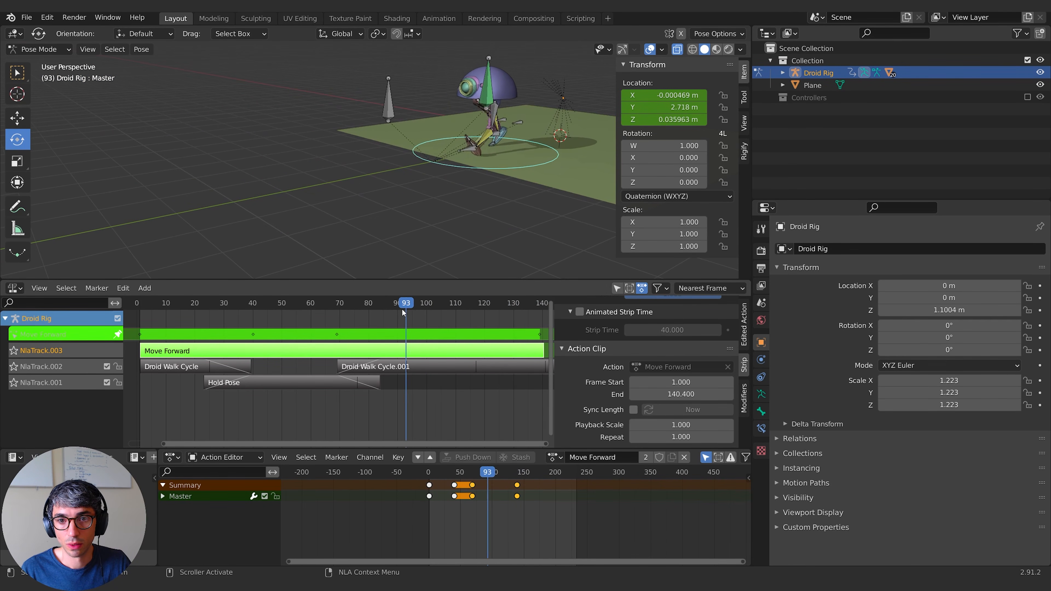
key("space")
key("space")
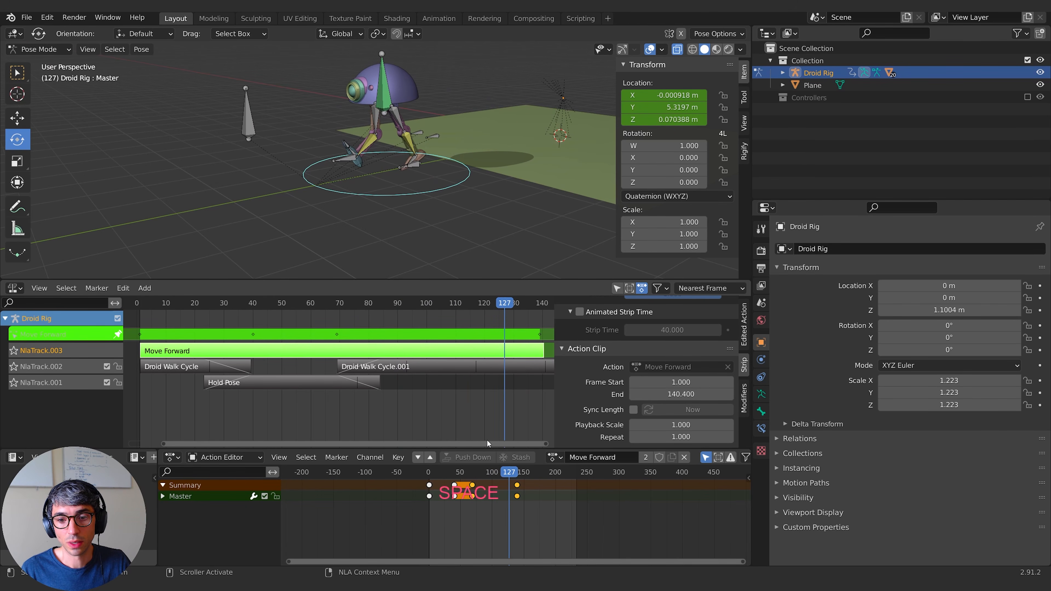
left_click_drag(511, 471, 517, 471)
key("Down")
key("Up")
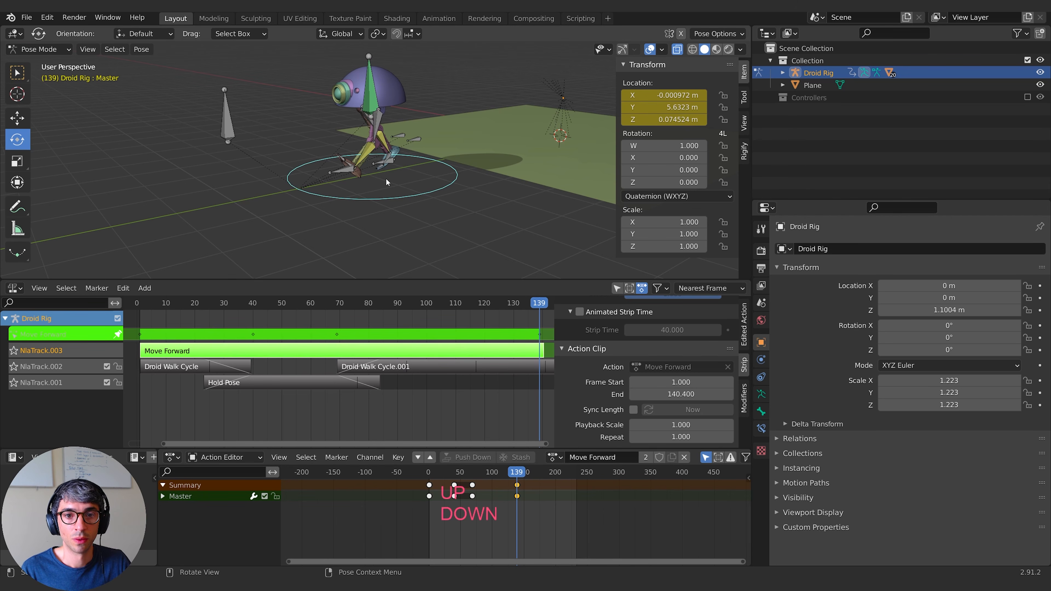
At frame 139, move the Master bone forward along the global Y axis to about 8 m and keyframe its location
key("g")
key("y")
left_click(292, 185)
key("i")
left_click(393, 222)
Play the animation from about frame 69 to review the lengthened forward movement
scroll(393, 226, "down", 2)
left_click_drag(516, 471, 472, 471)
key("space")
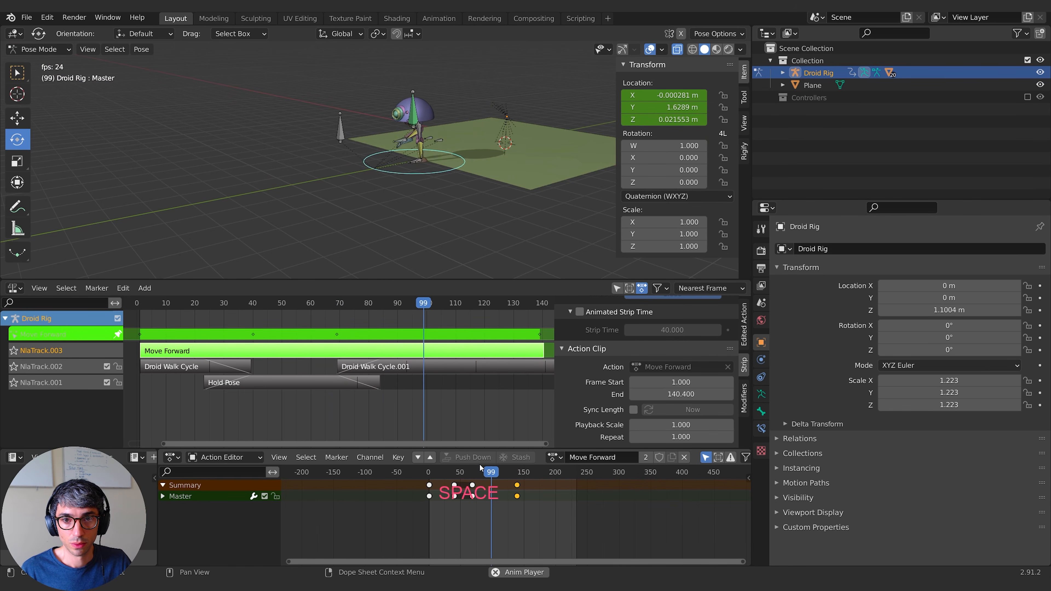
key("space")
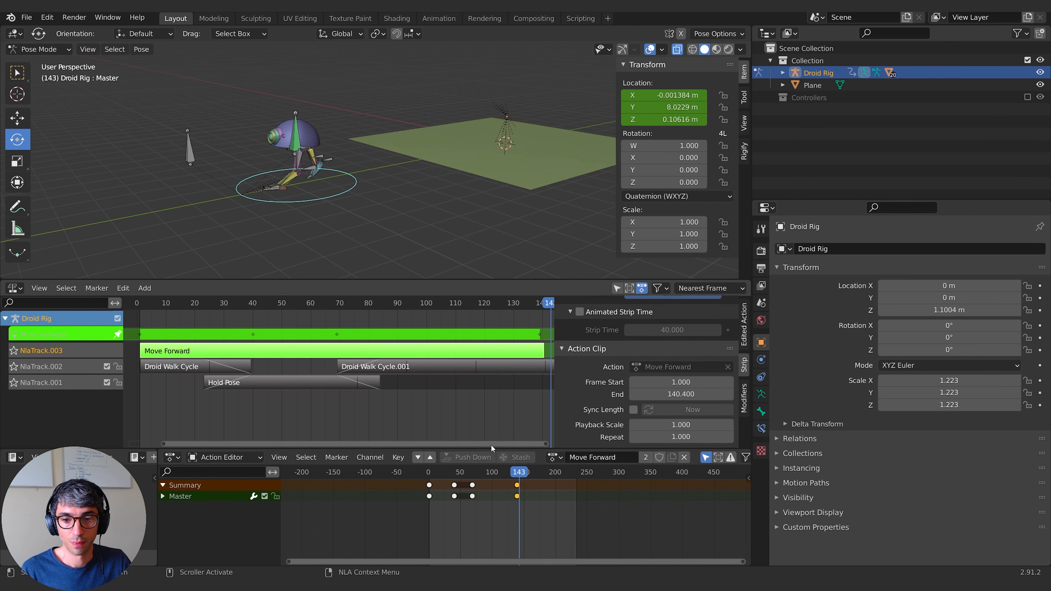
Exit tweak mode on Move Forward and play the animation from near the start to check the stop, keeping that strip selected
key("Tab")
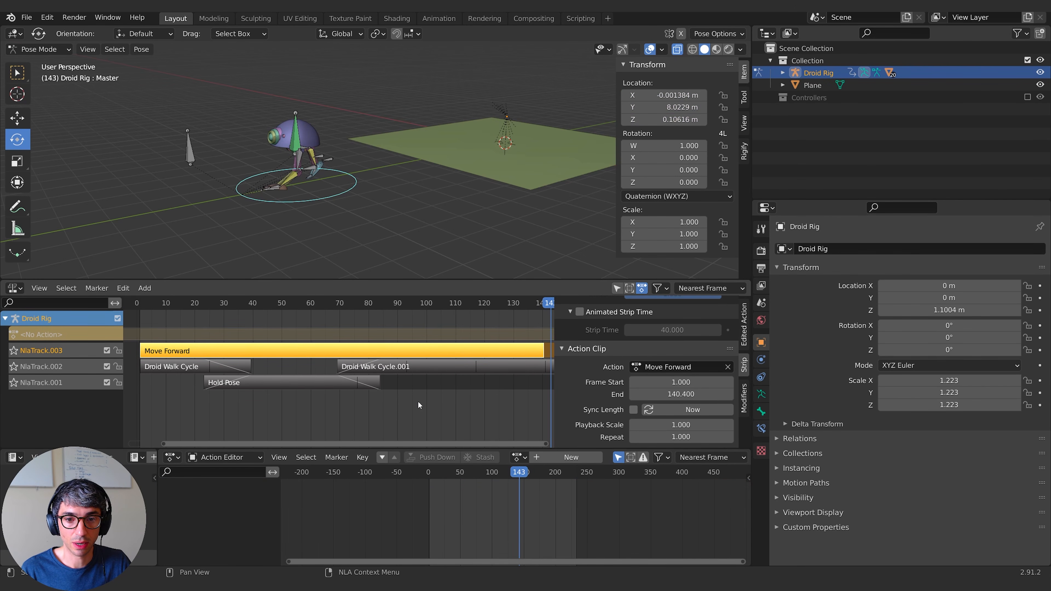
middle_click_drag(406, 399, 387, 393)
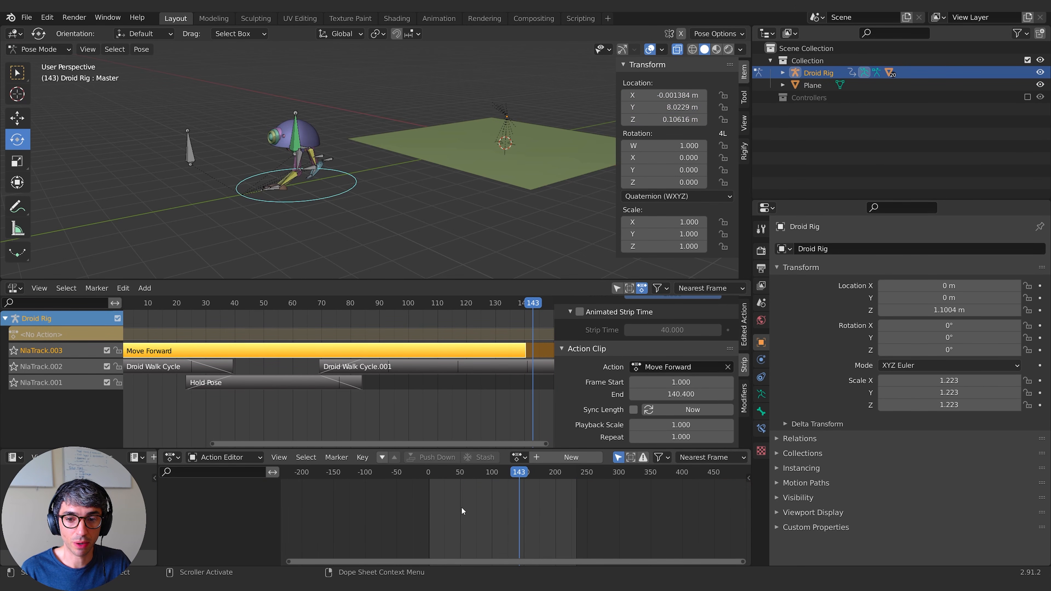
middle_click_drag(313, 355, 359, 346)
left_click_drag(531, 305, 151, 344)
key("space")
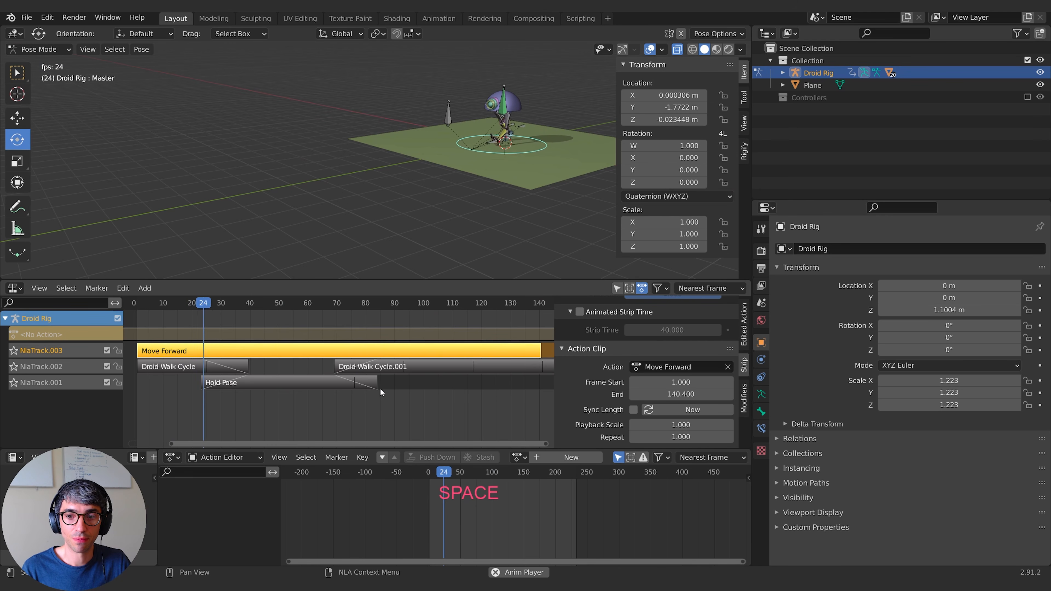
key("space")
left_click(349, 341)
left_click(392, 352)
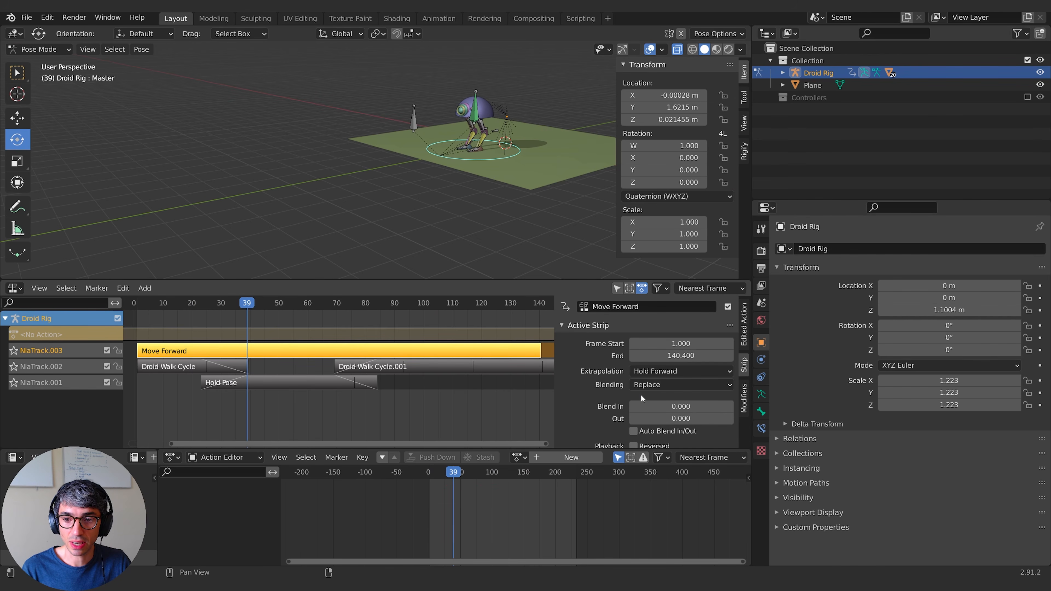
Play the animation on from frame 39, then replay it in a closer view to check the second walk cycle's forward movement
middle_click_drag(476, 361, 444, 360)
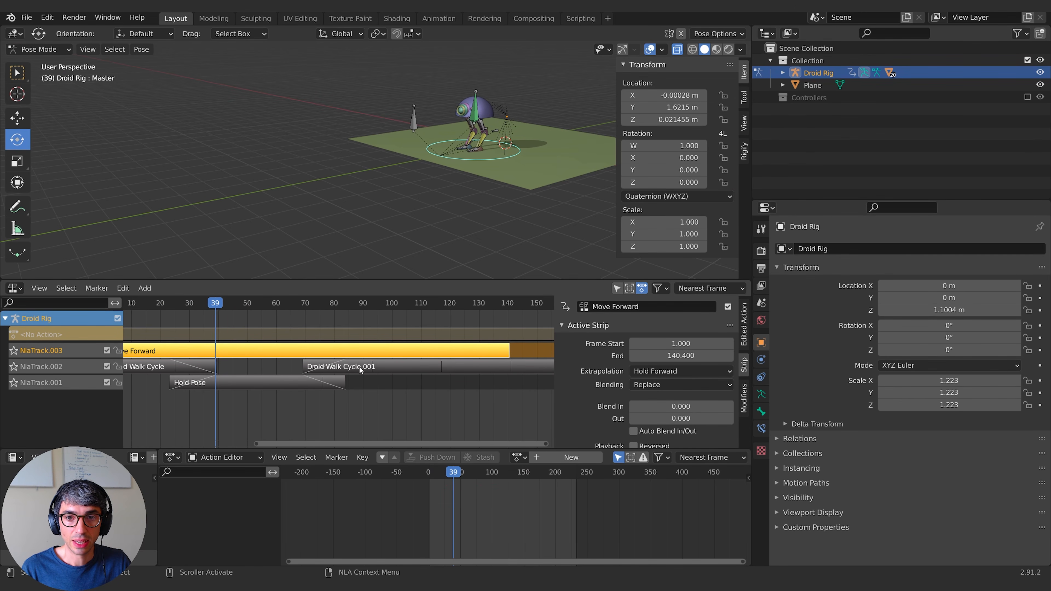
key("space")
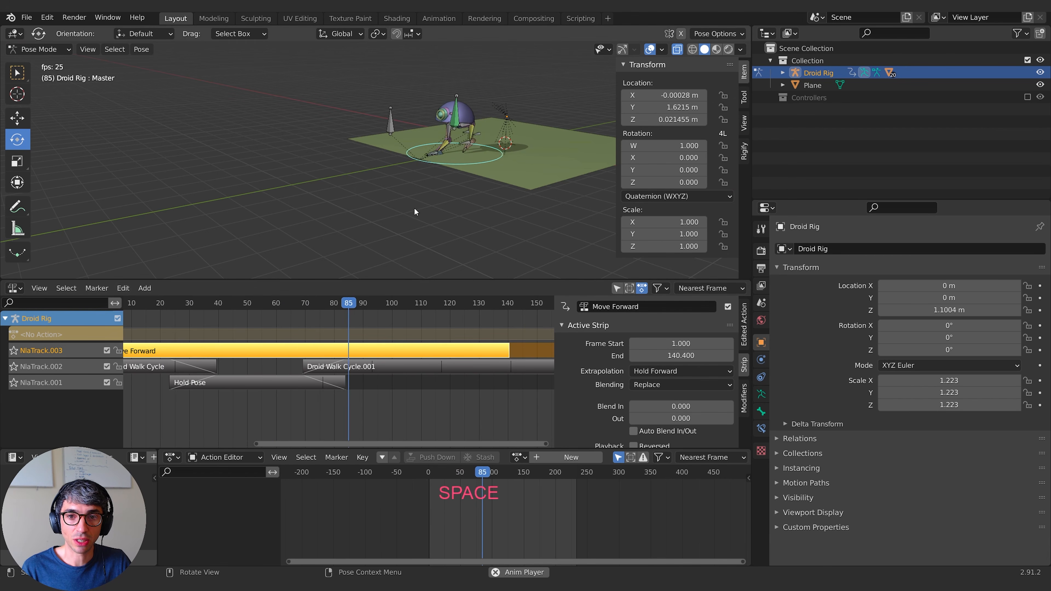
key("space")
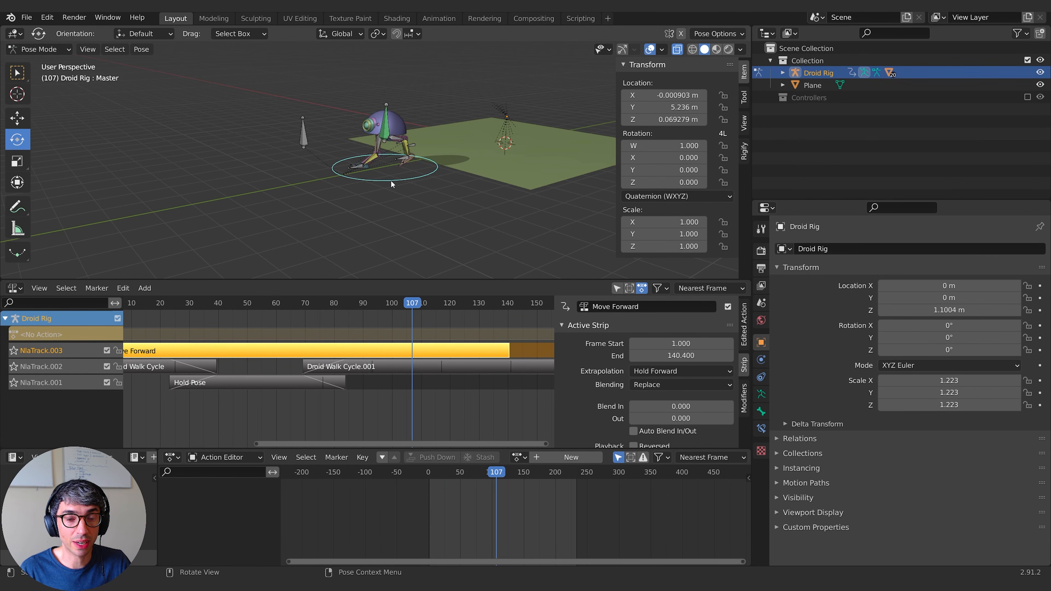
scroll(403, 185, "up", 3)
middle_click_drag(364, 219, 301, 264, "shift")
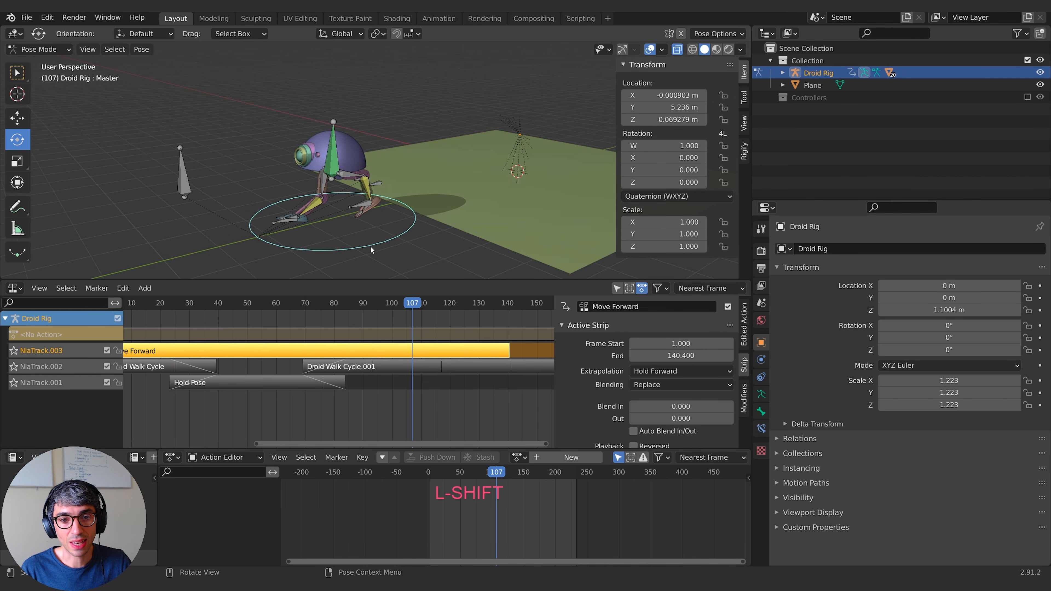
key("shift+Left")
key("space")
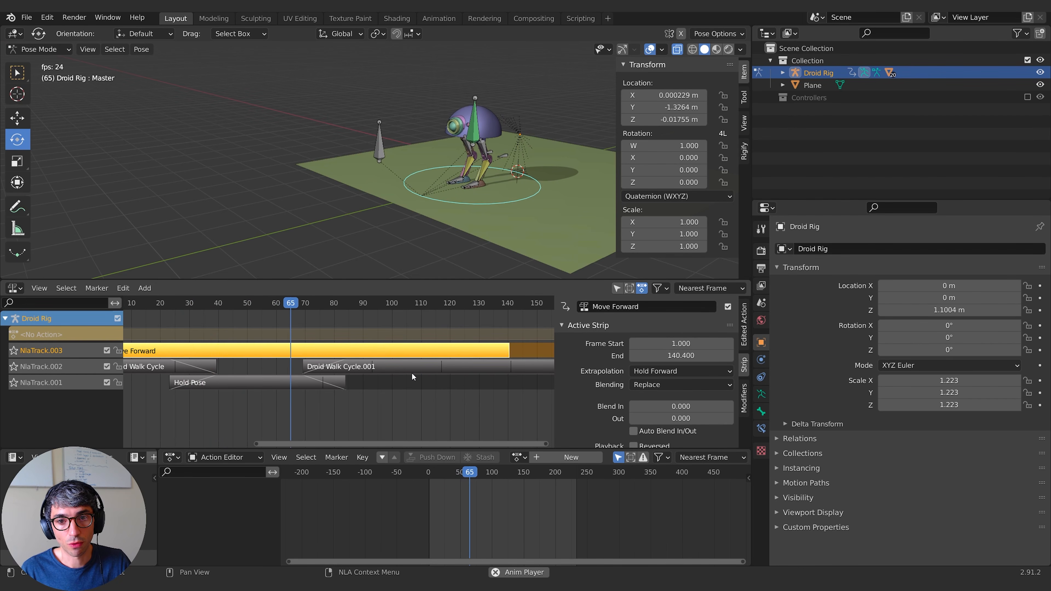
key("space")
At frame 58 of Move Forward, move the Look Control bone about 1.1 m in Y and 2.5 m in Z and keyframe its location
middle_click_drag(343, 331, 371, 346)
left_click(298, 305)
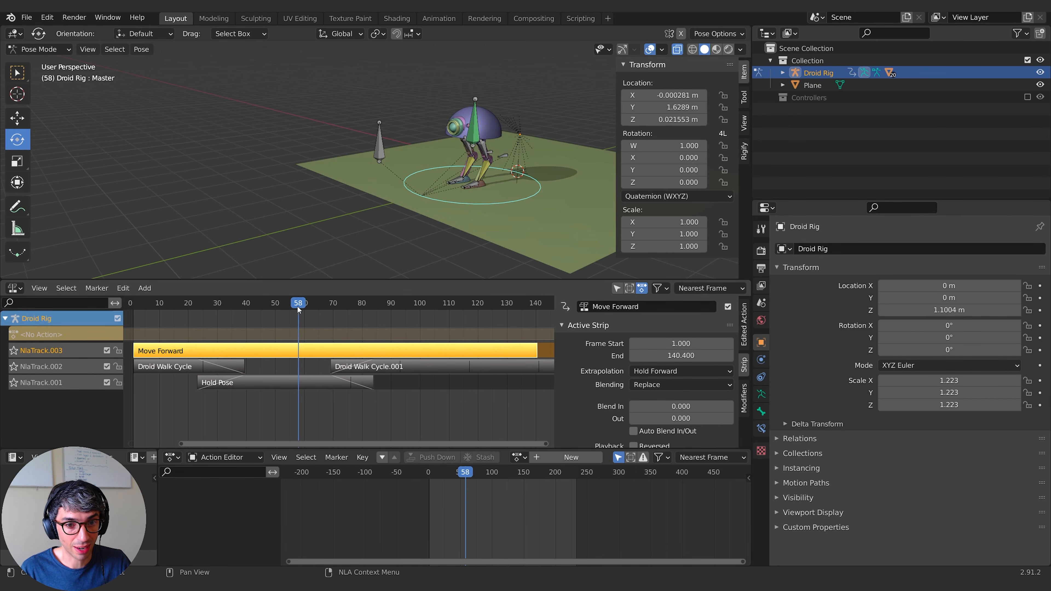
key("Tab")
left_click(381, 156)
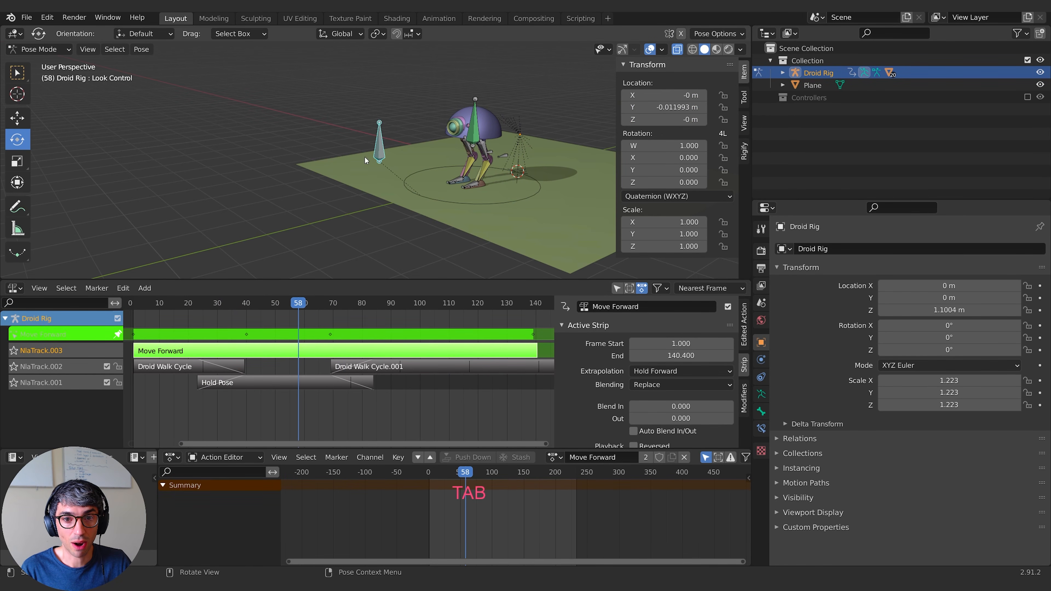
key("g")
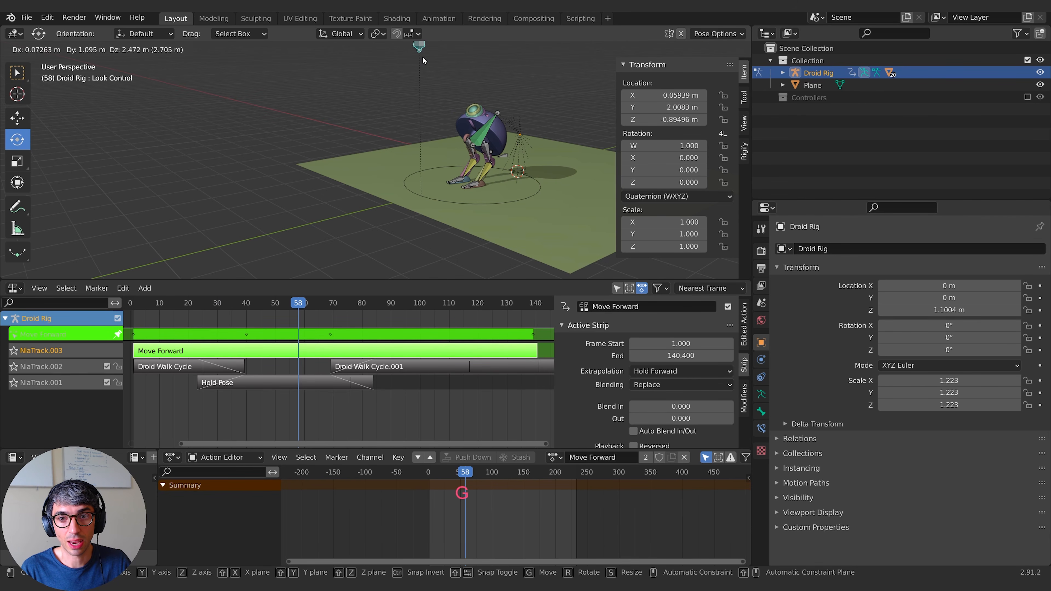
left_click(425, 58)
key("i")
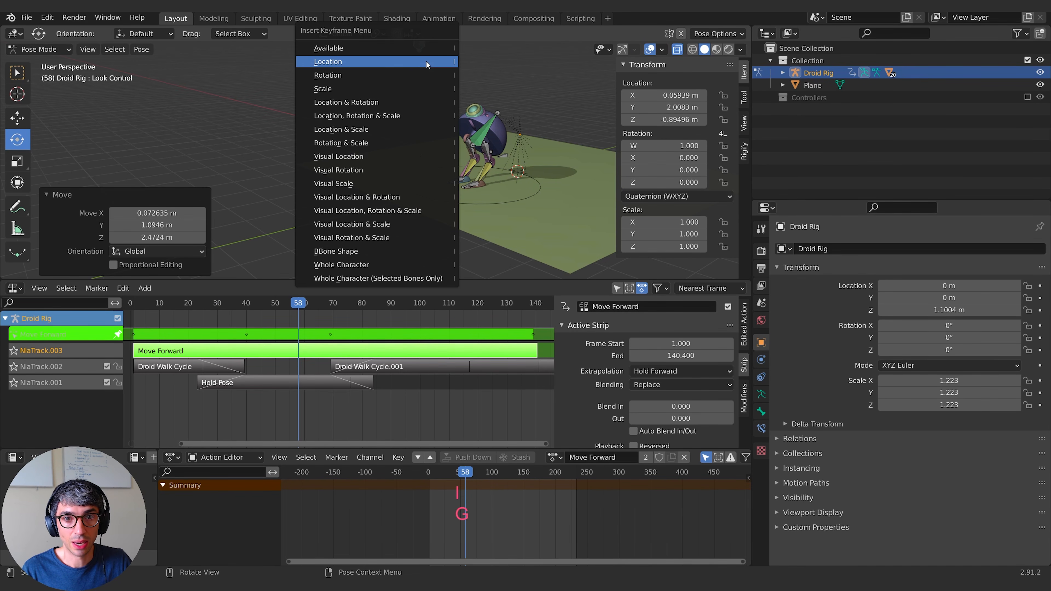
left_click(426, 60)
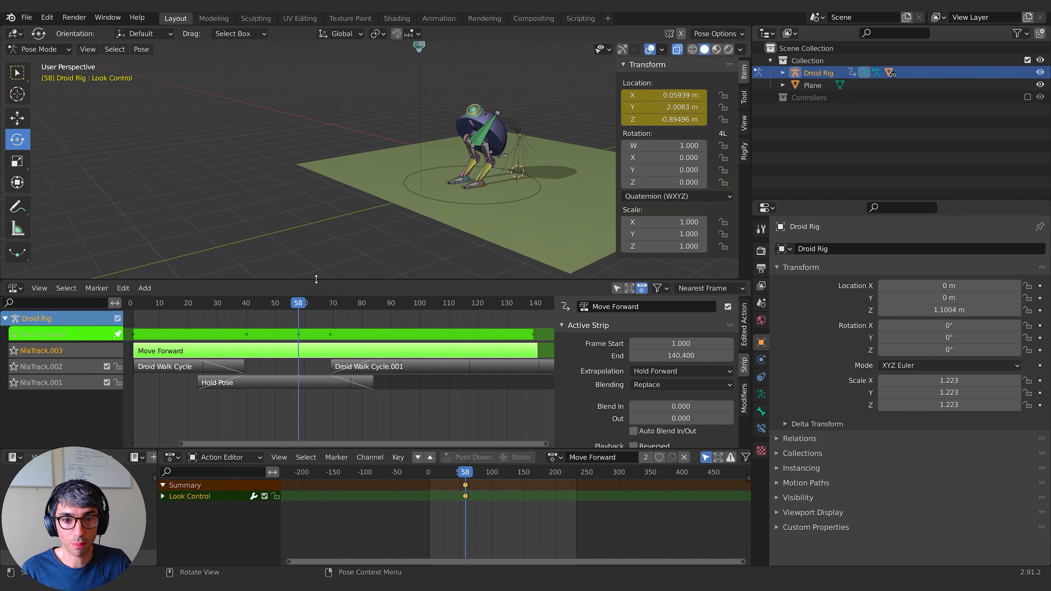
Exit tweak mode and play the animation, replaying it from frame 58 in a wider view to review the droid's look direction
key("Tab")
key("space")
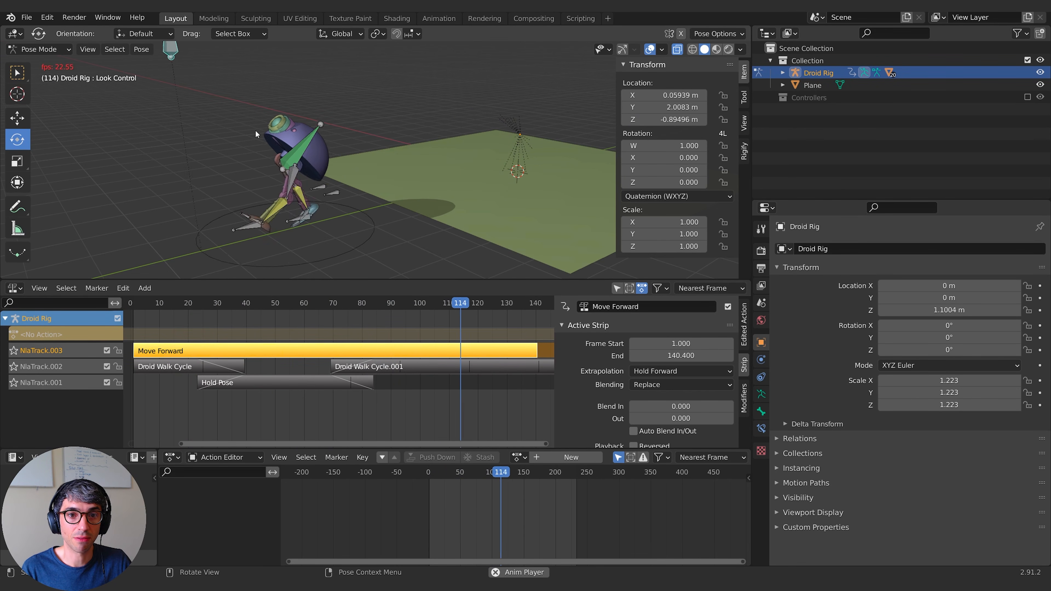
key("space")
left_click_drag(463, 302, 298, 309)
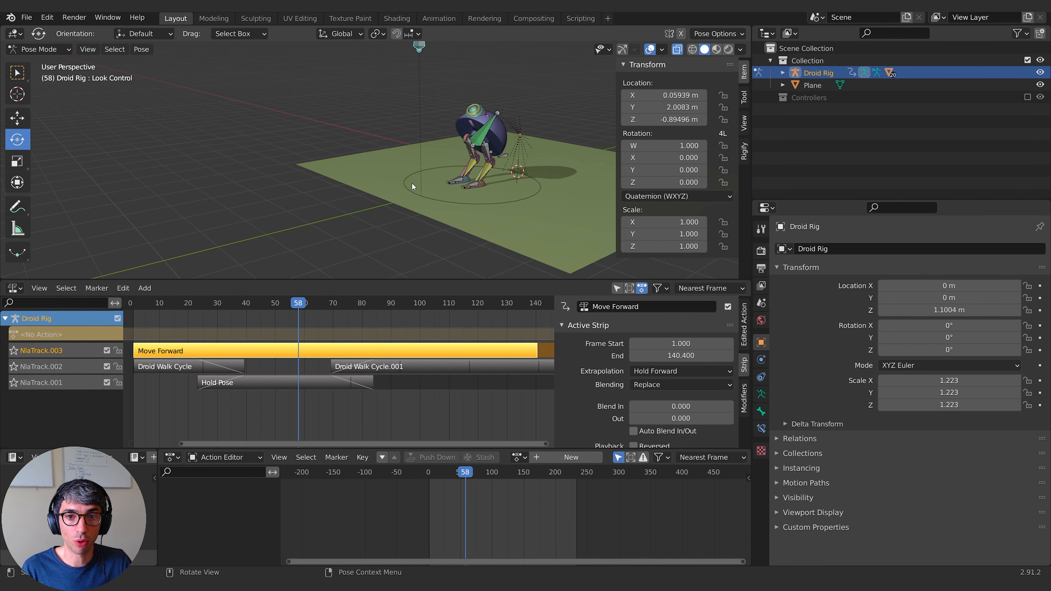
scroll(404, 128, "down", 2)
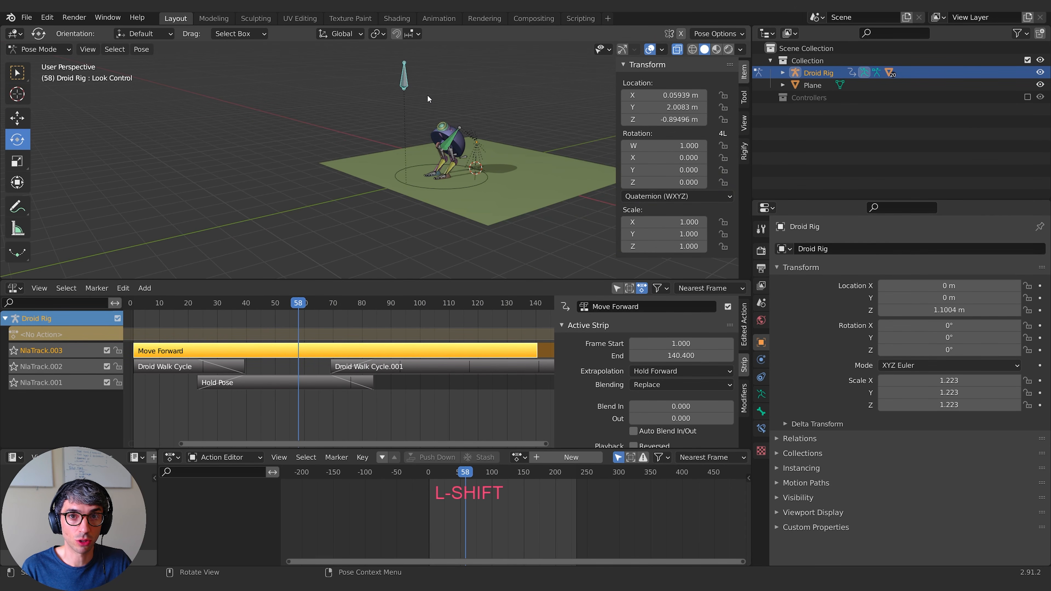
middle_click_drag(452, 108, 411, 129, "shift")
key("space")
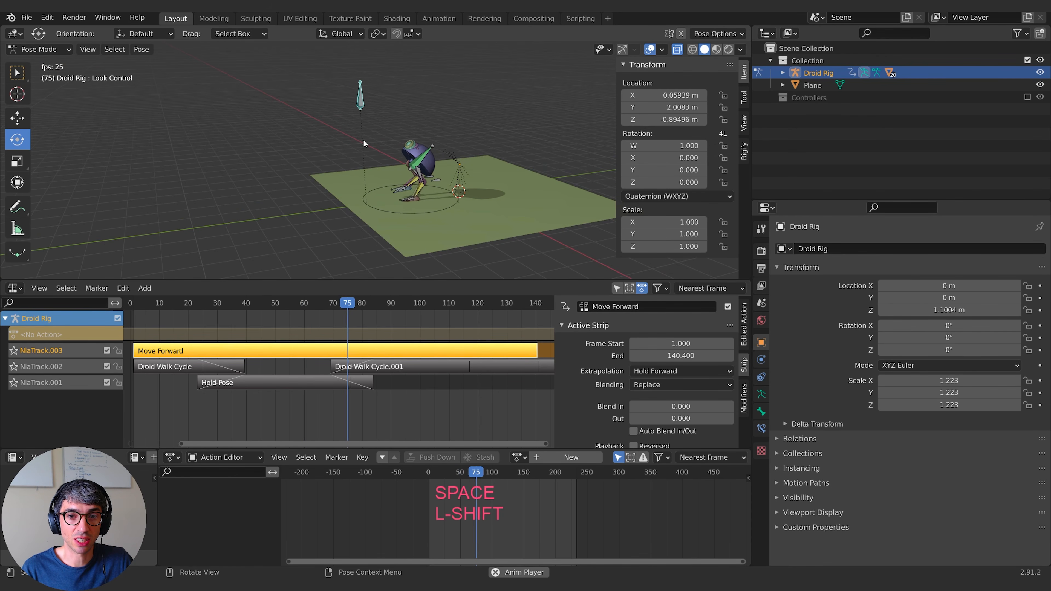
key("space")
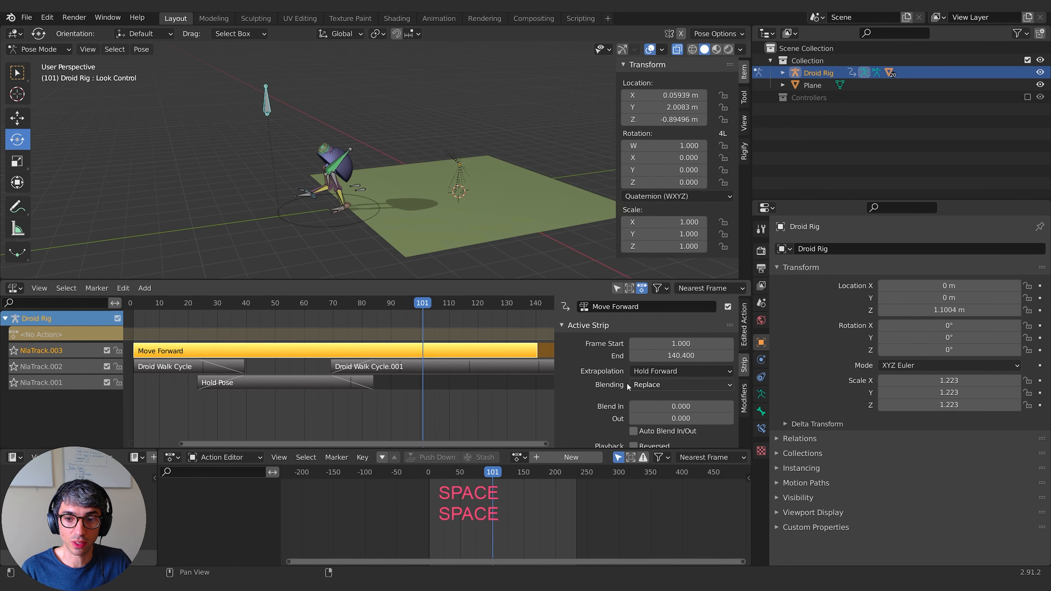
Try Combine and Add blending on the Move Forward strip while playing the animation
left_click(645, 384)
left_click(674, 413)
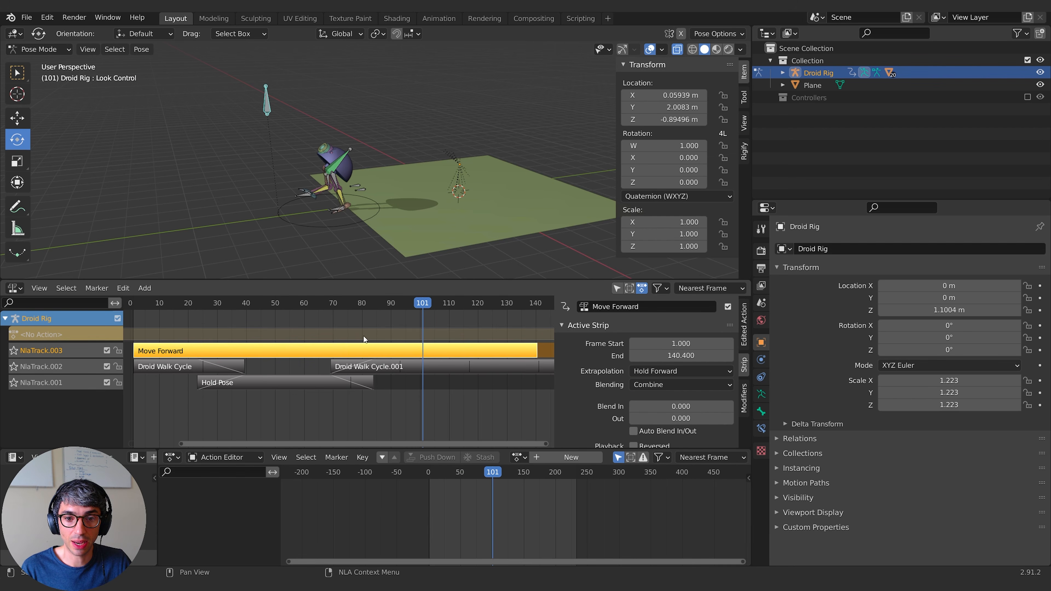
key("space")
left_click(683, 384)
left_click(645, 426)
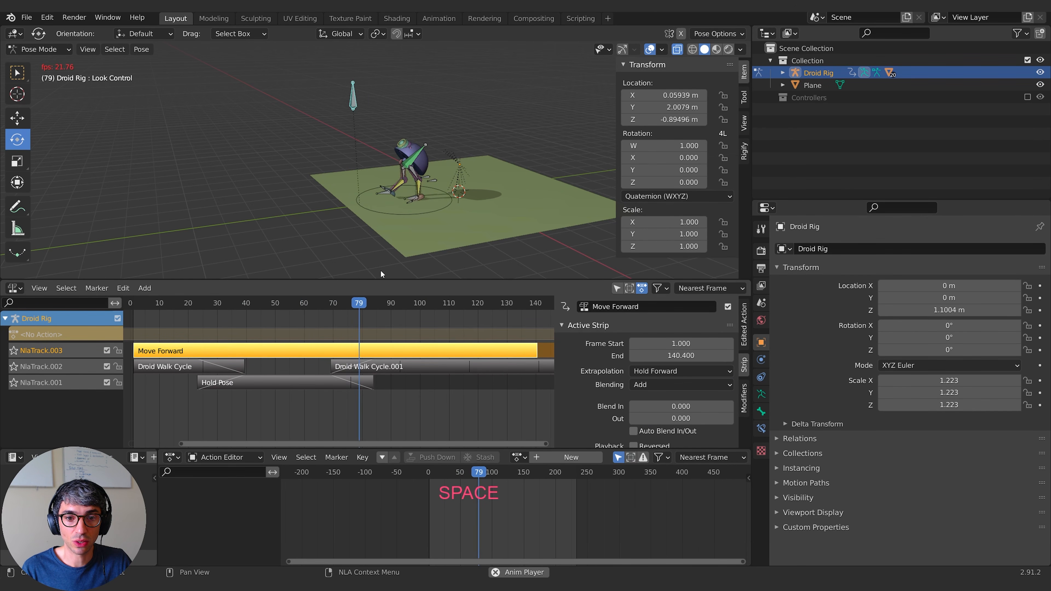
key("space")
Set the Move Forward strip's blending back to Replace
left_click(647, 385)
left_click(653, 398)
middle_click_drag(257, 167, 284, 154, "shift")
scroll(347, 237, "up", 4)
middle_click_drag(347, 237, 463, 218, "shift")
scroll(386, 214, "down", 3)
Delete the Look Control keyframe from the Move Forward action in tweak mode, and exit tweak mode
key("Tab")
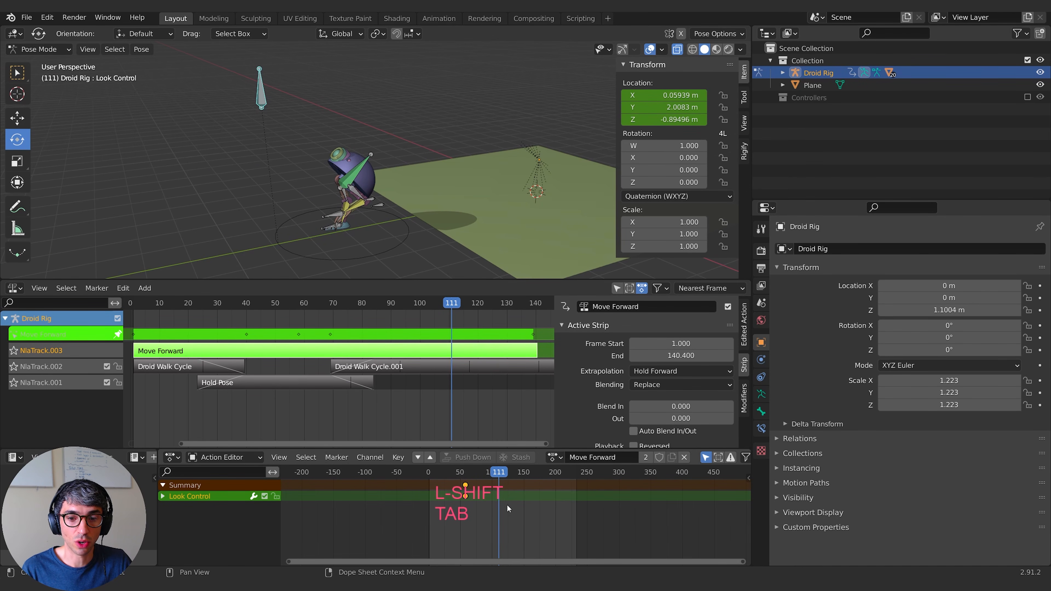
right_click(464, 485)
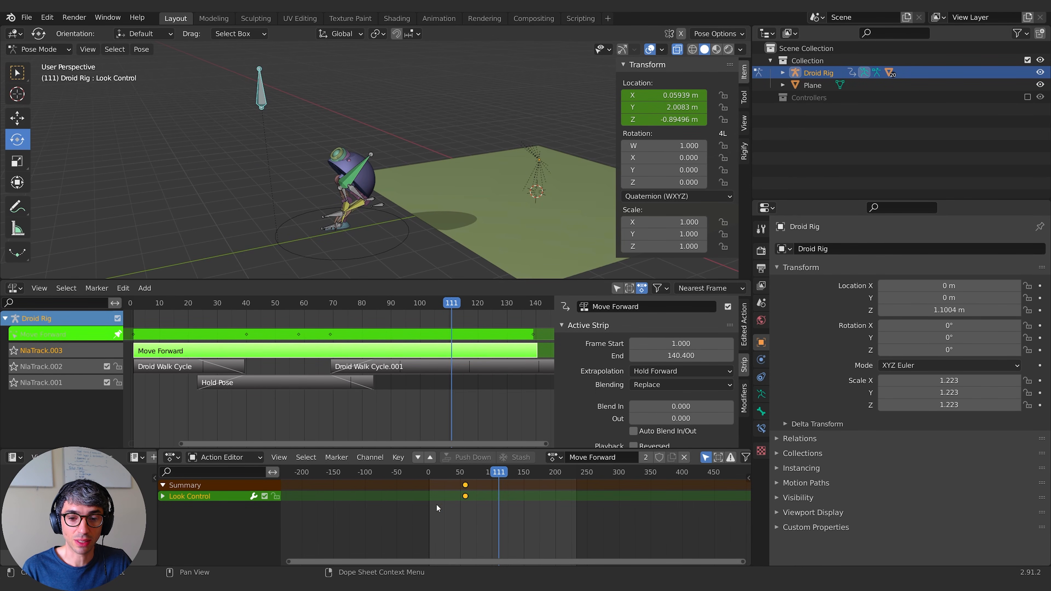
key("x")
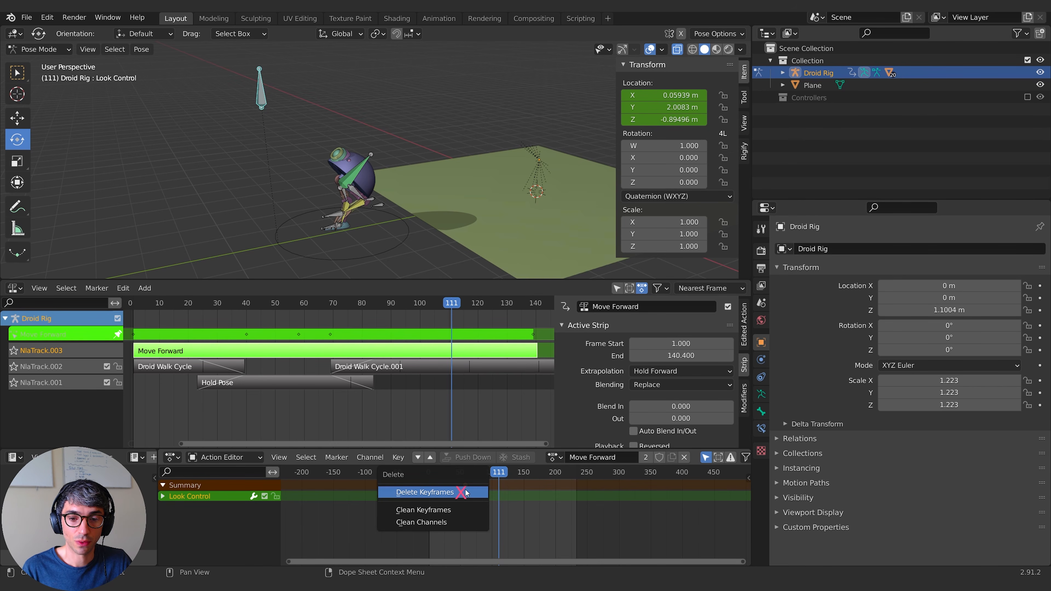
left_click(459, 492)
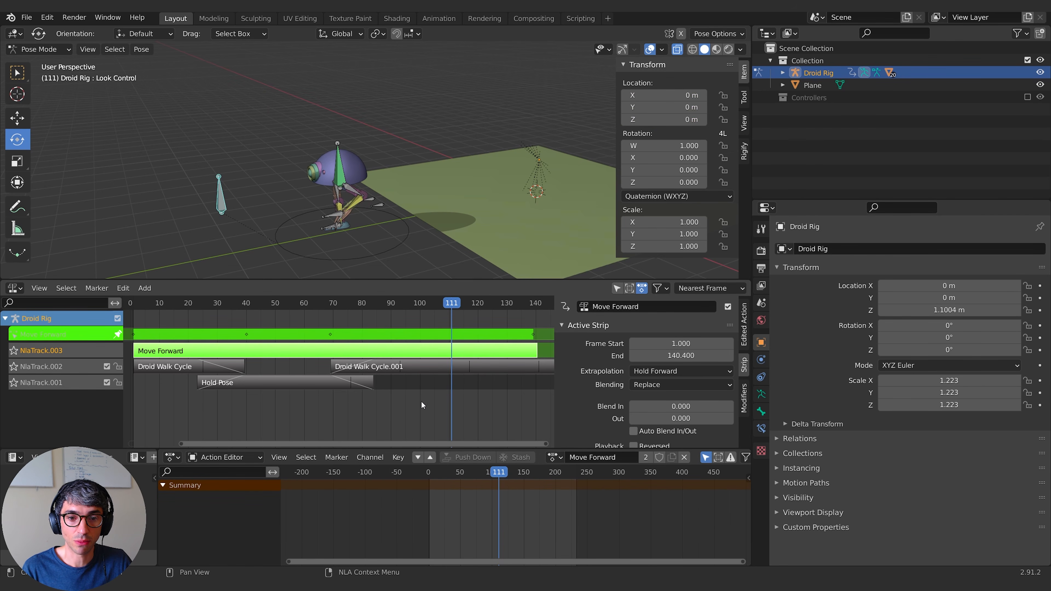
key("Tab")
Return to frame 1 and create a new action for the droid rig named "Look Around"
left_click_drag(448, 303, 351, 304)
key("shift+Left")
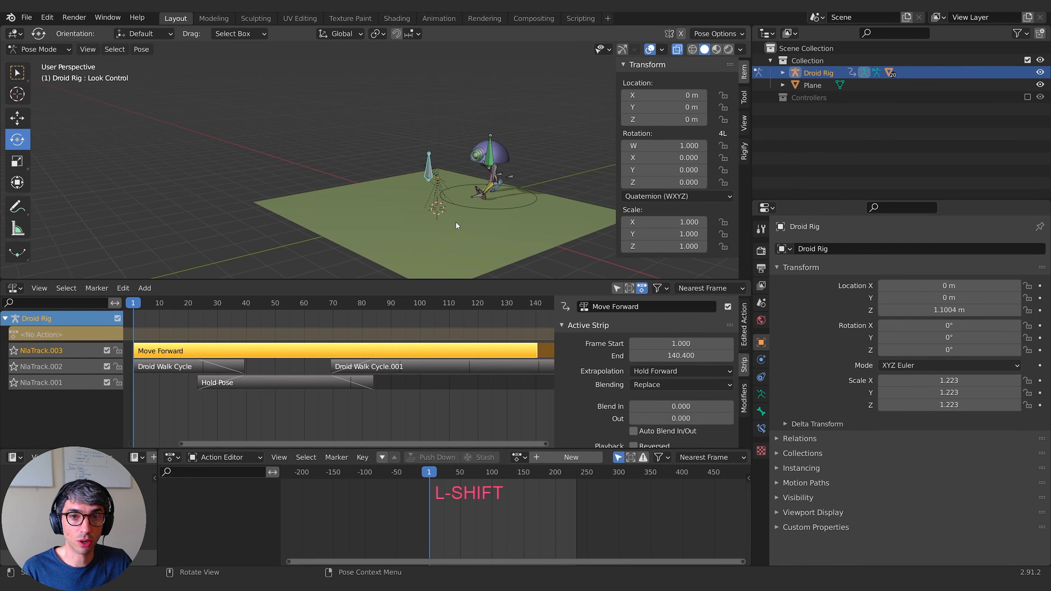
left_click(563, 455)
double_click(629, 453)
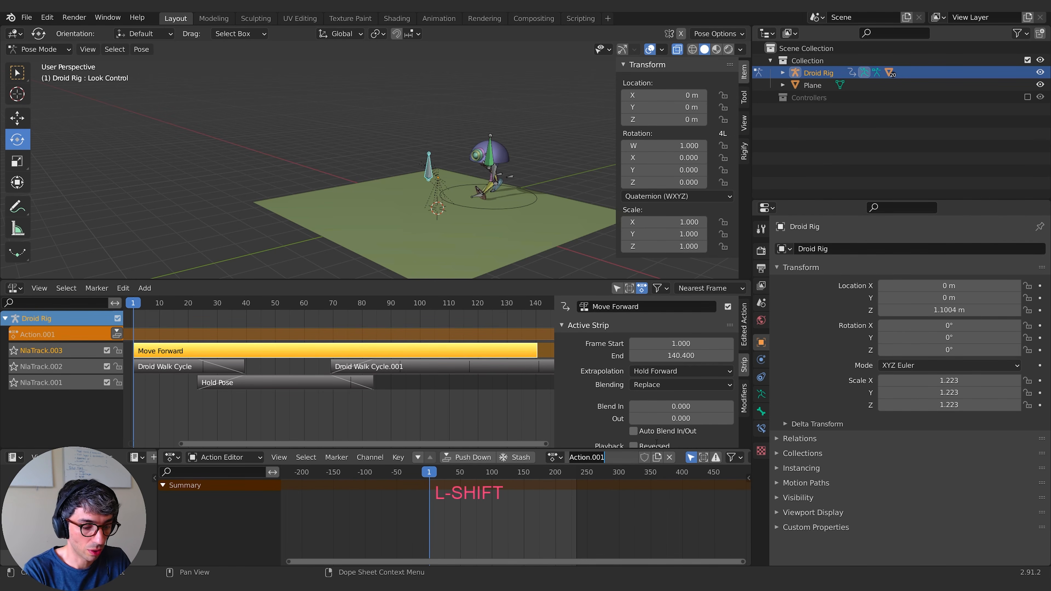
type("Look Around")
key("Return")
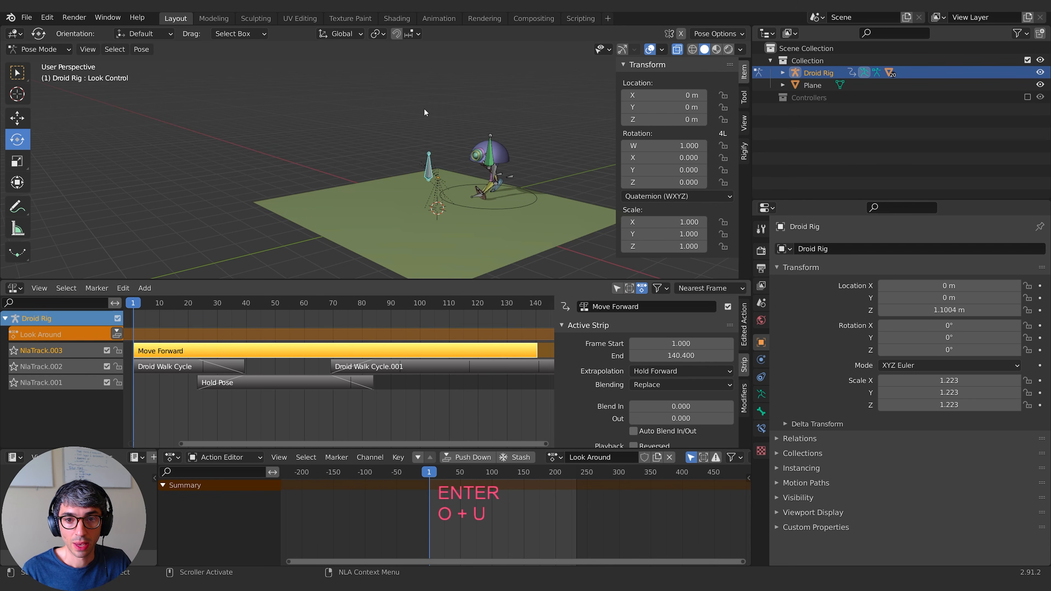
At frame 1, move the Look Control bone about 0.75 m in X, 1.01 m in Y and 0.18 m in Z, and keyframe its location
key("g")
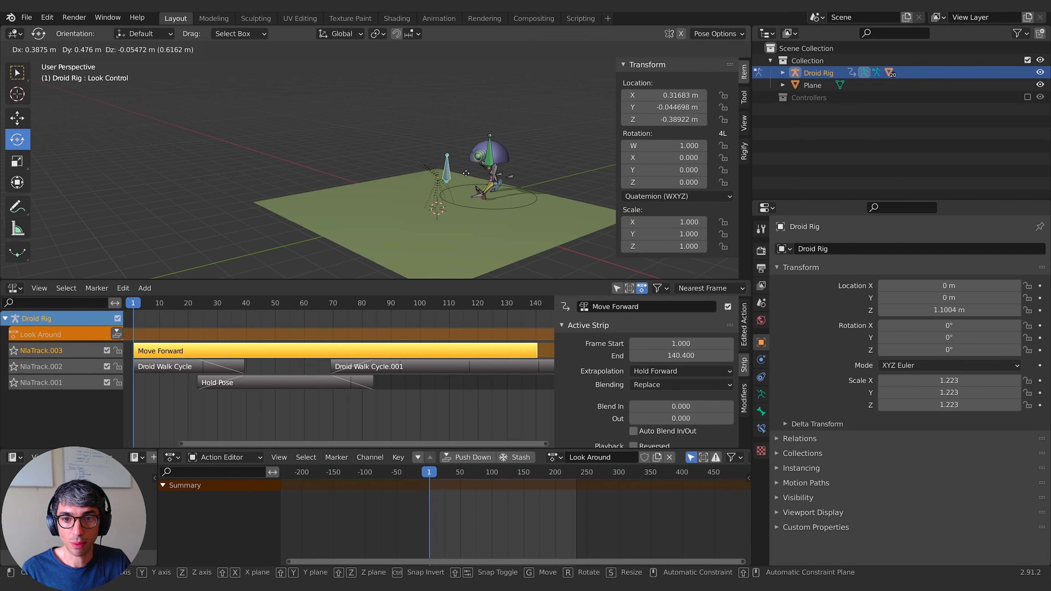
left_click(466, 168)
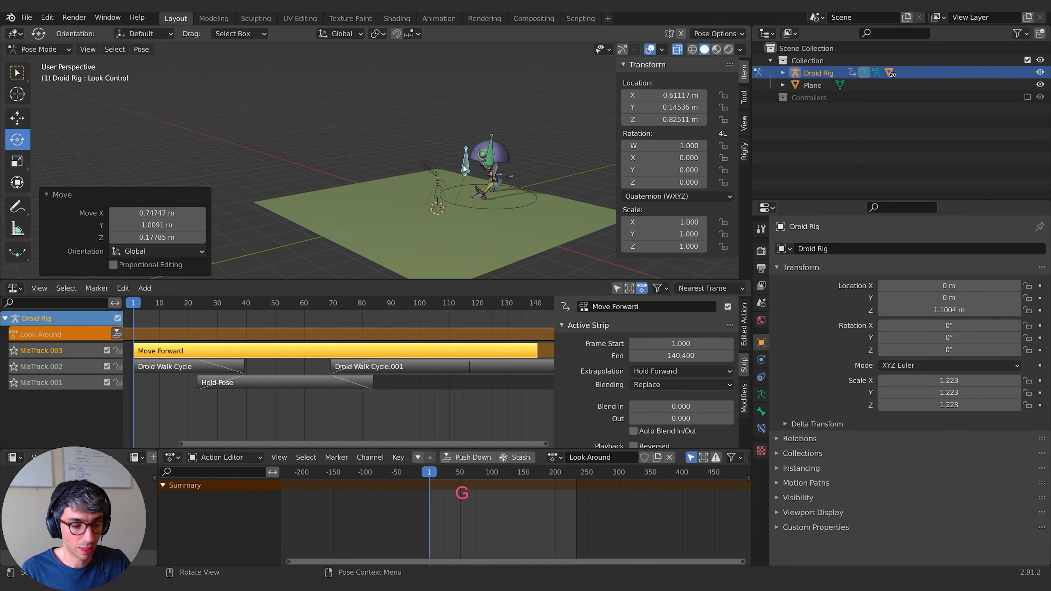
key("i")
left_click(463, 166)
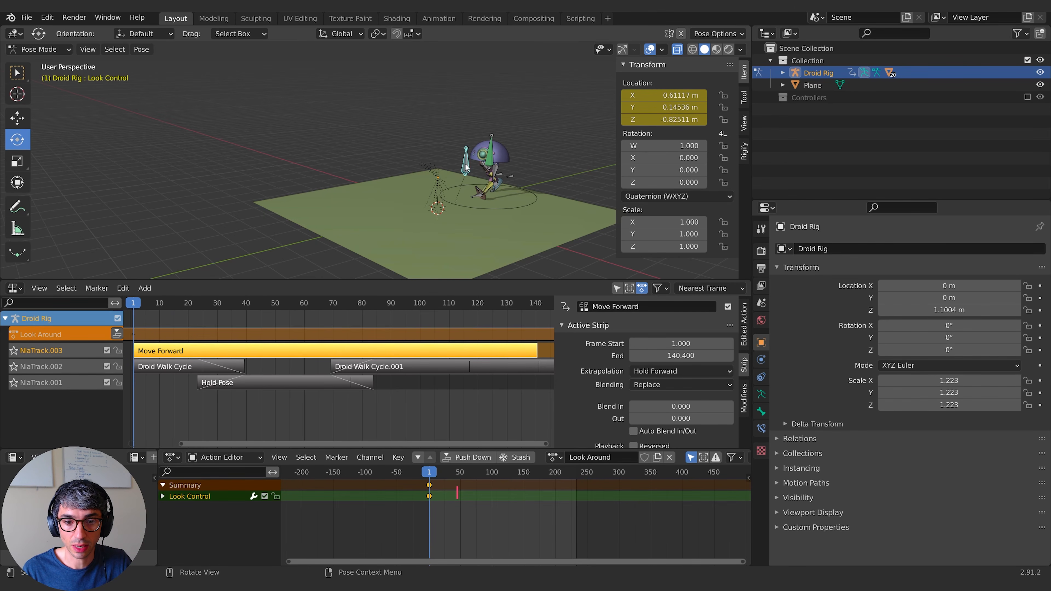
At frame 23, move the Look Control bone about -2.07 m in X, -2.26 m in Y and 1.20 m in Z, and keyframe its location
left_click(454, 472)
left_click_drag(454, 472, 443, 471)
key("g")
left_click(317, 187)
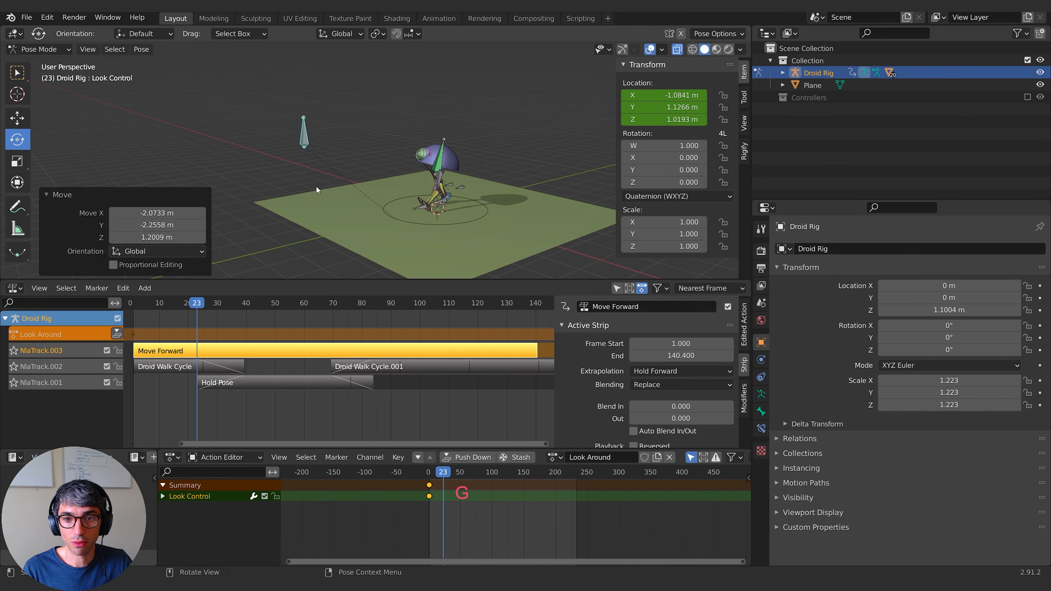
key("i")
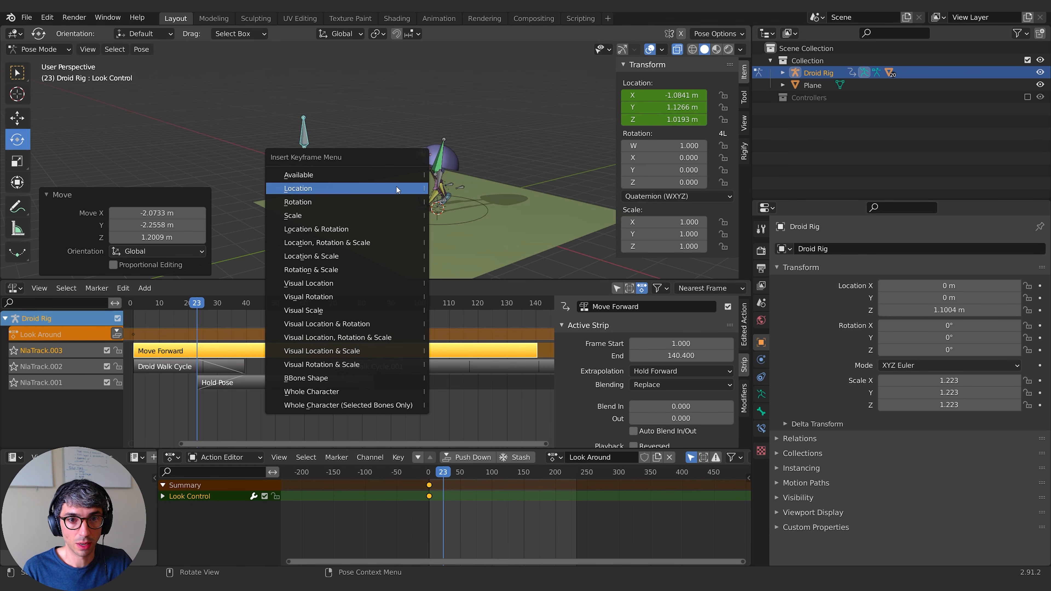
left_click(395, 189)
At frame 48, move the Look Control bone about 2.49 m in X, 2.79 m in Y and -1.18 m in Z, and keyframe its location
left_click_drag(465, 469, 458, 471)
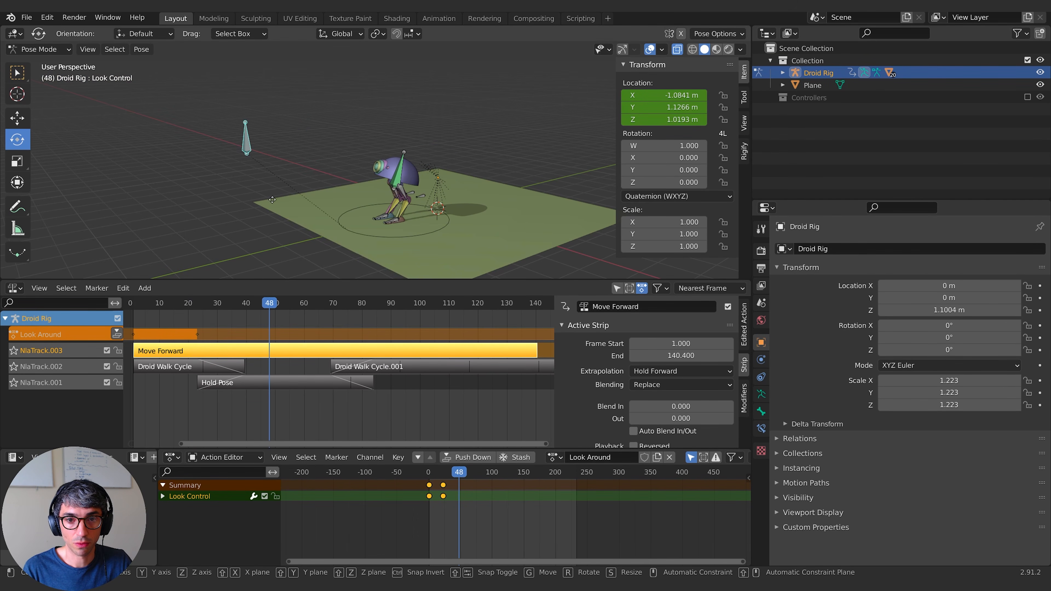
key("g")
left_click(393, 223)
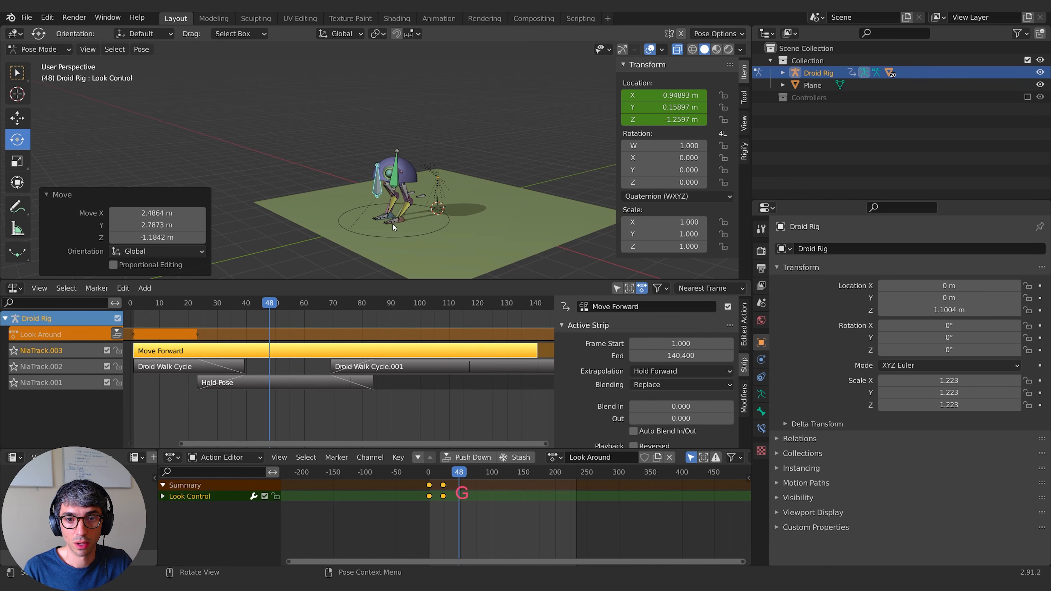
key("i")
left_click(352, 180)
Preview the Look Around action and push it down into its own NLA strip
key("space")
key("space")
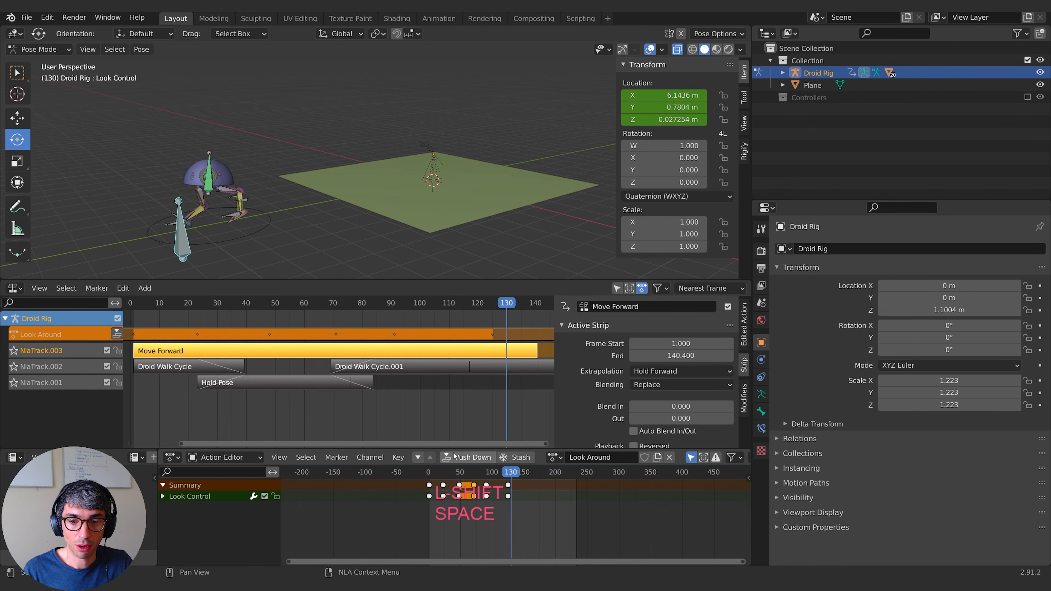
left_click(459, 456)
middle_click_drag(240, 337, 285, 348)
left_click(290, 351)
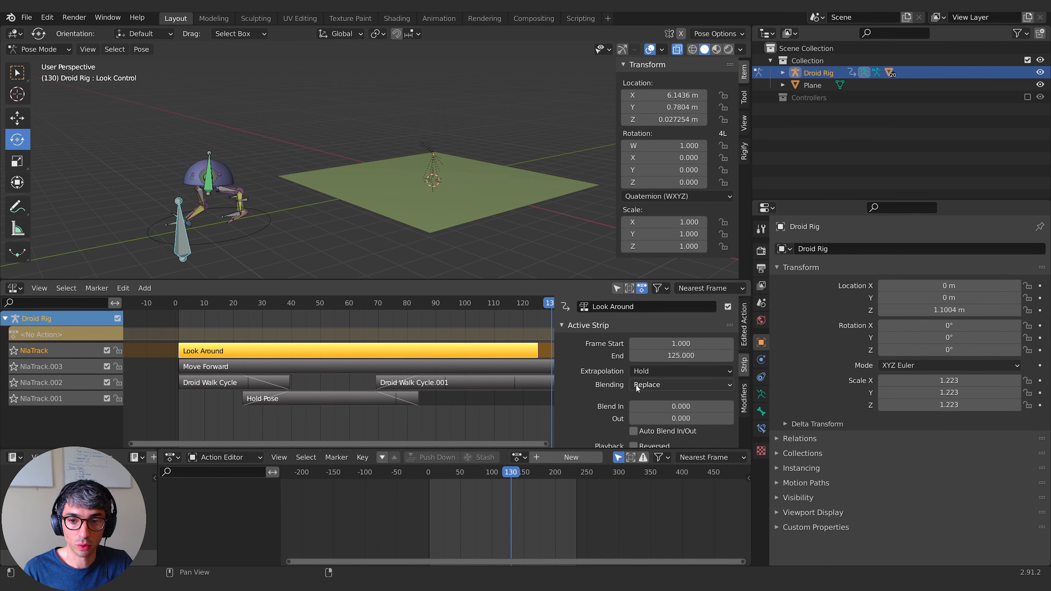
Play the animation from frame 5 to check the Look Around strip together with the strips beneath it
left_click_drag(545, 309, 190, 306)
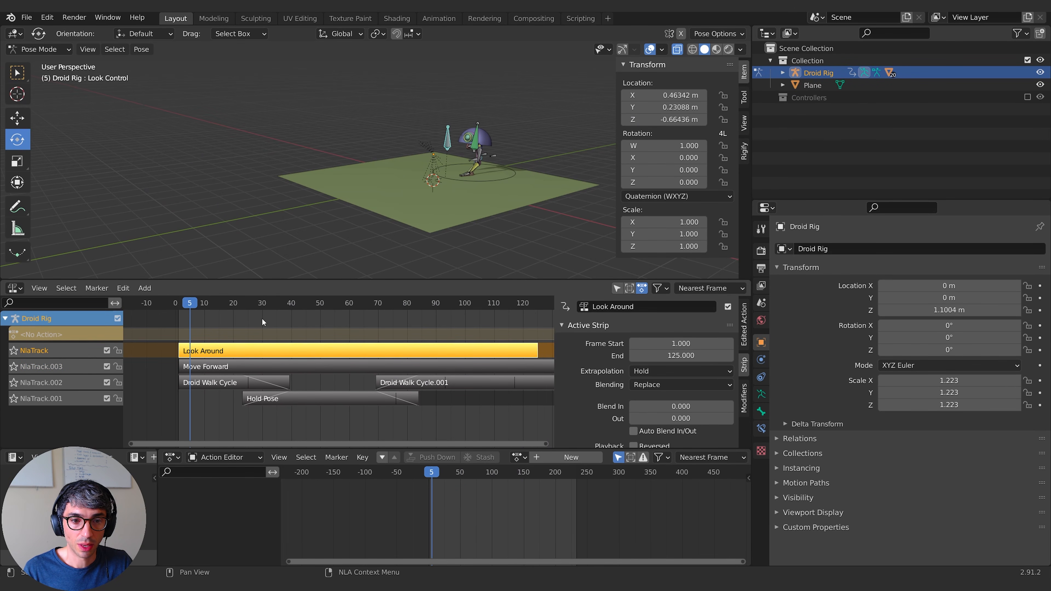
left_click(237, 323)
key("space")
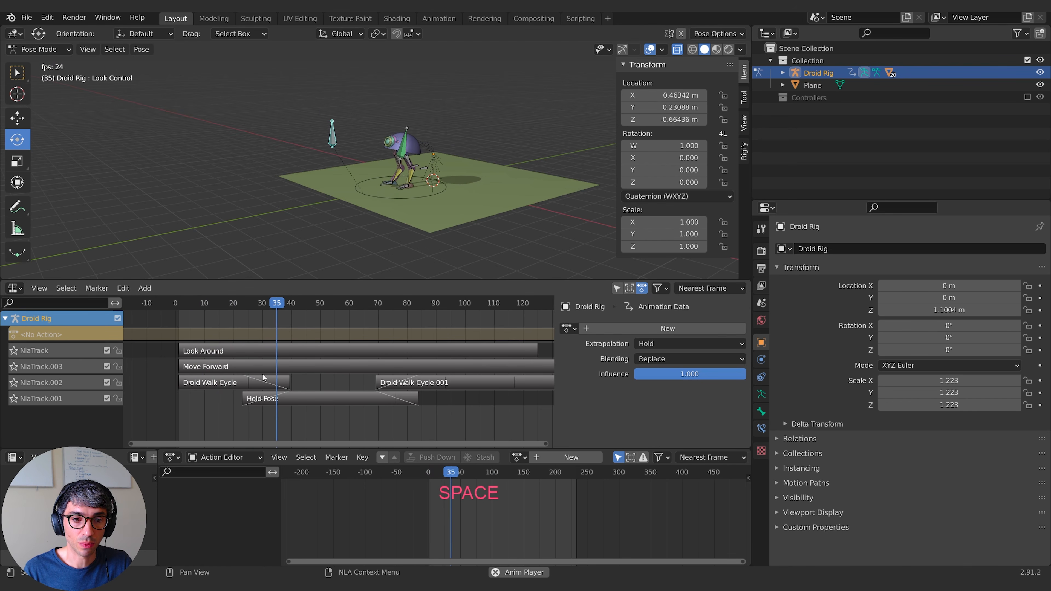
Tweak the Move Forward strip at frame 77: raise the Look Control bone about 2.97 m in Z, keyframe its location, and exit tweak mode
left_click(333, 367)
key("space")
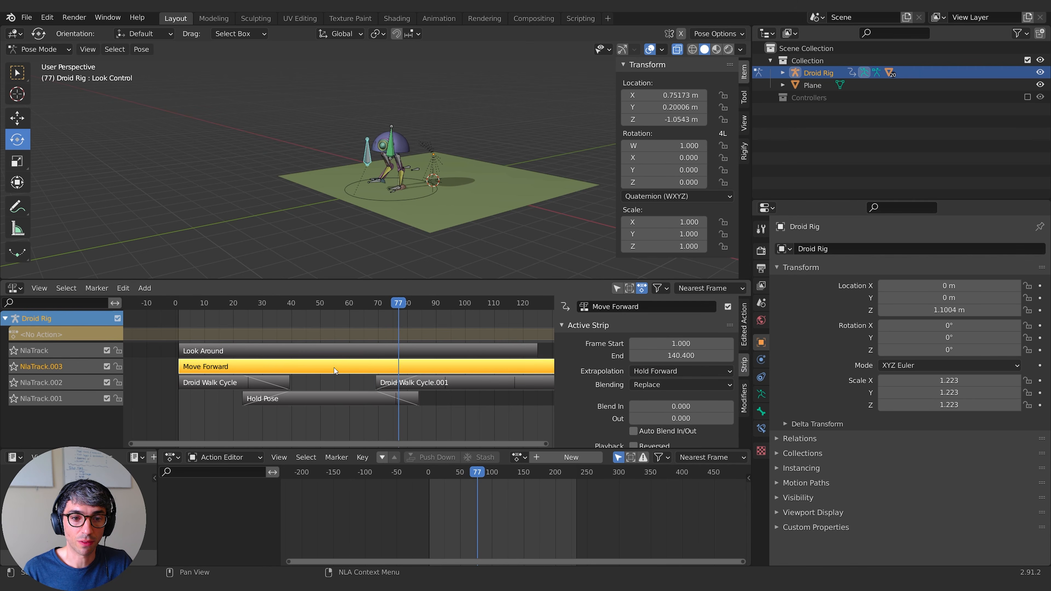
key("Tab")
key("g")
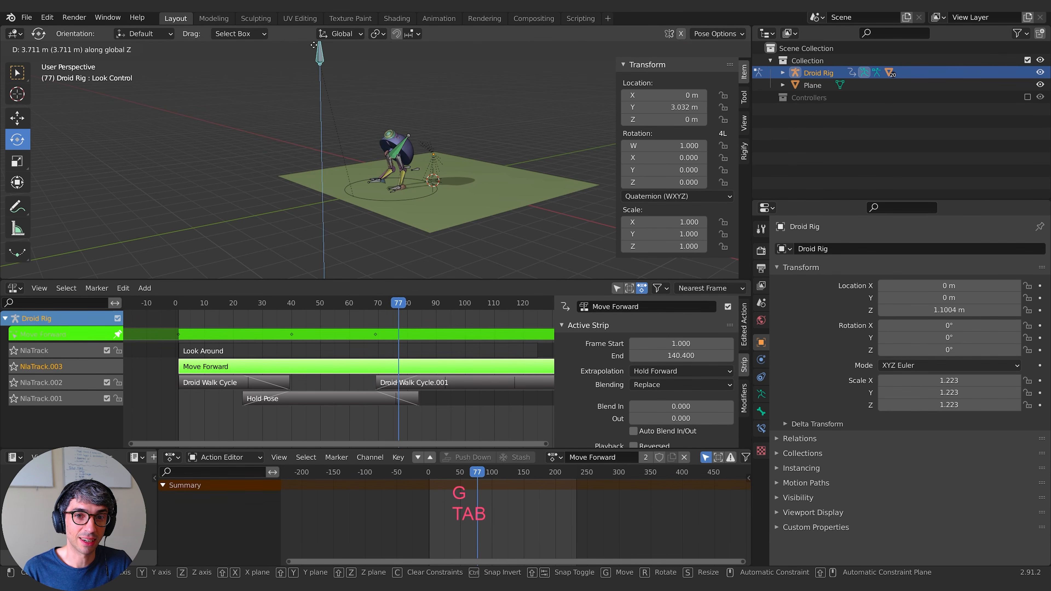
key("z")
left_click(319, 82)
key("i")
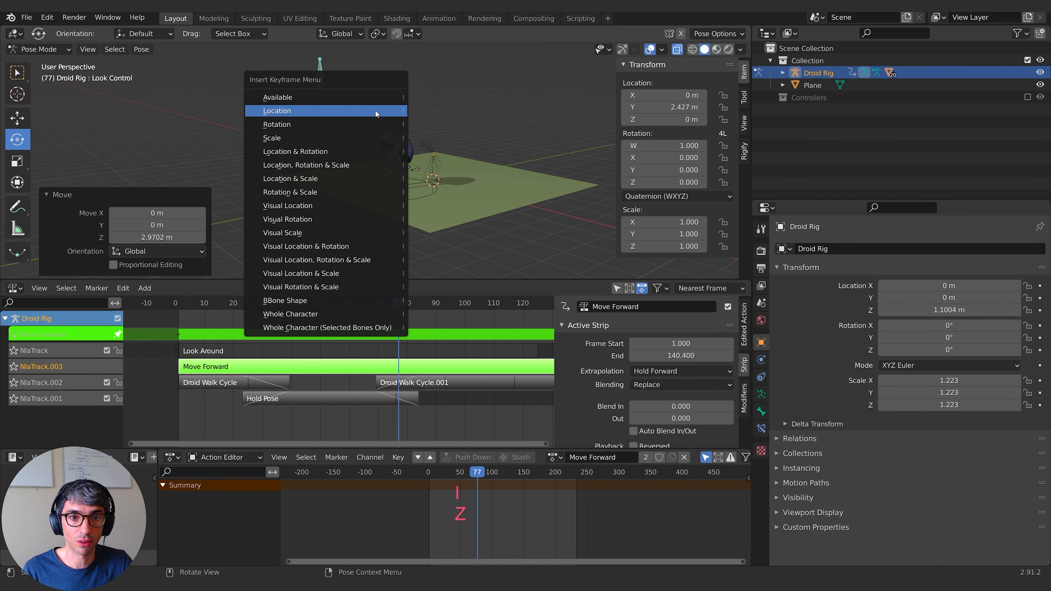
left_click(375, 109)
key("Tab")
Try Add blending on the Look Around strip during playback, and set its blending back to Replace
left_click_drag(405, 306, 390, 346)
left_click(389, 350)
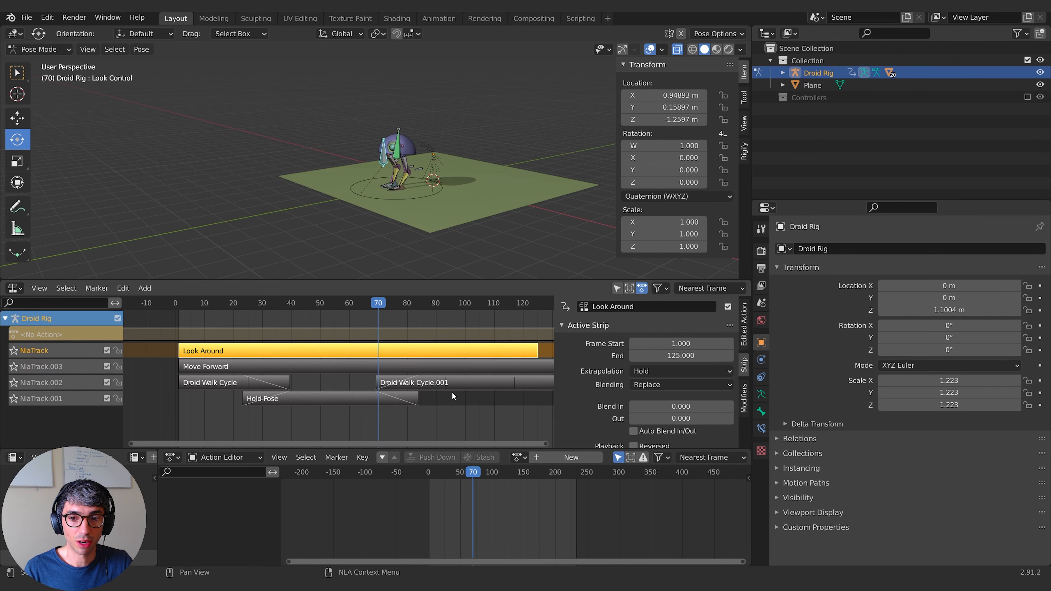
left_click(677, 387)
left_click(650, 422)
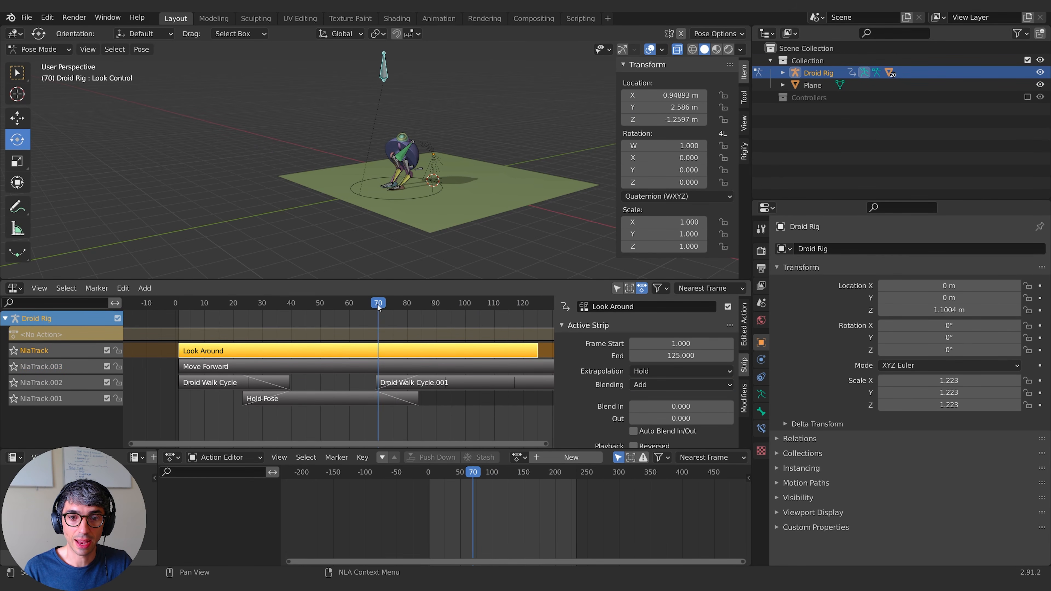
left_click_drag(377, 303, 191, 298)
key("space")
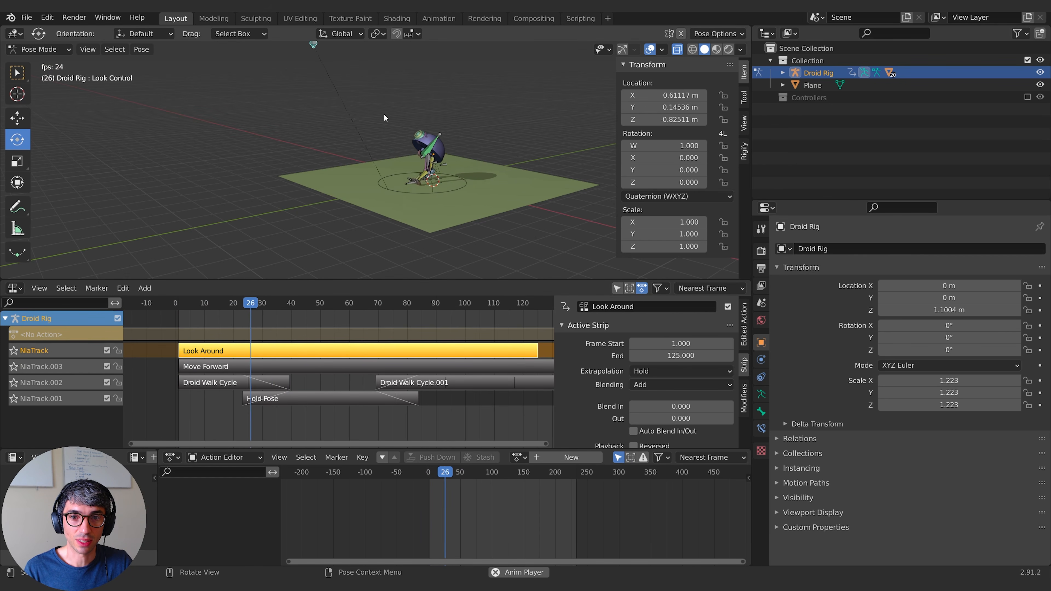
key("space")
left_click(674, 385)
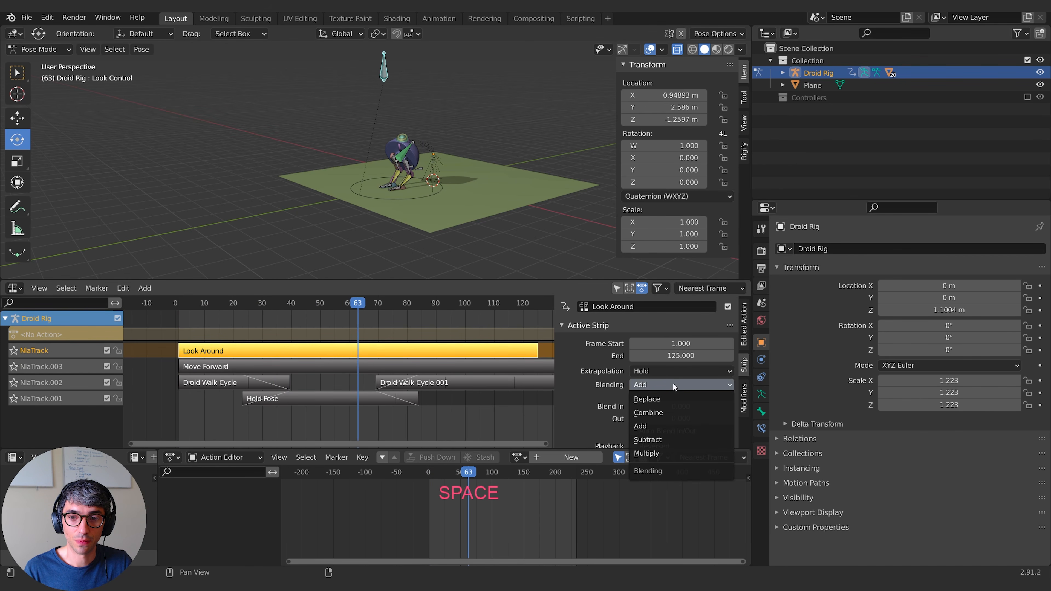
left_click(657, 410)
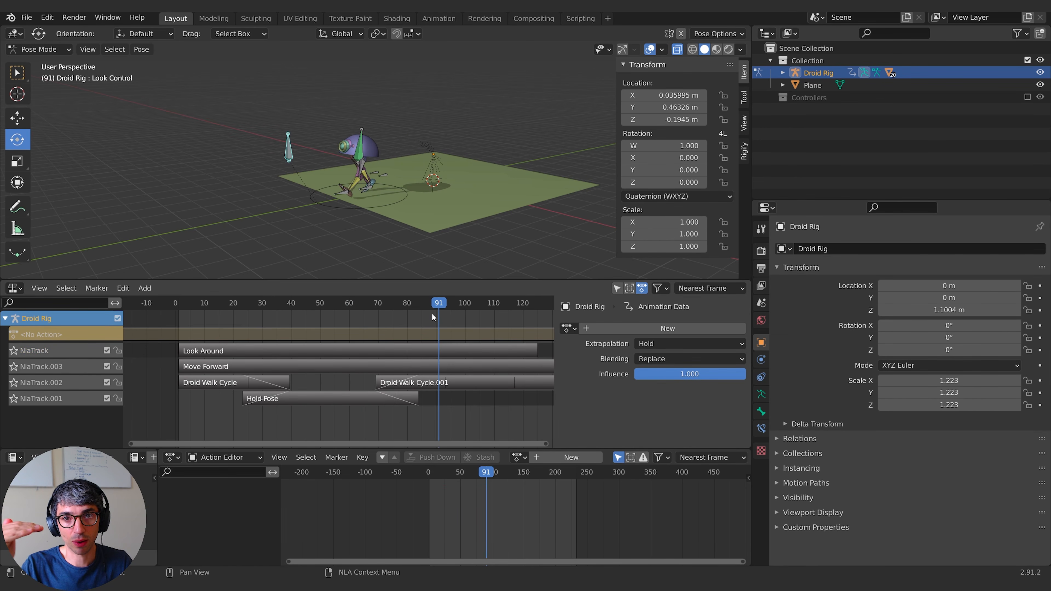
Play the animation past the end of the Look Around strip to examine the effect of its Hold extrapolation
middle_click_drag(415, 311, 218, 320)
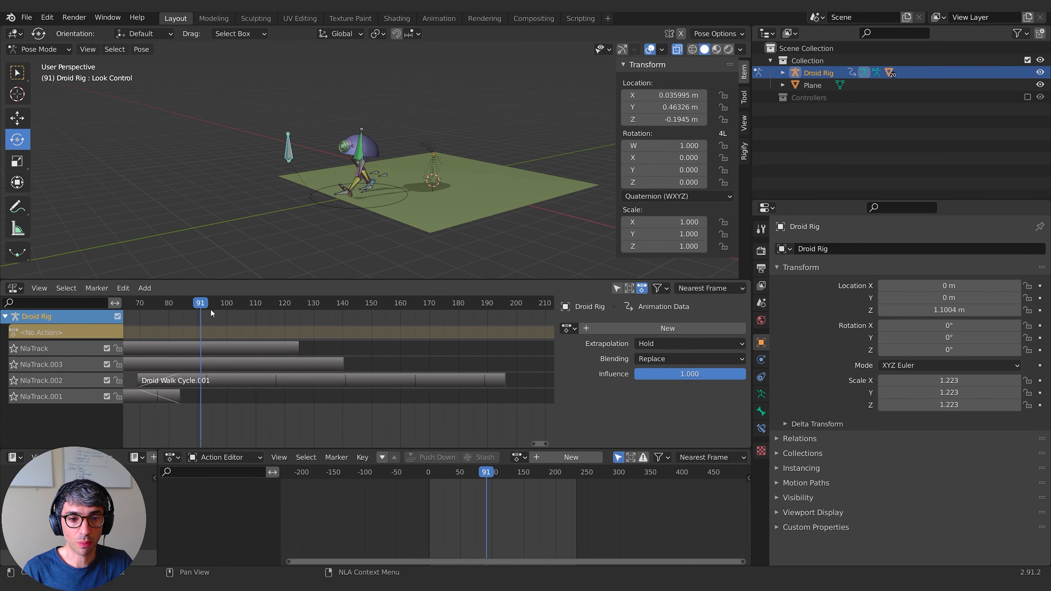
key("space")
left_click(274, 349)
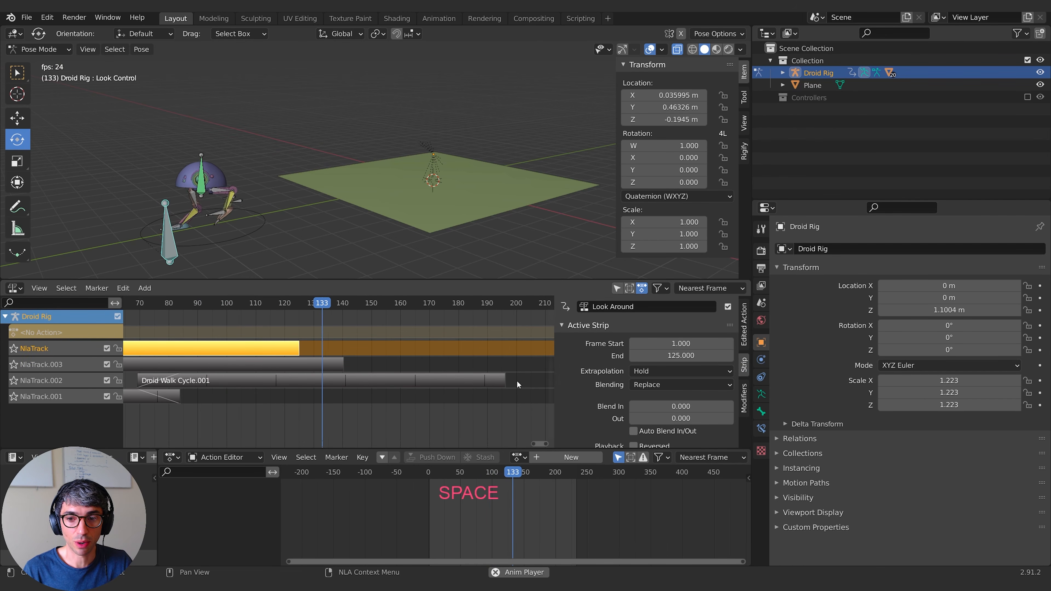
left_click(648, 371)
left_click(644, 372)
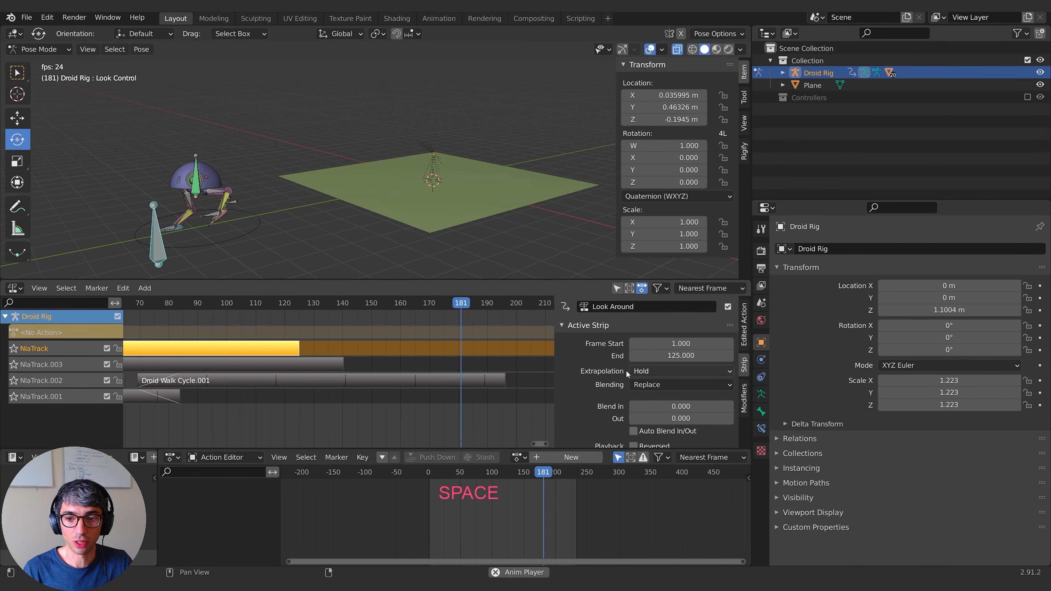
key("space")
left_click_drag(369, 302, 194, 304)
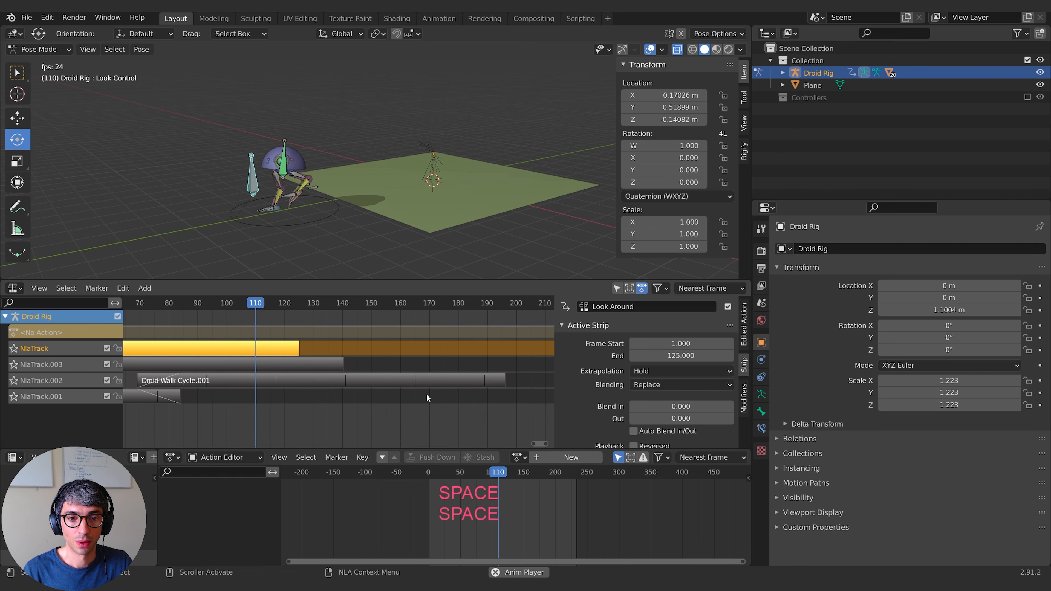
key("space")
Set the Look Around strip's extrapolation to Nothing and play across the strip's end
left_click(662, 372)
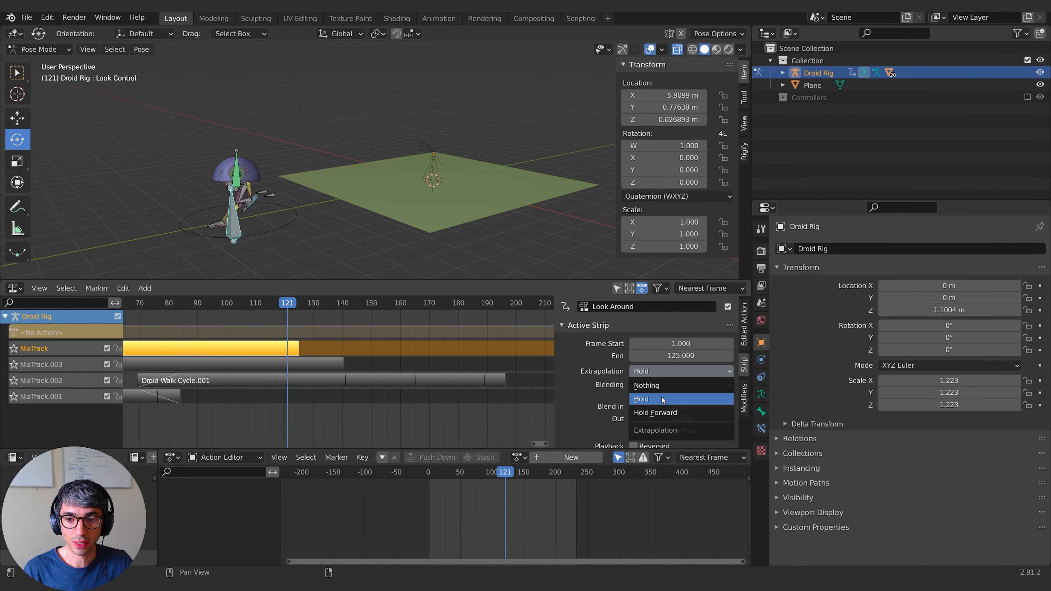
left_click(662, 386)
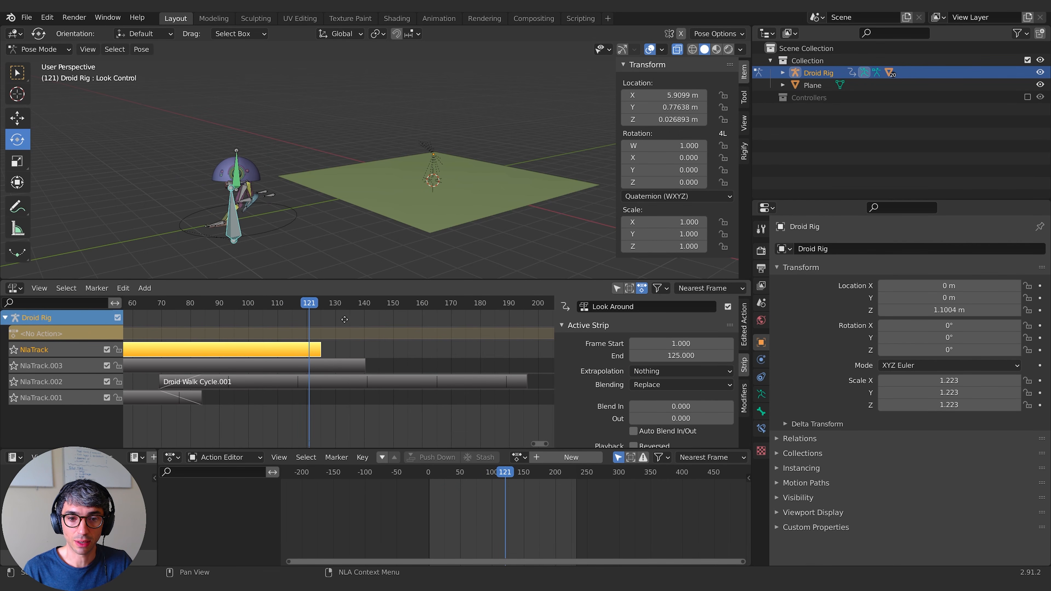
left_click(243, 304)
key("space")
key("space")
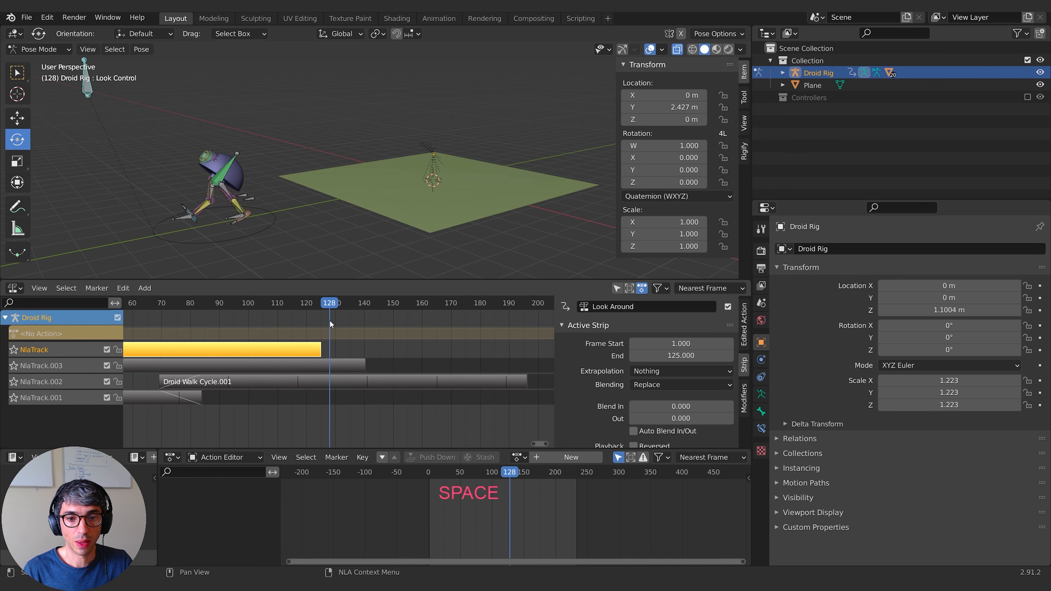
Set the Look Around strip's blend out to 12.7 frames and play the transition at its end
left_click_drag(312, 305, 325, 309)
left_click(336, 365)
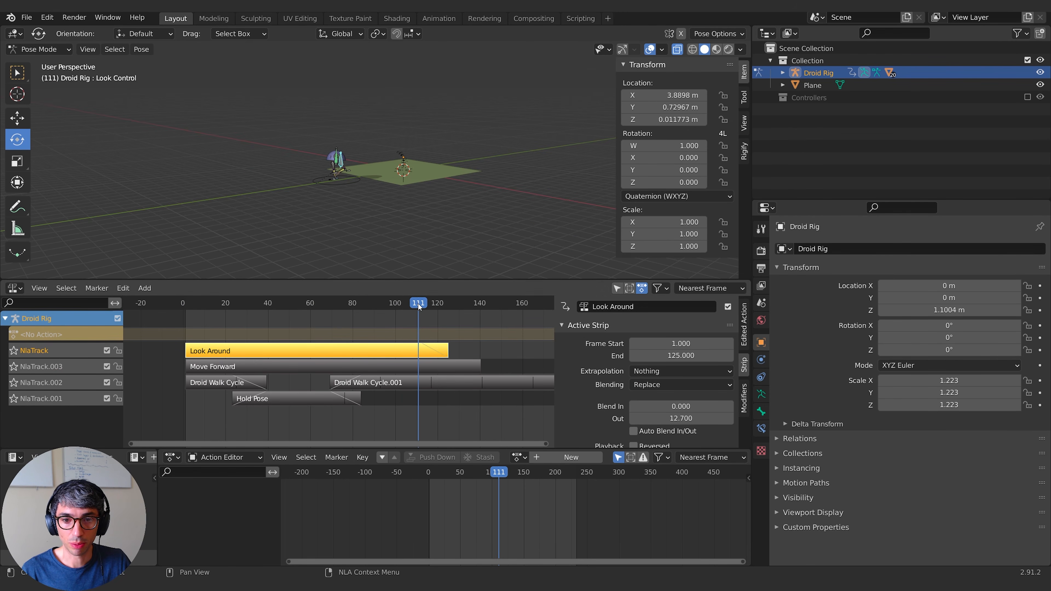
left_click_drag(417, 302, 363, 305)
key("space")
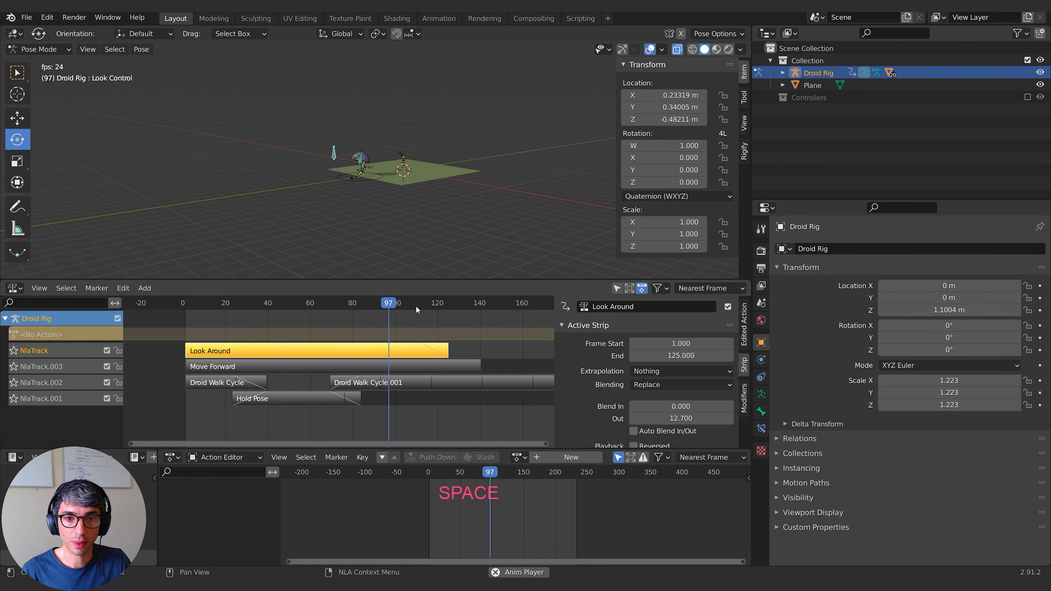
scroll(350, 140, "up", 3)
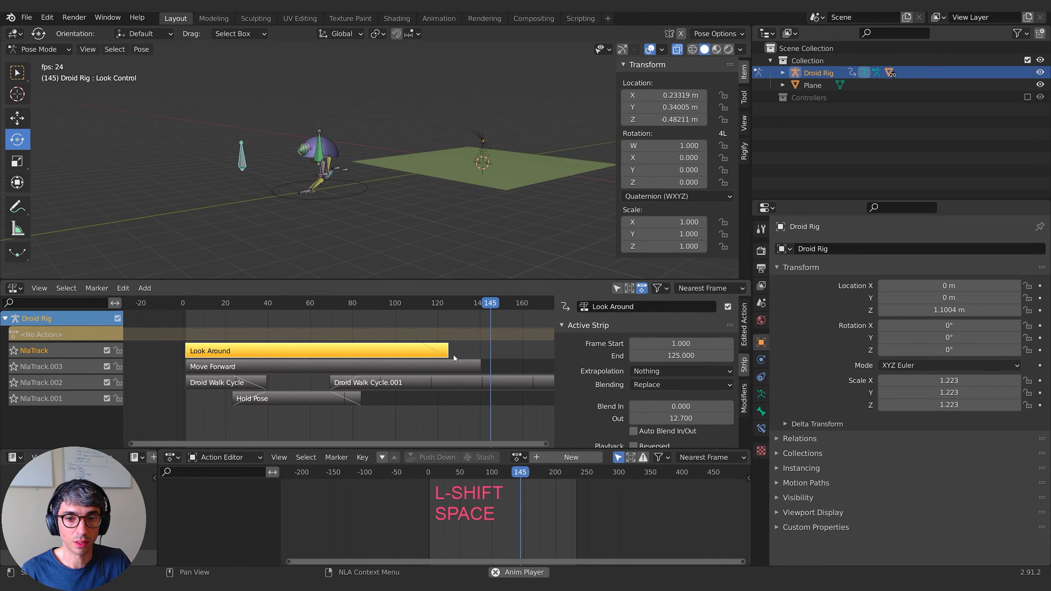